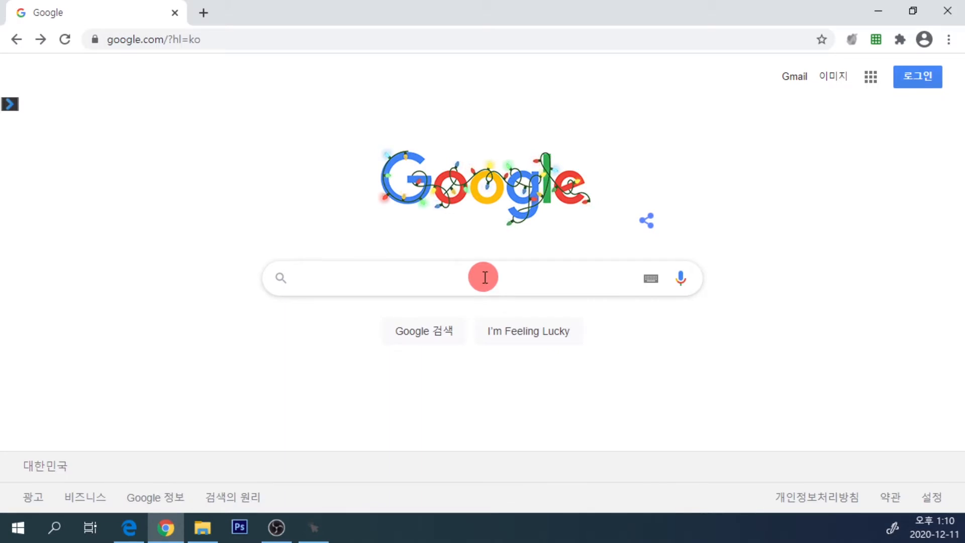
# Search Google for 미리캔버스 and open the miricanvas.com website from the results
pyautogui.write('미리캔ㅂ')
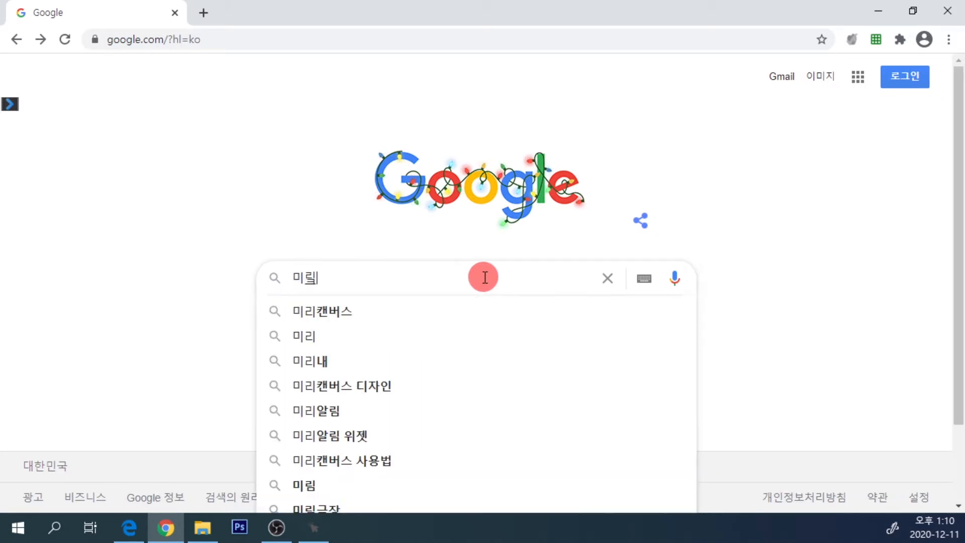
pyautogui.write('ㅓ스')
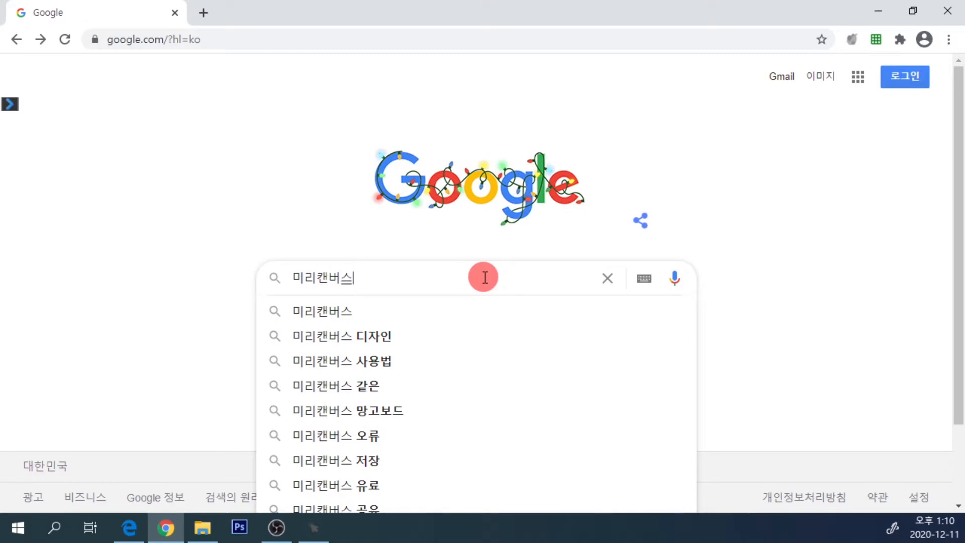
pyautogui.press('Return')
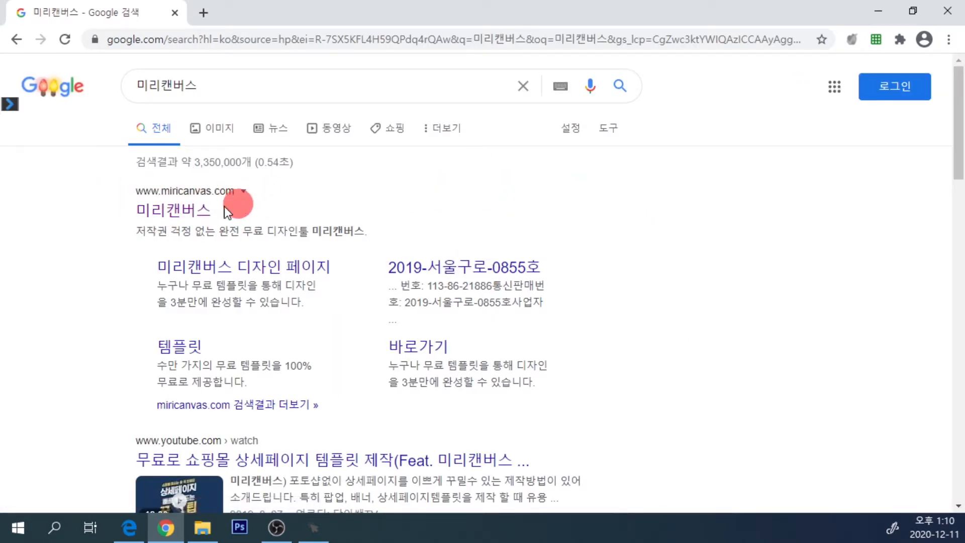
pyautogui.click(177, 211)
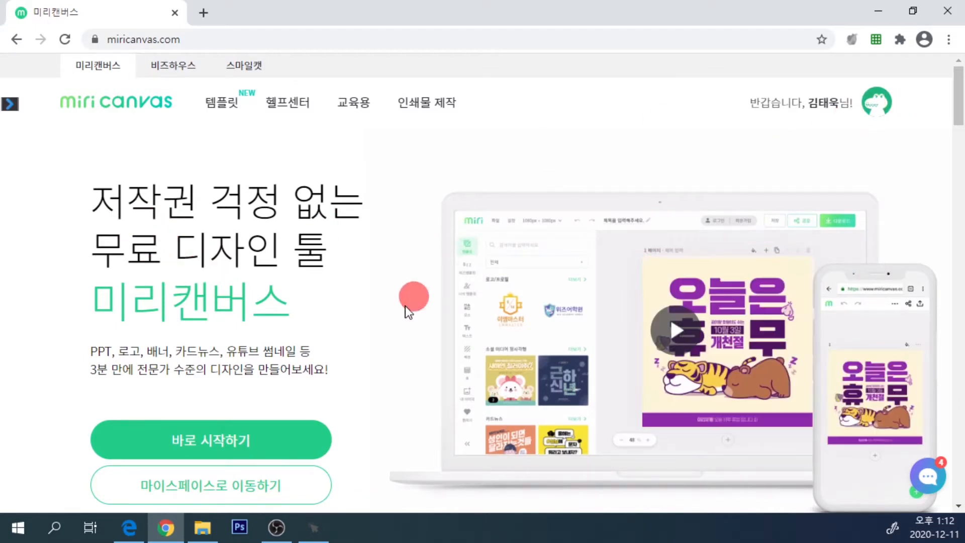
# Log out of the current MiriCanvas account
pyautogui.click(875, 111)
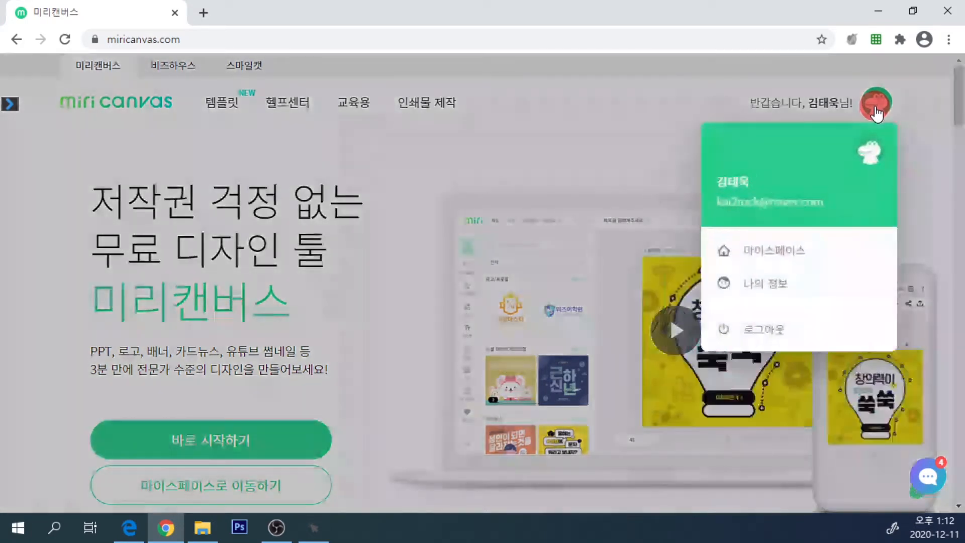
pyautogui.click(765, 330)
pyautogui.click(598, 322)
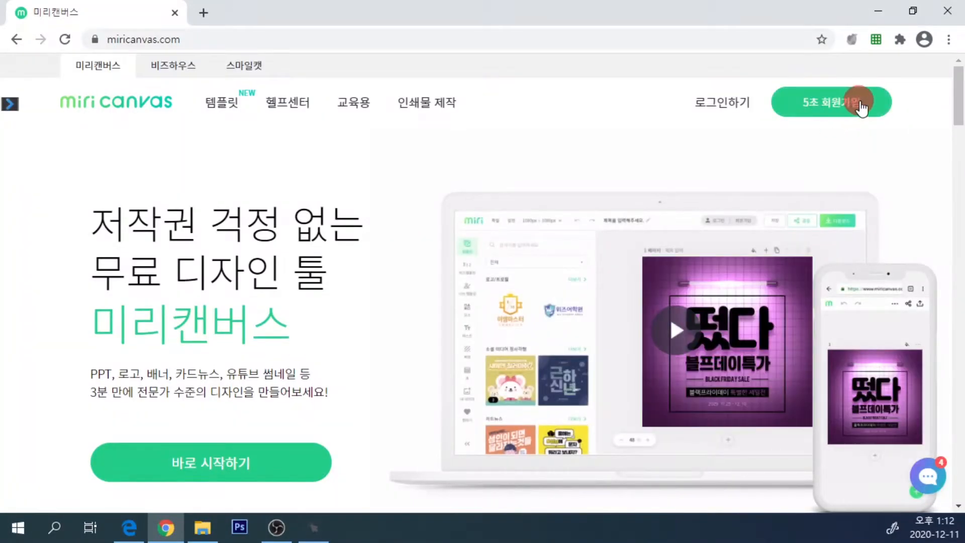
# View the fields and social account options of the membership sign-up form, then close it
pyautogui.click(844, 107)
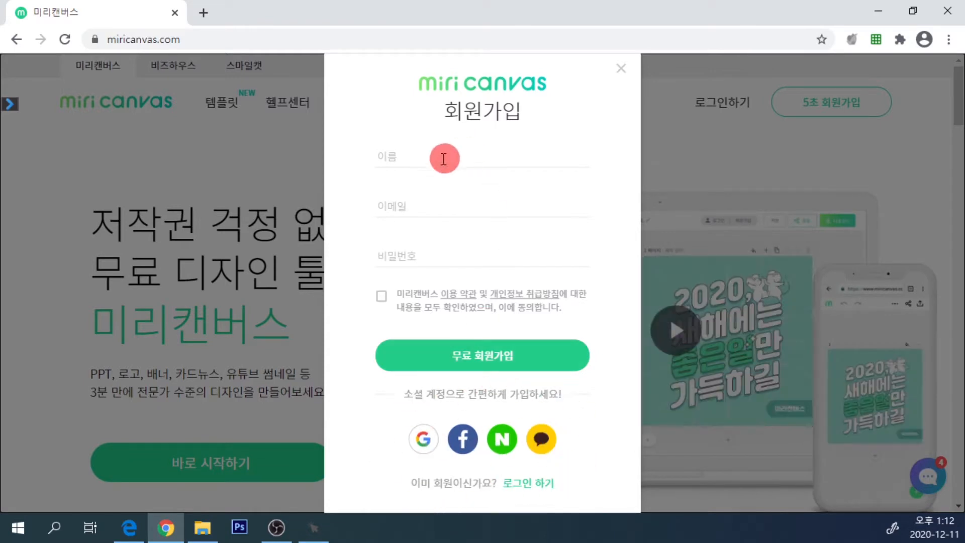
pyautogui.click(621, 69)
# Log in to MiriCanvas with the account password and decline to stay logged in
pyautogui.click(723, 102)
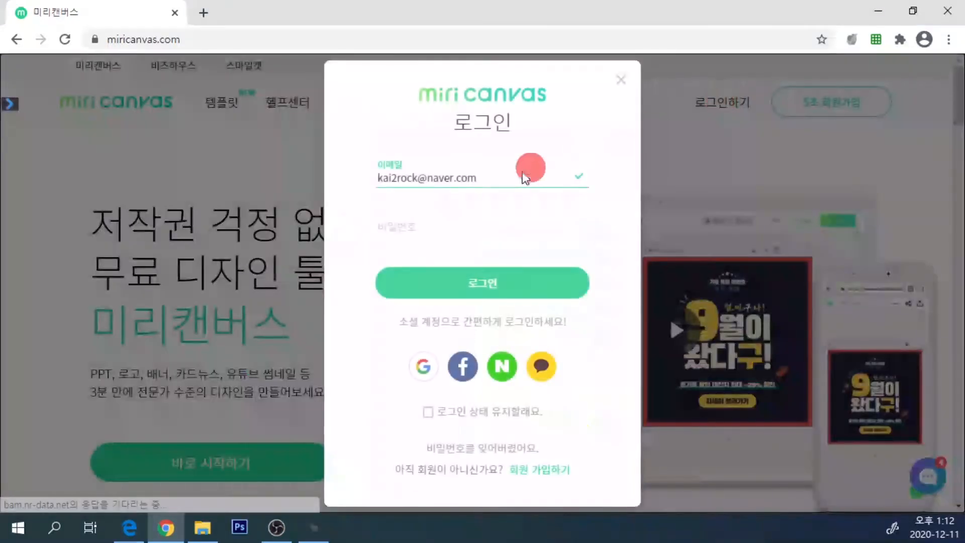
pyautogui.click(459, 231)
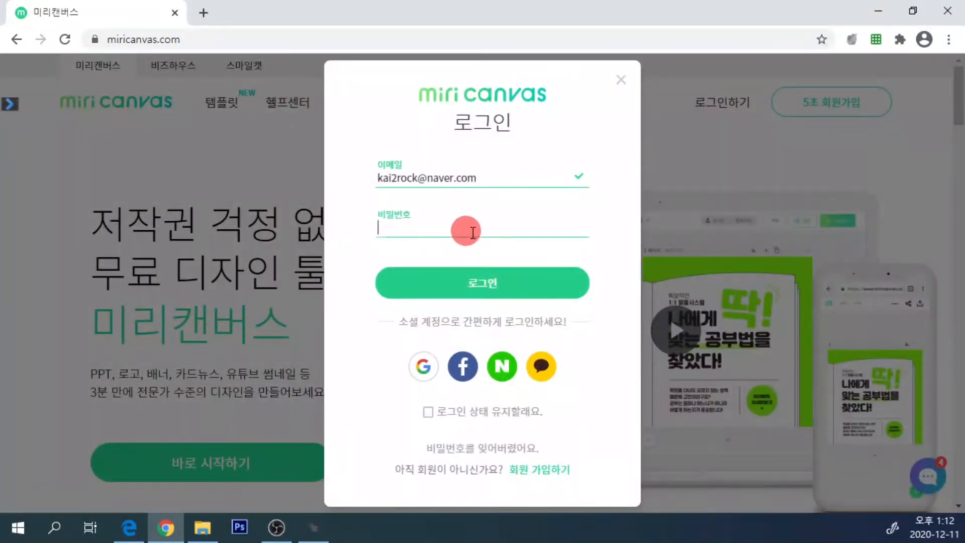
pyautogui.write('*****')
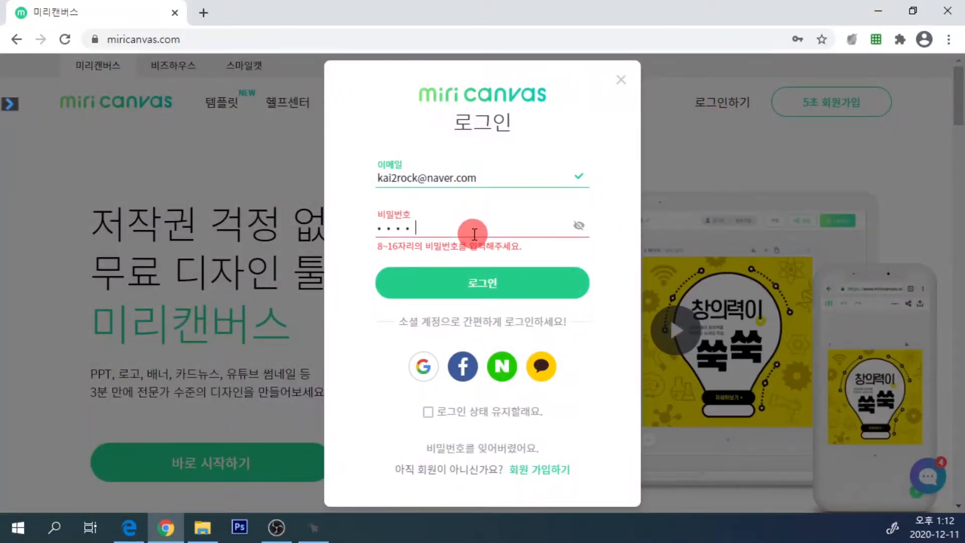
pyautogui.write('***')
pyautogui.press('Return')
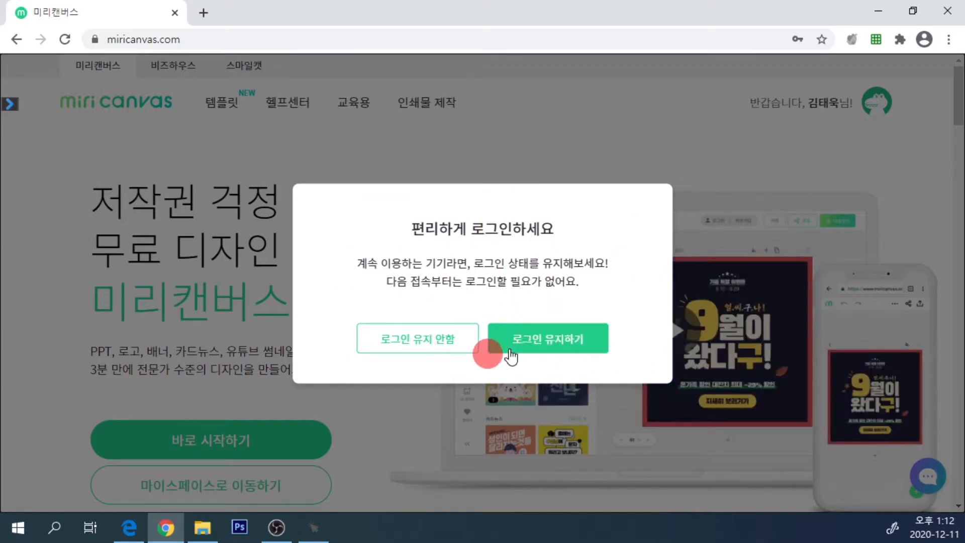
pyautogui.click(413, 347)
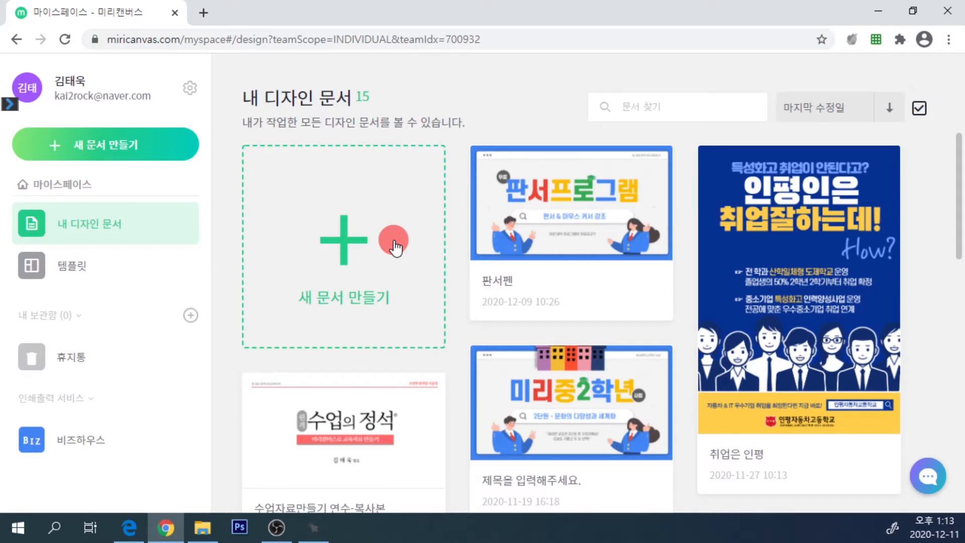
# Create a new design document with the 프레젠테이션 preset of 1920 px × 1080 px
pyautogui.click(344, 247)
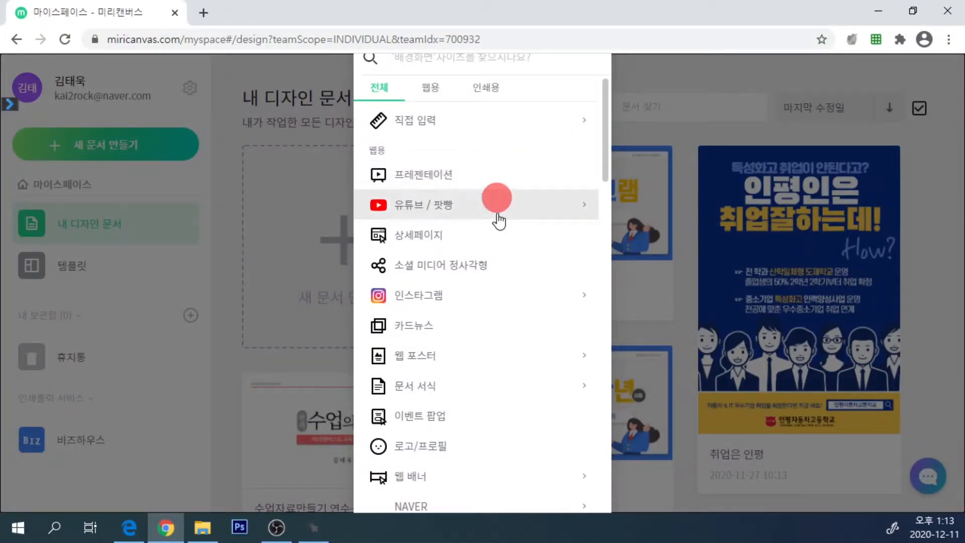
pyautogui.scroll(-5, 497, 445)
pyautogui.scroll(5, 497, 445)
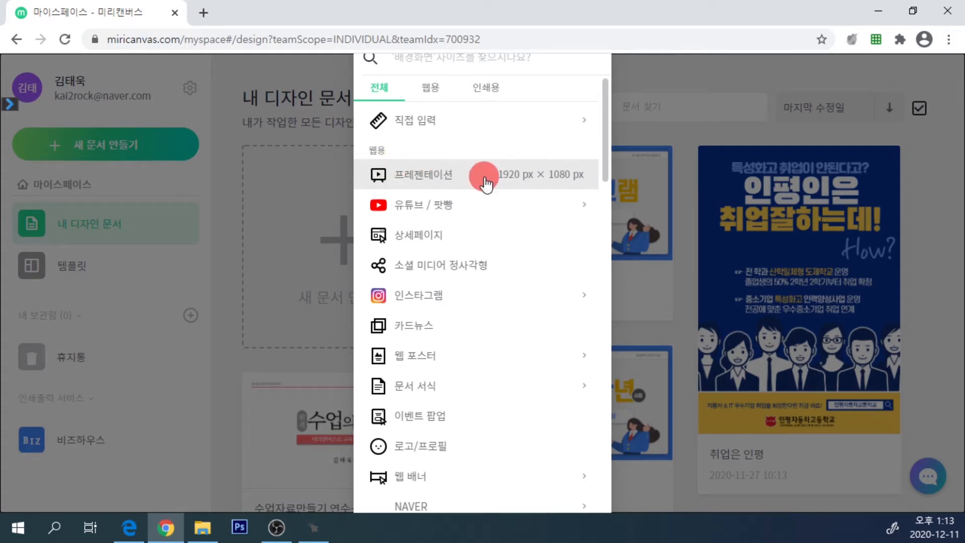
pyautogui.click(446, 177)
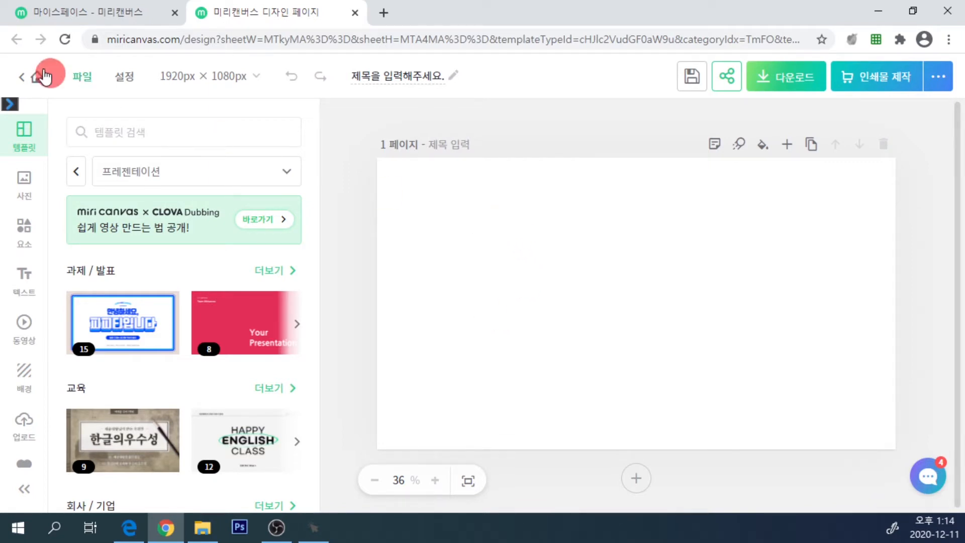
# Look over the editor's file commands and settings, and turn on dark mode (다크모드)
pyautogui.click(88, 88)
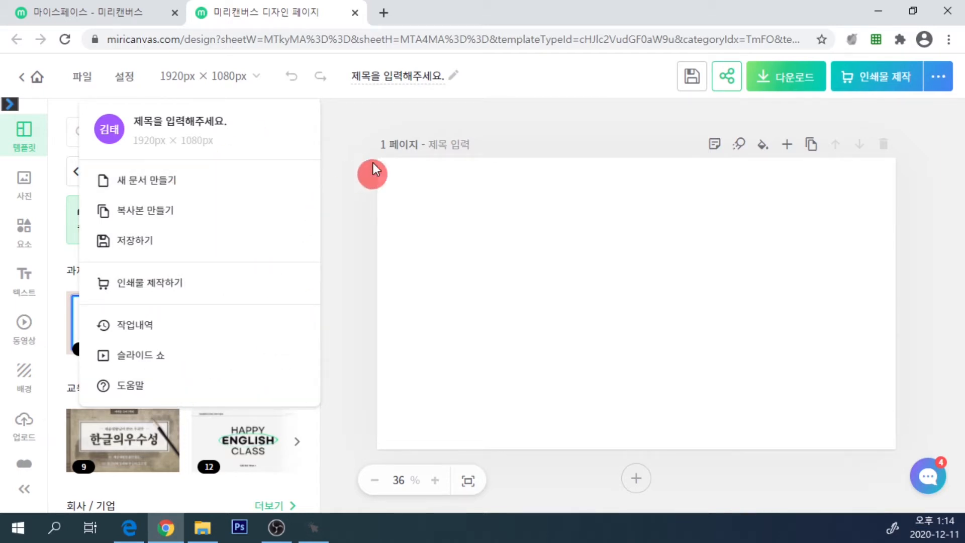
pyautogui.click(125, 77)
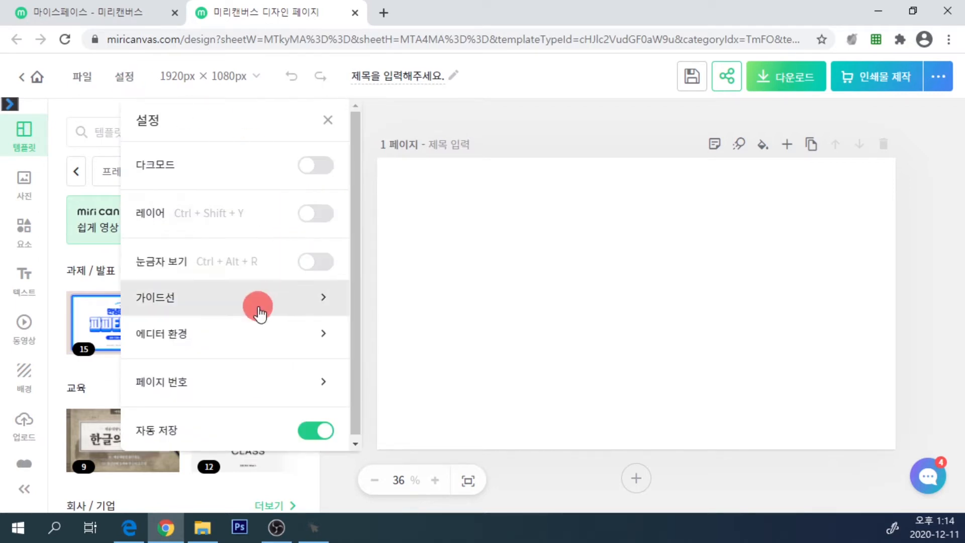
pyautogui.scroll(-1, 248, 239)
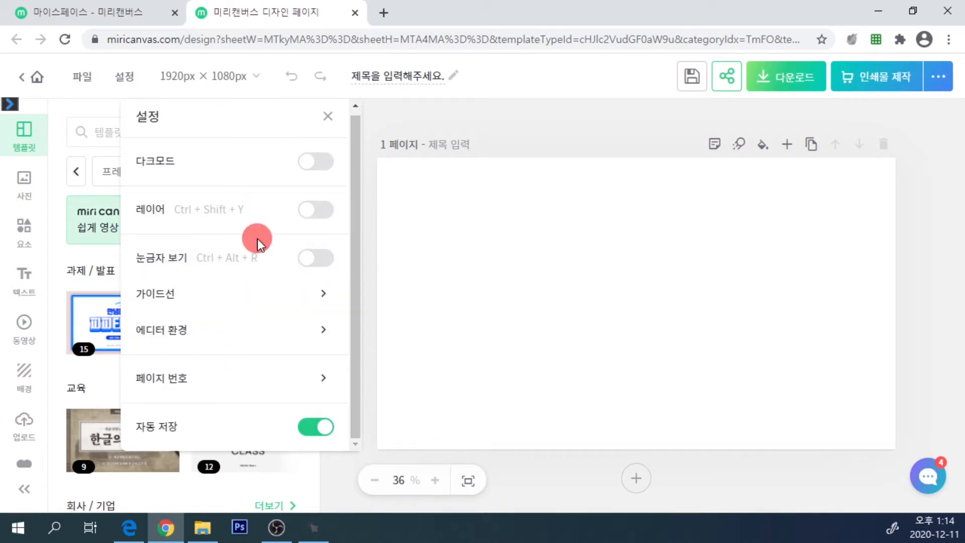
pyautogui.scroll(1, 257, 239)
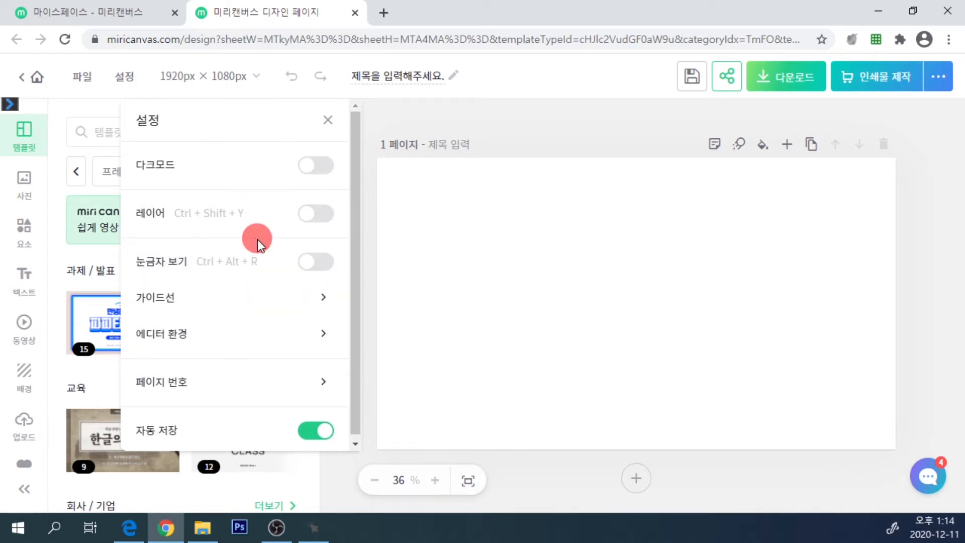
pyautogui.click(312, 169)
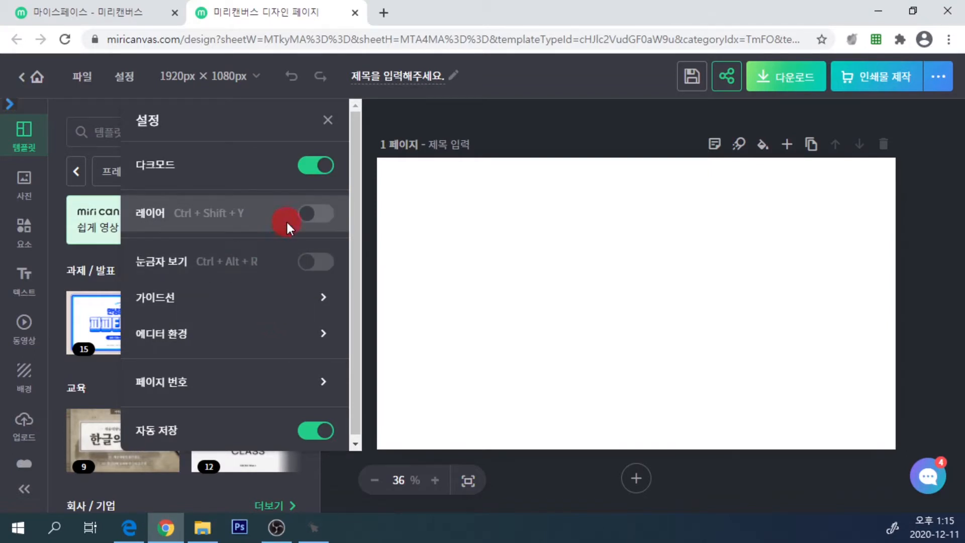
# Show the layer list (레이어), select the 단색 배경 layer, and hide the list again
pyautogui.click(311, 214)
pyautogui.click(825, 192)
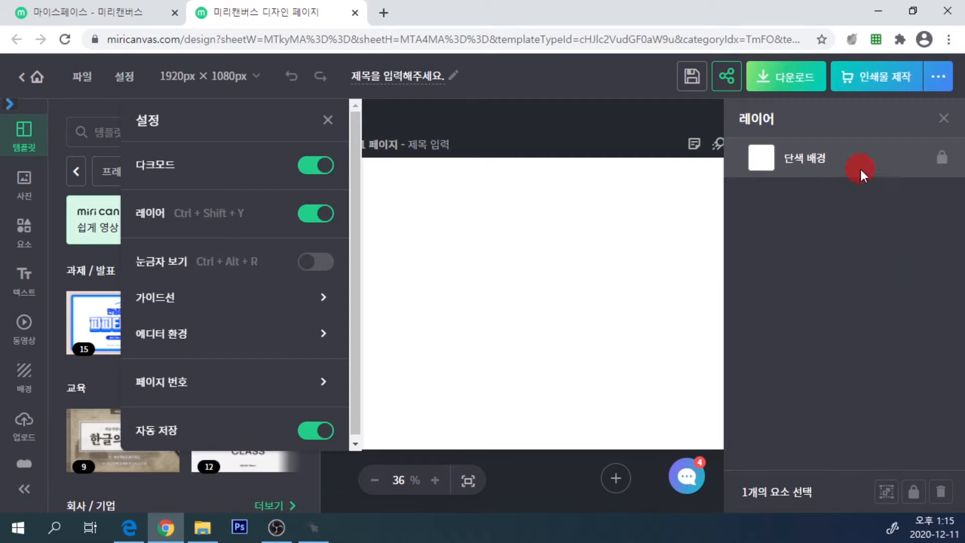
pyautogui.click(322, 216)
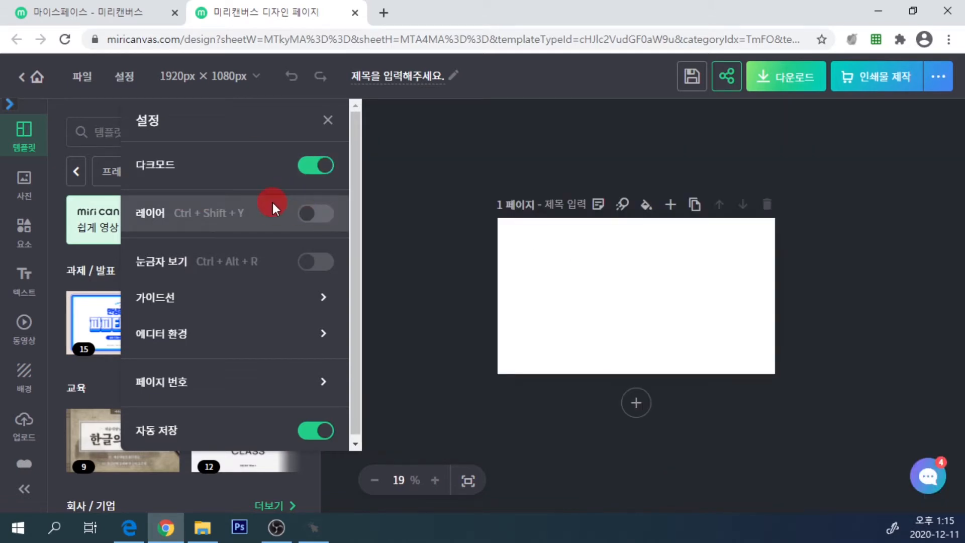
# Show the rulers (눈금자 보기) around the canvas and hide them again
pyautogui.click(301, 263)
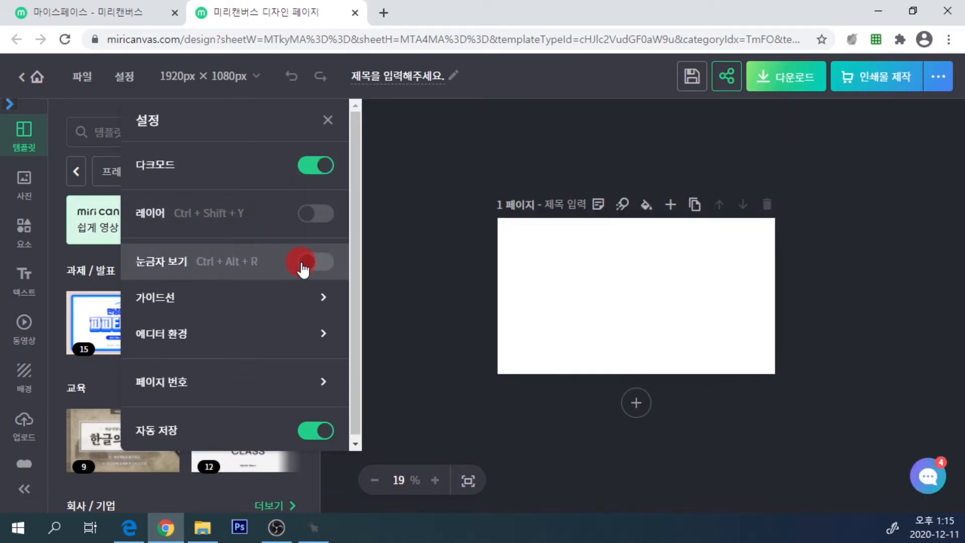
pyautogui.click(302, 263)
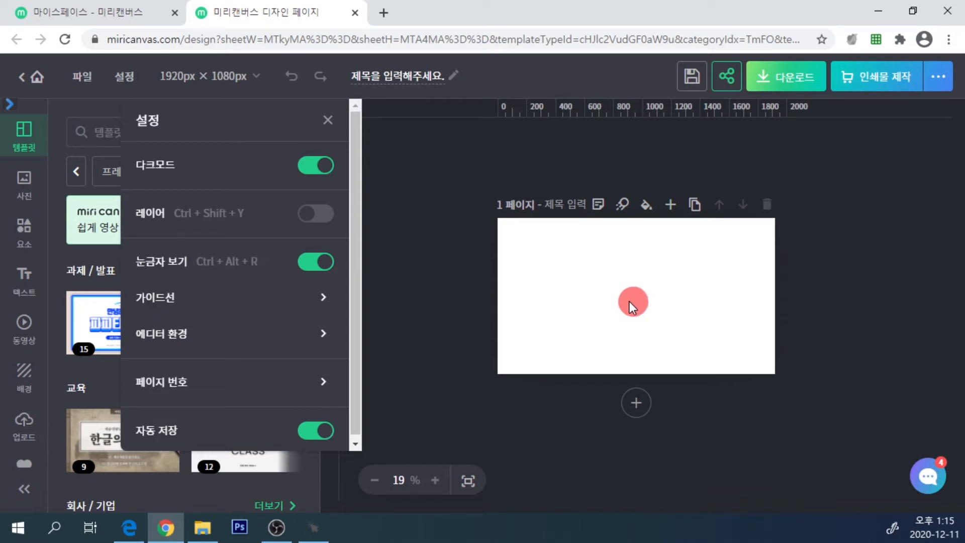
pyautogui.click(312, 271)
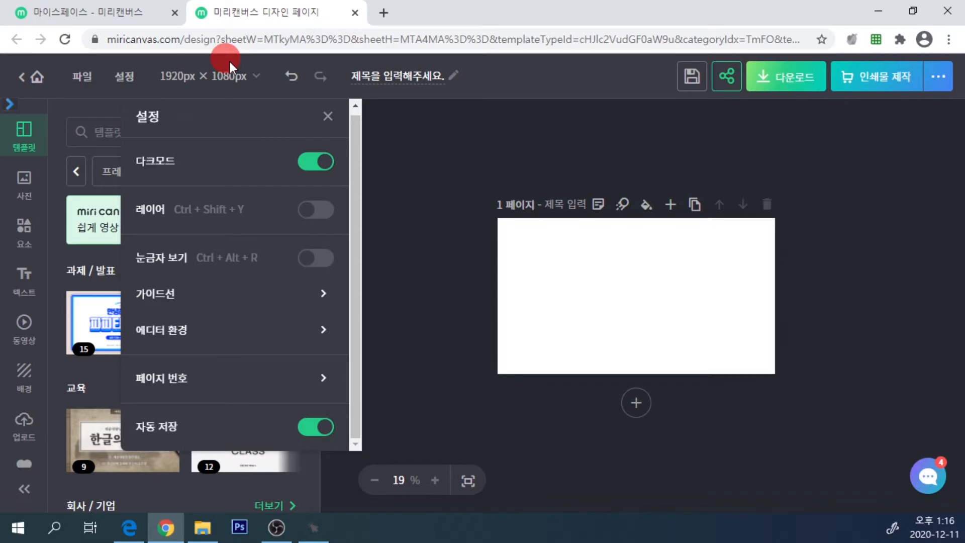
# Examine the canvas size presets for web and print, including the 명함 and 현수막 sizes, without changing the document size
pyautogui.click(216, 78)
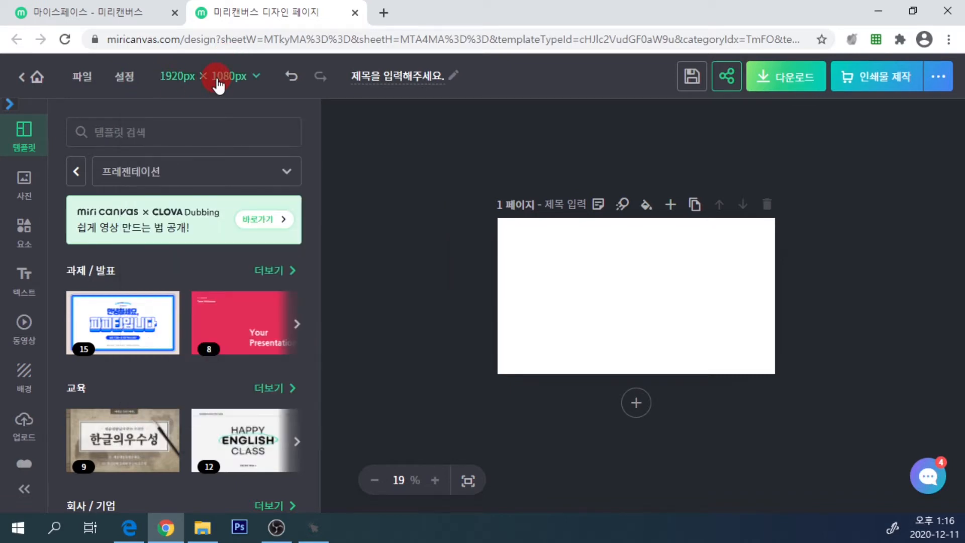
pyautogui.click(258, 76)
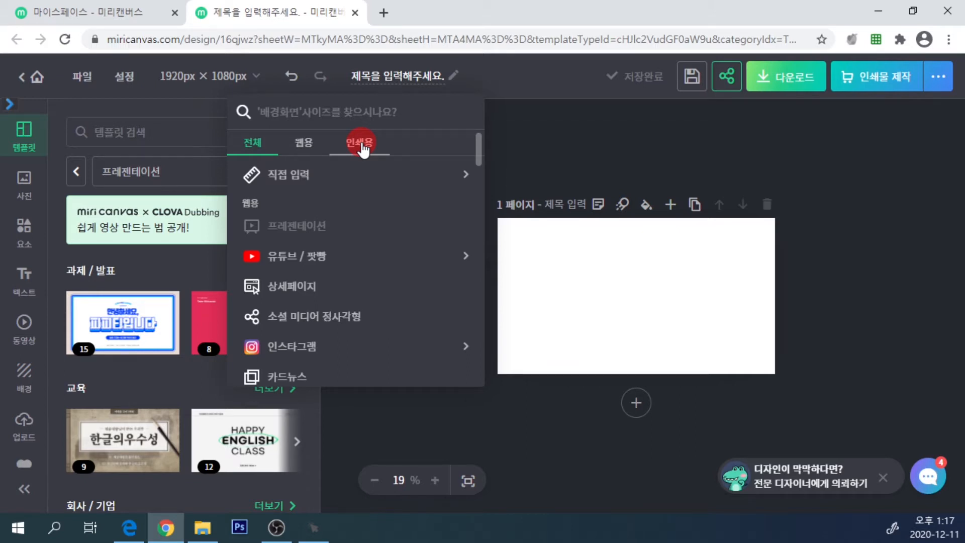
pyautogui.click(305, 143)
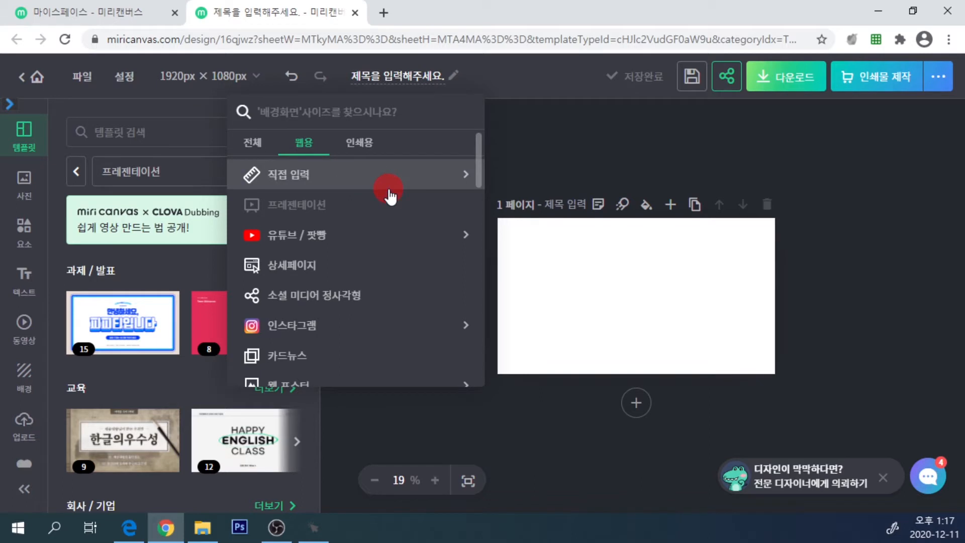
pyautogui.click(368, 146)
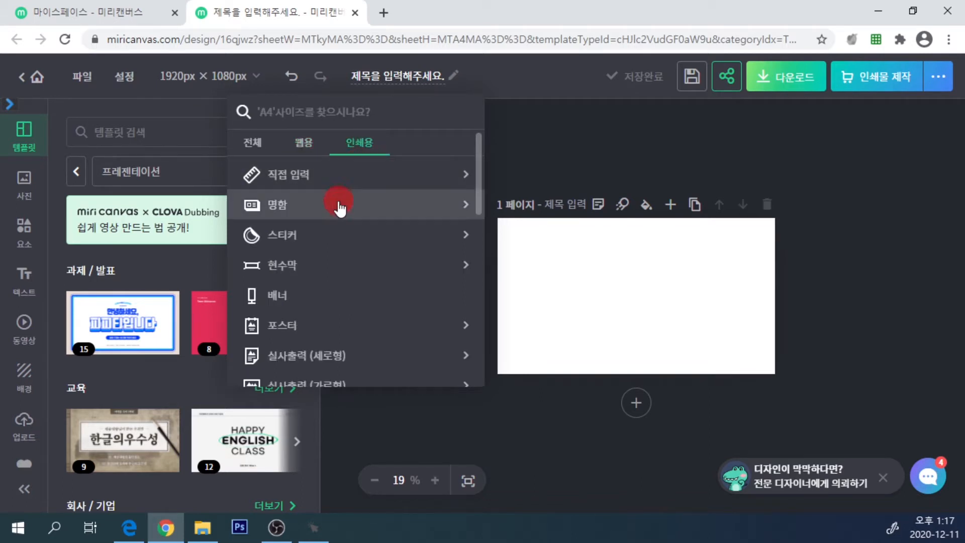
pyautogui.click(441, 204)
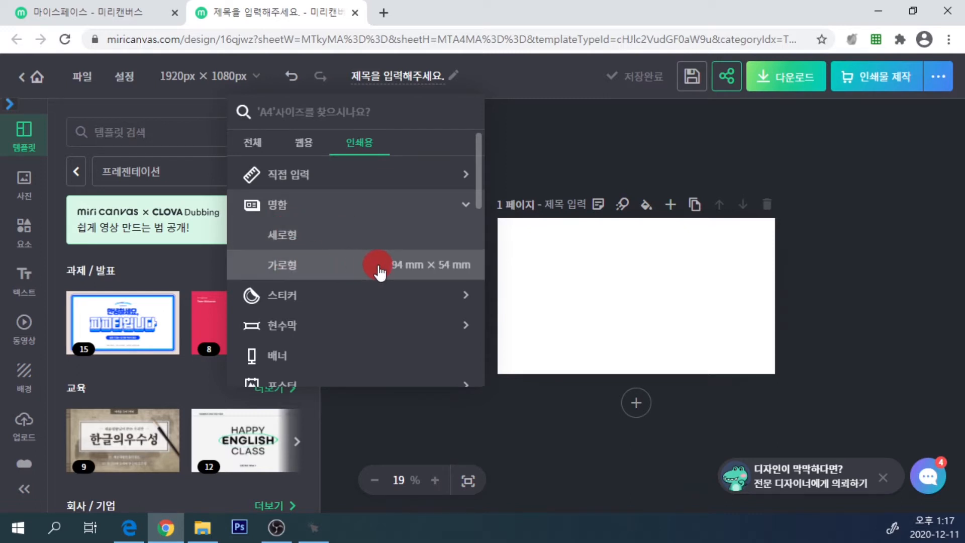
pyautogui.click(302, 325)
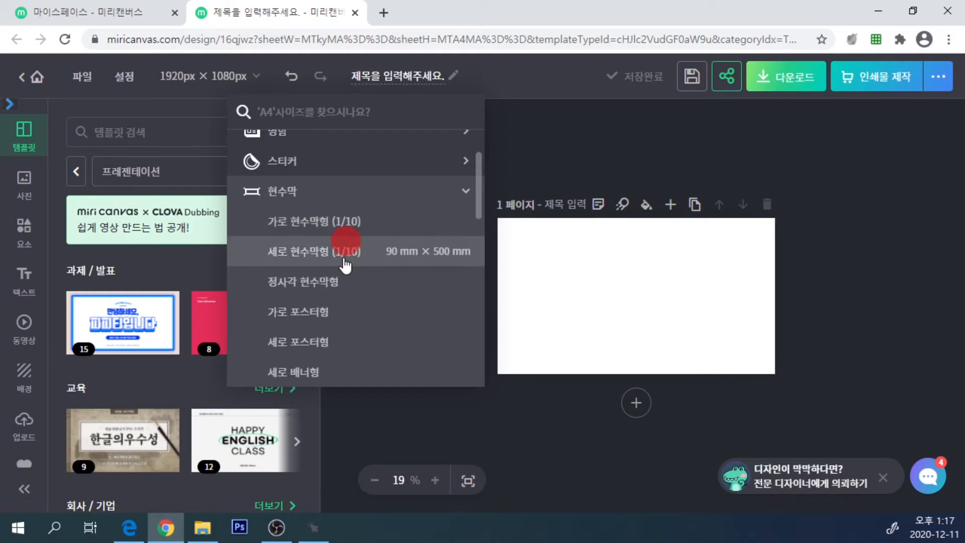
pyautogui.scroll(-5, 335, 319)
pyautogui.scroll(4, 337, 307)
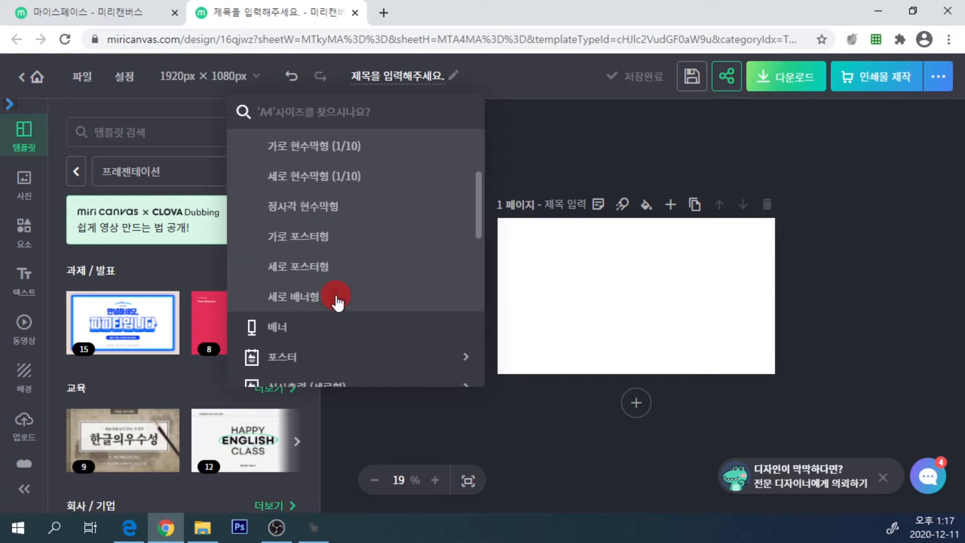
pyautogui.scroll(3, 338, 302)
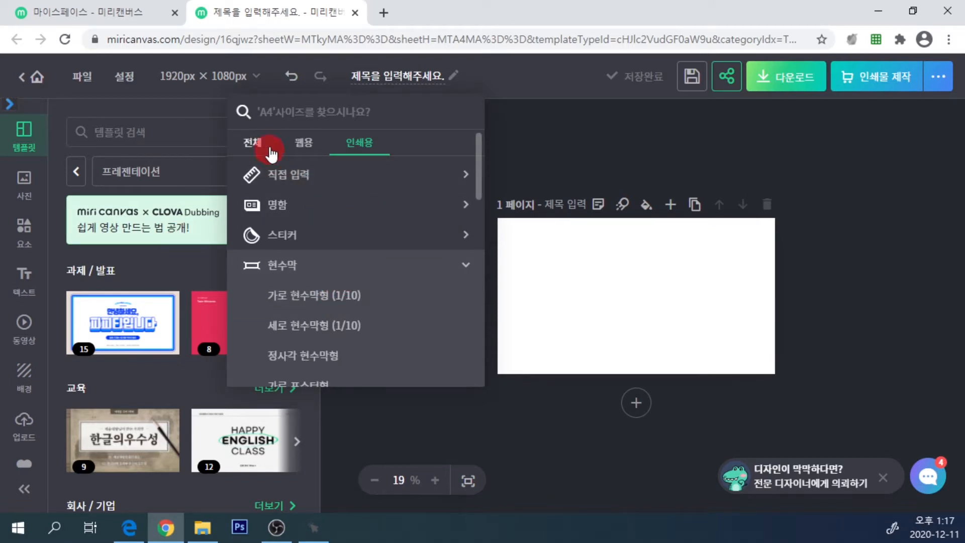
pyautogui.click(253, 142)
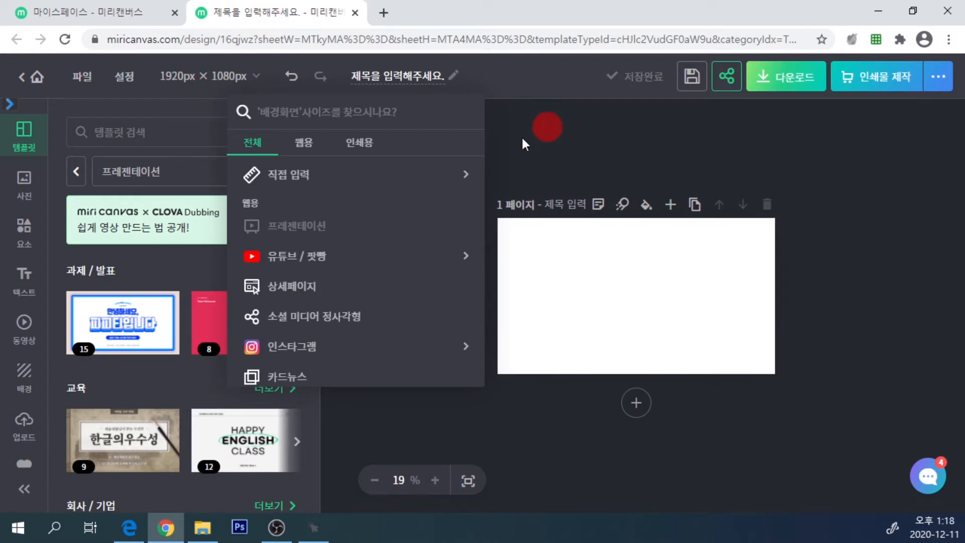
pyautogui.click(249, 76)
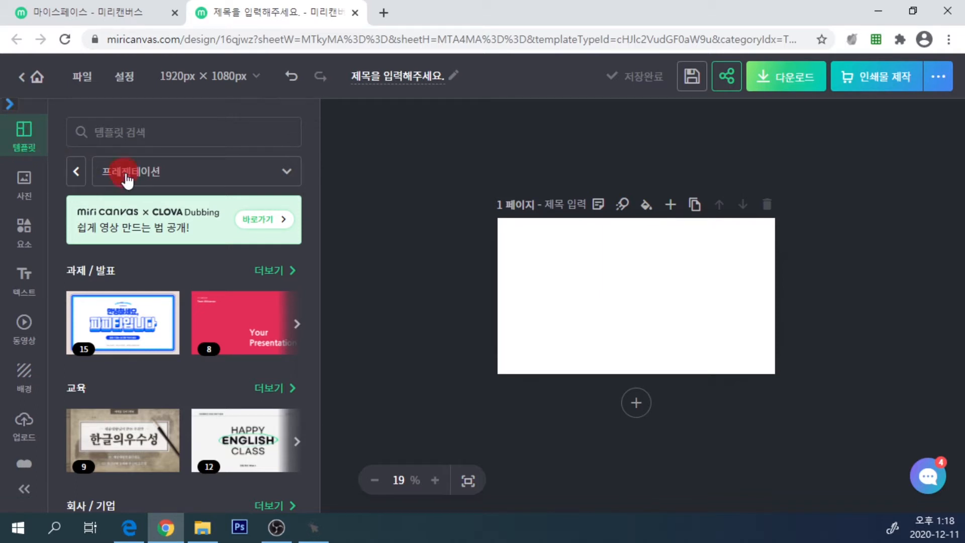
# Look through the presentation template categories, including 과제 / 발표, 교육, 회사 / 기업 and 포트폴리오
pyautogui.scroll(-2, 216, 270)
pyautogui.scroll(2, 135, 372)
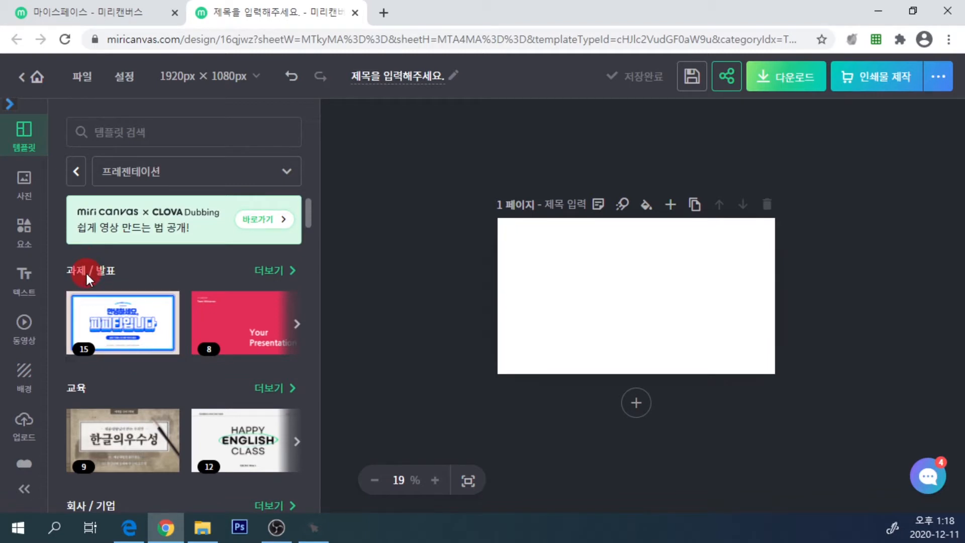
pyautogui.scroll(-2, 105, 270)
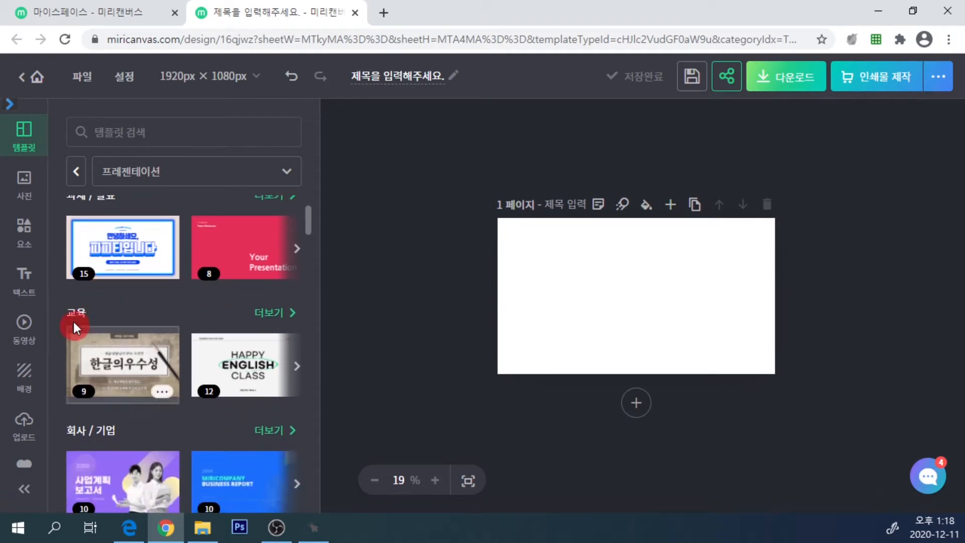
pyautogui.scroll(-2, 75, 302)
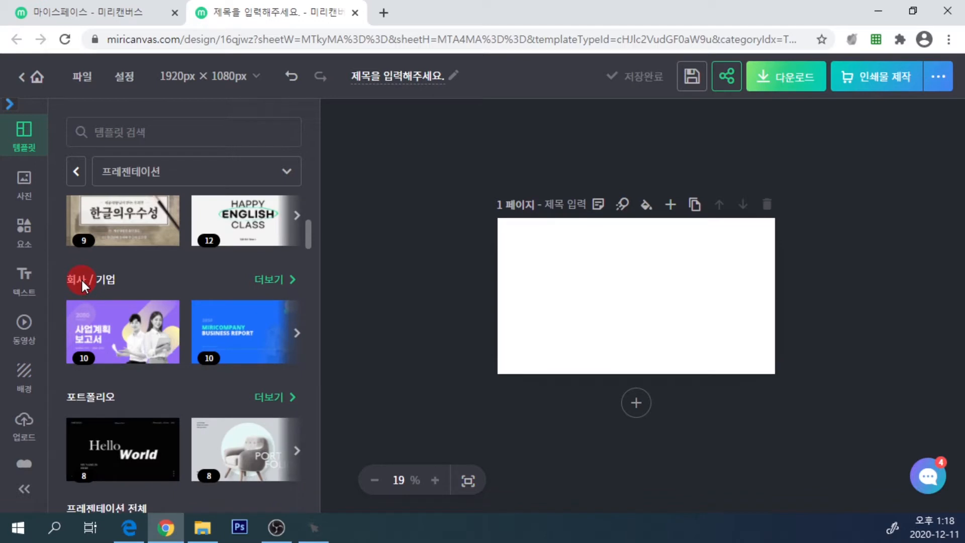
pyautogui.scroll(4, 89, 282)
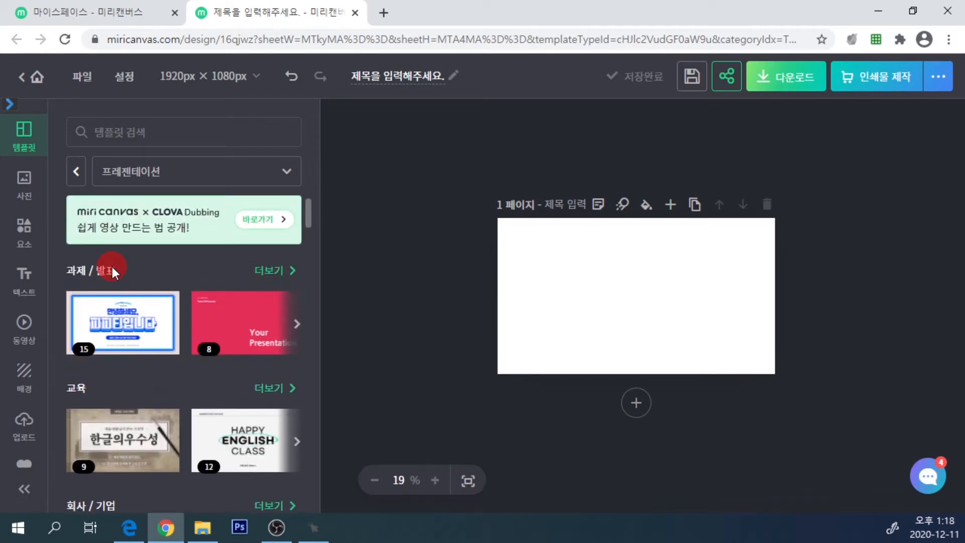
pyautogui.scroll(-10, 174, 267)
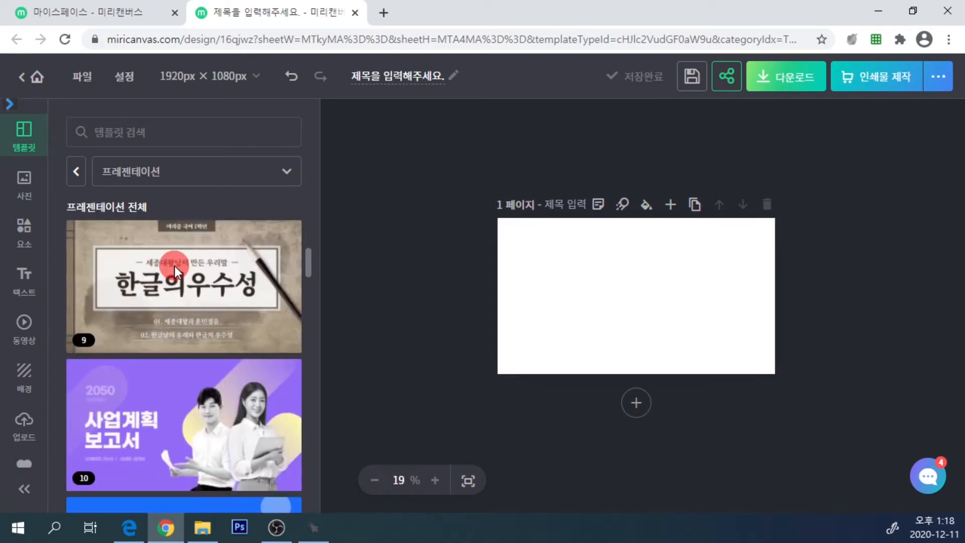
pyautogui.scroll(10, 174, 266)
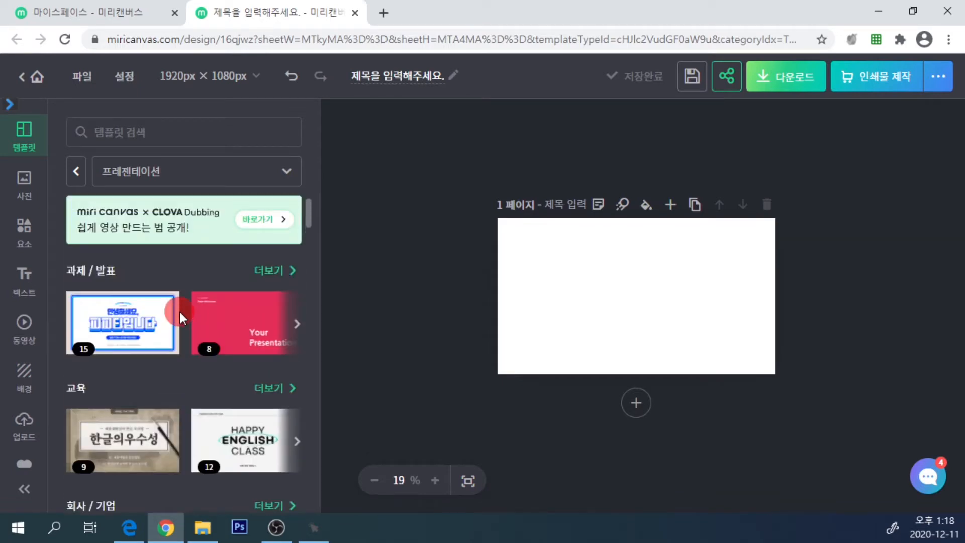
# Show all templates in the 과제 / 발표 category and browse their designs
pyautogui.click(265, 273)
pyautogui.scroll(-5, 210, 317)
pyautogui.scroll(-10, 210, 317)
pyautogui.scroll(-10, 211, 316)
pyautogui.scroll(3, 211, 317)
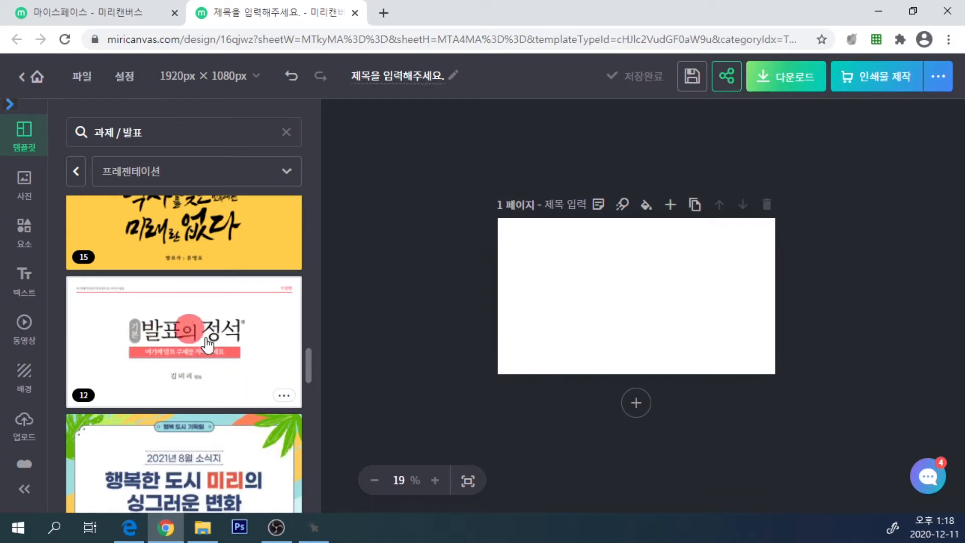
pyautogui.scroll(-8, 191, 387)
pyautogui.scroll(-12, 198, 400)
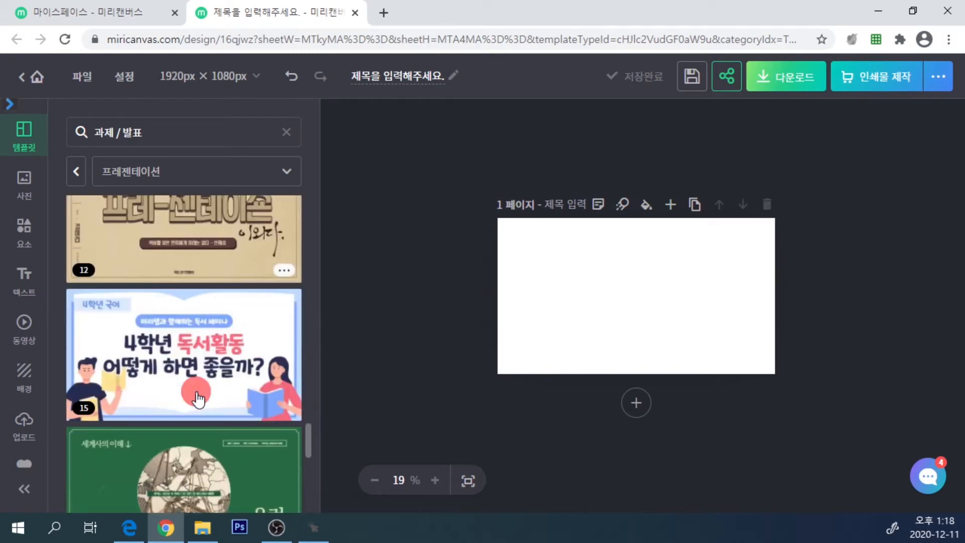
pyautogui.scroll(15, 197, 413)
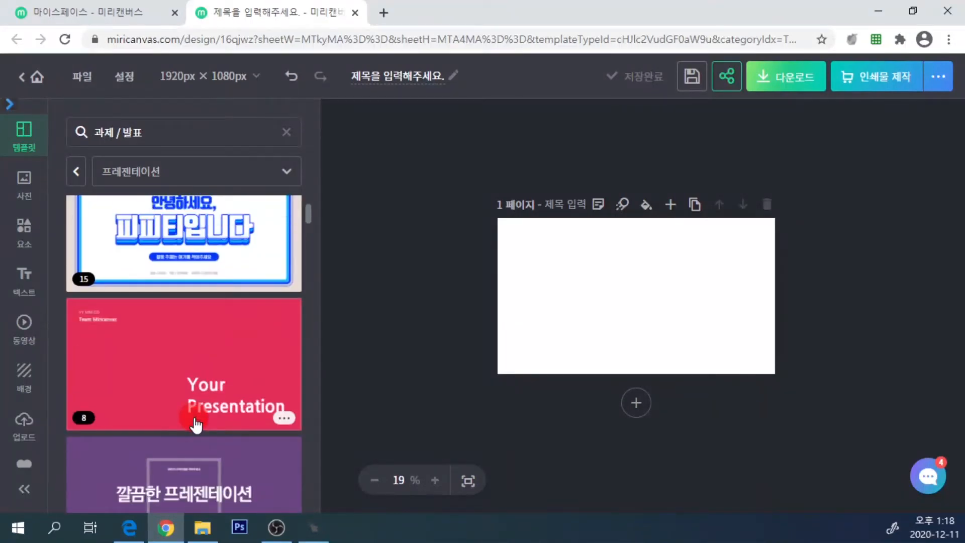
pyautogui.scroll(-3, 196, 422)
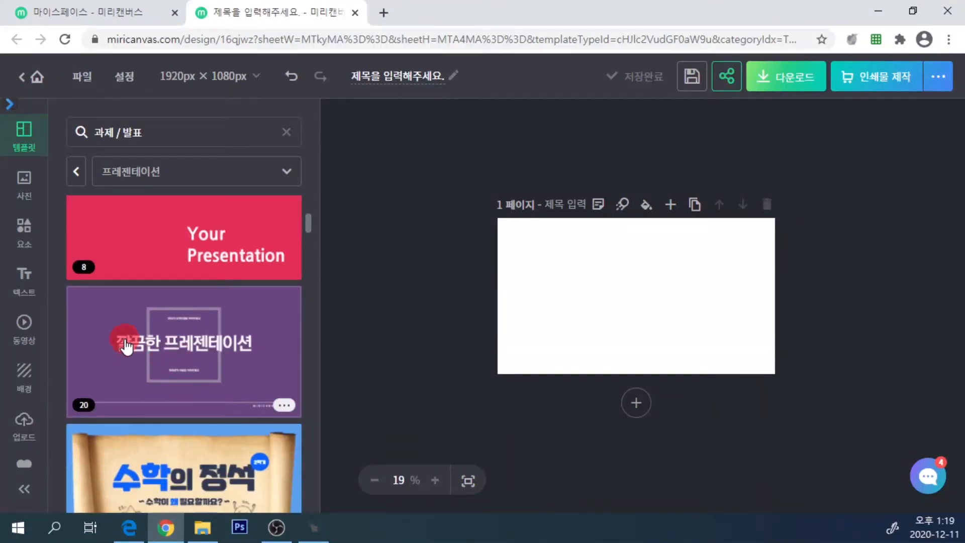
# Preview the pages of the 깔끔한 프레젠테이션 template and overwrite the blank document with the whole template
pyautogui.click(157, 356)
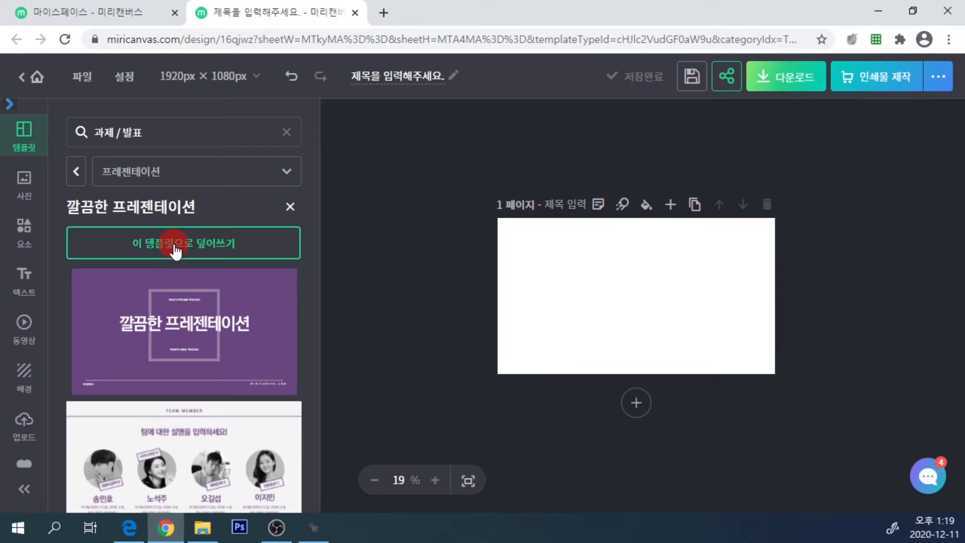
pyautogui.scroll(-8, 211, 352)
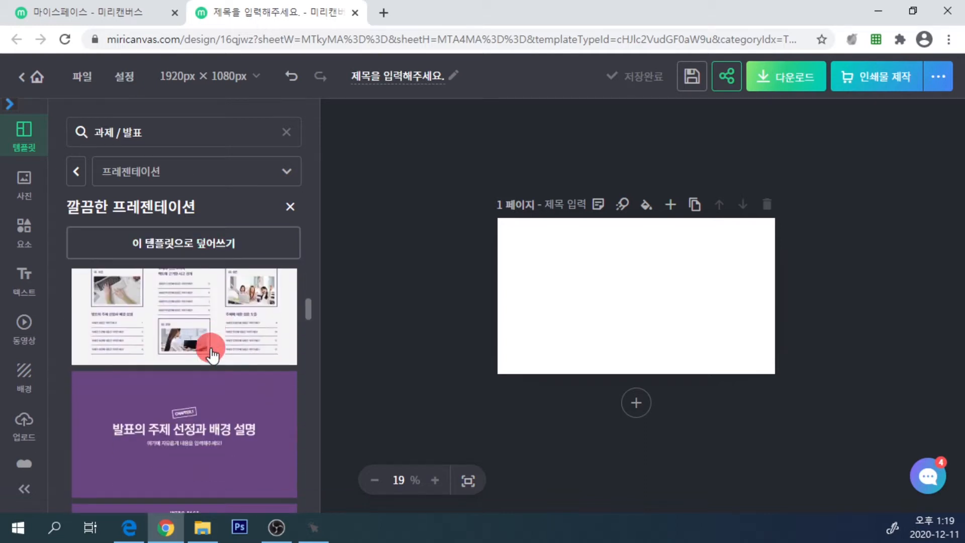
pyautogui.scroll(-5, 211, 361)
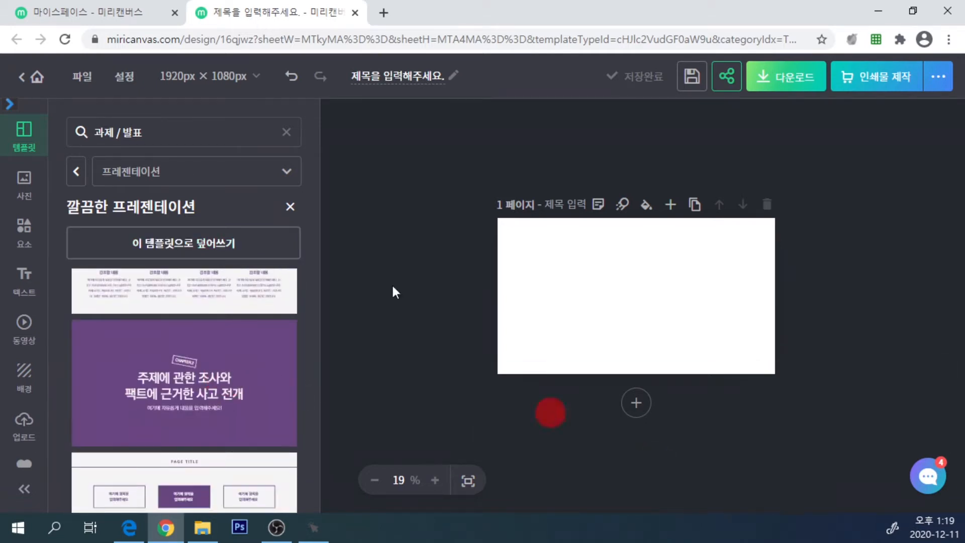
pyautogui.scroll(6, 301, 369)
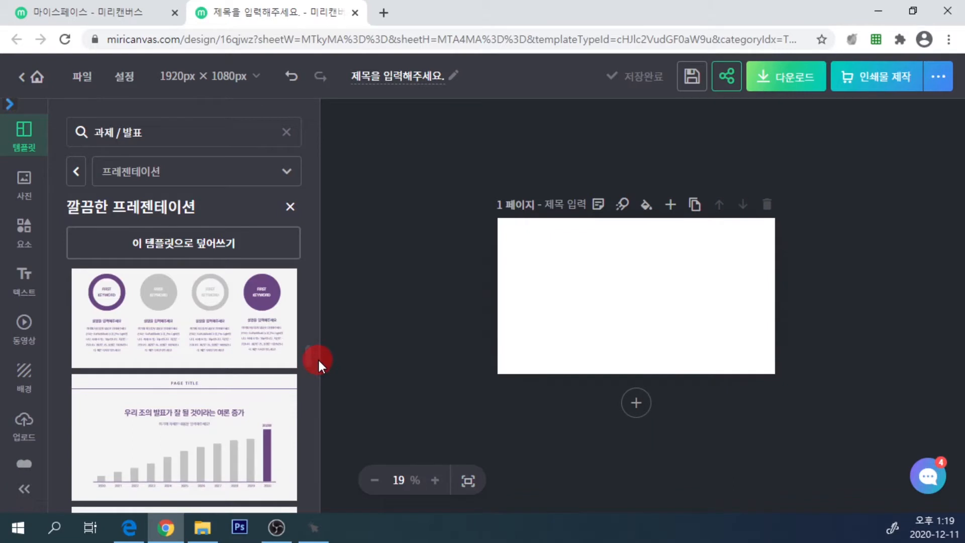
pyautogui.click(209, 249)
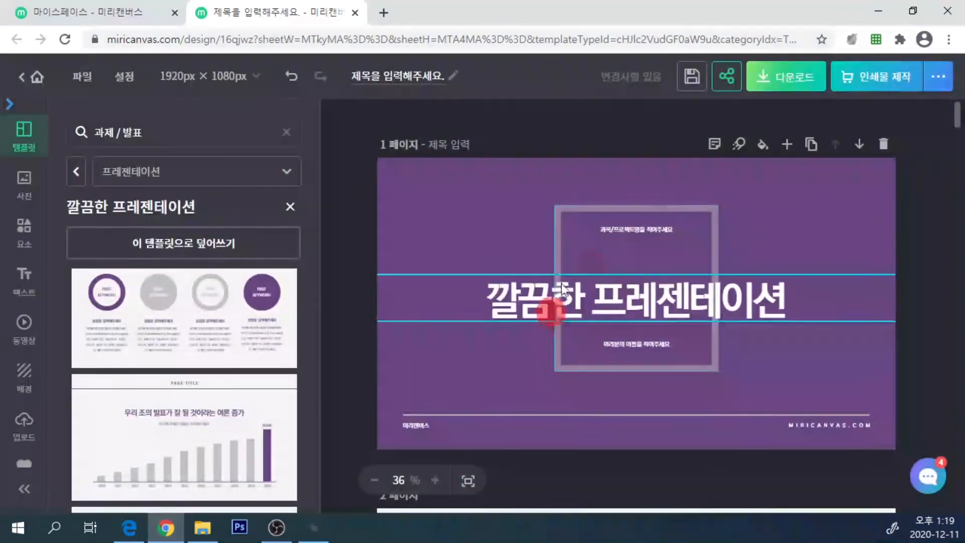
# Review all pages of the applied 깔끔한 프레젠테이션 template on the canvas, from the cover to the final pages and back
pyautogui.scroll(-7, 632, 306)
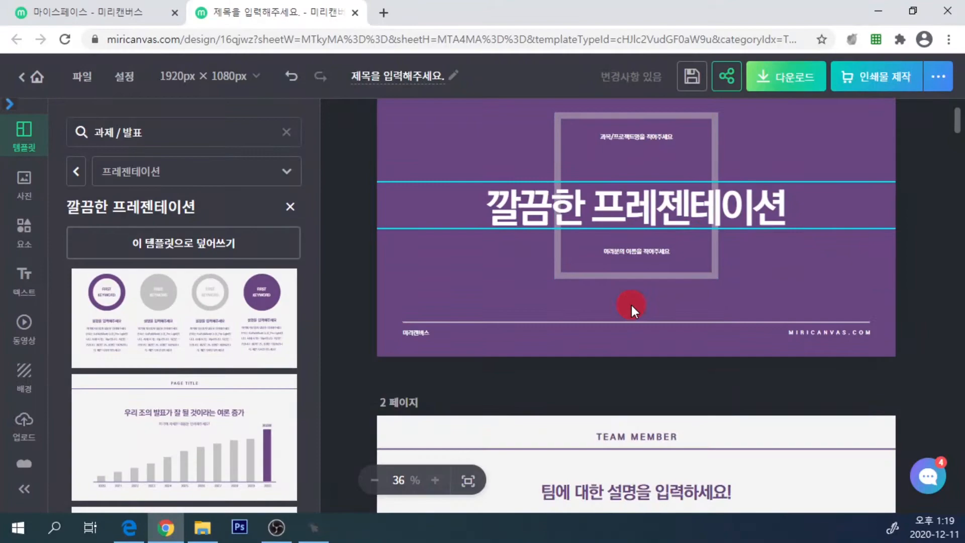
pyautogui.scroll(-20, 631, 306)
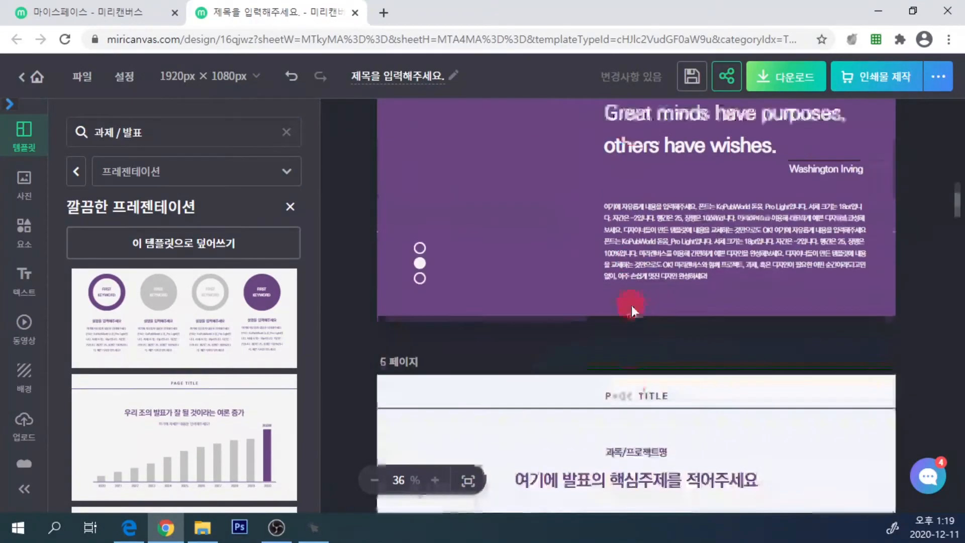
pyautogui.scroll(-20, 631, 305)
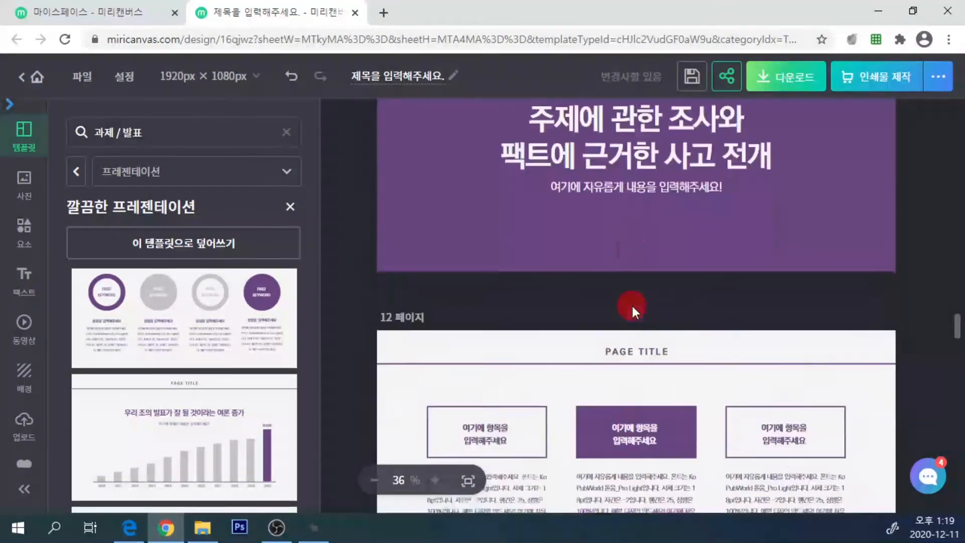
pyautogui.scroll(-20, 633, 305)
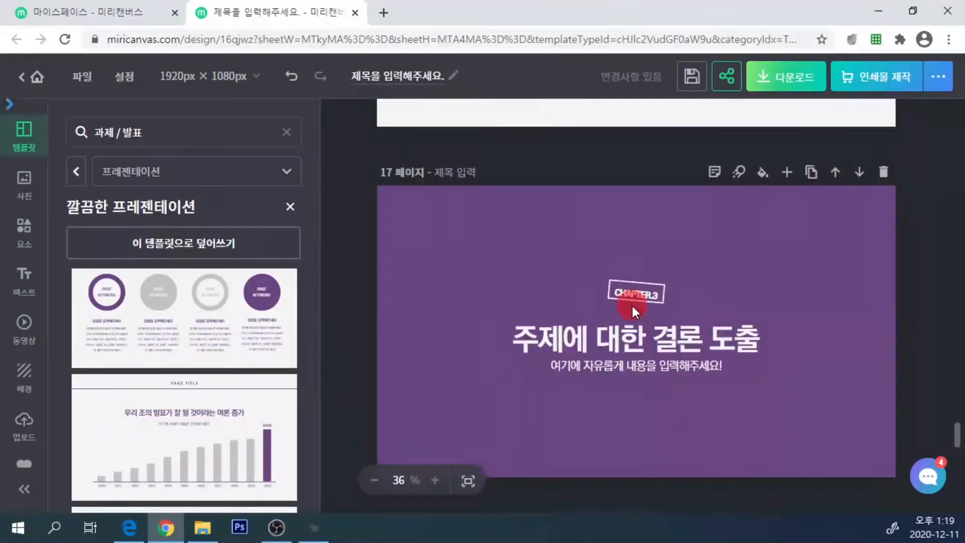
pyautogui.scroll(-12, 632, 309)
pyautogui.scroll(20, 632, 310)
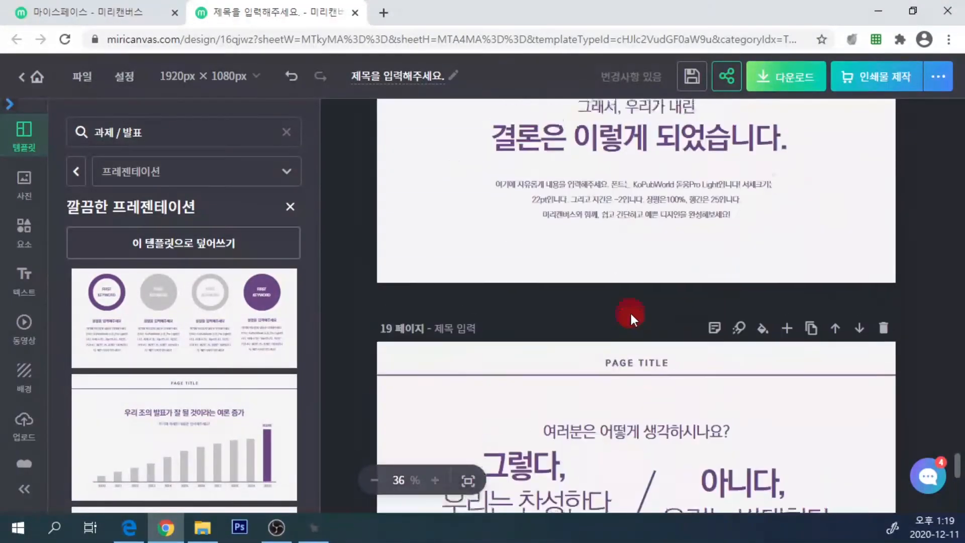
pyautogui.scroll(20, 631, 316)
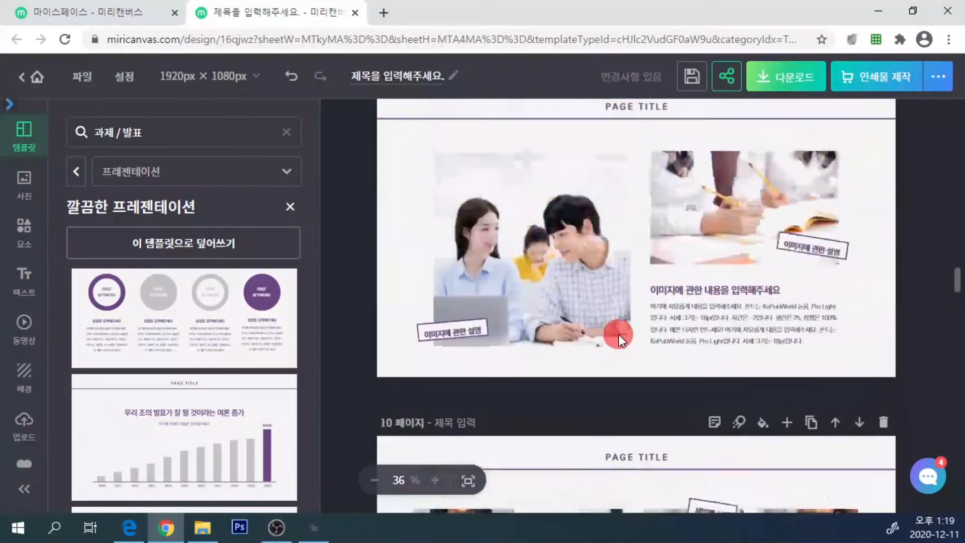
pyautogui.scroll(20, 617, 349)
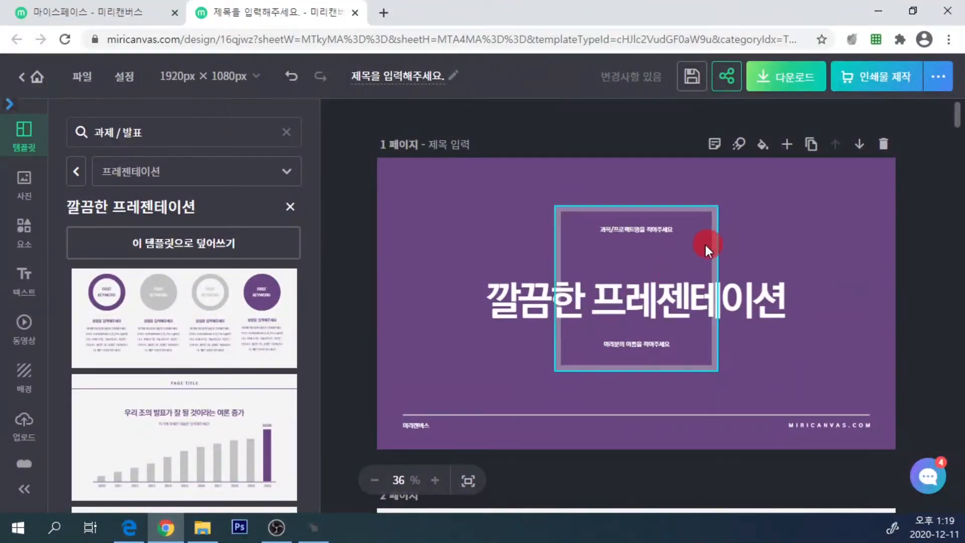
pyautogui.moveTo(957, 120); pyautogui.dragTo(951, 93)
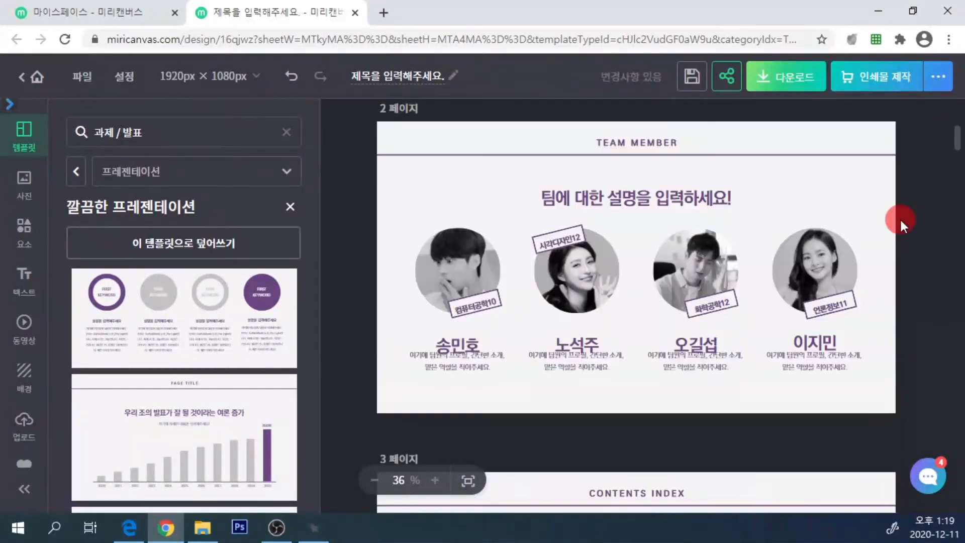
pyautogui.moveTo(959, 139); pyautogui.dragTo(885, 91)
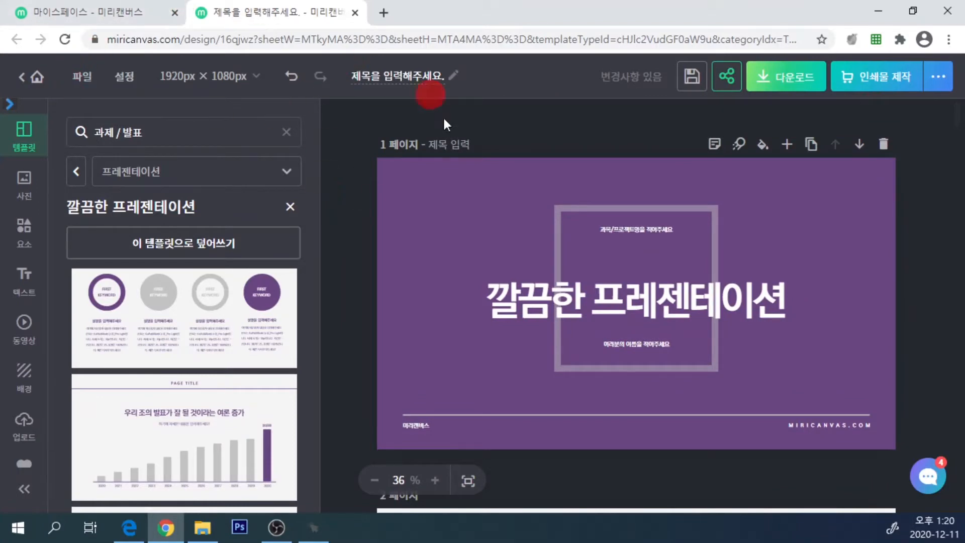
# Undo the template overwrite to restore the blank page, and close the 깔끔한 프레젠테이션 template preview
pyautogui.click(293, 81)
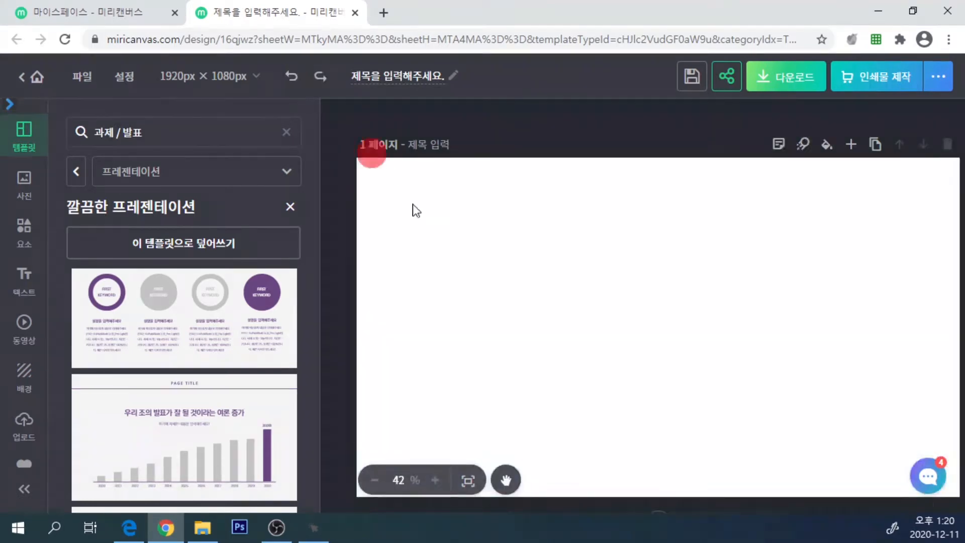
pyautogui.scroll(-1, 862, 370)
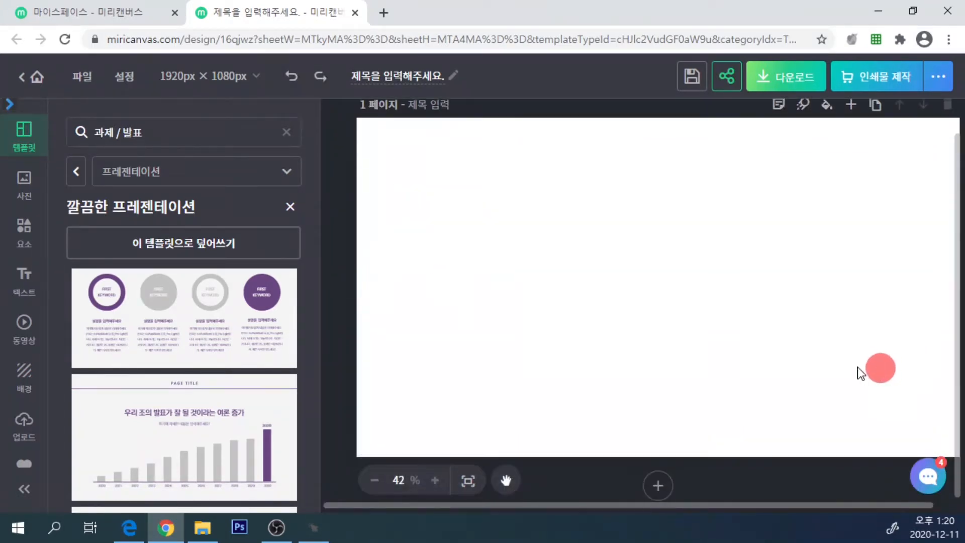
pyautogui.scroll(1, 713, 403)
pyautogui.scroll(-1, 719, 403)
pyautogui.scroll(1, 719, 404)
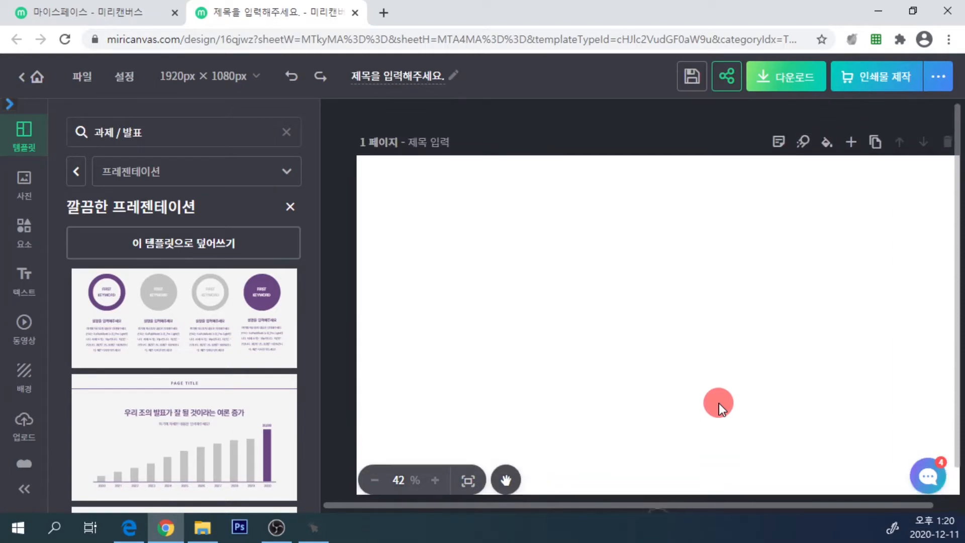
pyautogui.click(291, 211)
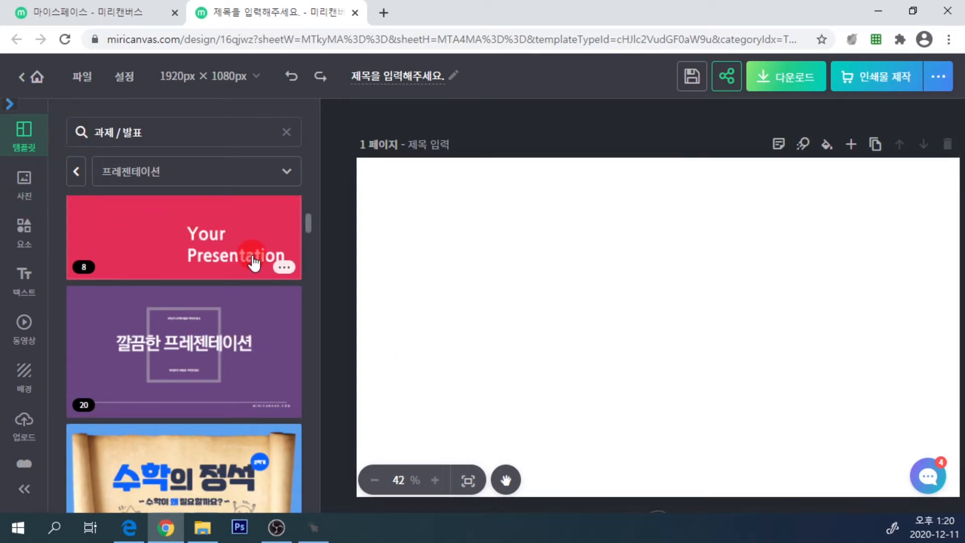
# Browse the built-in photo library (사진) through its themed categories and the full photo list, and return to its beginning
pyautogui.click(20, 185)
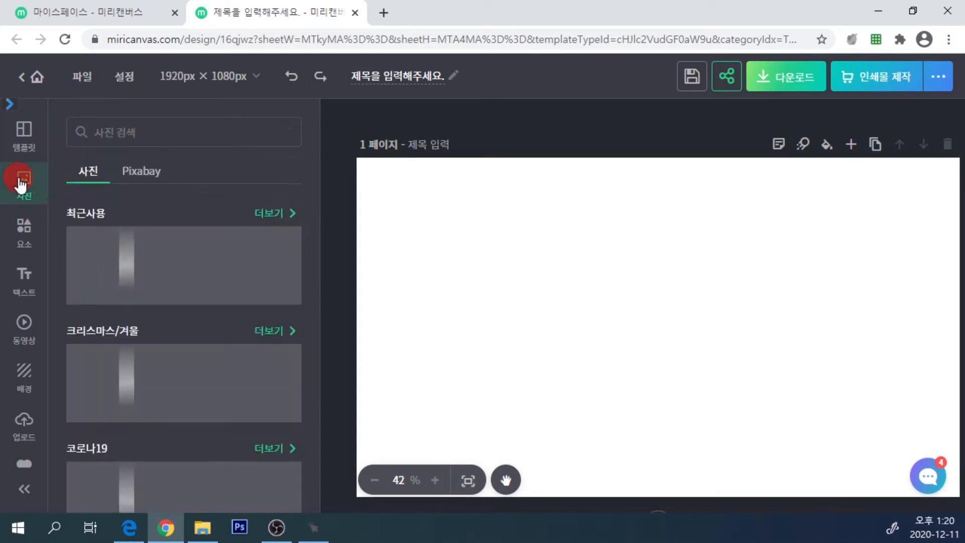
pyautogui.click(84, 187)
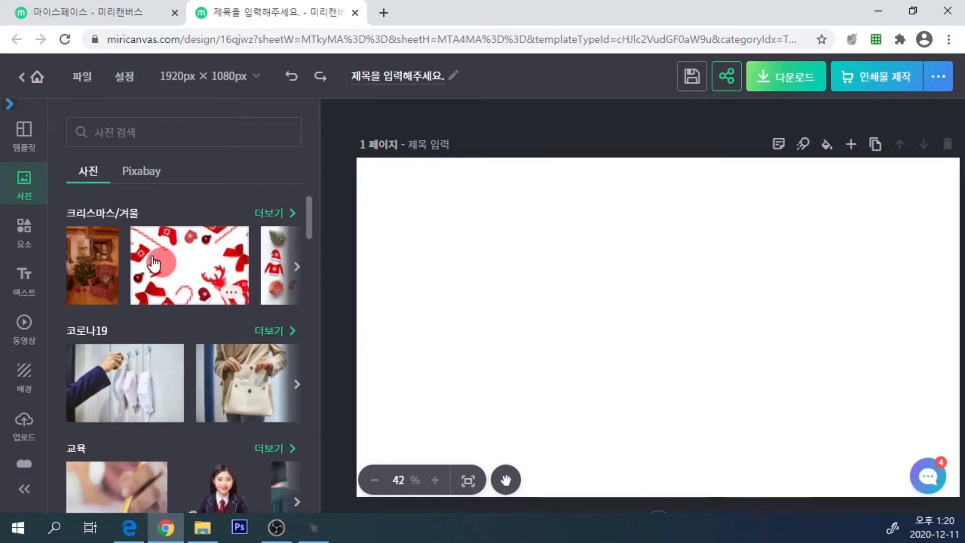
pyautogui.scroll(-3, 220, 304)
pyautogui.scroll(-5, 220, 301)
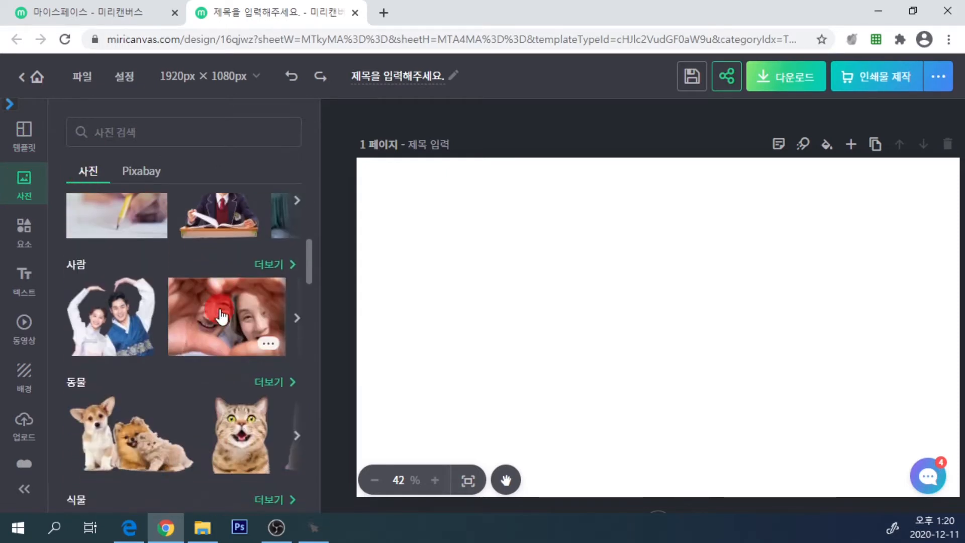
pyautogui.scroll(-15, 187, 366)
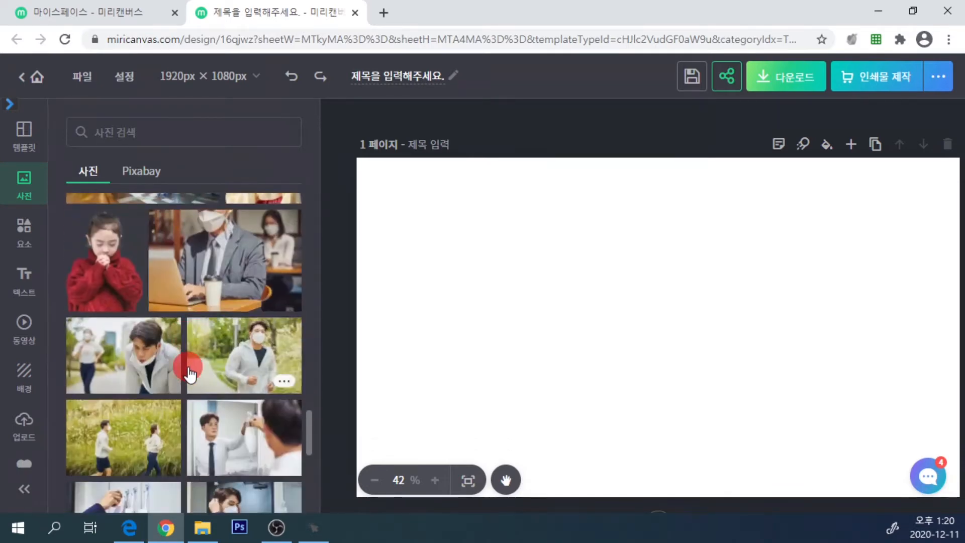
pyautogui.scroll(-5, 190, 374)
pyautogui.scroll(-5, 190, 376)
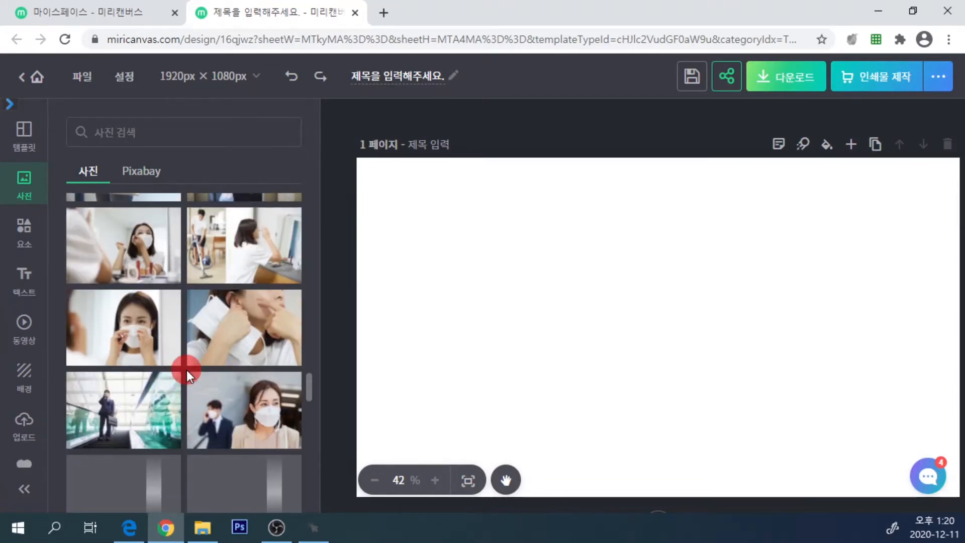
pyautogui.scroll(-5, 186, 370)
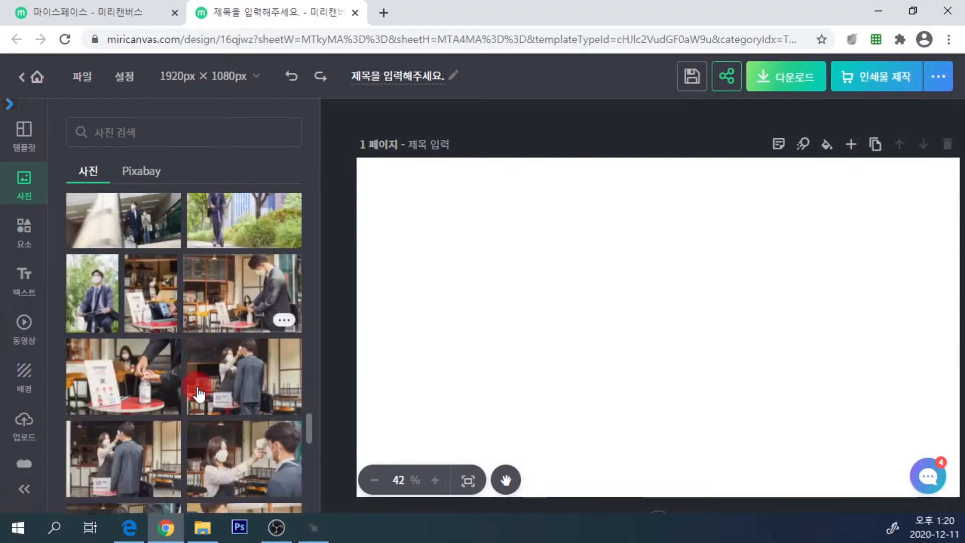
pyautogui.moveTo(312, 432); pyautogui.dragTo(329, 176)
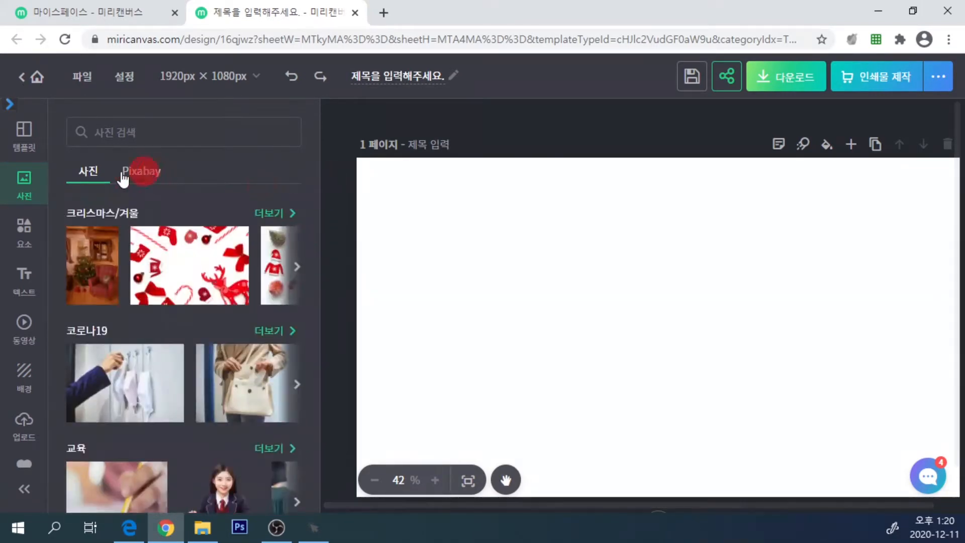
# Check the suggested photo search keywords, and browse the themed photo categories from 크리스마스/겨울 to 식물 and back
pyautogui.click(153, 134)
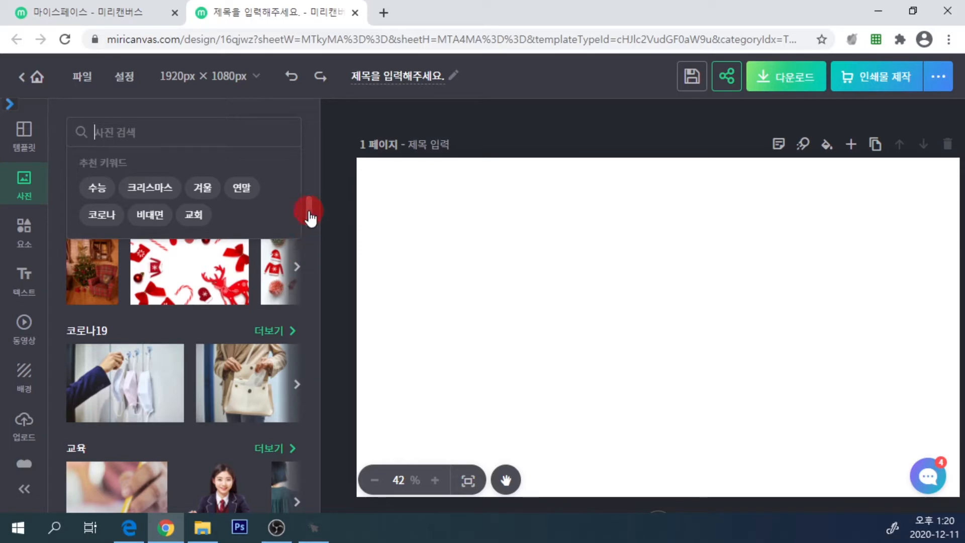
pyautogui.click(326, 220)
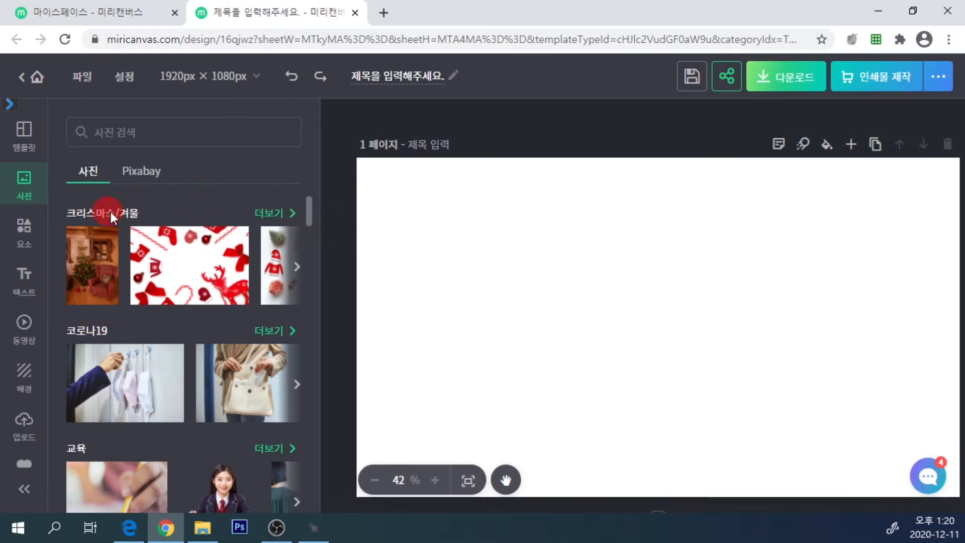
pyautogui.scroll(-2, 178, 212)
pyautogui.scroll(2, 181, 231)
pyautogui.scroll(-3, 186, 259)
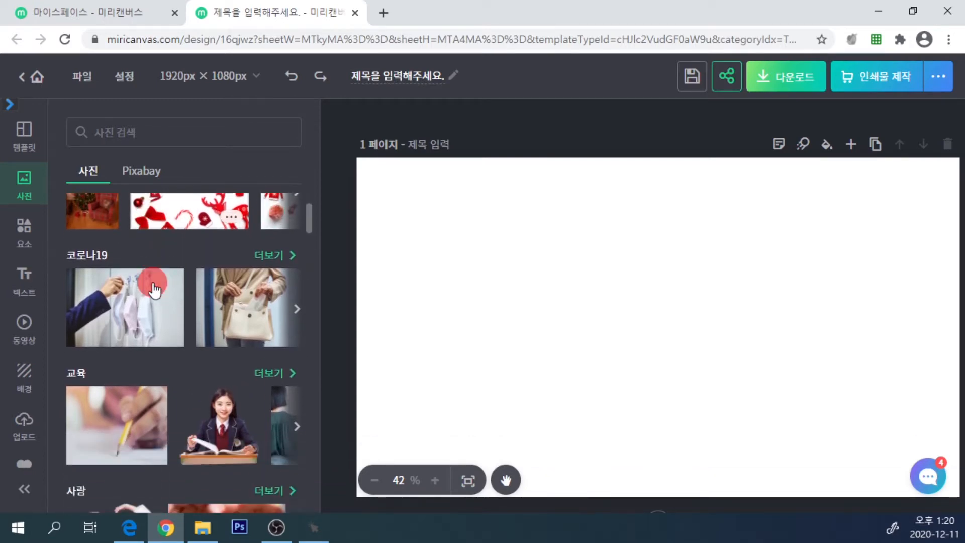
pyautogui.scroll(-5, 251, 331)
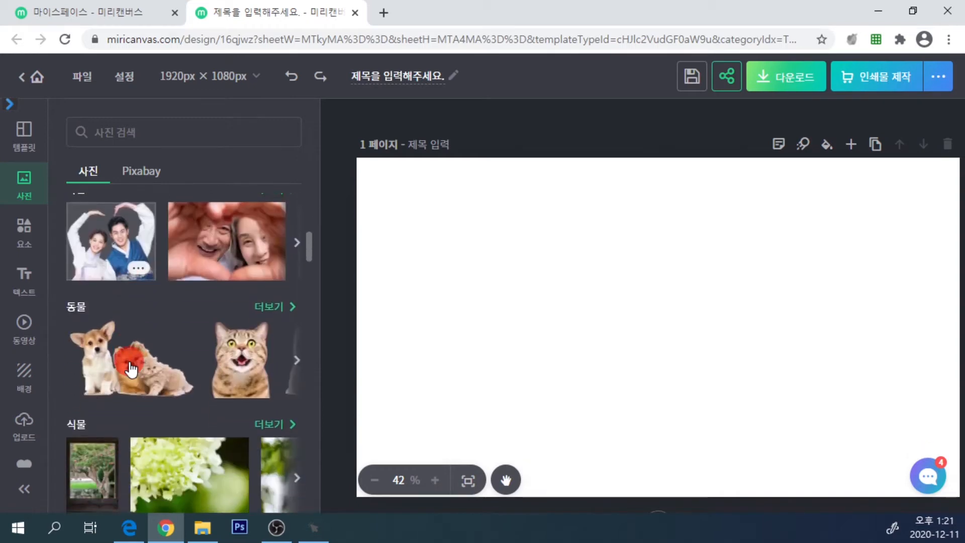
pyautogui.scroll(5, 222, 383)
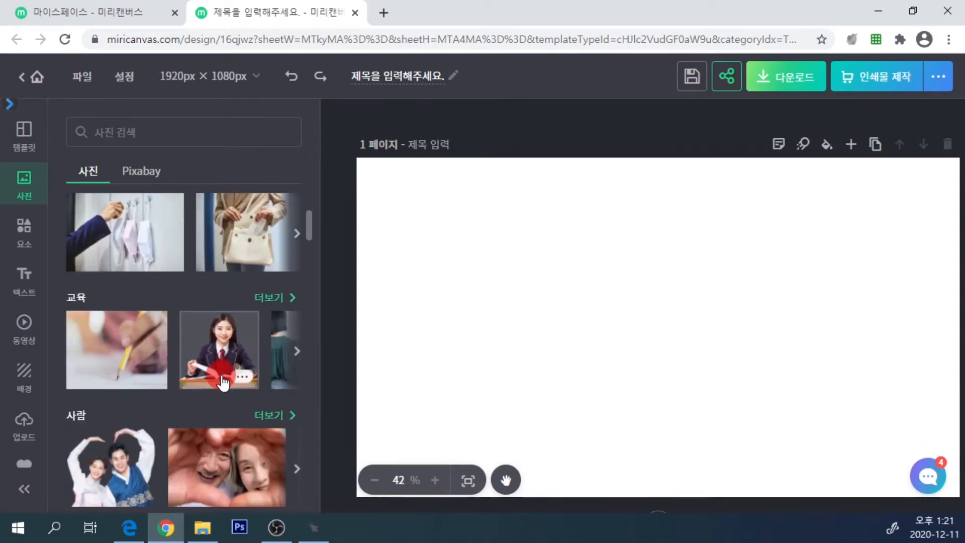
pyautogui.scroll(5, 223, 383)
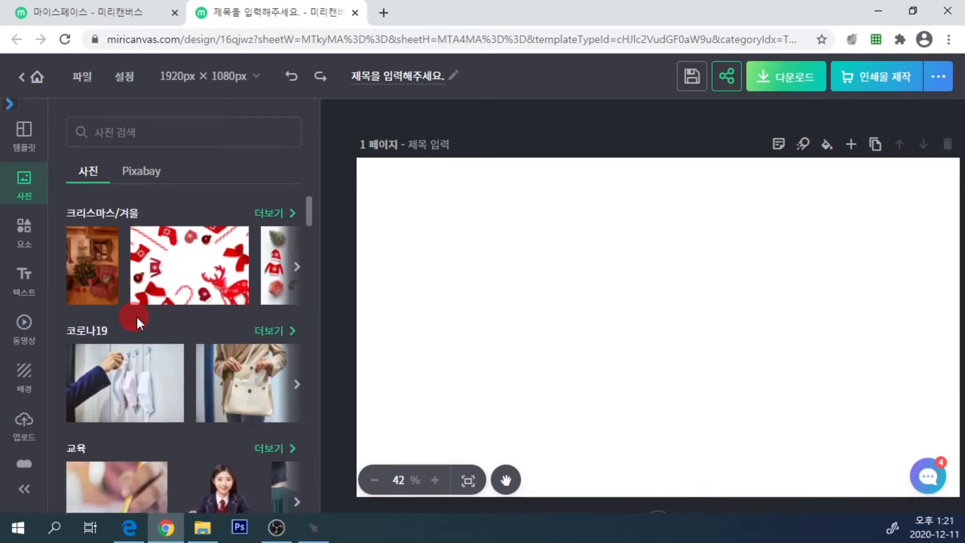
# Add the red Christmas ornaments photo from 크리스마스/겨울 to the page and enlarge it to cover most of the canvas
pyautogui.click(176, 272)
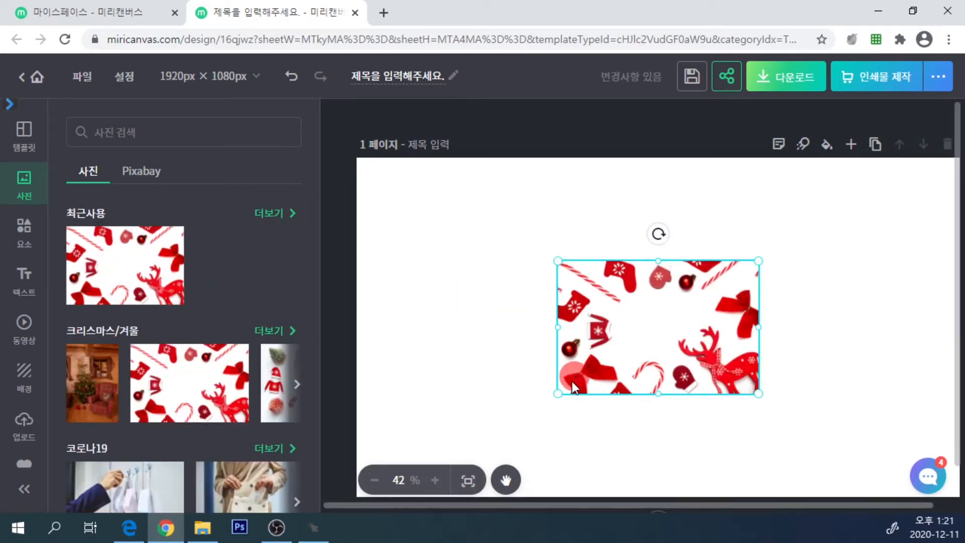
pyautogui.moveTo(554, 392); pyautogui.dragTo(426, 482)
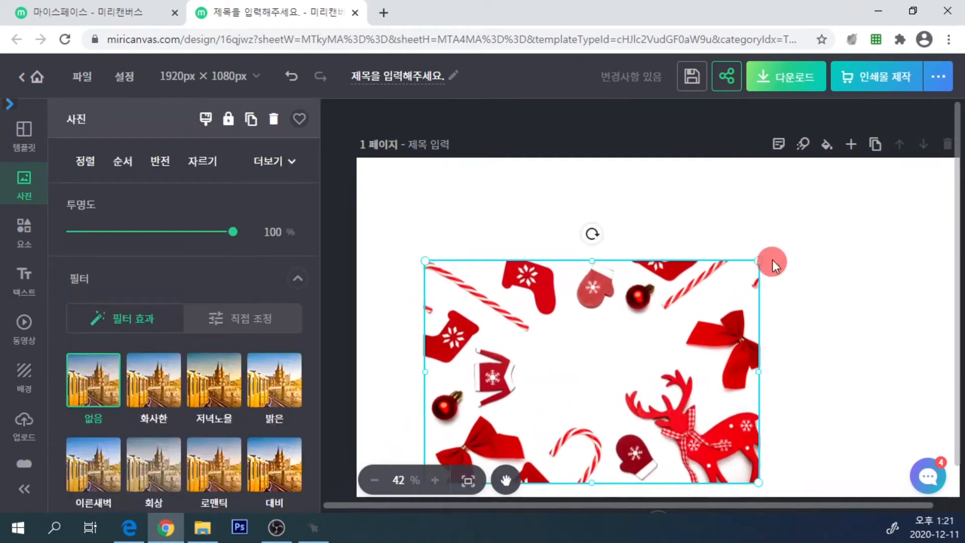
pyautogui.moveTo(766, 259); pyautogui.dragTo(872, 186)
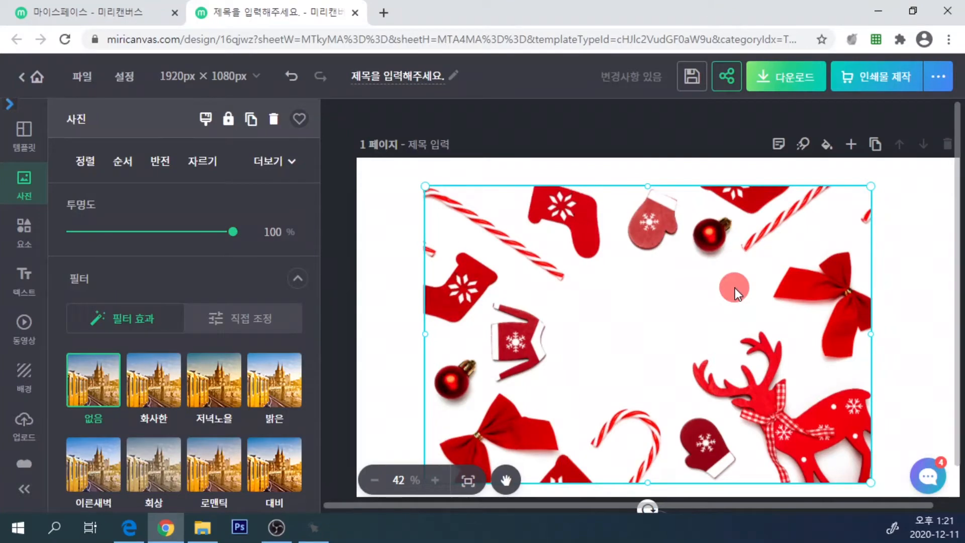
pyautogui.click(485, 255)
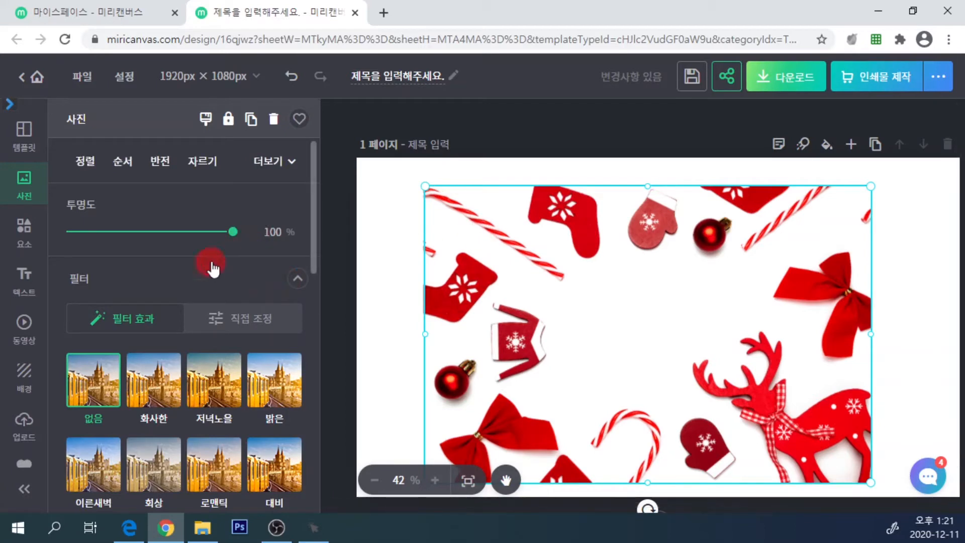
# Try filter effects on the Christmas photo, including 화사한, 밝은, 이른새벽, 블루, 몬스터 and 아날로그
pyautogui.moveTo(231, 235); pyautogui.dragTo(319, 233)
pyautogui.scroll(-3, 134, 395)
pyautogui.scroll(-2, 135, 398)
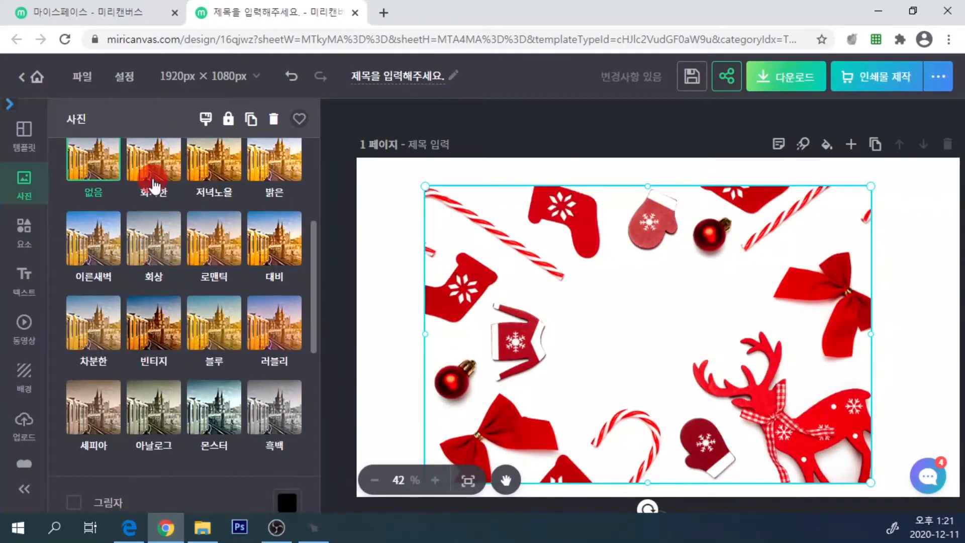
pyautogui.click(225, 191)
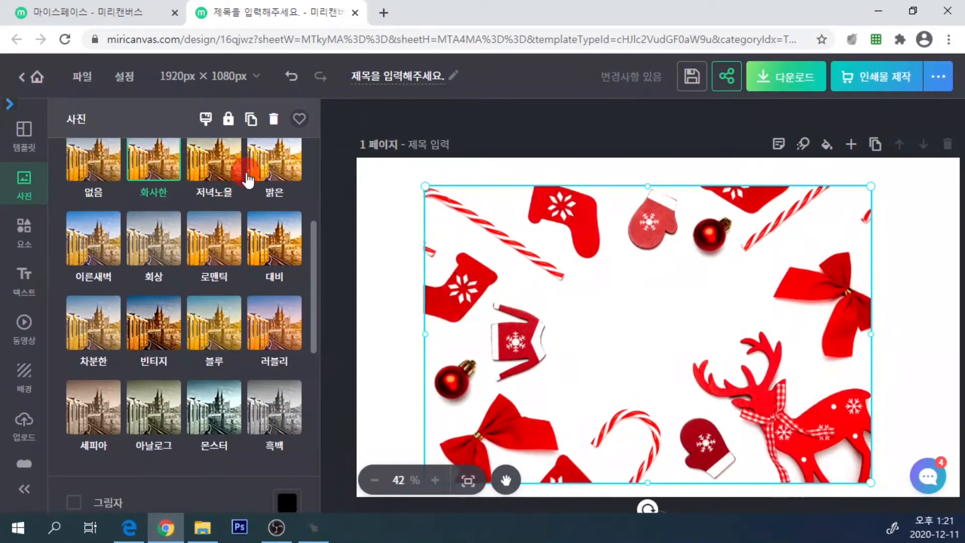
pyautogui.click(665, 325)
pyautogui.click(274, 161)
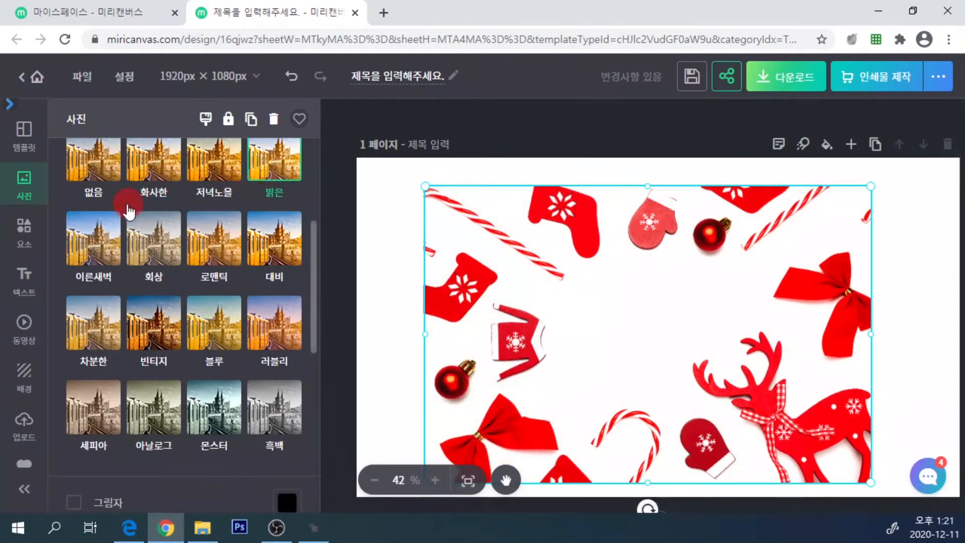
pyautogui.click(203, 249)
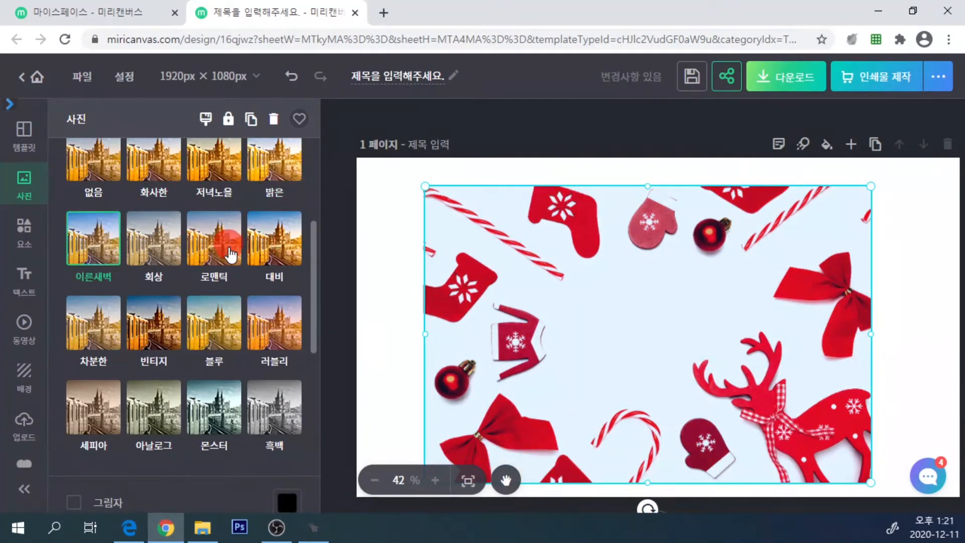
pyautogui.click(271, 418)
pyautogui.click(210, 422)
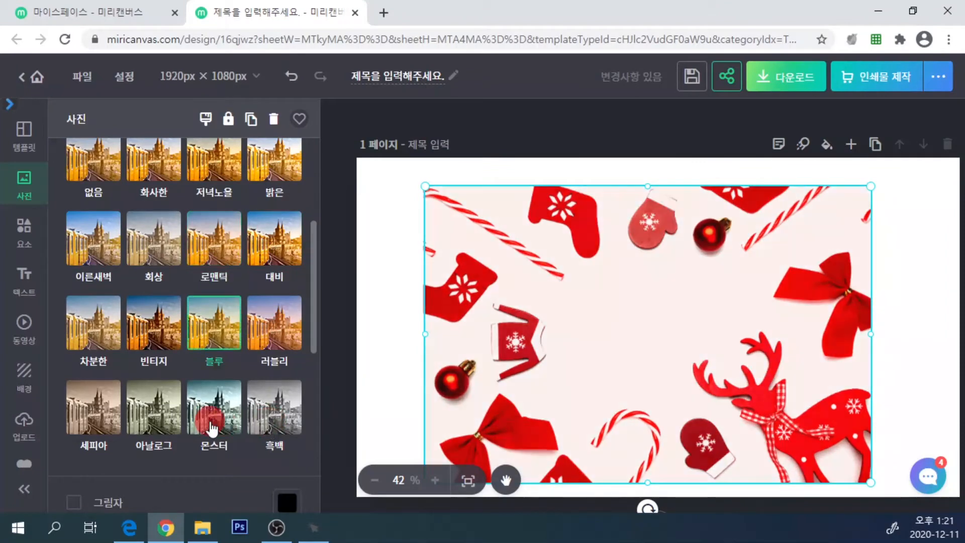
pyautogui.click(149, 418)
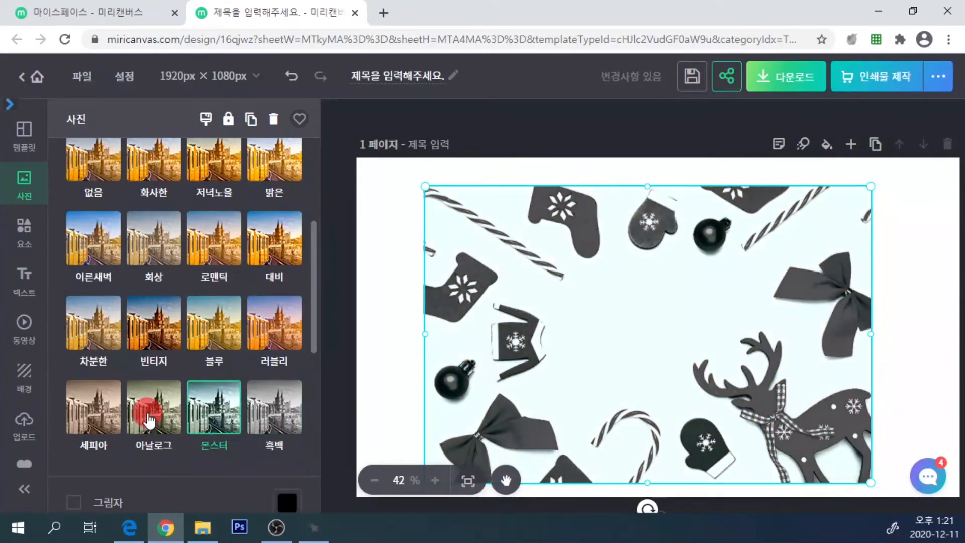
# Reset the Christmas photo's filter effect to 없음
pyautogui.scroll(-5, 130, 424)
pyautogui.scroll(3, 130, 422)
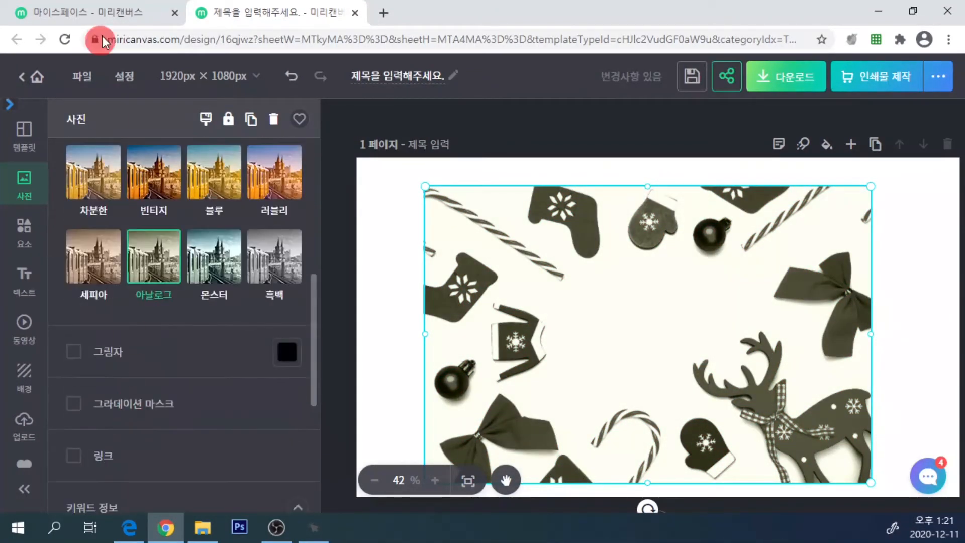
pyautogui.scroll(3, 93, 252)
pyautogui.click(88, 384)
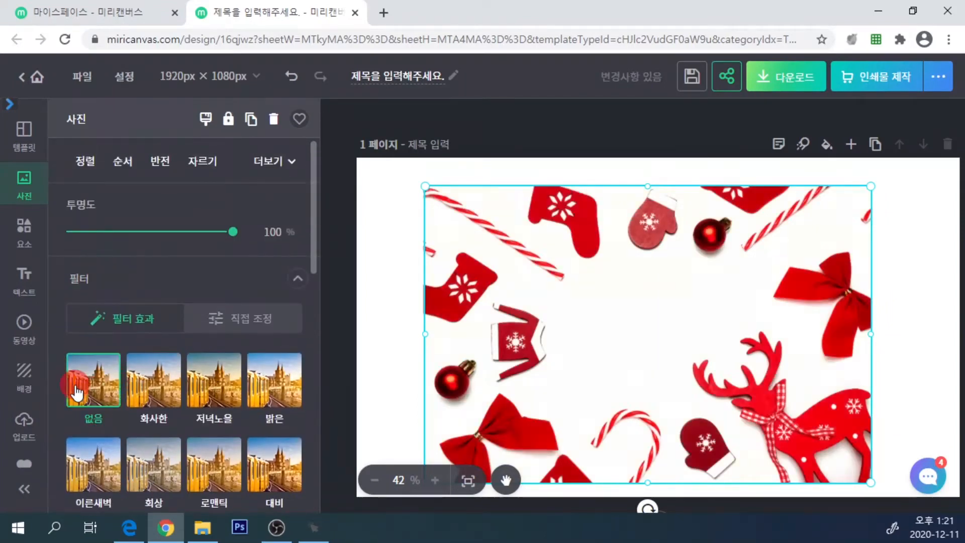
# Give the photo a shadow (그림자) with direction 132°, opacity 37%, distance 12 and blur 15
pyautogui.scroll(-8, 115, 382)
pyautogui.scroll(-2, 126, 314)
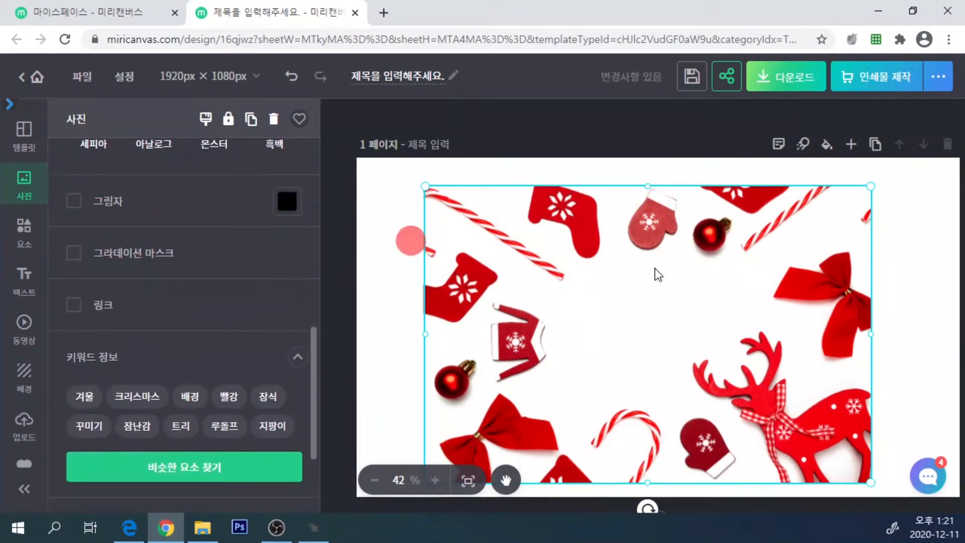
pyautogui.click(76, 202)
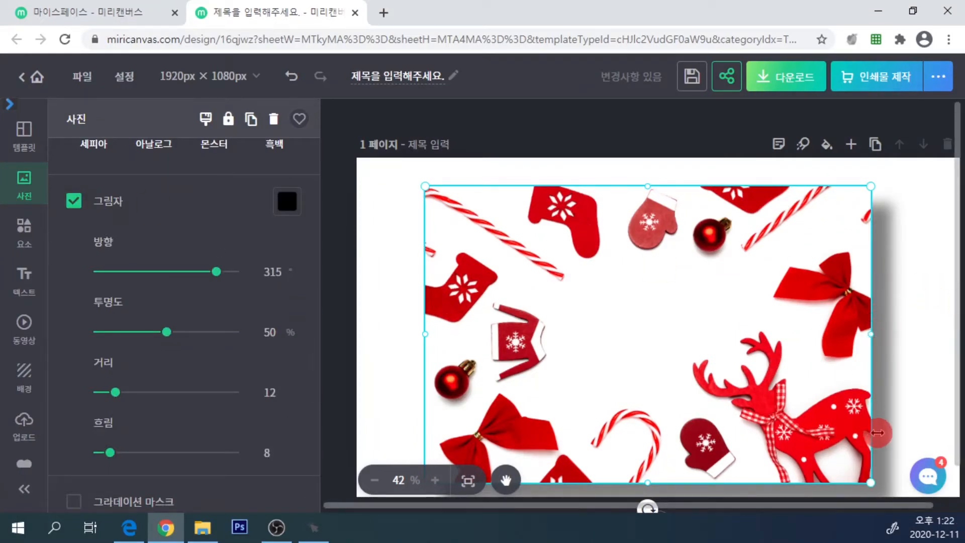
pyautogui.click(217, 273)
pyautogui.moveTo(217, 275); pyautogui.dragTo(151, 289)
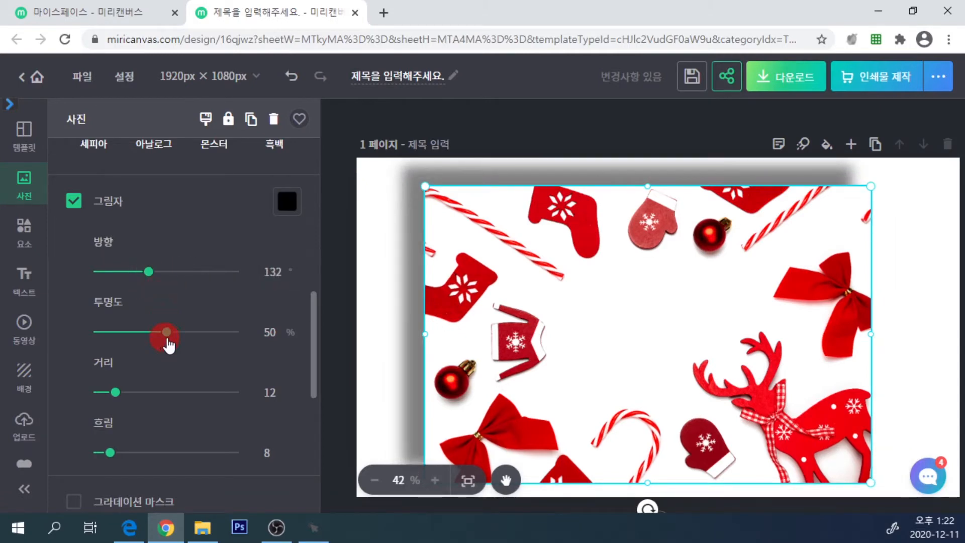
pyautogui.moveTo(169, 342); pyautogui.dragTo(151, 331)
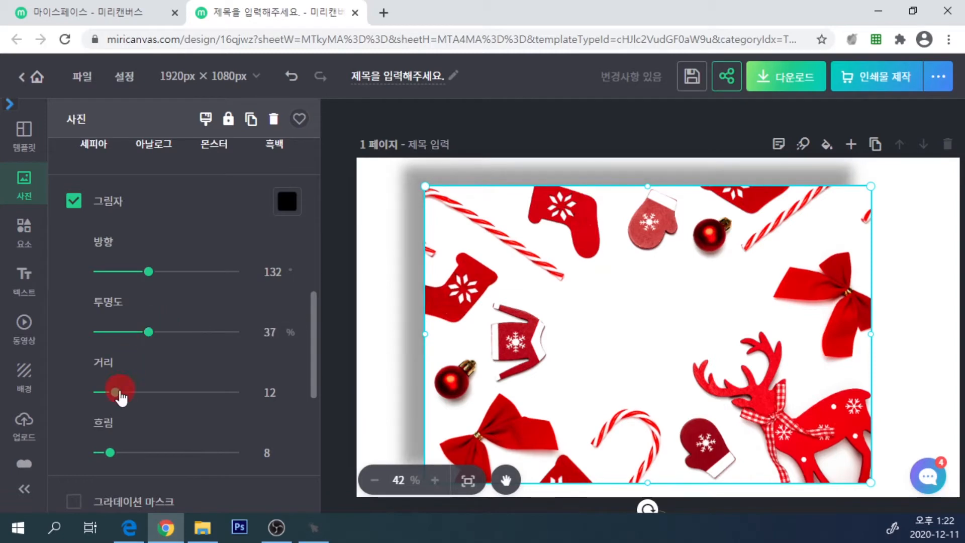
pyautogui.moveTo(119, 402); pyautogui.dragTo(160, 455)
pyautogui.moveTo(89, 473); pyautogui.dragTo(123, 455)
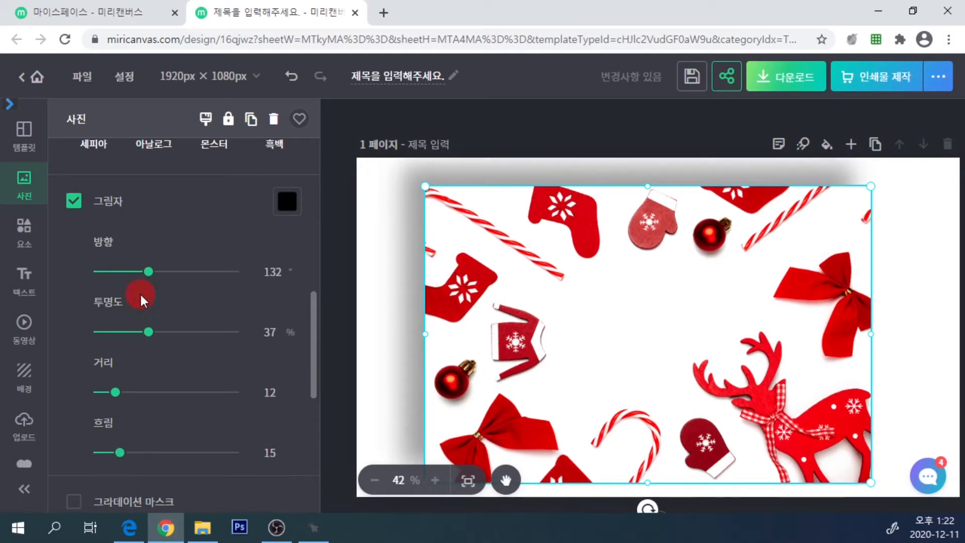
# Change the photo's shadow colour to the orange-red #D94925 from the basic palette
pyautogui.click(285, 207)
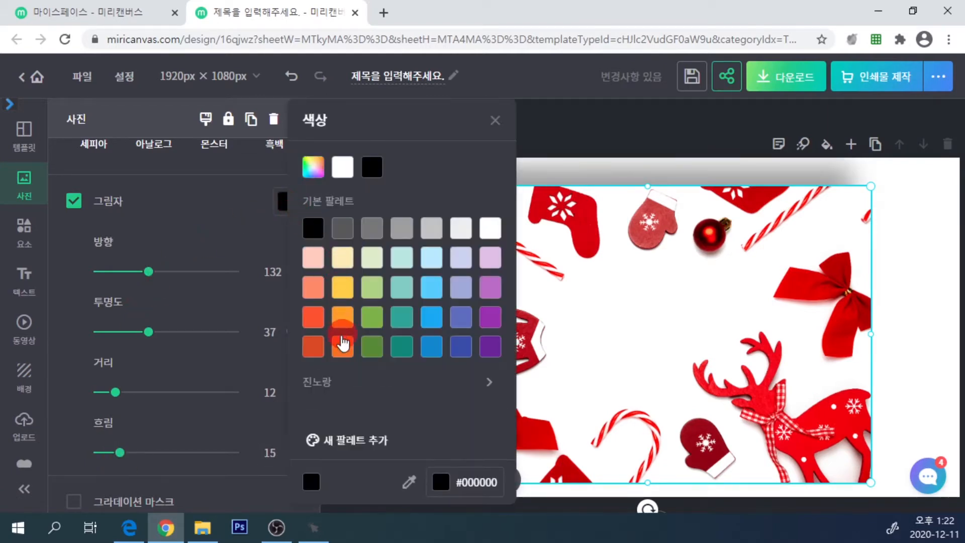
pyautogui.click(319, 355)
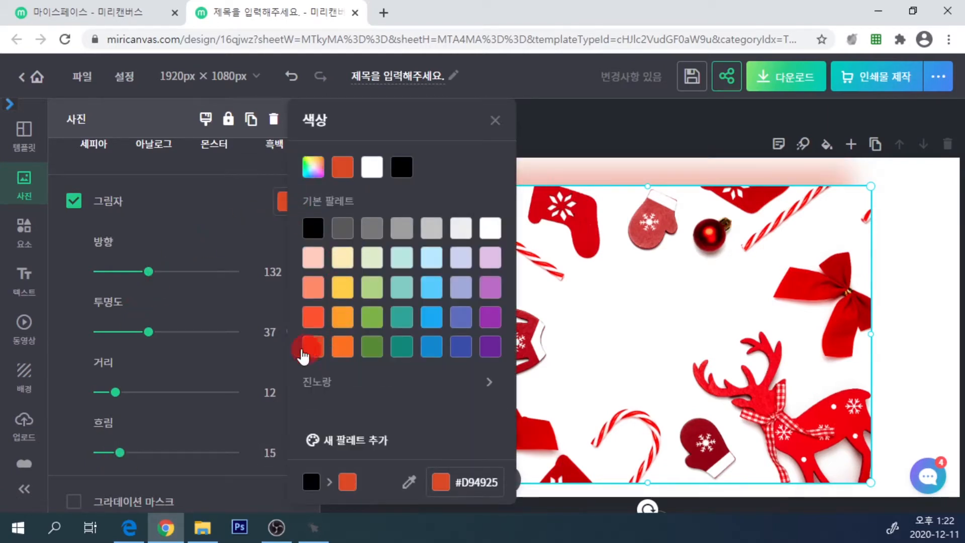
pyautogui.click(236, 230)
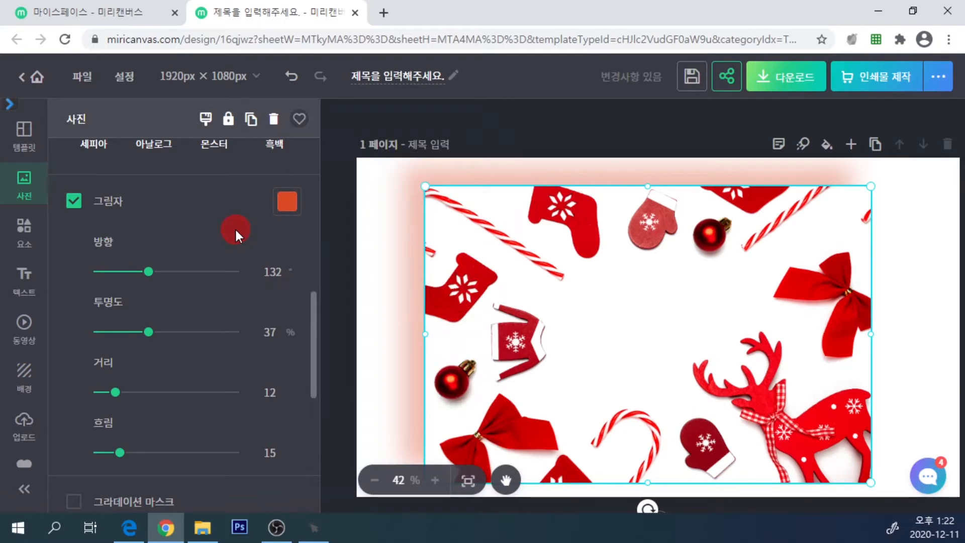
# Remove the shadow from the Christmas photo
pyautogui.scroll(-3, 234, 227)
pyautogui.scroll(3, 150, 224)
pyautogui.click(74, 201)
# Apply a gradient mask (그라데이션 마스크) to the photo, comparing directions and settling on upward with a 60% range
pyautogui.scroll(-3, 91, 226)
pyautogui.click(74, 181)
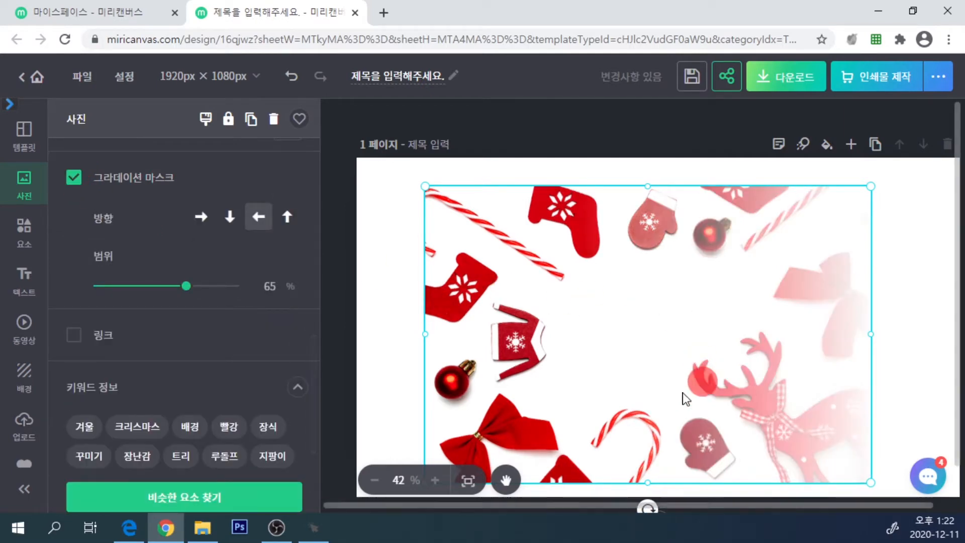
pyautogui.moveTo(191, 296)
pyautogui.mouseDown()
pyautogui.moveTo(135, 295)
pyautogui.moveTo(224, 296)
pyautogui.moveTo(196, 295)
pyautogui.mouseUp()
pyautogui.click(229, 218)
pyautogui.click(200, 219)
pyautogui.click(286, 220)
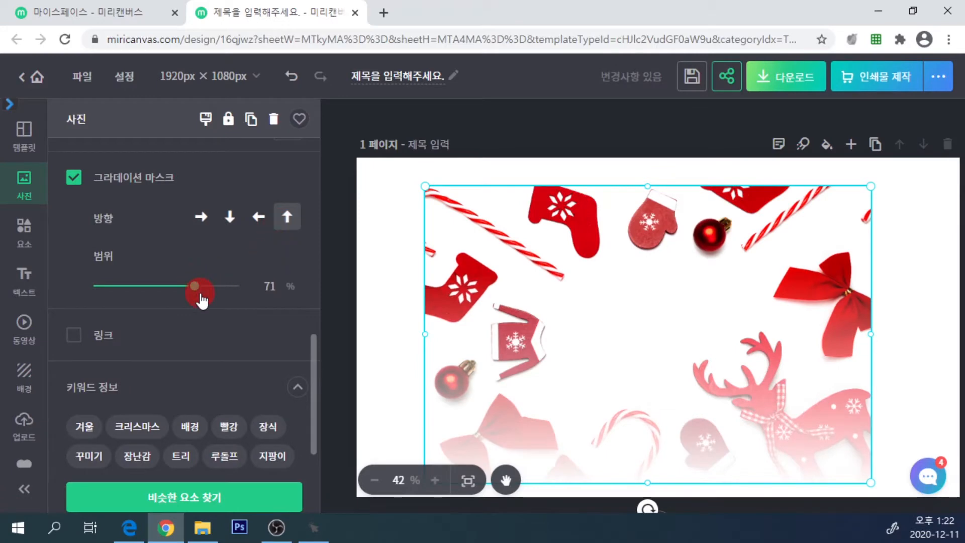
pyautogui.moveTo(194, 294)
pyautogui.mouseDown()
pyautogui.moveTo(155, 295)
pyautogui.moveTo(182, 297)
pyautogui.mouseUp()
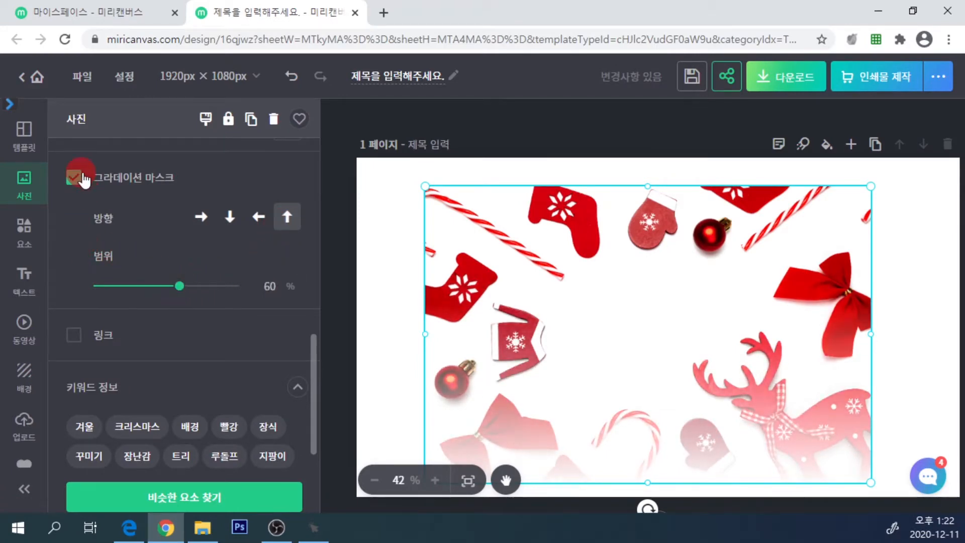
# Try the rightward and downward mask directions, and turn off the photo's gradient mask
pyautogui.click(203, 219)
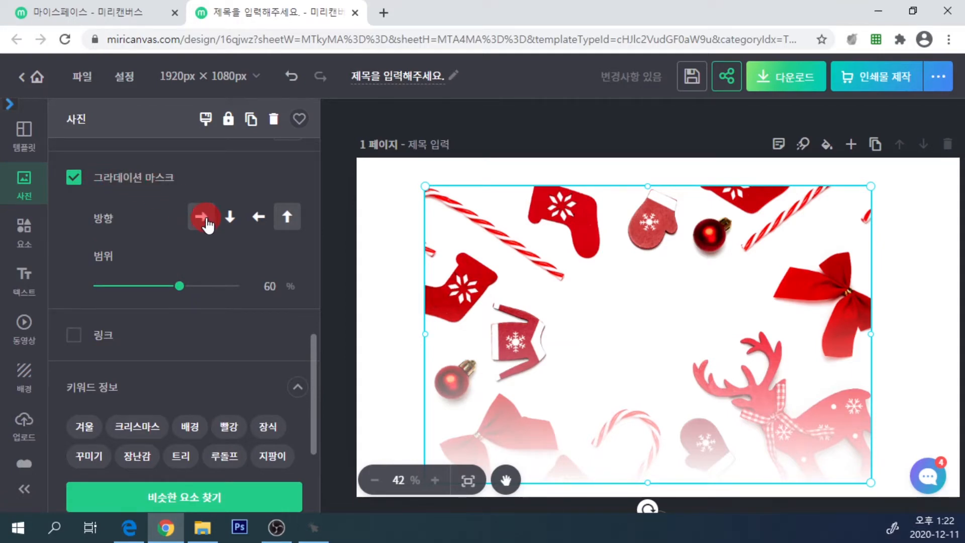
pyautogui.click(229, 219)
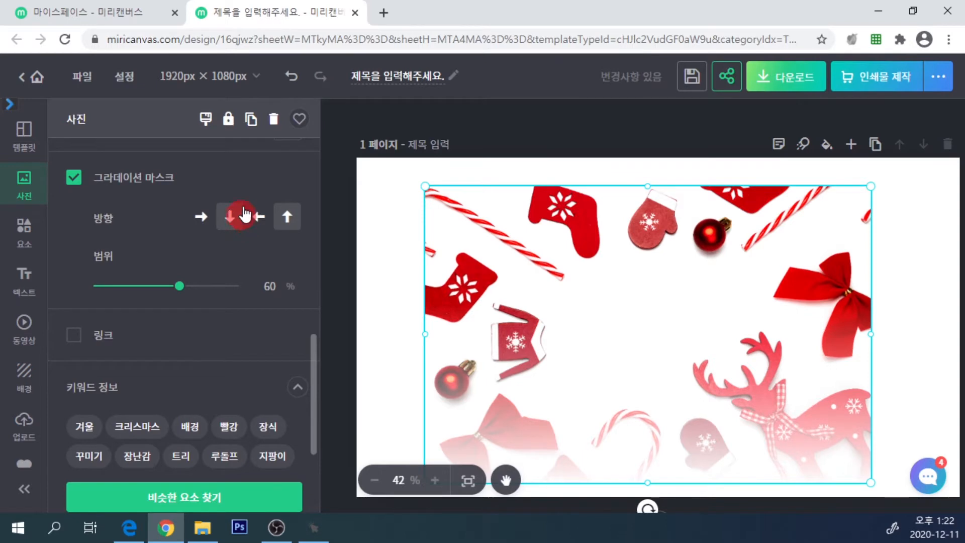
pyautogui.scroll(3, 162, 280)
pyautogui.scroll(-3, 97, 216)
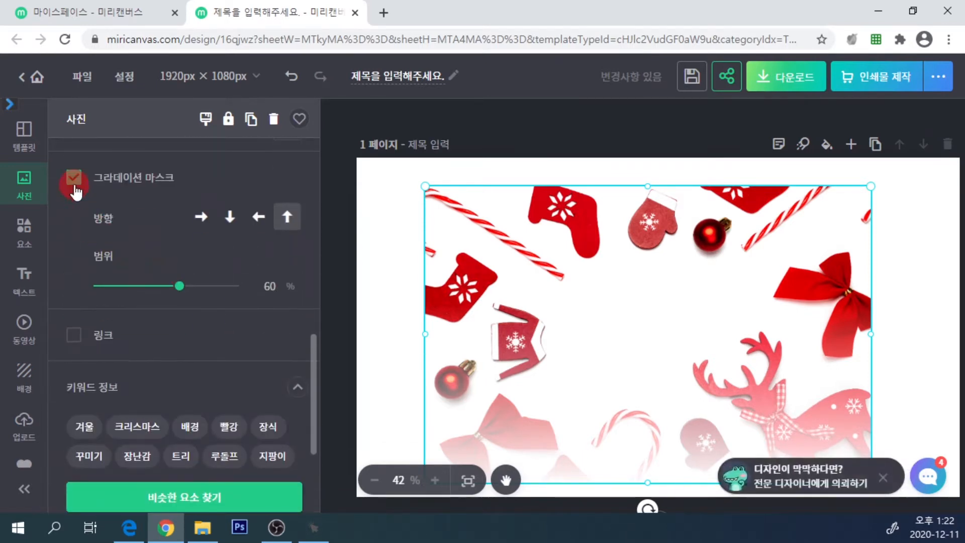
pyautogui.click(75, 185)
# Show the photo's link (링크) options, turn the link off again, and return to the start of the photo properties
pyautogui.click(80, 233)
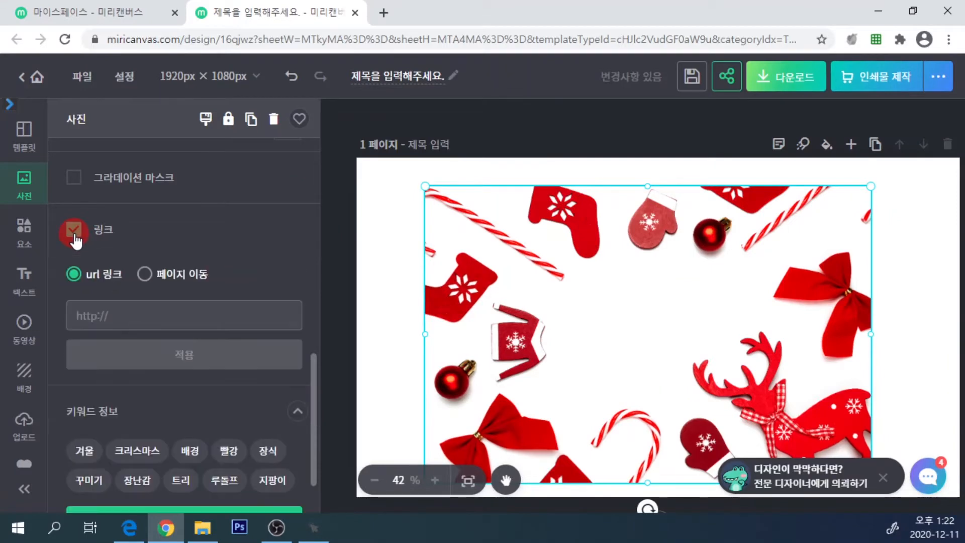
pyautogui.click(75, 235)
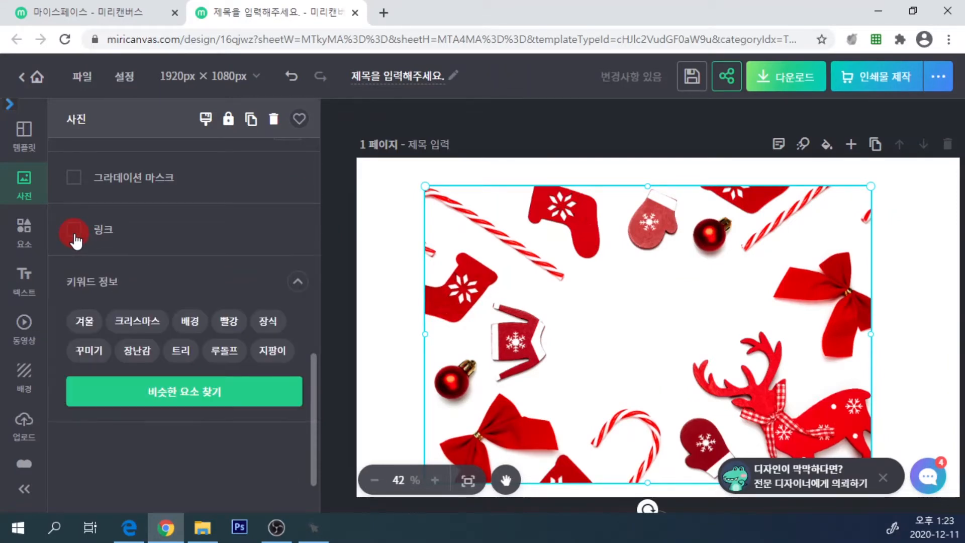
pyautogui.scroll(9, 187, 333)
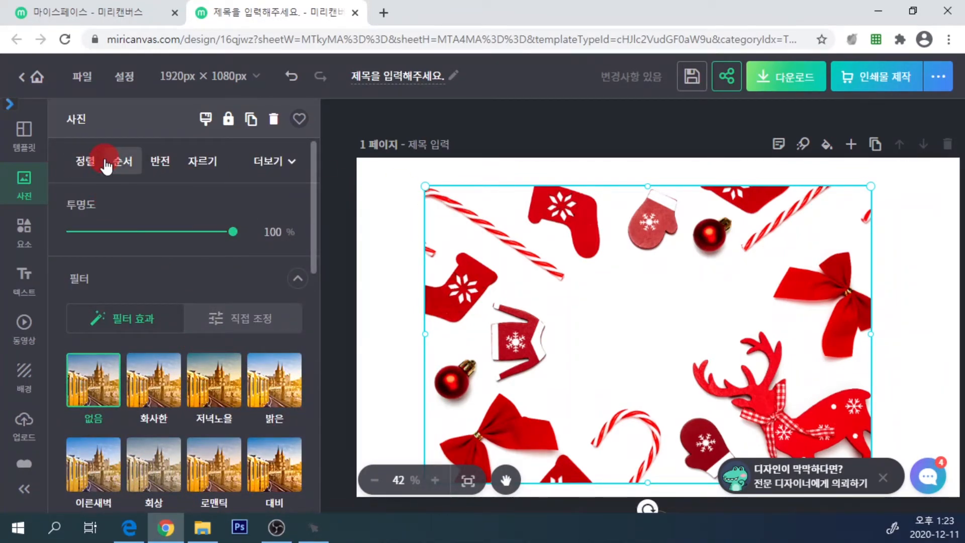
# Show the Christmas photo's additional options (더보기), and turn style copy (스타일 복사) on and off again
pyautogui.click(294, 159)
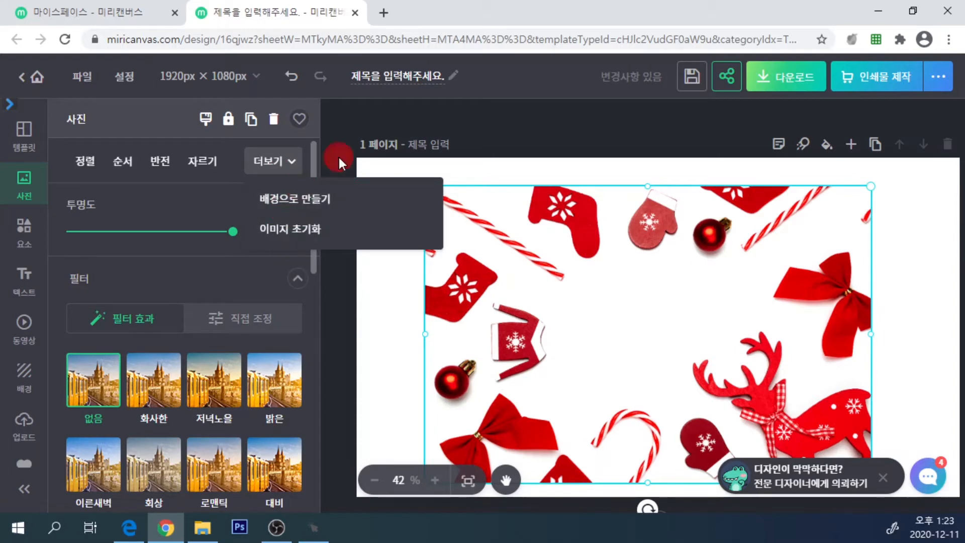
pyautogui.click(154, 118)
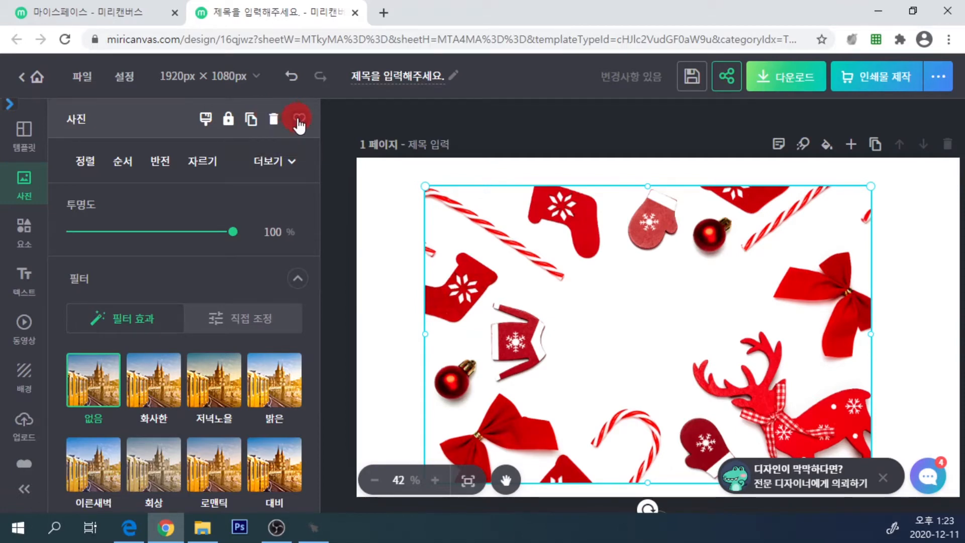
pyautogui.click(203, 121)
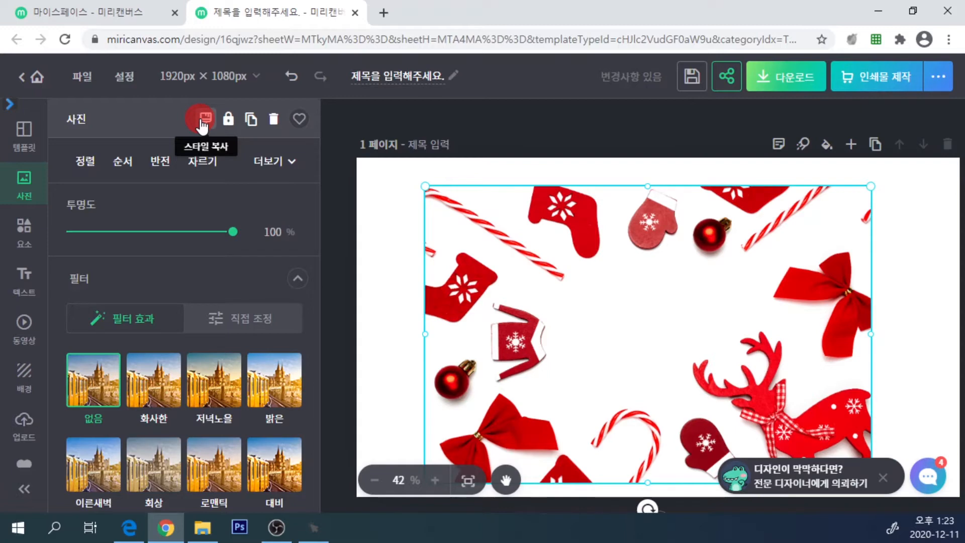
pyautogui.click(216, 131)
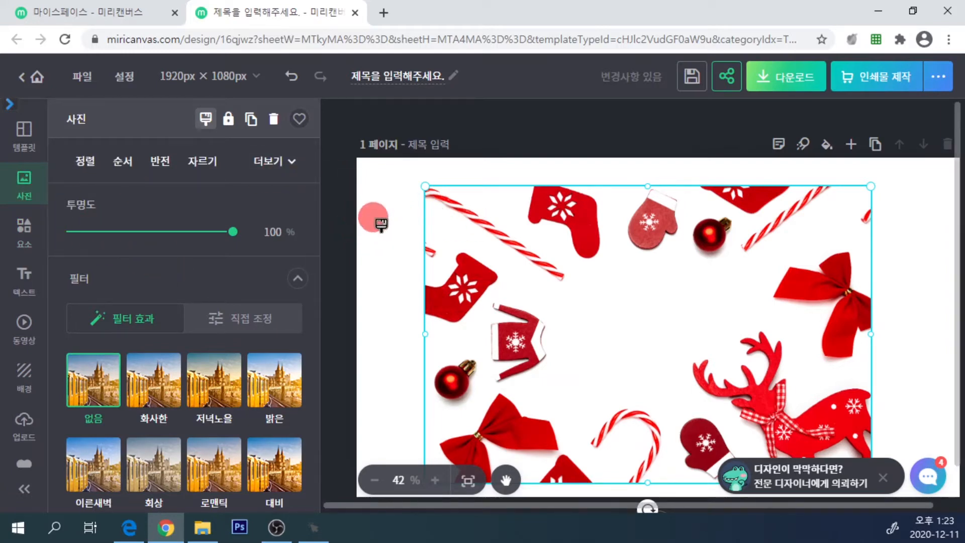
pyautogui.click(203, 122)
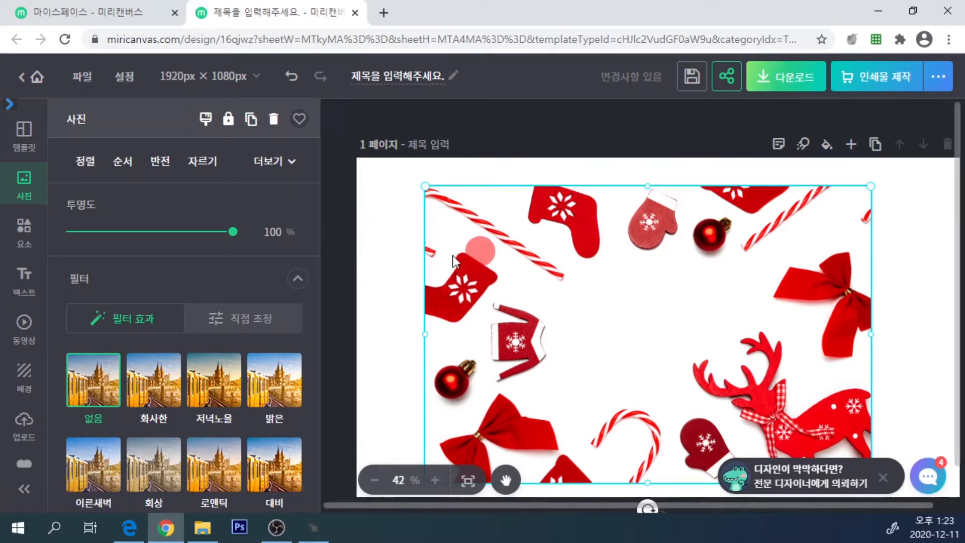
# Lock the Christmas photo, try to move it on the page, and unlock it again
pyautogui.click(228, 121)
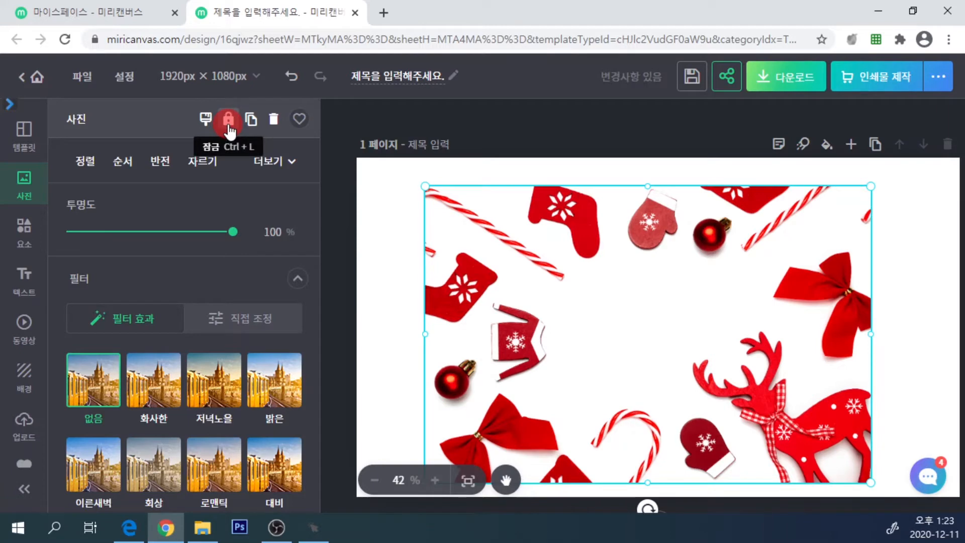
pyautogui.click(229, 121)
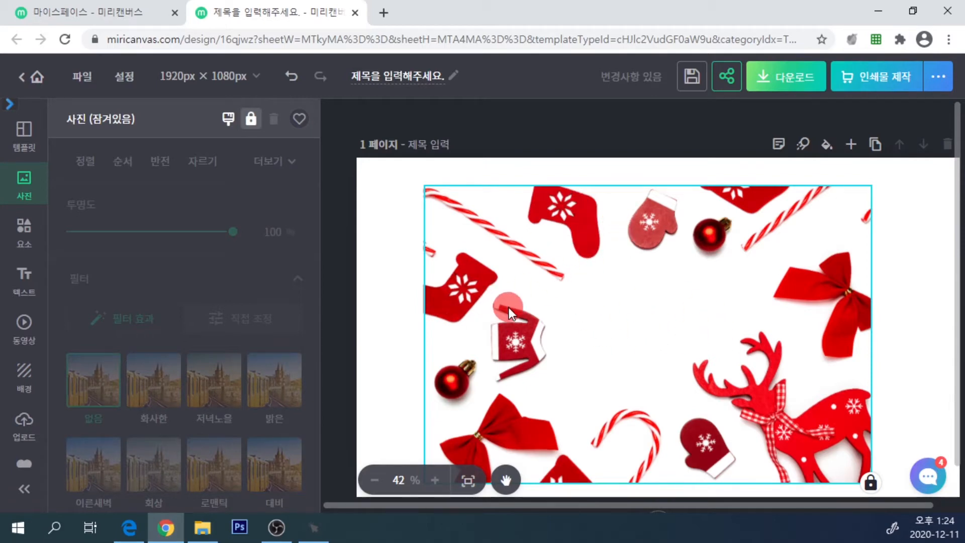
pyautogui.moveTo(460, 294); pyautogui.dragTo(456, 327)
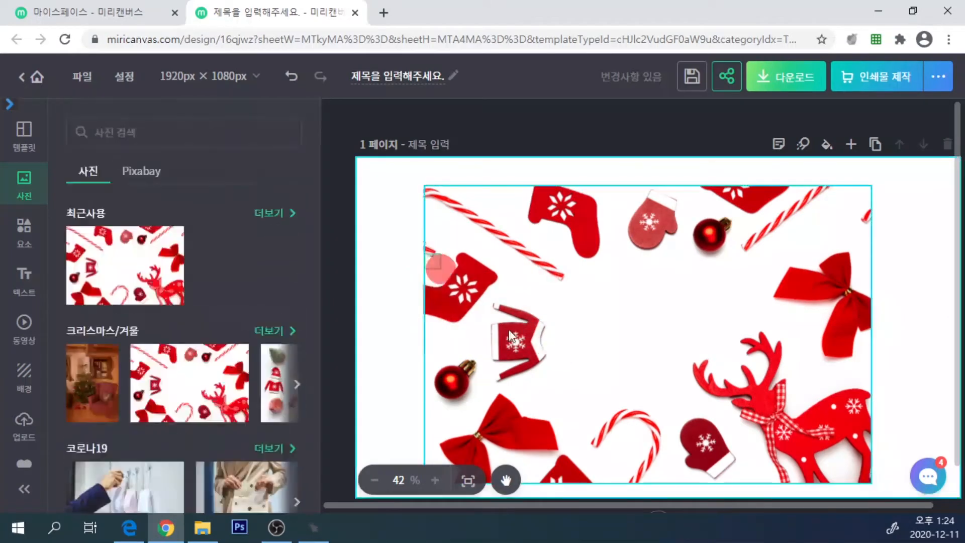
pyautogui.moveTo(500, 294); pyautogui.dragTo(447, 294)
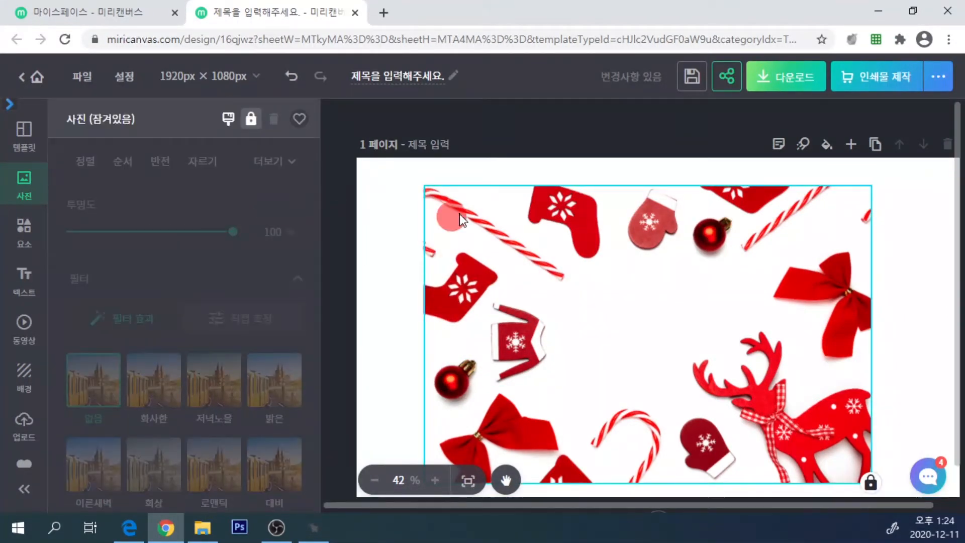
pyautogui.click(250, 121)
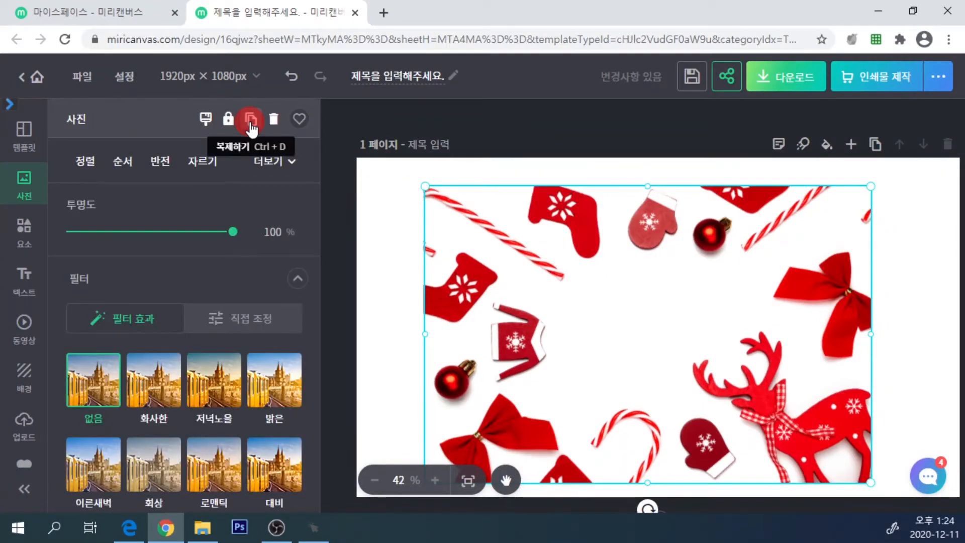
# Duplicate the Christmas photo twice and move the copies apart over the lower part of the page
pyautogui.click(250, 124)
pyautogui.click(250, 124)
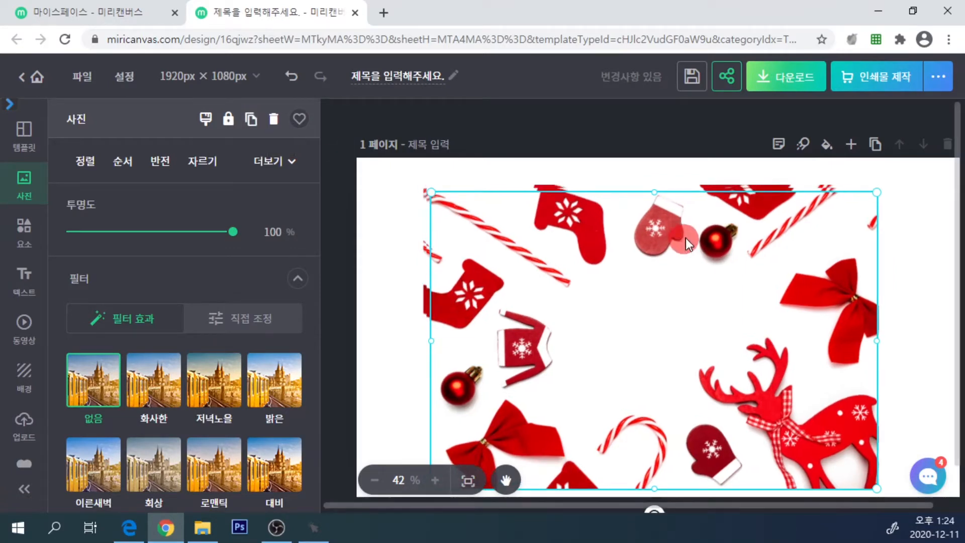
pyautogui.moveTo(598, 236); pyautogui.dragTo(534, 289)
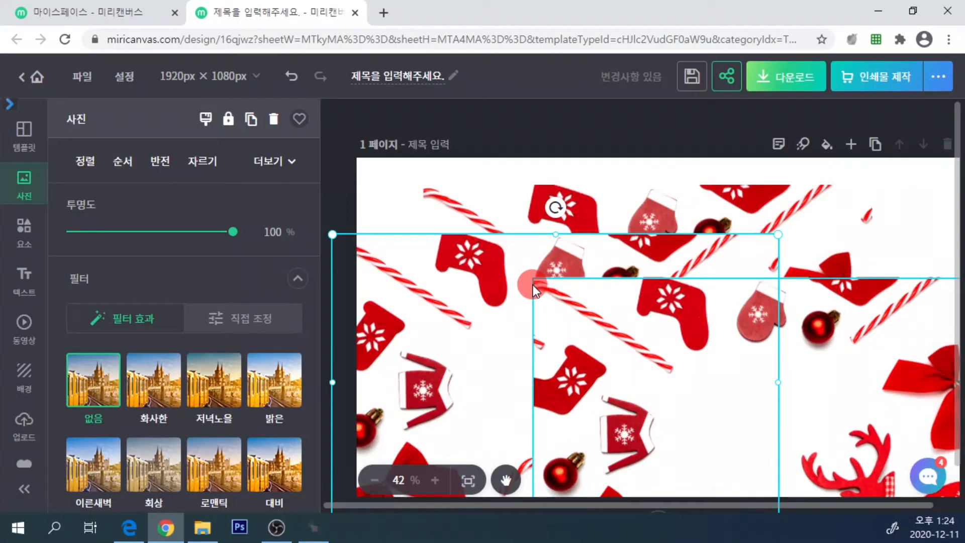
# Delete both photo copies and the original Christmas photo from the page
pyautogui.press('Delete')
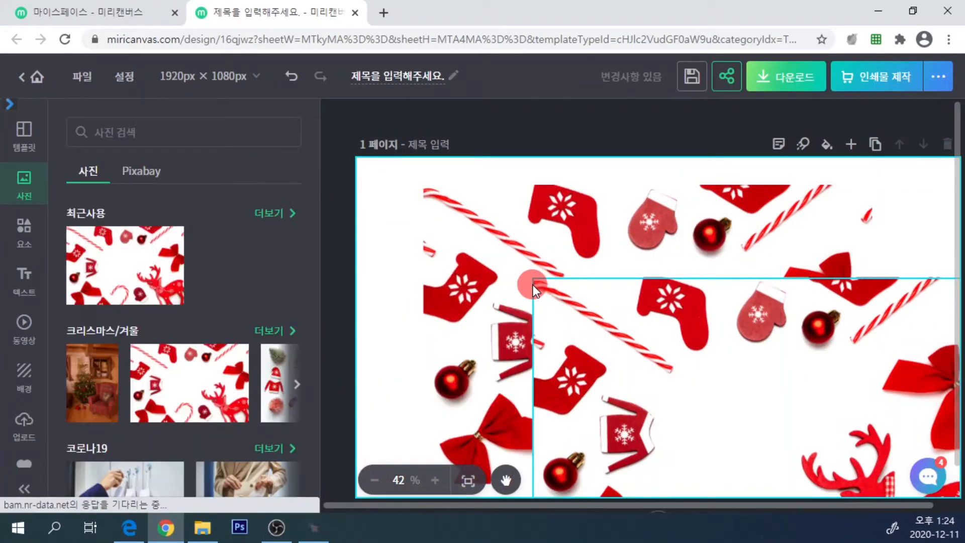
pyautogui.click(692, 319)
pyautogui.press('Delete')
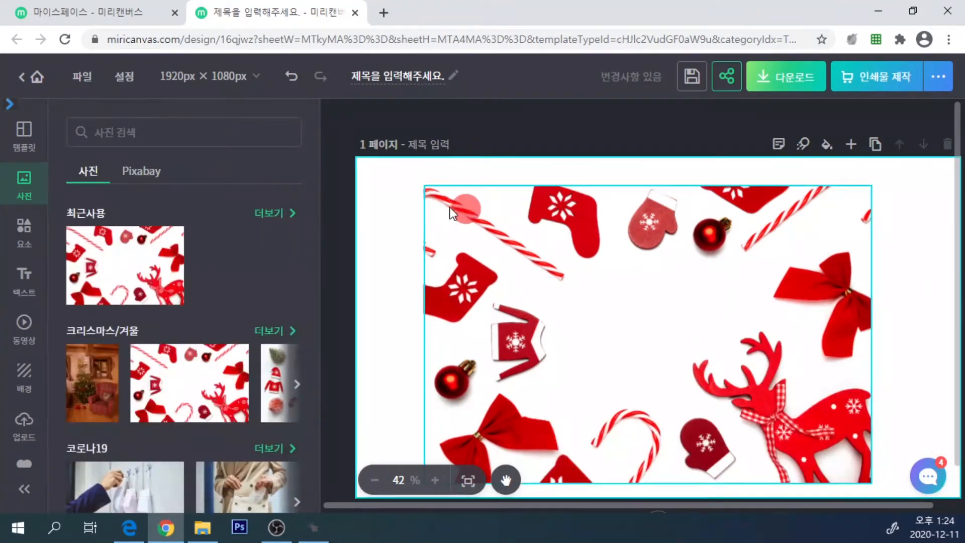
pyautogui.click(561, 233)
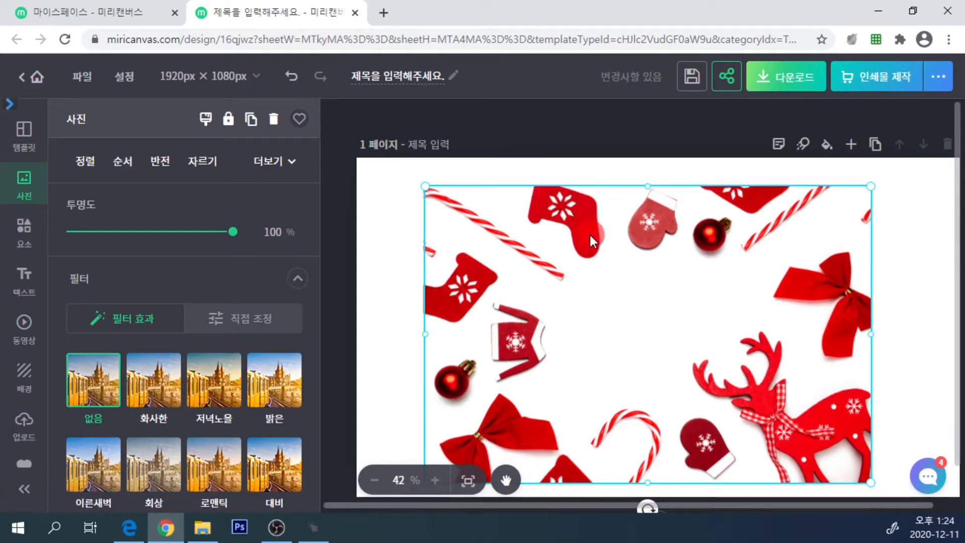
pyautogui.press('Delete')
pyautogui.click(551, 236)
# Place the purple WELCOME school building from the recently used elements (요소) on the upper left of the page
pyautogui.click(12, 378)
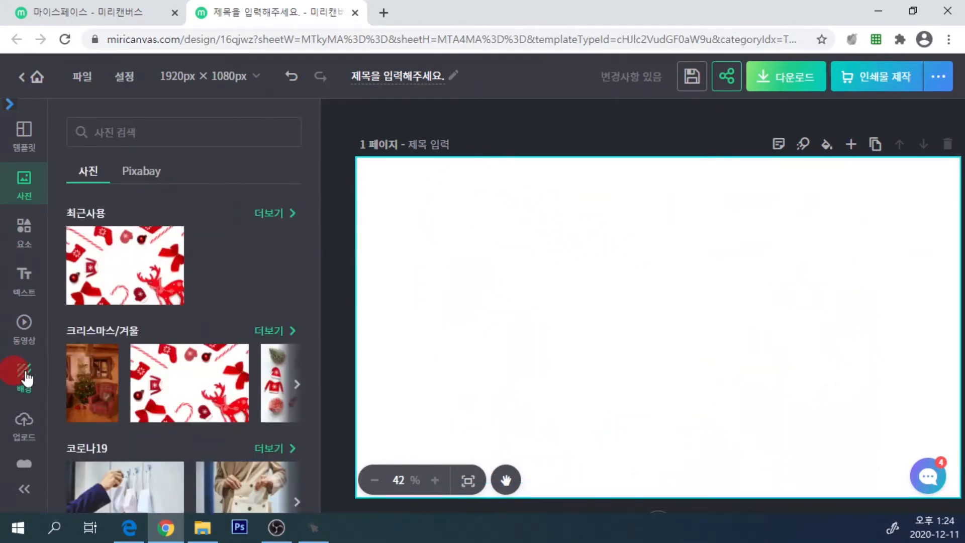
pyautogui.click(23, 240)
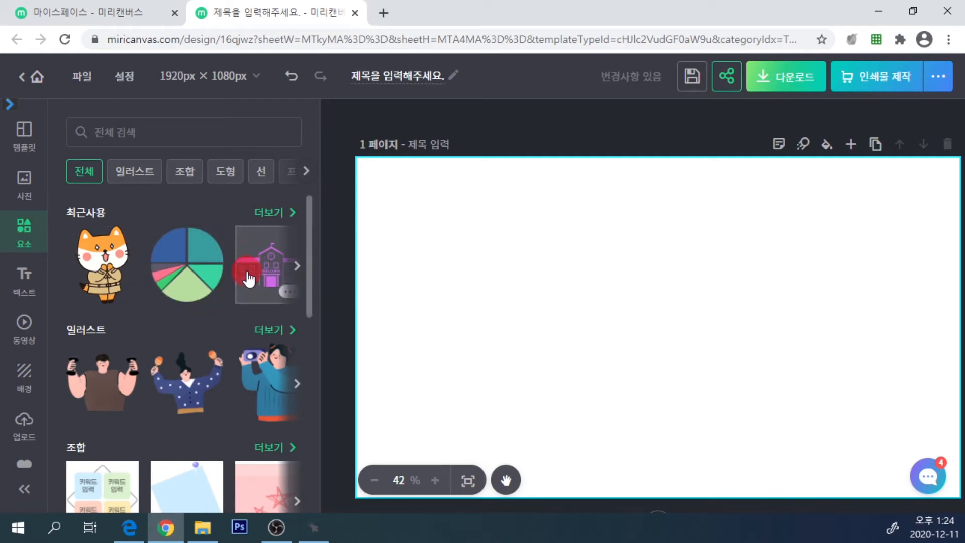
pyautogui.moveTo(249, 262); pyautogui.dragTo(466, 254)
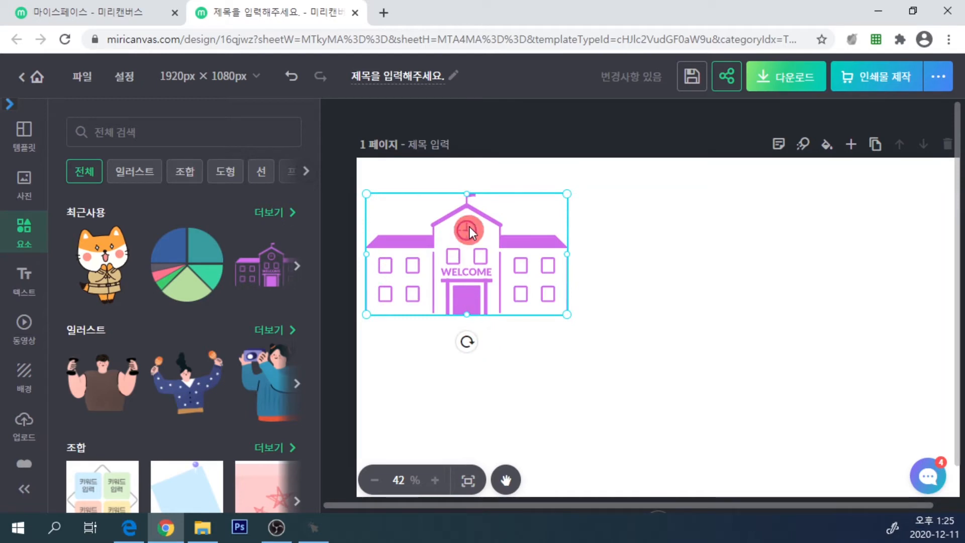
pyautogui.moveTo(521, 240); pyautogui.dragTo(589, 252)
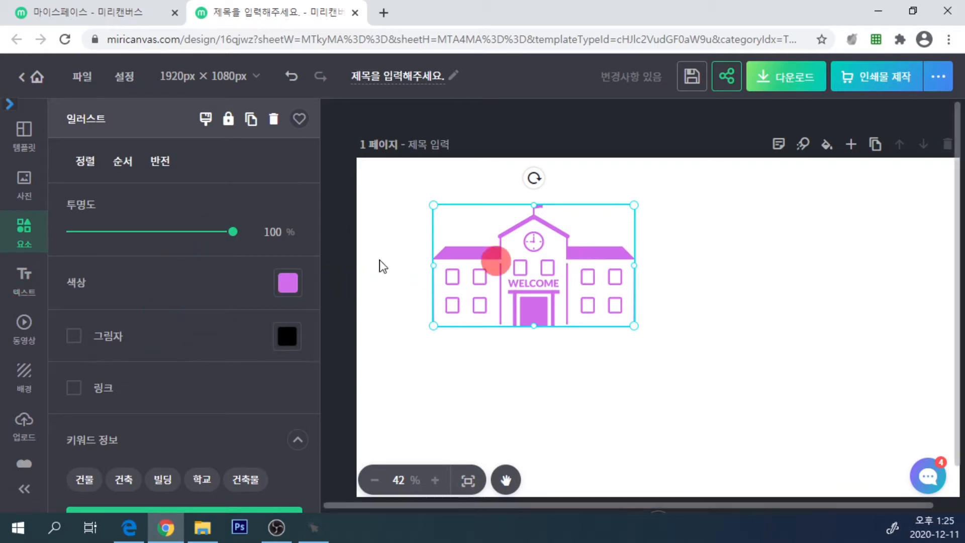
# Recolour the school building illustration dark orange-red from the basic palette and look over its remaining properties
pyautogui.click(292, 290)
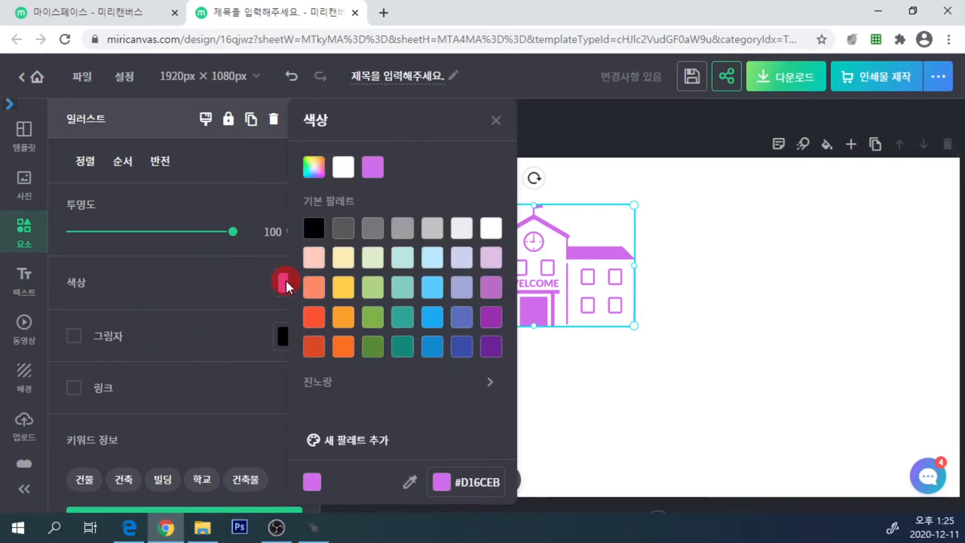
pyautogui.click(314, 346)
pyautogui.click(216, 305)
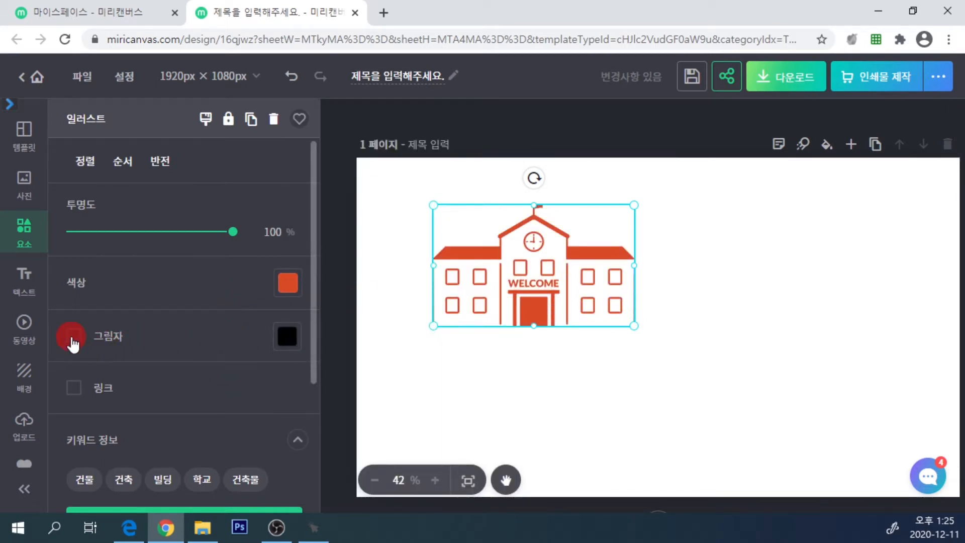
pyautogui.scroll(-2, 207, 305)
pyautogui.scroll(2, 210, 313)
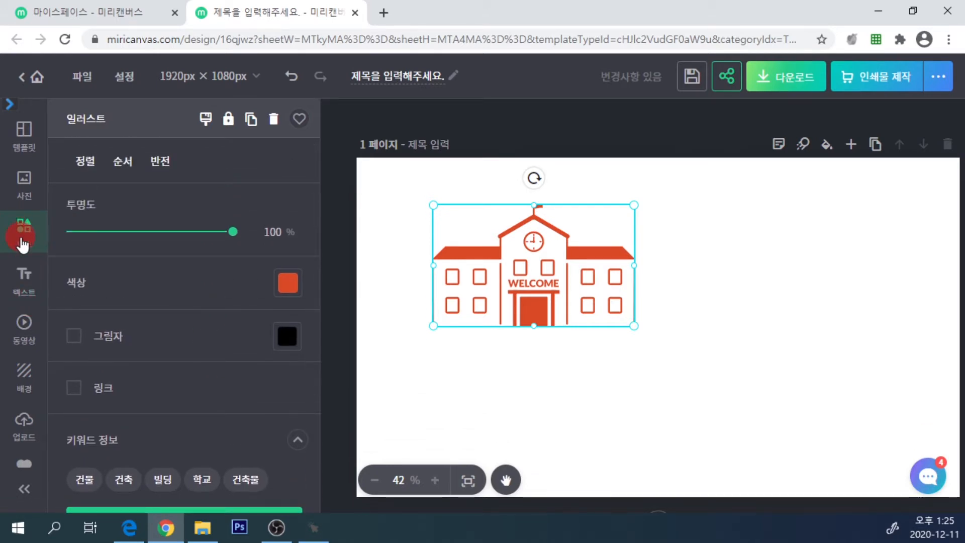
# Place the multicoloured pie chart from the recently used elements on the page, to the right of the school building
pyautogui.click(345, 255)
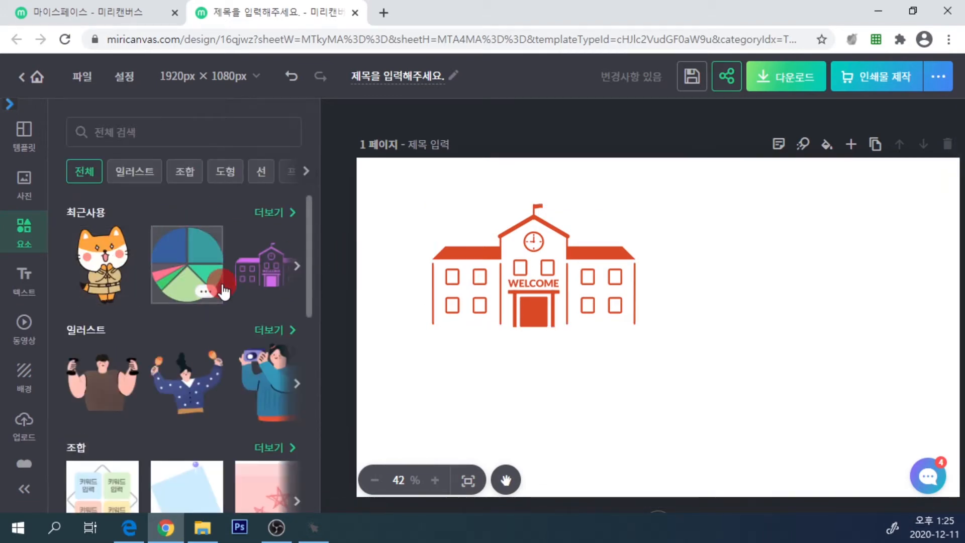
pyautogui.moveTo(222, 292); pyautogui.dragTo(759, 280)
pyautogui.moveTo(730, 318); pyautogui.dragTo(734, 351)
pyautogui.click(343, 357)
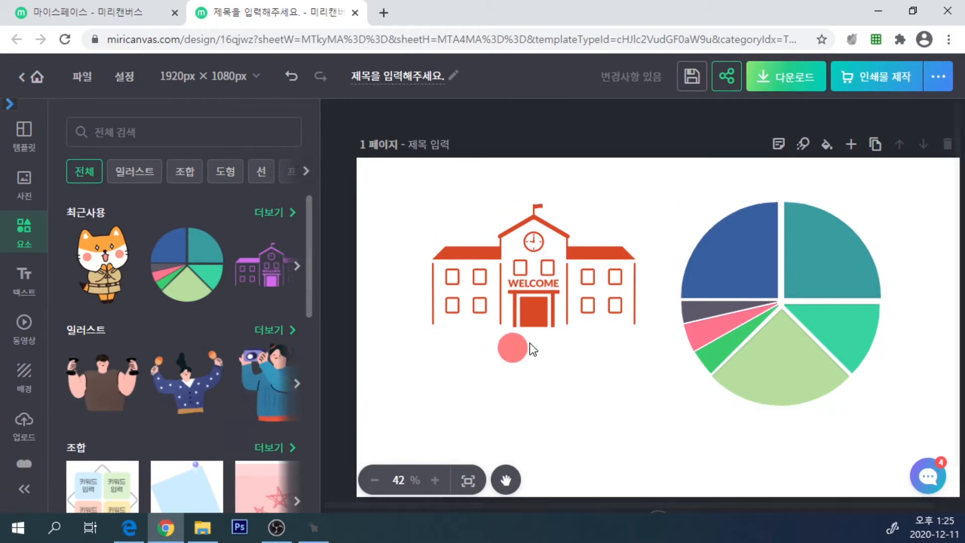
# Recolour the pie chart's teal upper-right slice to orange-red #FC5230
pyautogui.click(737, 270)
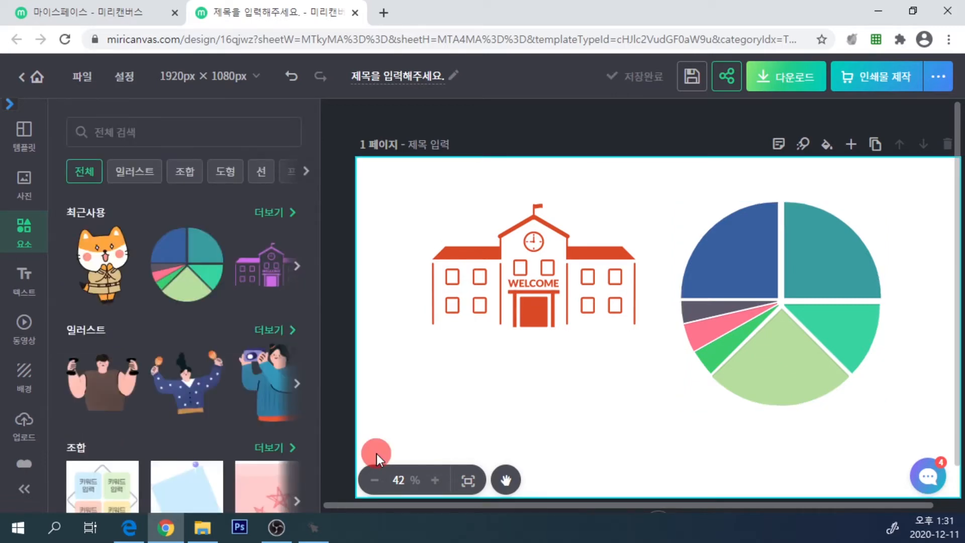
pyautogui.click(761, 320)
pyautogui.click(851, 295)
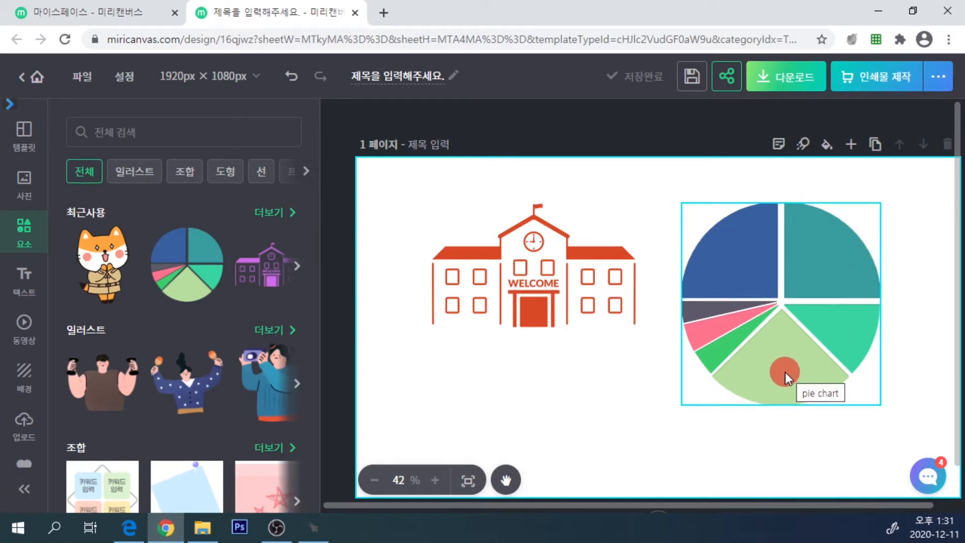
pyautogui.click(602, 376)
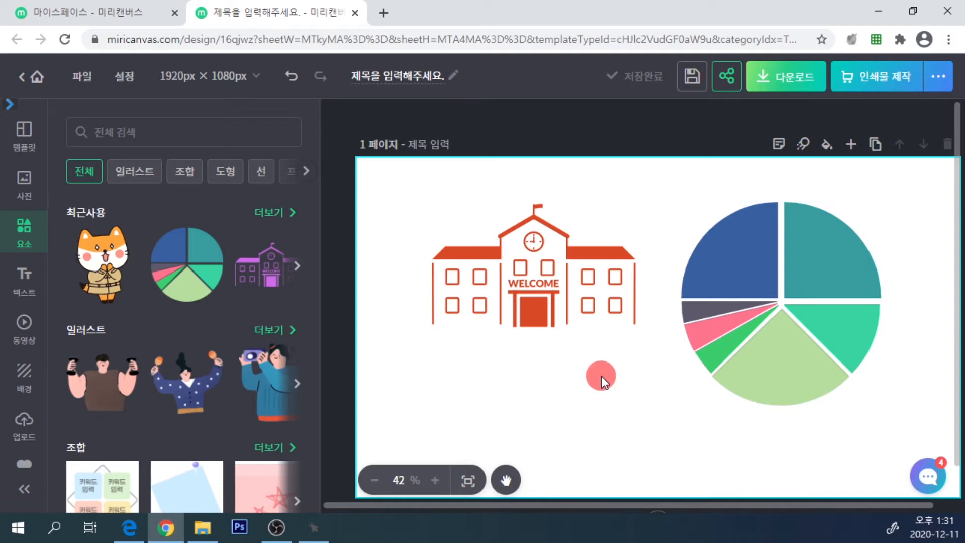
pyautogui.click(816, 303)
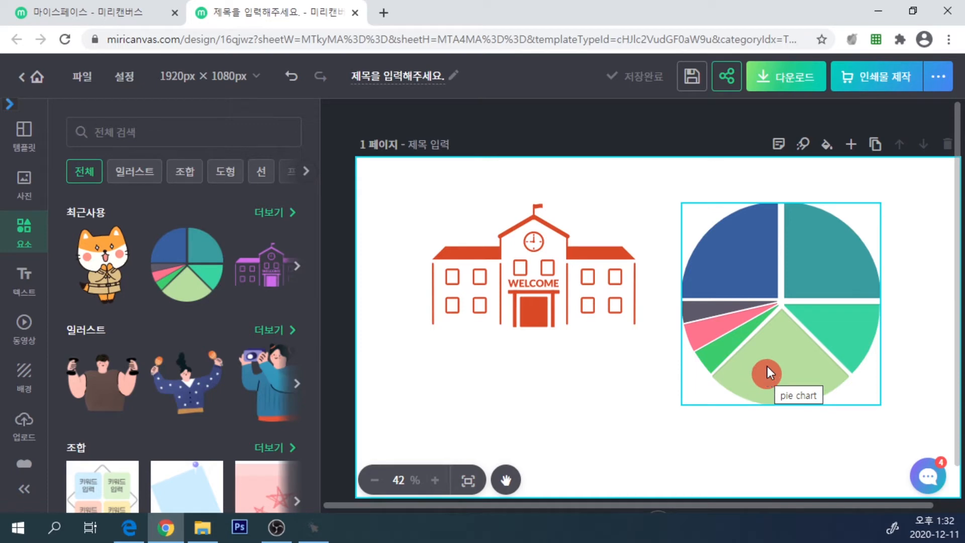
pyautogui.click(749, 352)
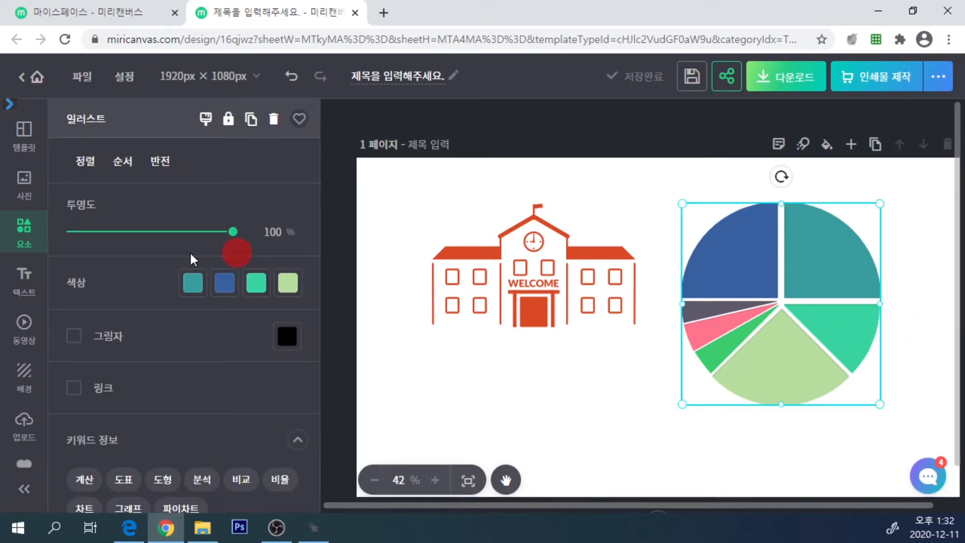
pyautogui.click(179, 289)
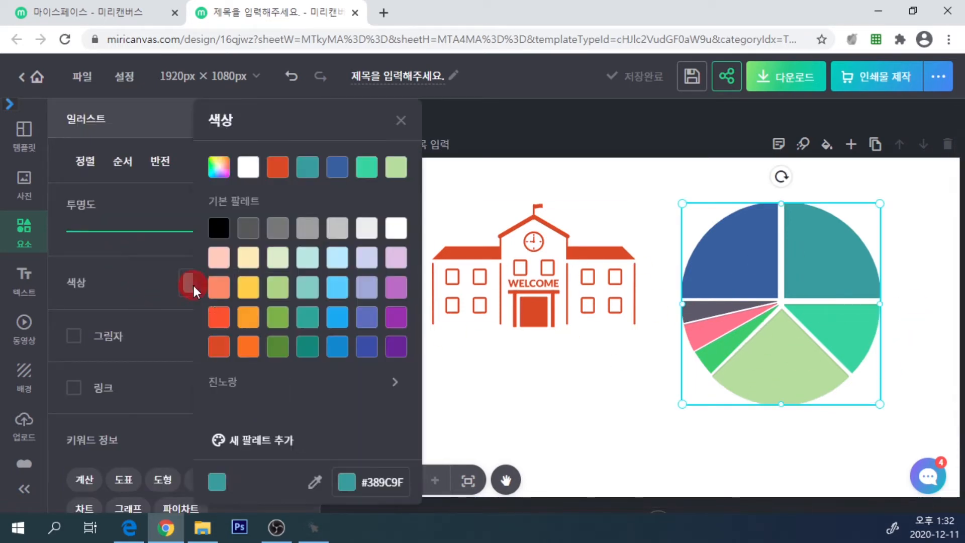
pyautogui.click(220, 317)
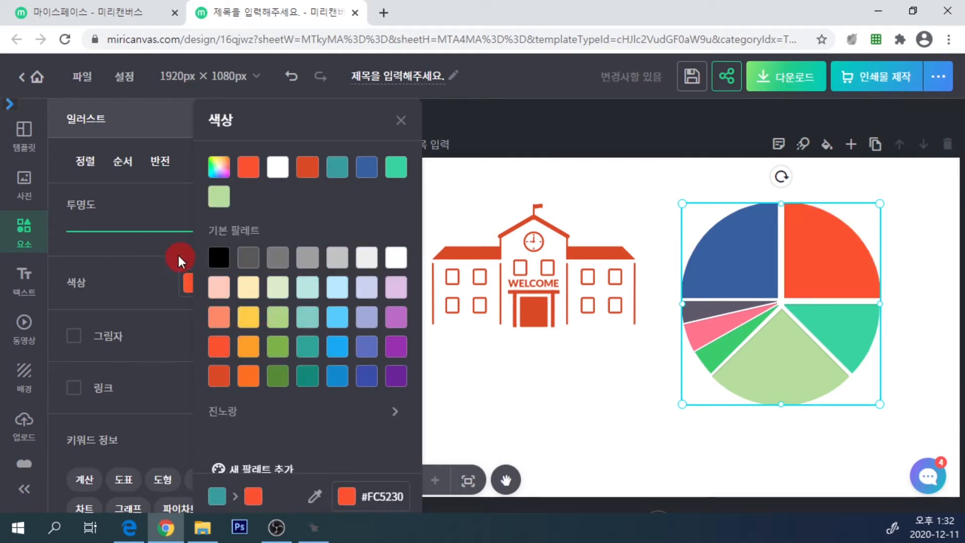
pyautogui.click(143, 248)
pyautogui.click(784, 332)
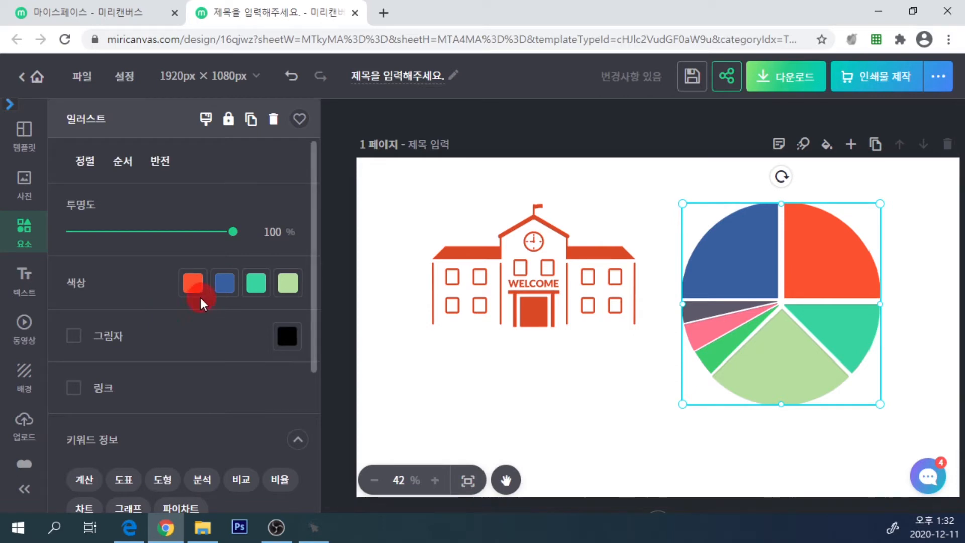
# Look through the pie chart's colour, shadow, link and keyword properties
pyautogui.scroll(-5, 151, 342)
pyautogui.scroll(5, 151, 339)
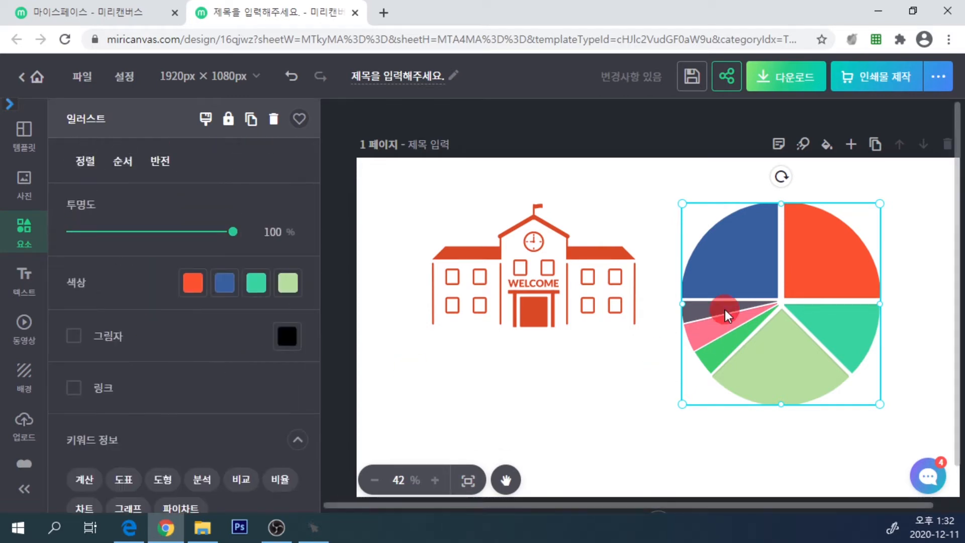
pyautogui.scroll(-1, 394, 308)
pyautogui.scroll(-3, 206, 322)
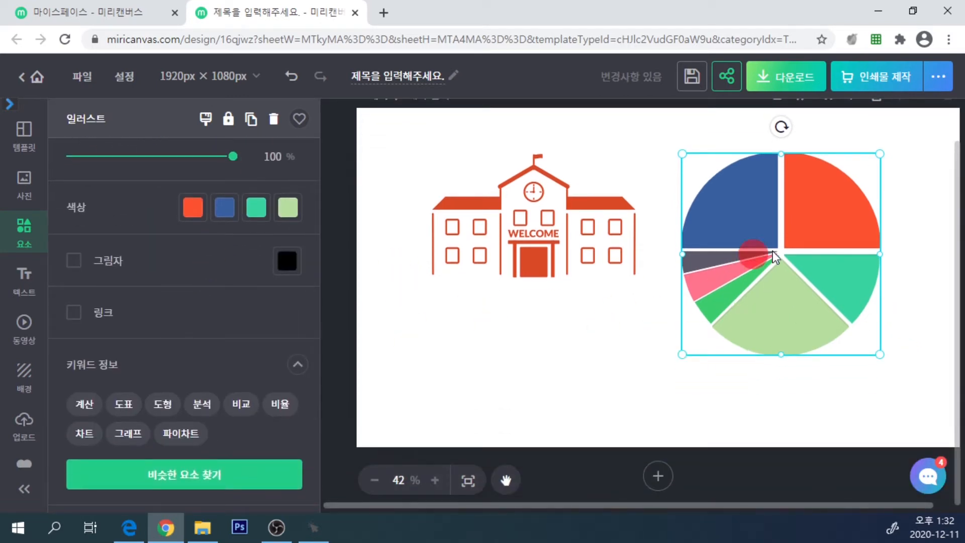
pyautogui.scroll(1, 734, 216)
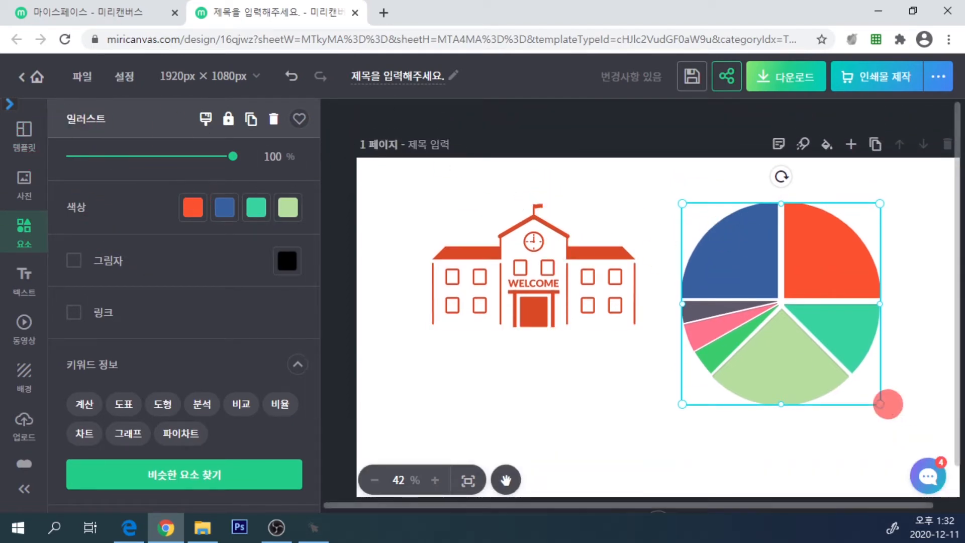
# Align the school building to the page's left edge, horizontal centre and right edge in turn
pyautogui.scroll(2, 231, 196)
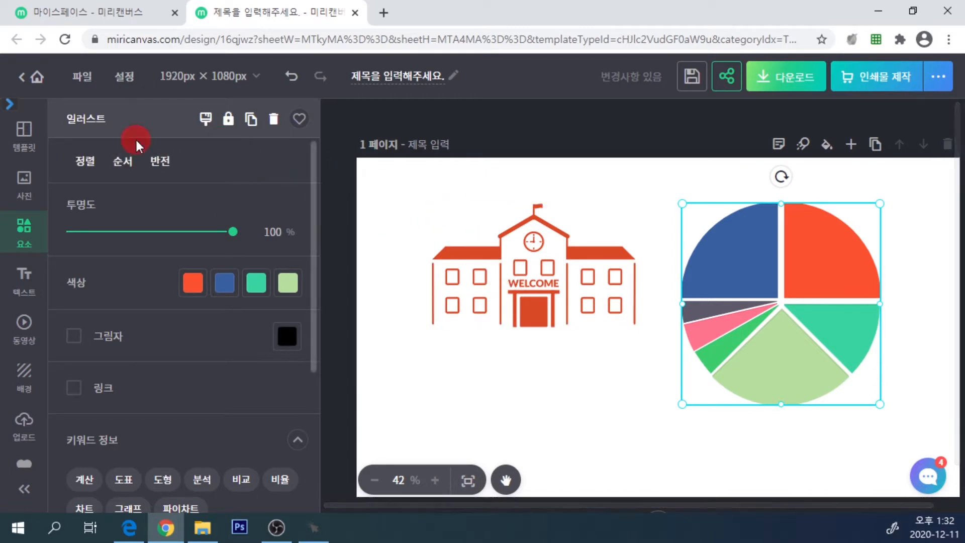
pyautogui.click(596, 273)
pyautogui.moveTo(586, 253); pyautogui.dragTo(707, 275)
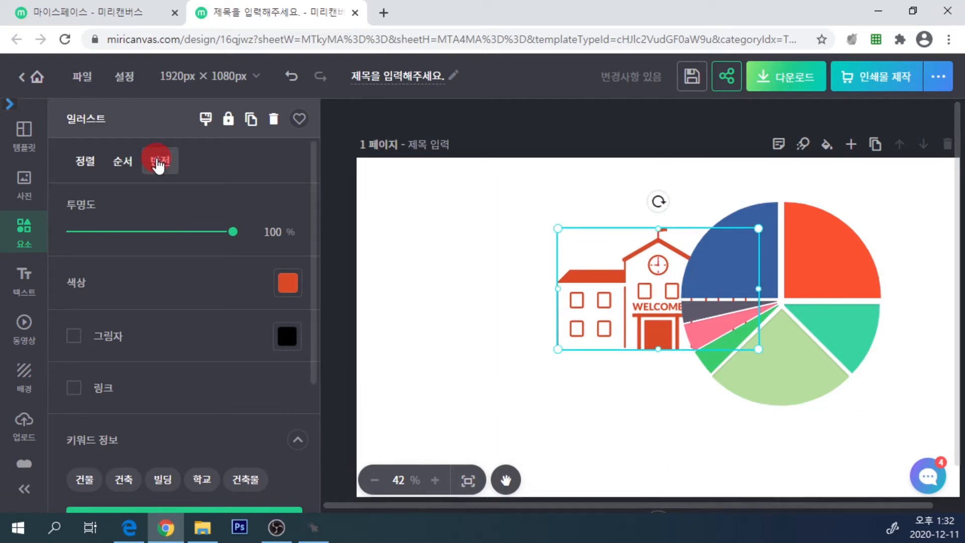
pyautogui.click(84, 163)
pyautogui.click(104, 208)
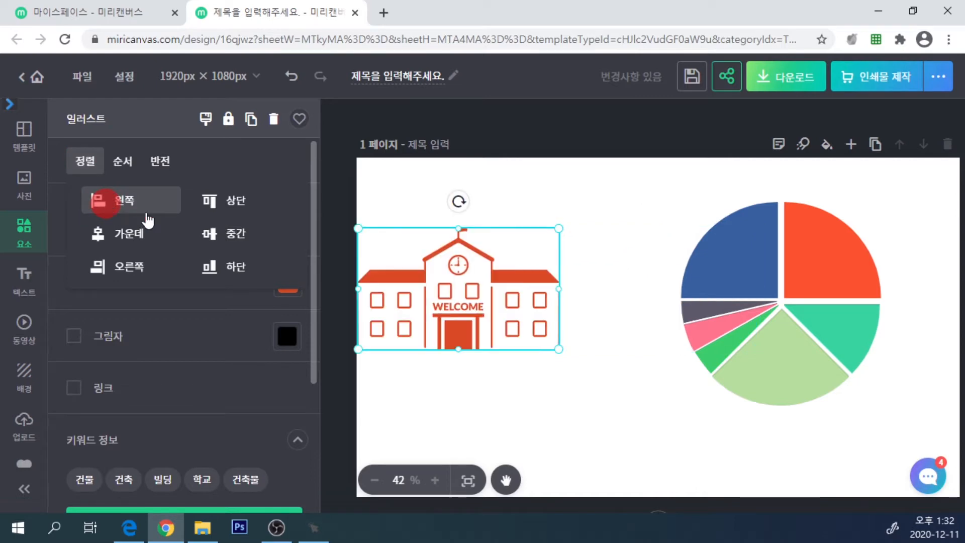
pyautogui.click(228, 202)
pyautogui.click(119, 237)
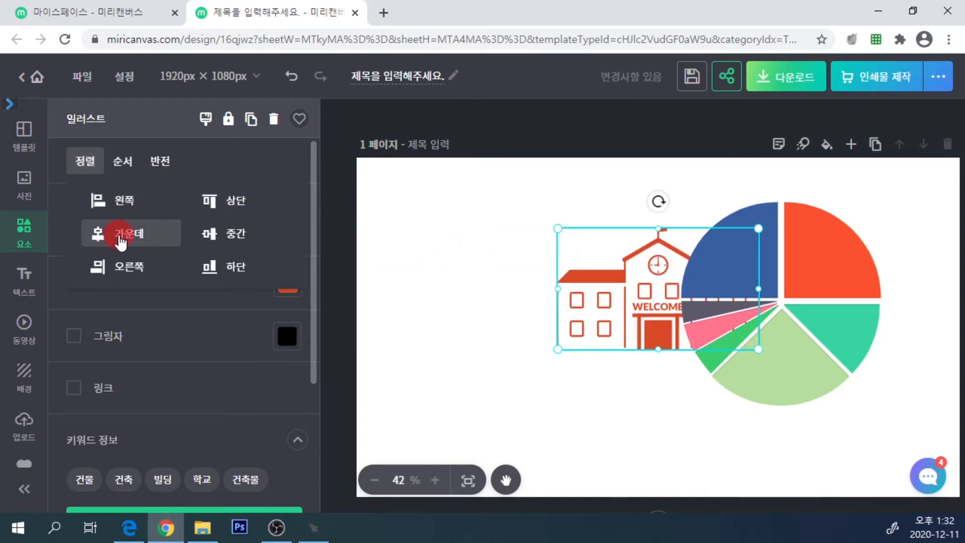
pyautogui.click(128, 271)
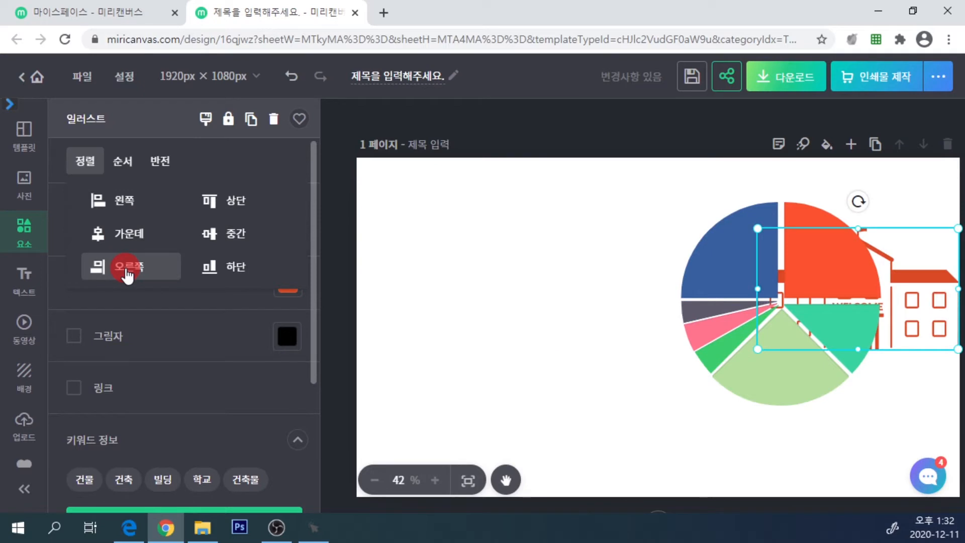
# Move the pie chart to the page's left half and separate the school building to its right
pyautogui.click(736, 327)
pyautogui.moveTo(711, 276); pyautogui.dragTo(463, 255)
pyautogui.moveTo(911, 288); pyautogui.dragTo(822, 291)
pyautogui.click(596, 303)
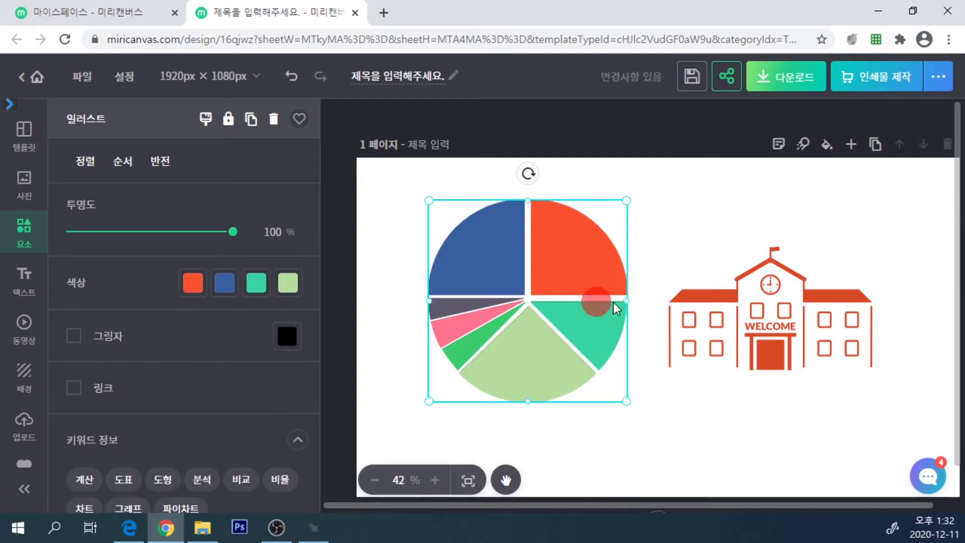
# Select the pie chart and school building together and align them left, centre and right in turn
pyautogui.keyDown('shift'); pyautogui.click(799, 303); pyautogui.keyUp('shift')
pyautogui.click(74, 171)
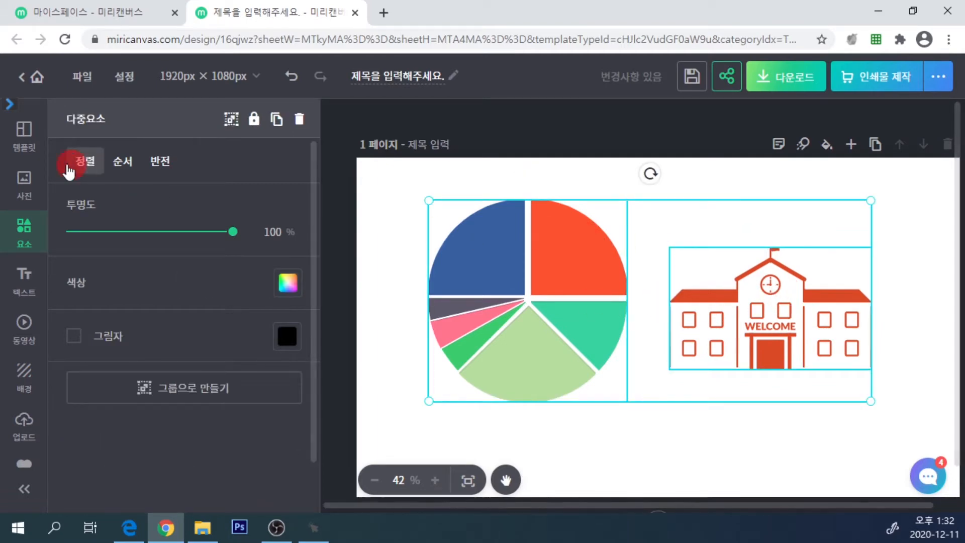
pyautogui.click(81, 162)
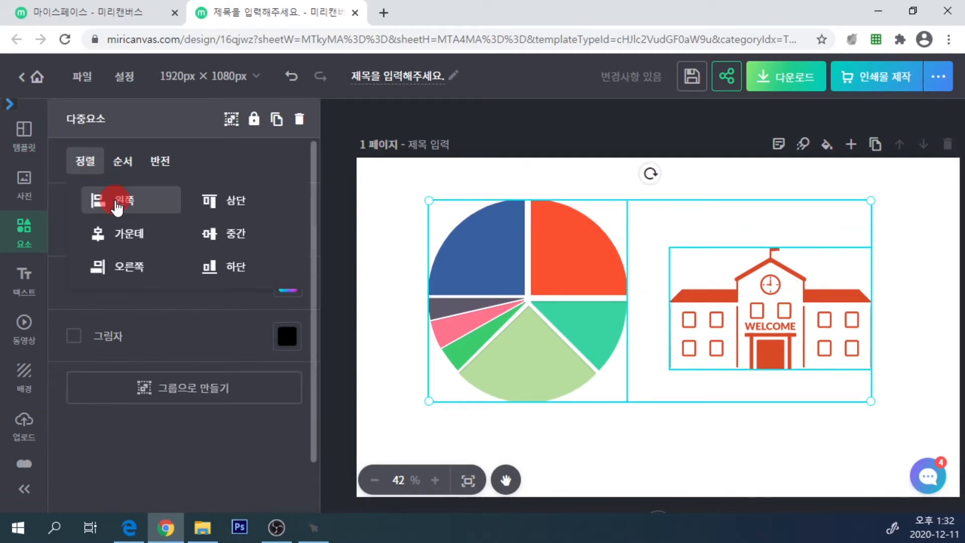
pyautogui.click(117, 204)
pyautogui.click(116, 235)
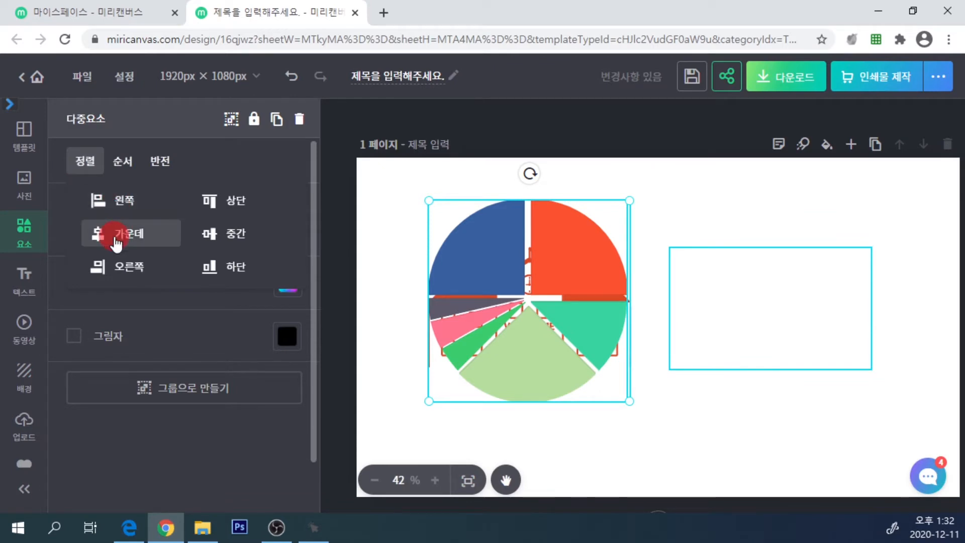
pyautogui.click(115, 270)
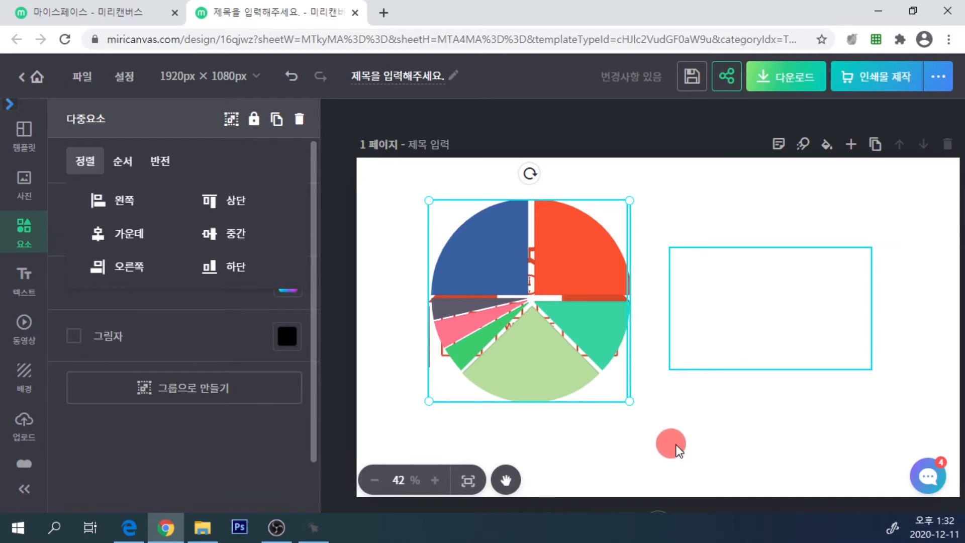
# Move the pie chart off the school building to its right and select both illustrations
pyautogui.click(362, 253)
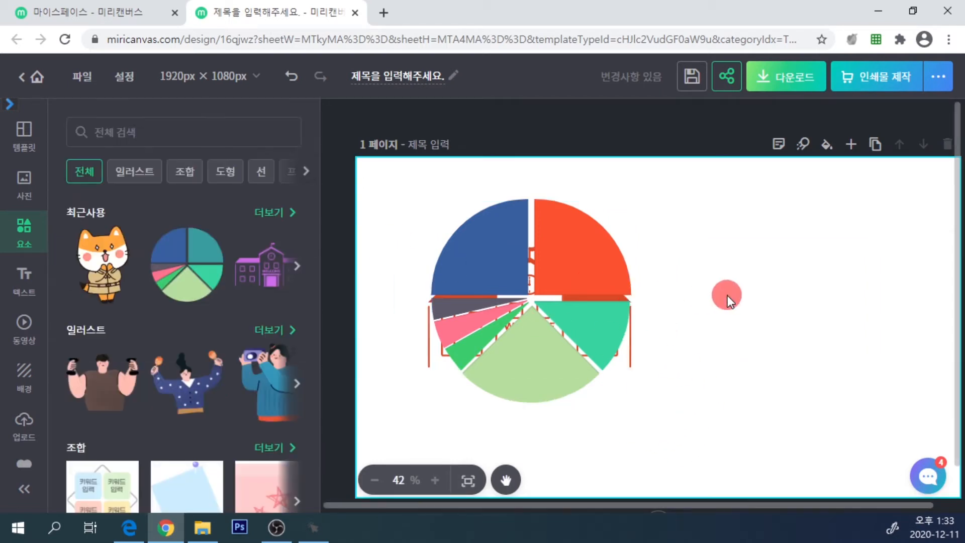
pyautogui.moveTo(563, 260); pyautogui.dragTo(832, 256)
pyautogui.moveTo(514, 306); pyautogui.dragTo(533, 301)
pyautogui.keyDown('shift'); pyautogui.click(889, 314); pyautogui.keyUp('shift')
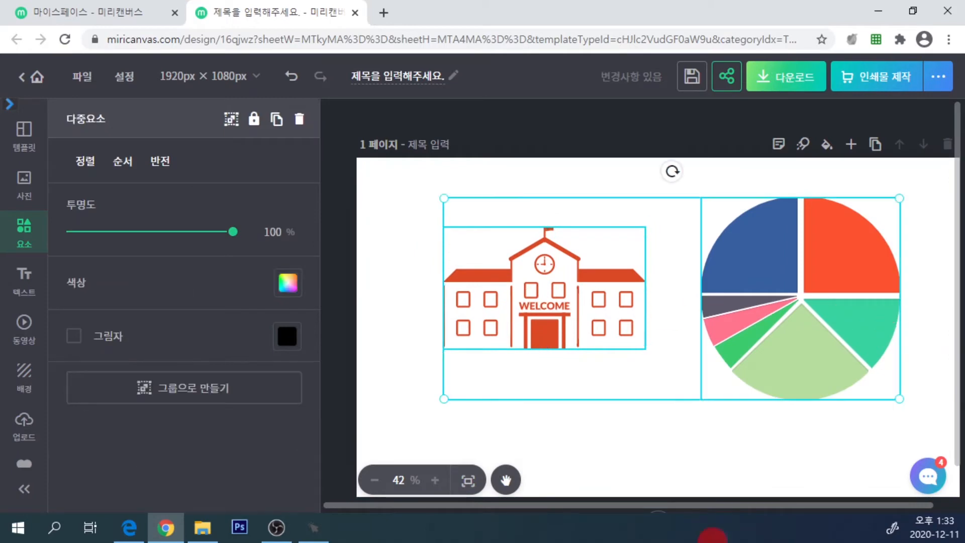
# Align the selected school building and pie chart to their top, middle and bottom in turn
pyautogui.click(81, 160)
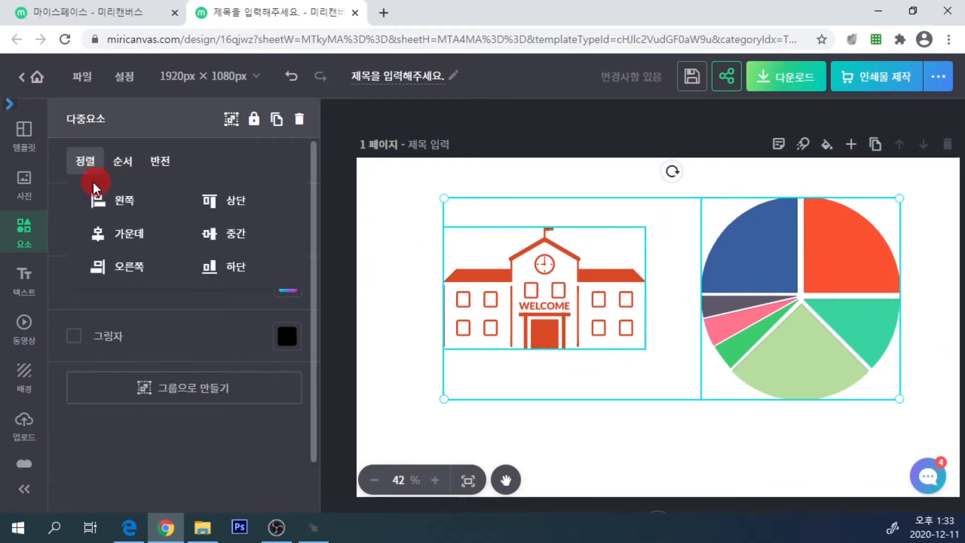
pyautogui.click(209, 204)
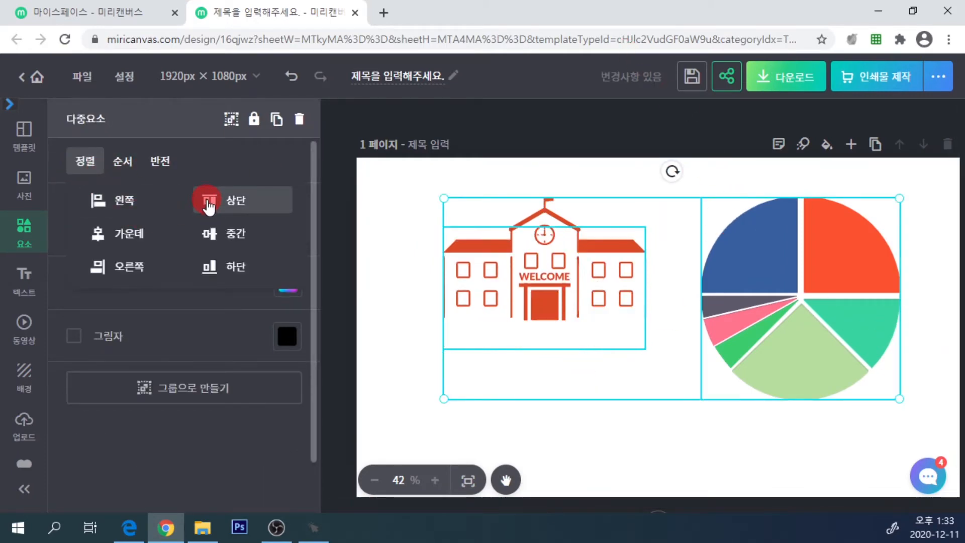
pyautogui.click(208, 233)
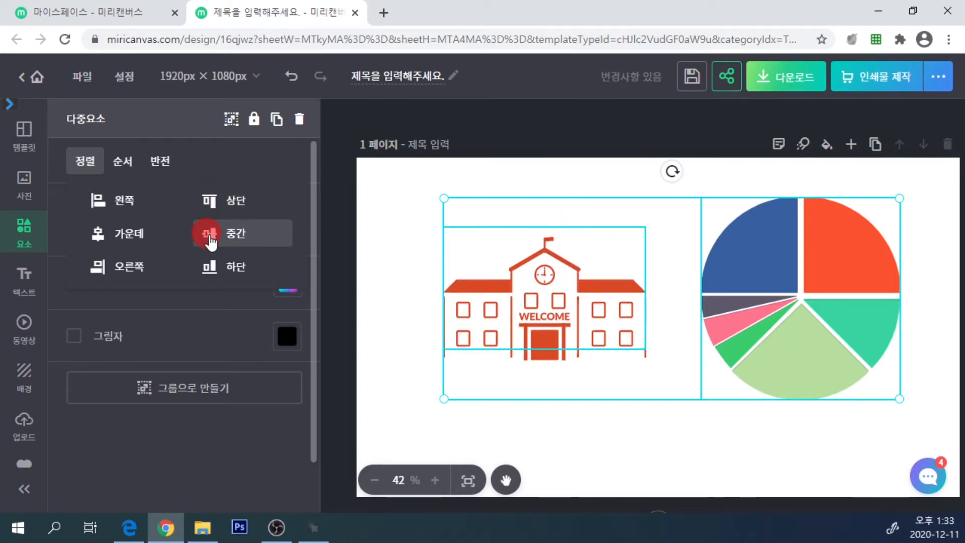
pyautogui.click(219, 269)
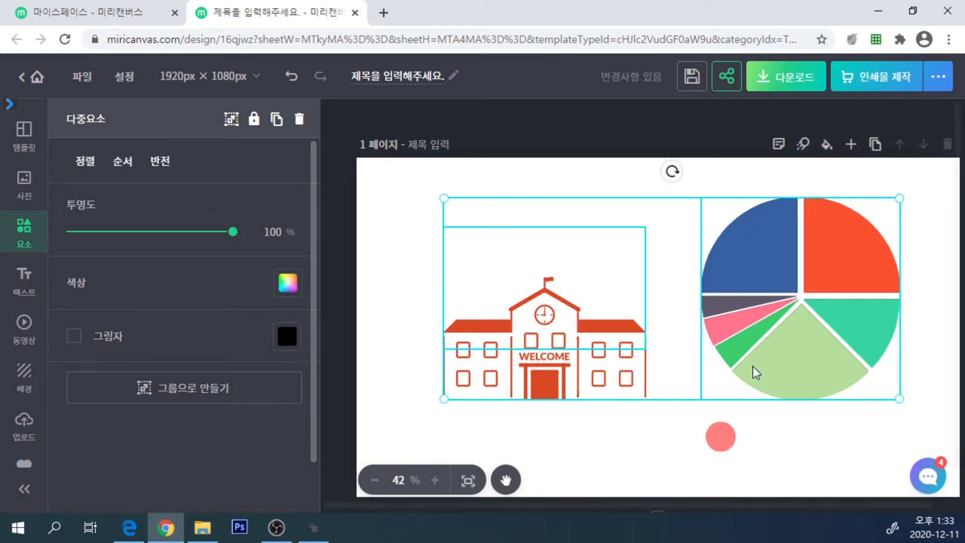
# Overlap the pie chart with the school building's right half and place the fox character over the pie chart's right side
pyautogui.click(364, 255)
pyautogui.click(819, 280)
pyautogui.moveTo(819, 280); pyautogui.dragTo(679, 320)
pyautogui.moveTo(514, 339); pyautogui.dragTo(514, 308)
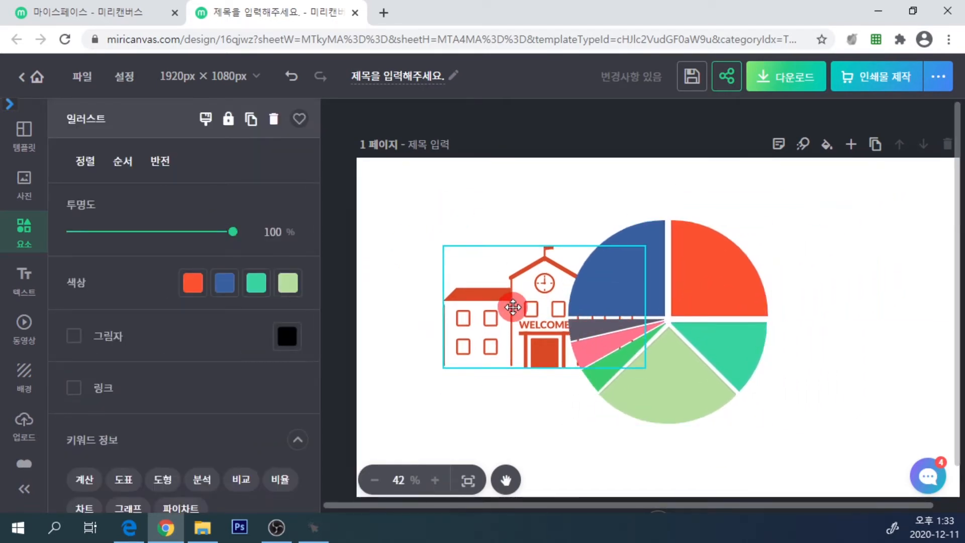
pyautogui.moveTo(753, 281); pyautogui.dragTo(709, 264)
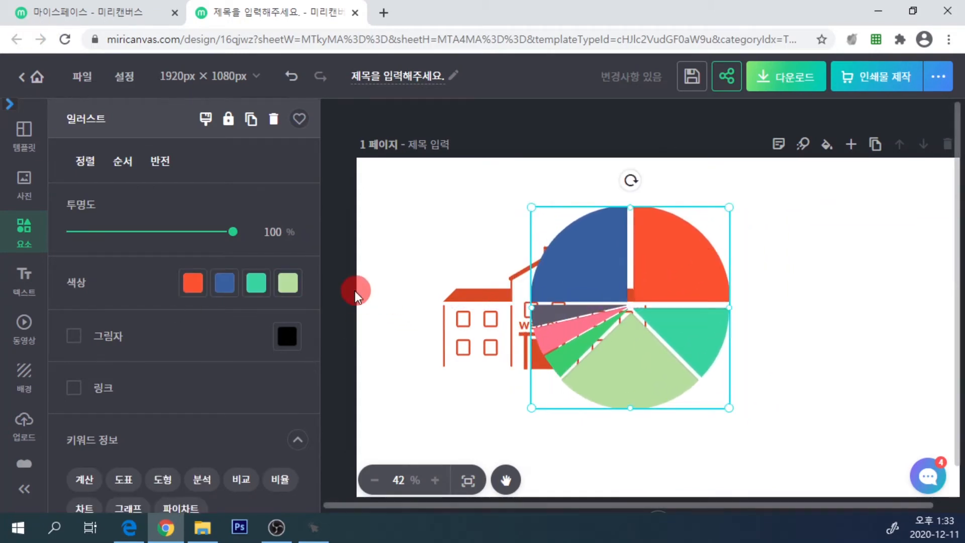
pyautogui.click(346, 289)
pyautogui.moveTo(126, 280); pyautogui.dragTo(742, 302)
# Bring the school building one level forward, in front of the pie chart
pyautogui.click(496, 344)
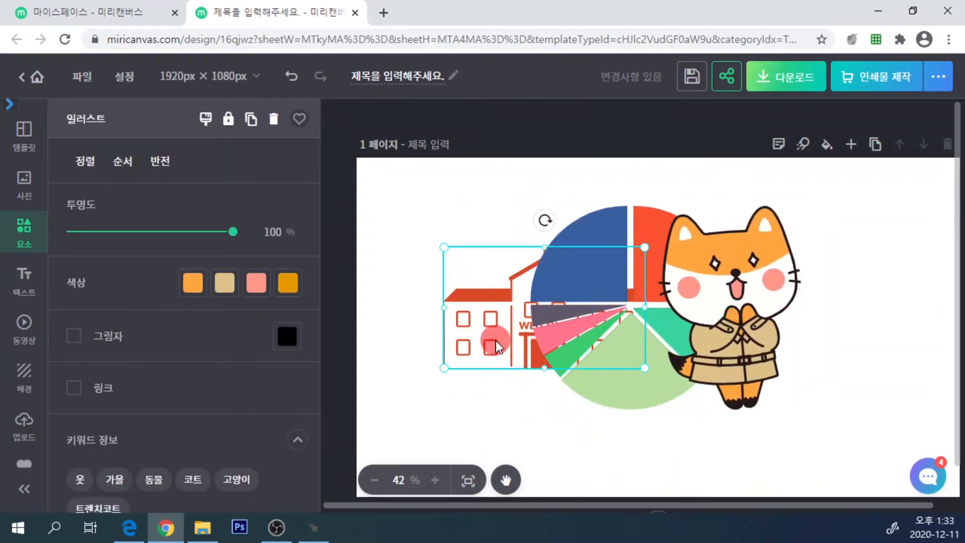
pyautogui.click(122, 171)
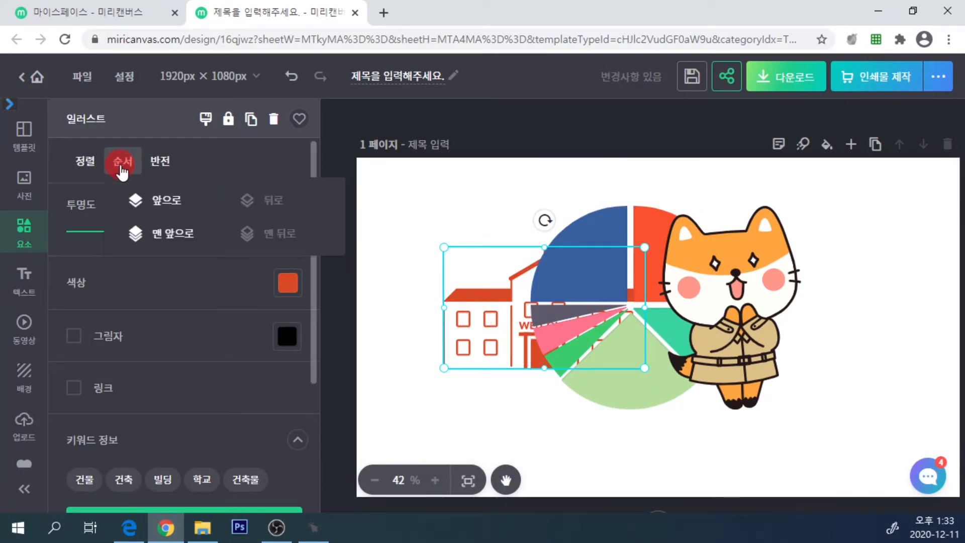
pyautogui.click(152, 204)
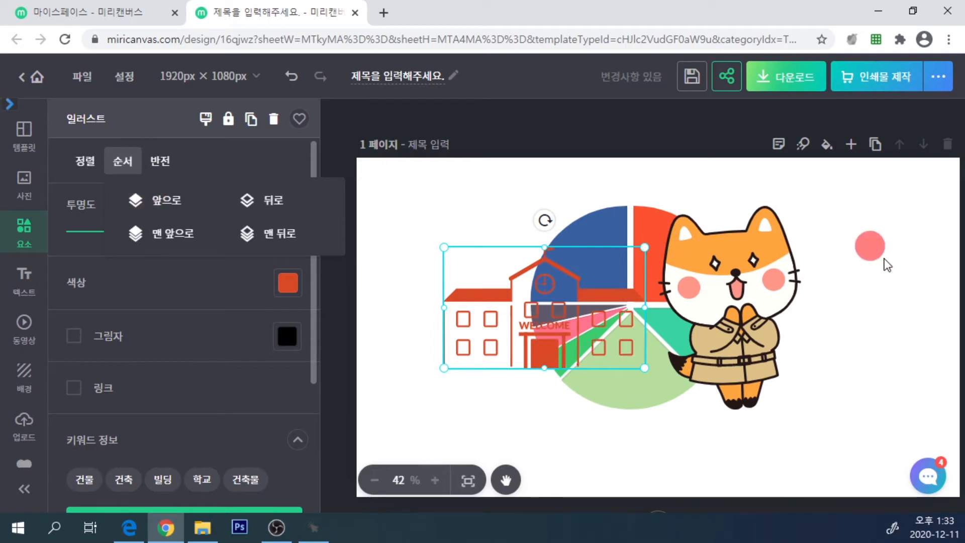
# Reposition the fox character over the pie chart's right half and shift the school building so that all three illustrations overlap
pyautogui.moveTo(750, 260); pyautogui.dragTo(778, 253)
pyautogui.moveTo(490, 300)
pyautogui.mouseDown()
pyautogui.moveTo(442, 302)
pyautogui.moveTo(480, 290)
pyautogui.mouseUp()
pyautogui.moveTo(775, 285); pyautogui.dragTo(772, 279)
pyautogui.moveTo(778, 273); pyautogui.dragTo(637, 286)
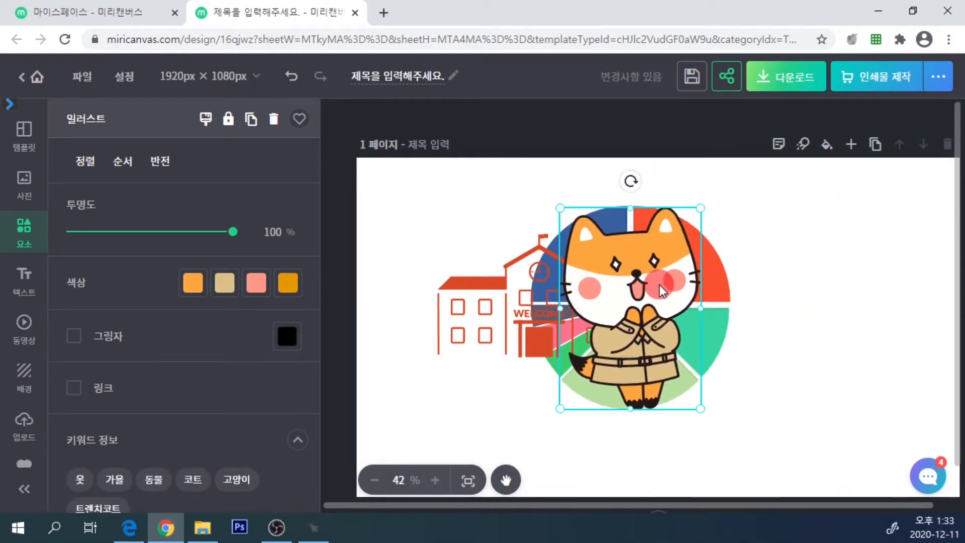
pyautogui.hotkey('ctrl', 'z')
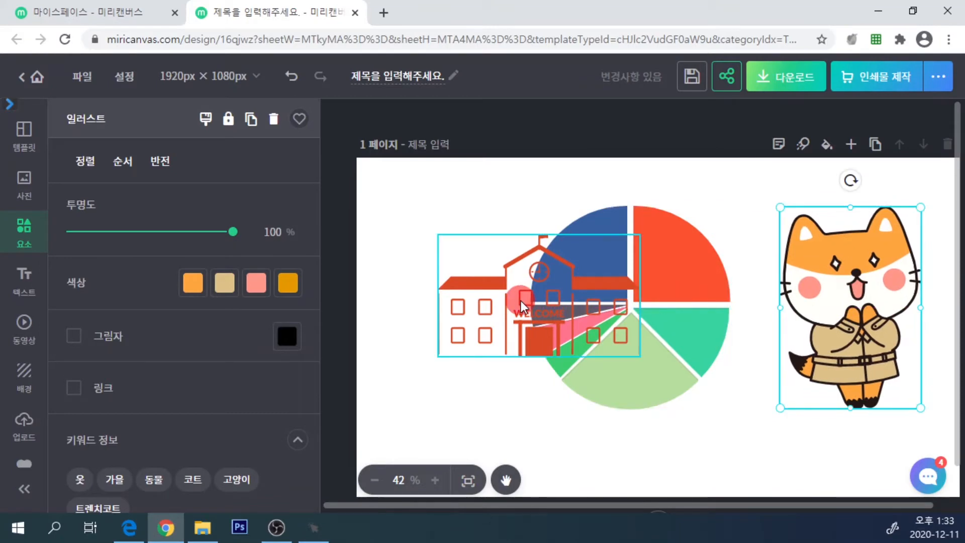
pyautogui.moveTo(861, 278); pyautogui.dragTo(671, 286)
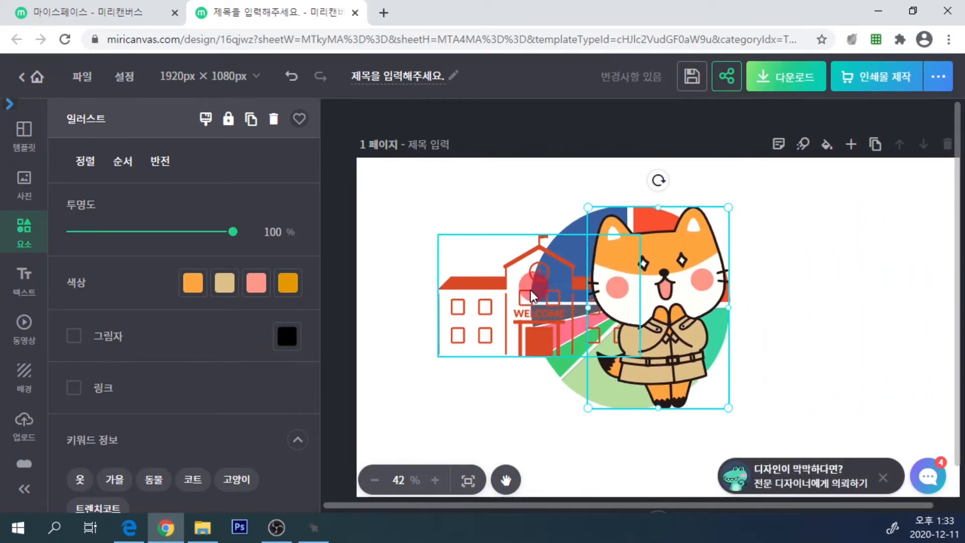
pyautogui.moveTo(458, 301); pyautogui.dragTo(489, 303)
# Bring the school building forward one more level, in front of the fox character, and recheck its order options
pyautogui.click(117, 169)
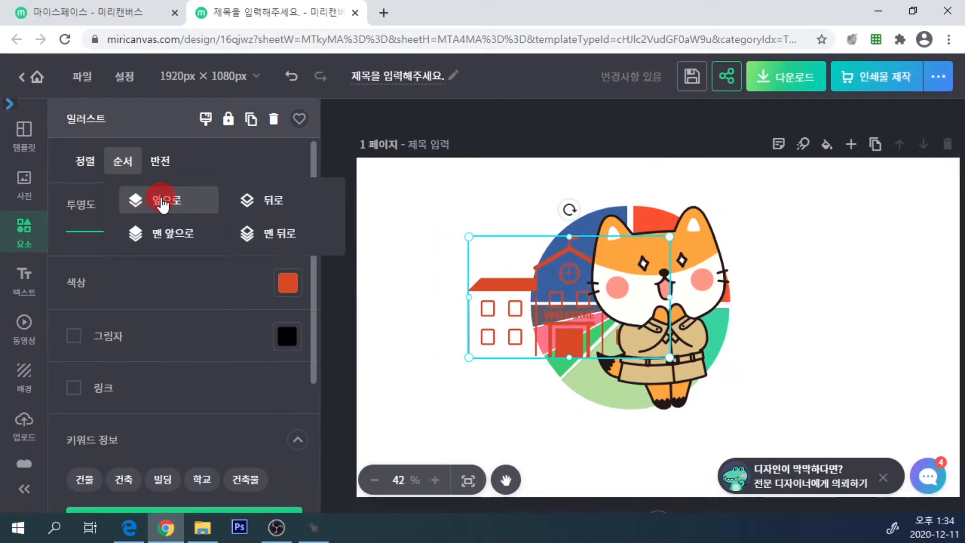
pyautogui.click(162, 202)
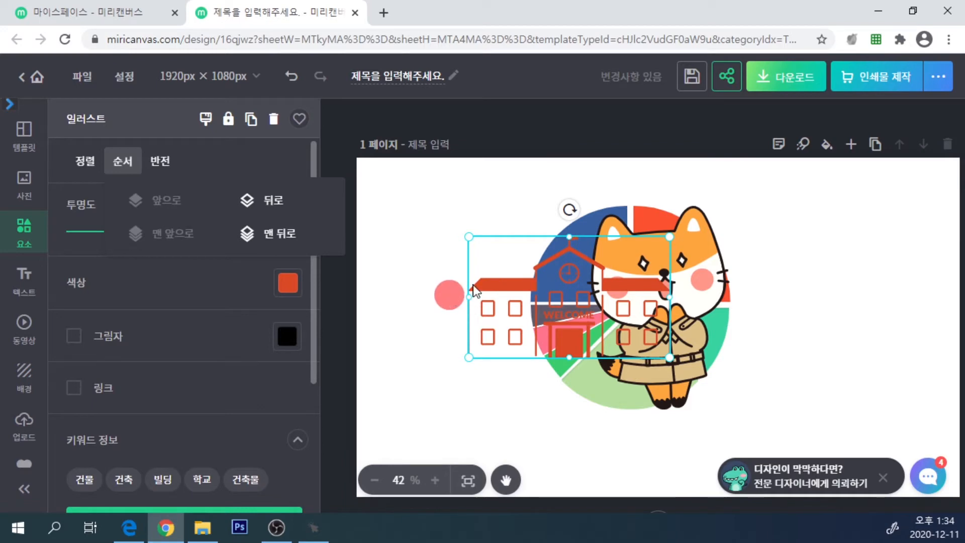
pyautogui.click(449, 300)
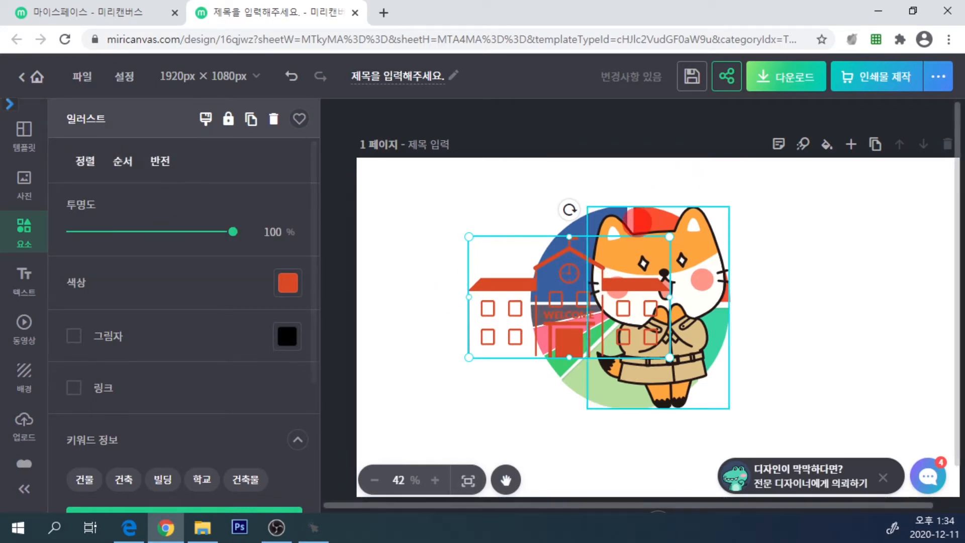
pyautogui.click(132, 161)
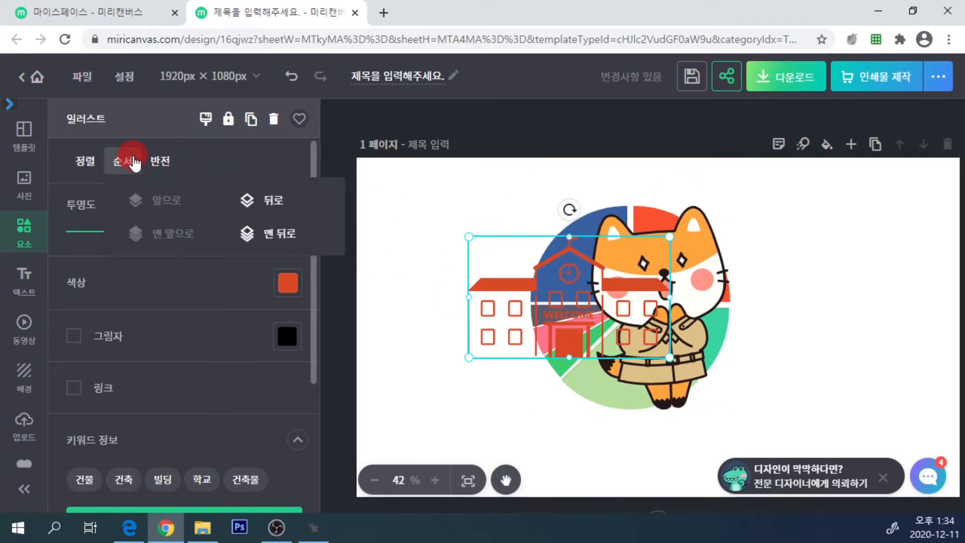
pyautogui.click(478, 333)
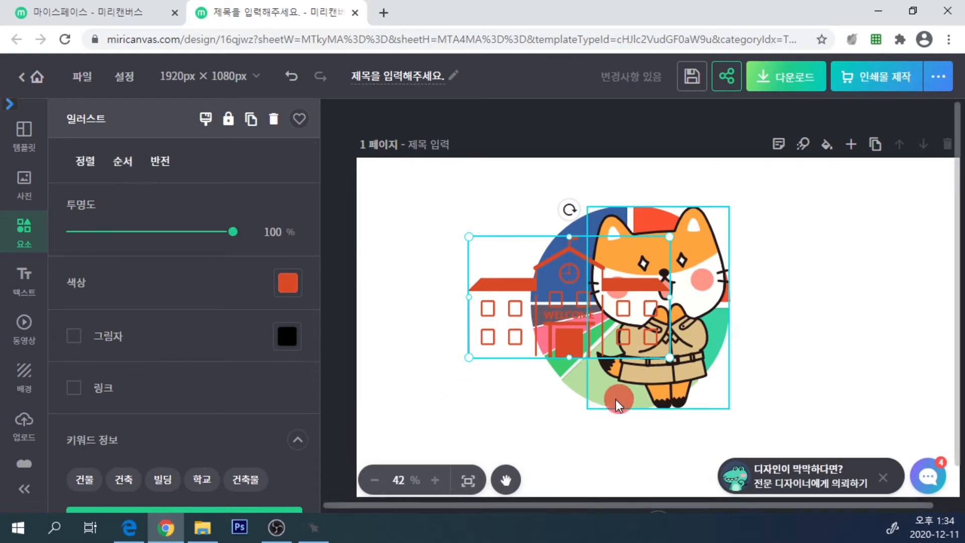
pyautogui.click(375, 310)
pyautogui.click(502, 304)
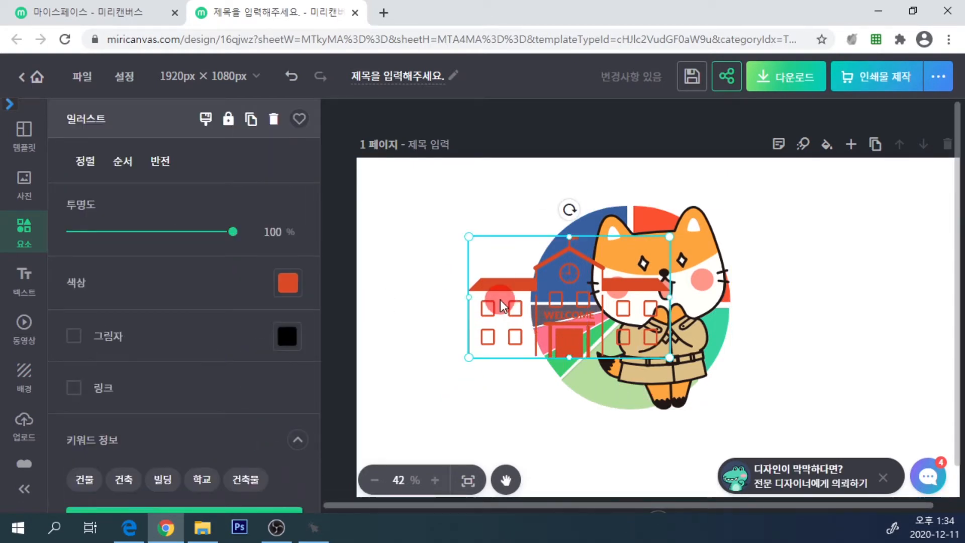
# Send the school building to the very back, bring it to the very front, and send it to the back again
pyautogui.click(122, 159)
pyautogui.click(148, 235)
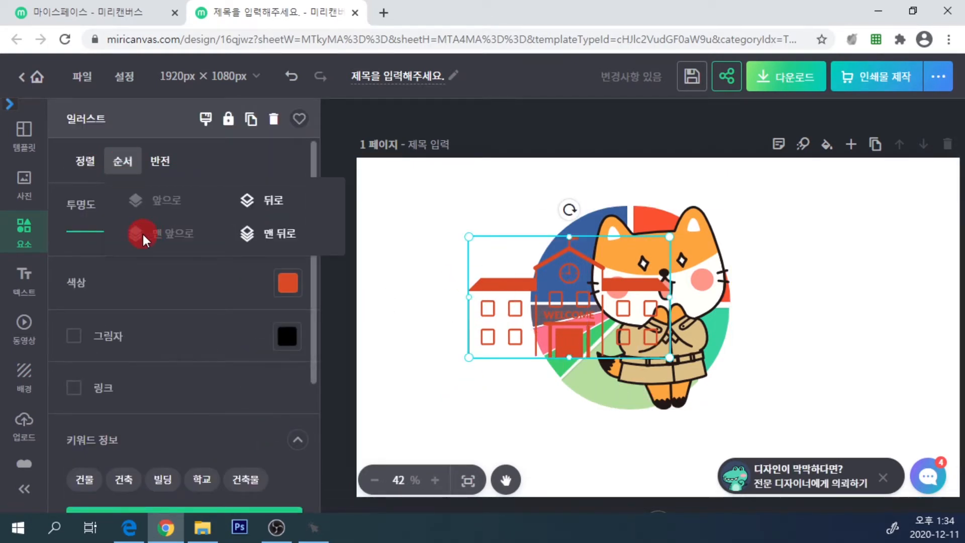
pyautogui.click(274, 236)
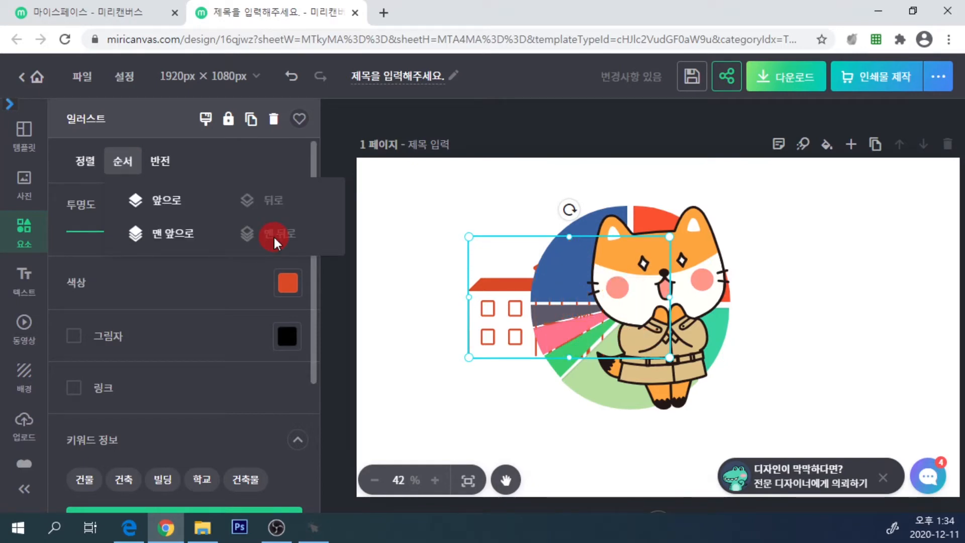
pyautogui.click(173, 235)
pyautogui.click(261, 235)
pyautogui.click(410, 252)
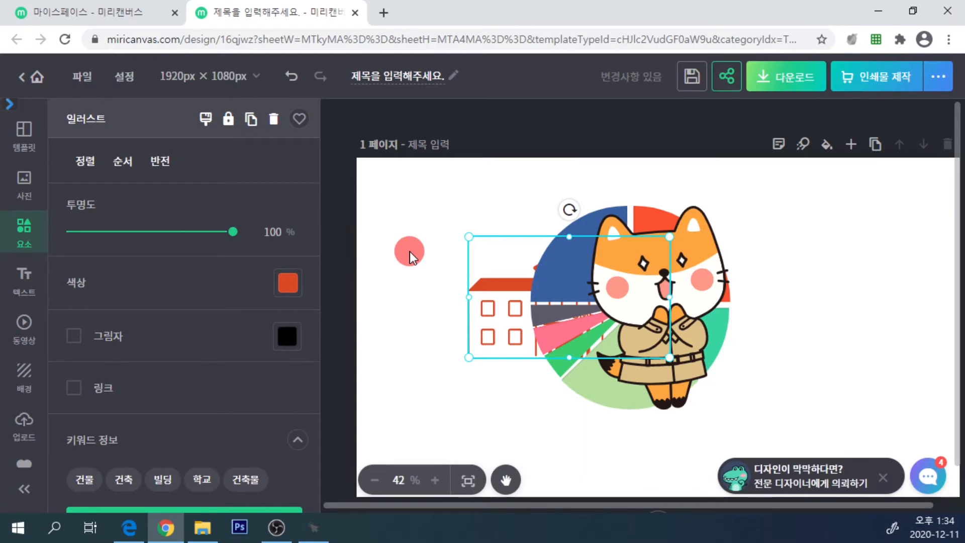
# Flip the school building vertically
pyautogui.click(161, 173)
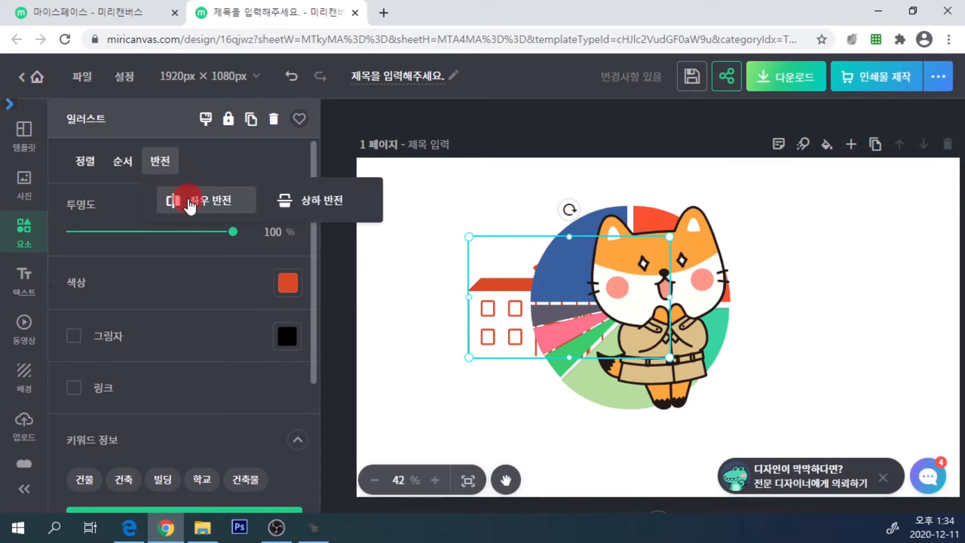
pyautogui.click(324, 203)
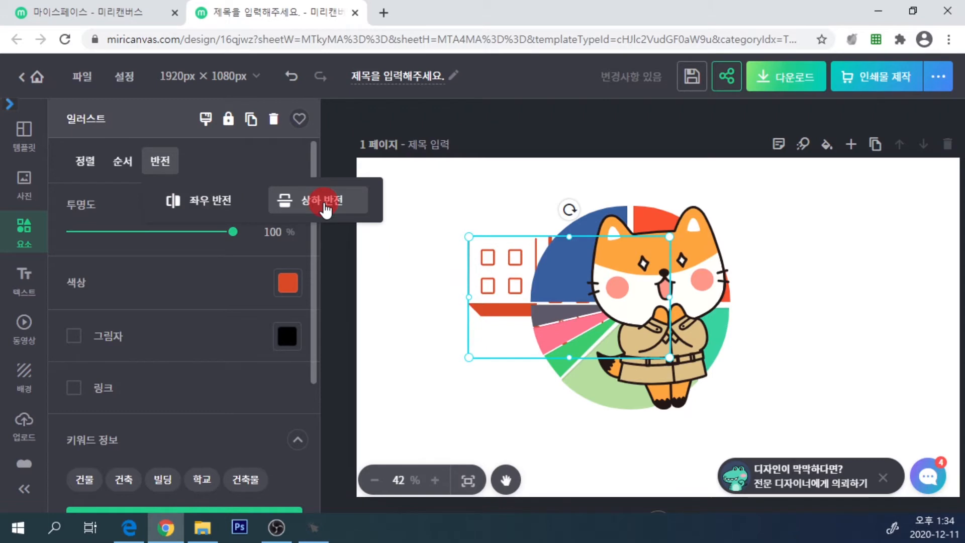
# Flip the school building vertically again so it stands upright, and deselect it
pyautogui.click(323, 203)
pyautogui.click(392, 297)
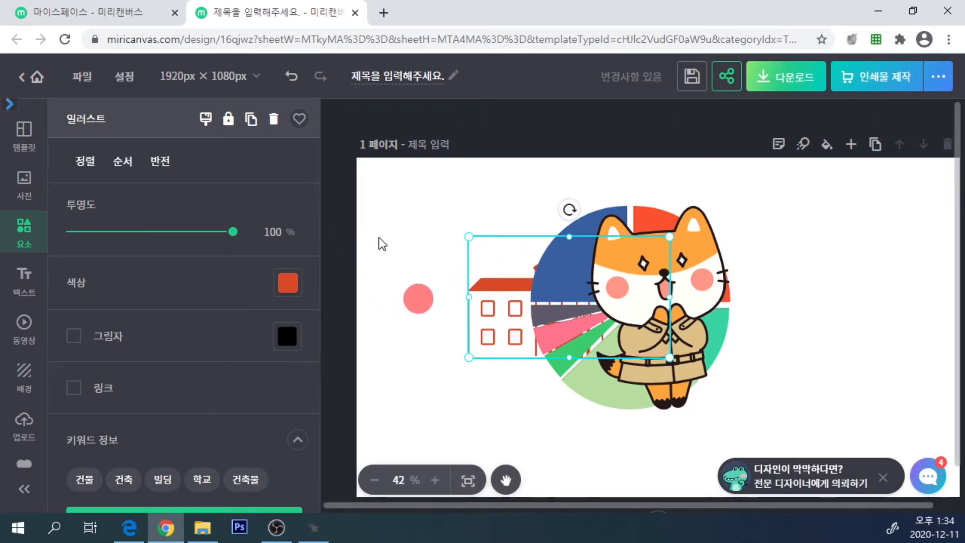
pyautogui.click(422, 252)
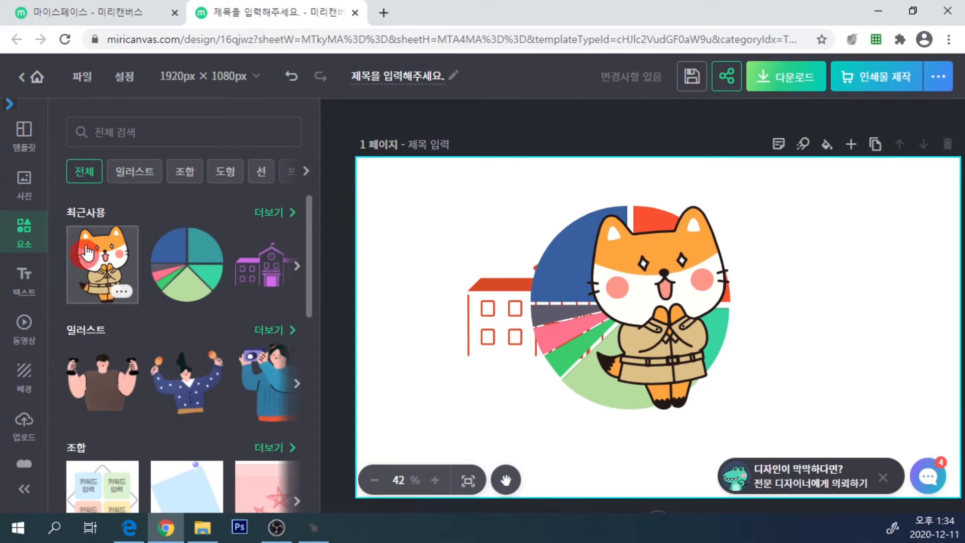
# Add a title text (제목 텍스트) and move it to the page's upper left, above the school building
pyautogui.click(19, 276)
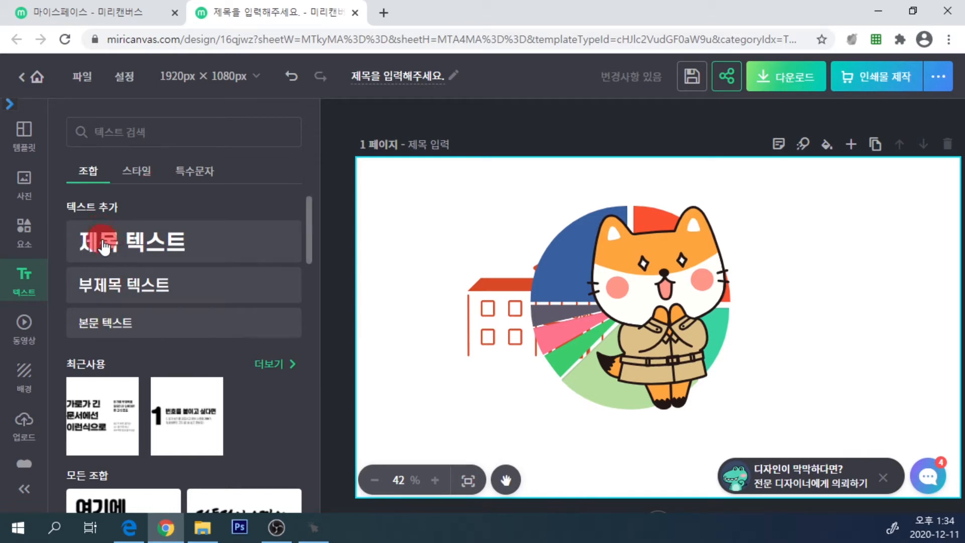
pyautogui.click(103, 247)
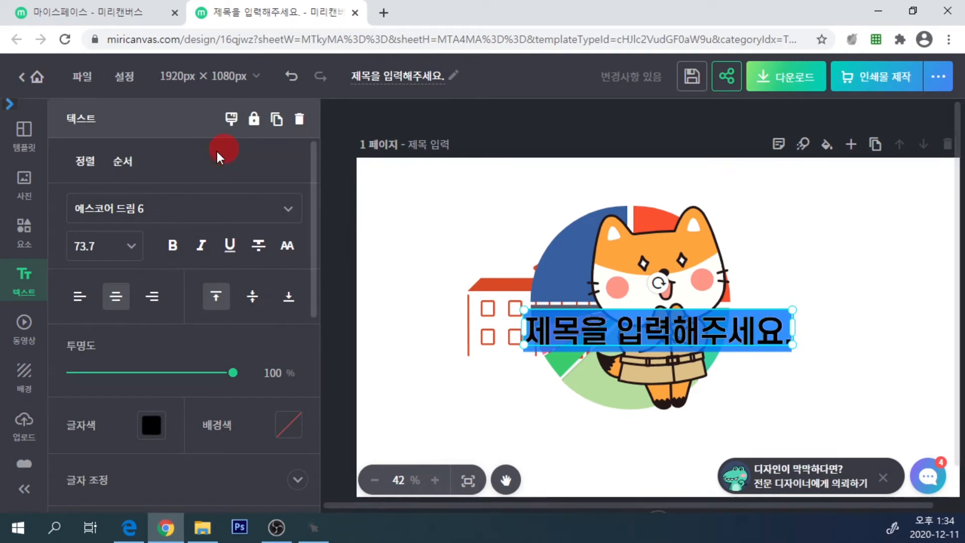
pyautogui.moveTo(680, 347); pyautogui.dragTo(601, 174)
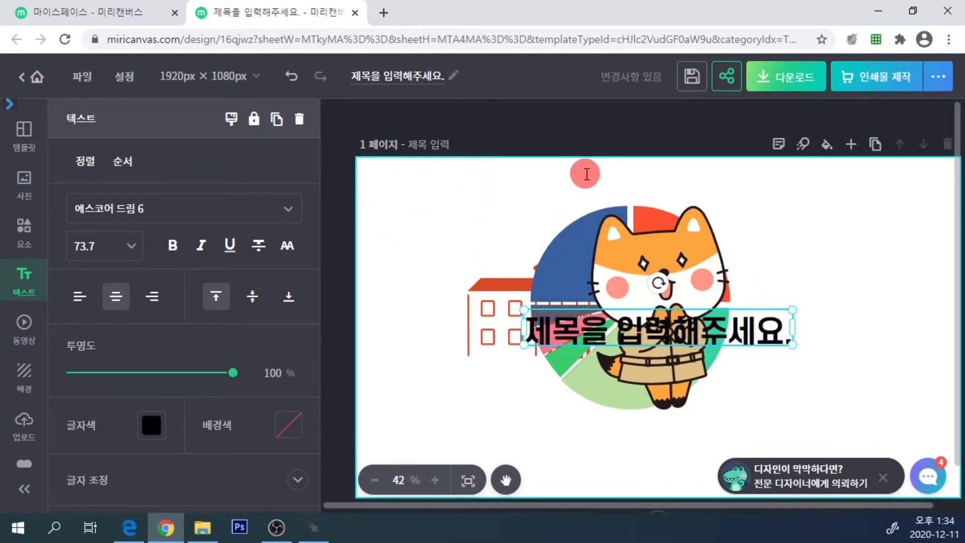
pyautogui.moveTo(771, 354); pyautogui.dragTo(631, 221)
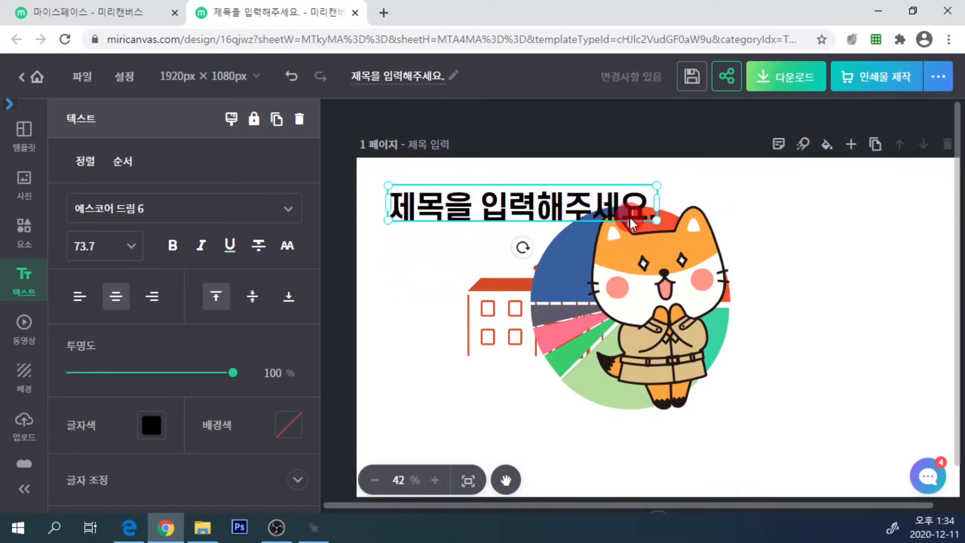
# Browse the fonts available for the title text, covering the full list and the gothic (고딕) category
pyautogui.click(288, 211)
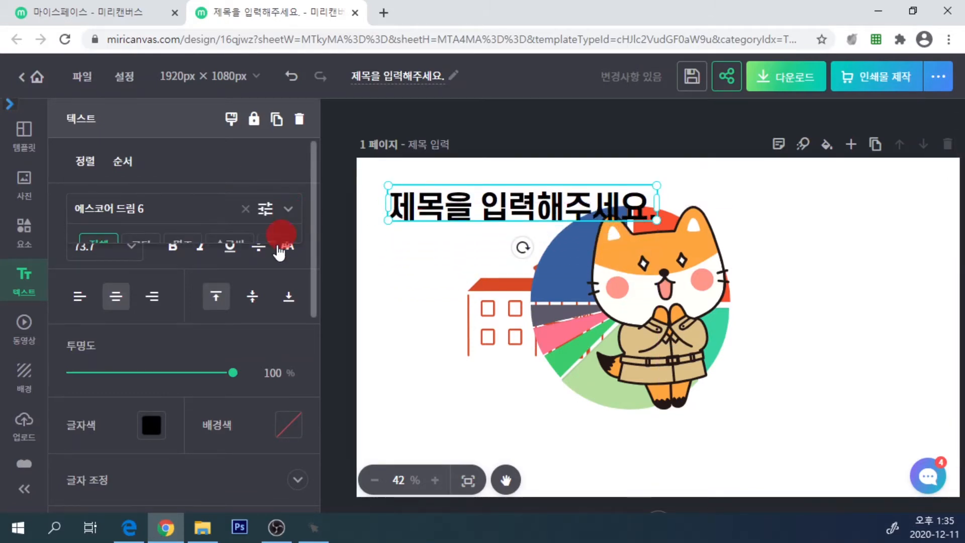
pyautogui.click(306, 309)
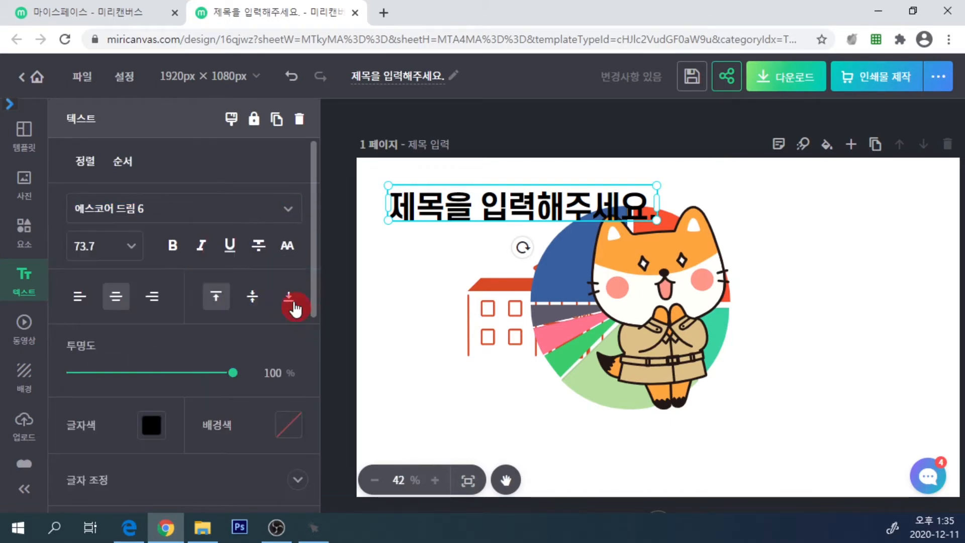
pyautogui.click(294, 214)
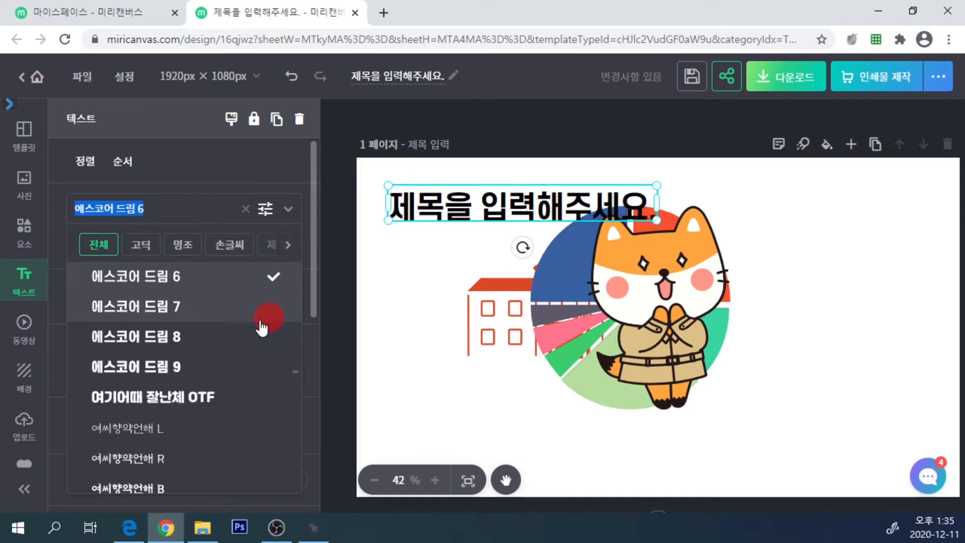
pyautogui.scroll(-5, 275, 319)
pyautogui.moveTo(295, 377); pyautogui.dragTo(291, 228)
pyautogui.click(143, 246)
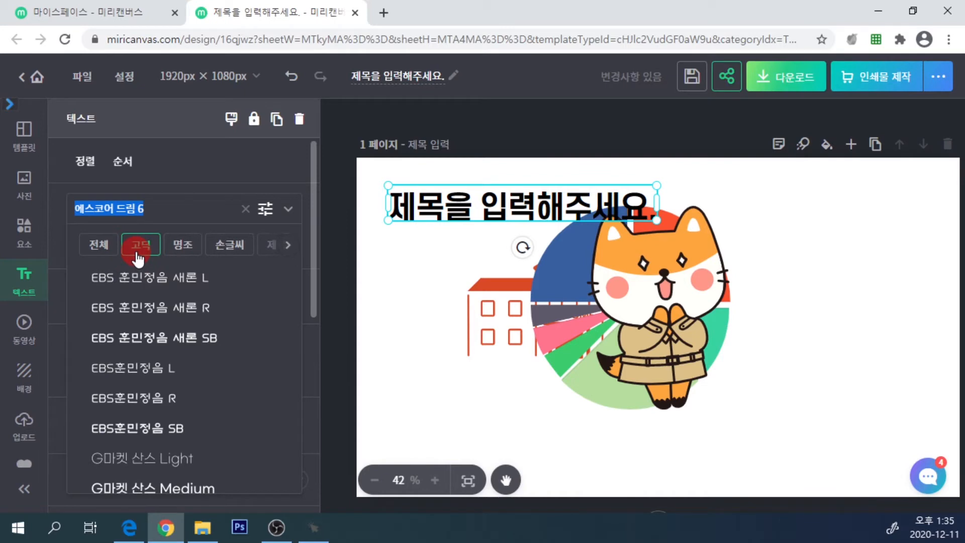
pyautogui.scroll(-9, 202, 321)
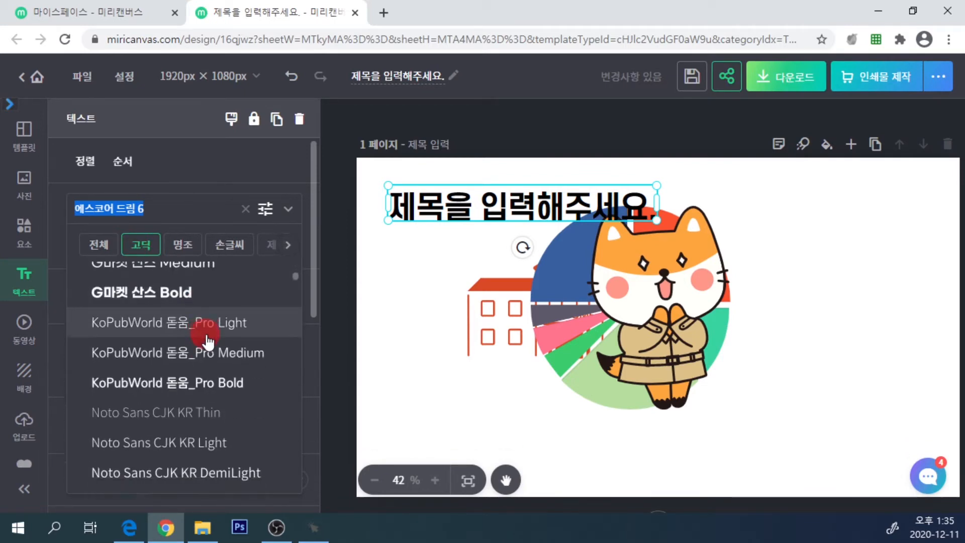
pyautogui.moveTo(293, 296); pyautogui.dragTo(288, 254)
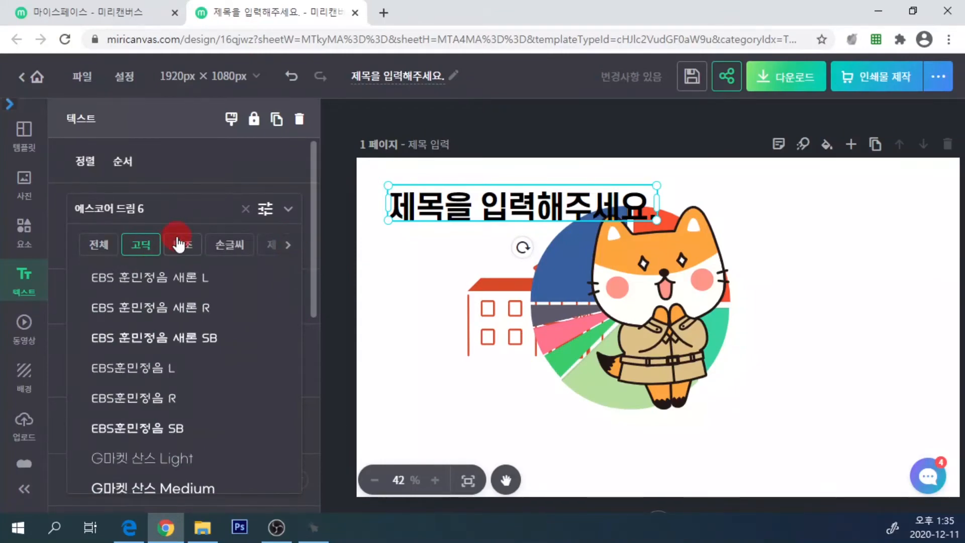
# Examine the handwriting (손글씨), title (제목), body (본문) and decorative (장식) font categories
pyautogui.click(235, 249)
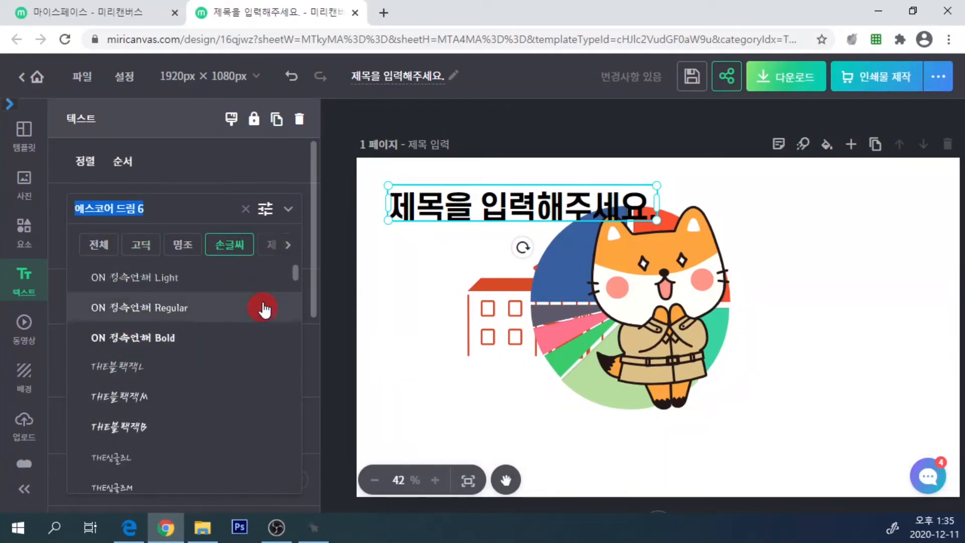
pyautogui.moveTo(289, 273)
pyautogui.mouseDown()
pyautogui.moveTo(295, 302)
pyautogui.moveTo(296, 277)
pyautogui.mouseUp()
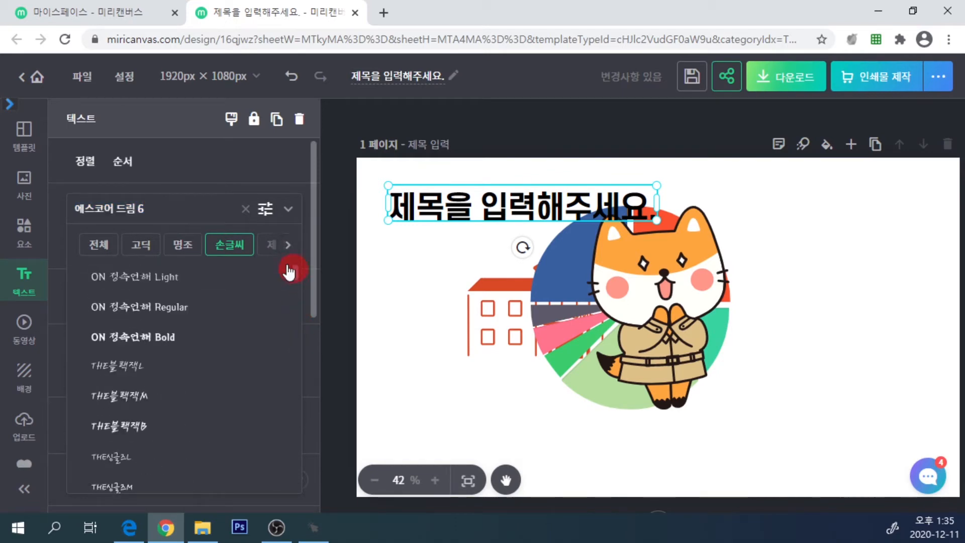
pyautogui.click(289, 246)
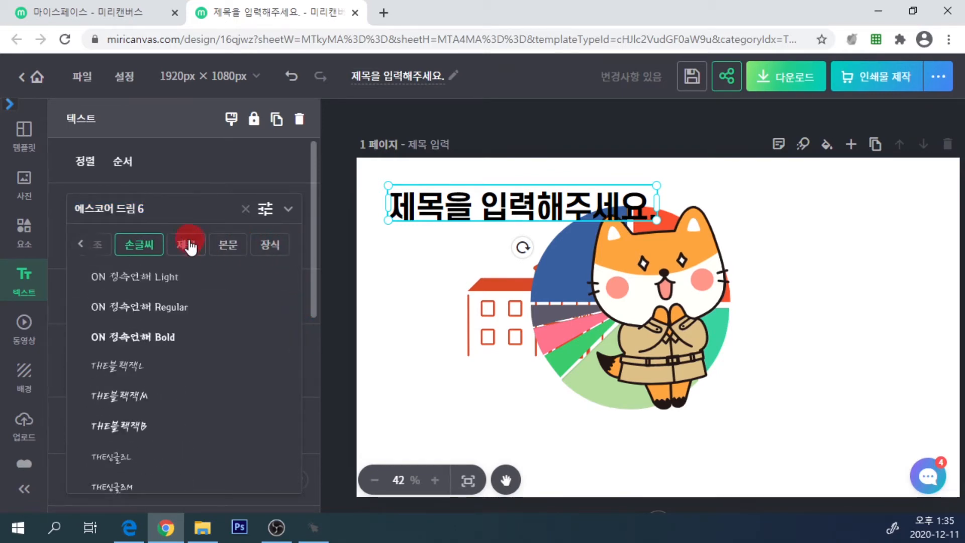
pyautogui.click(176, 245)
pyautogui.click(222, 246)
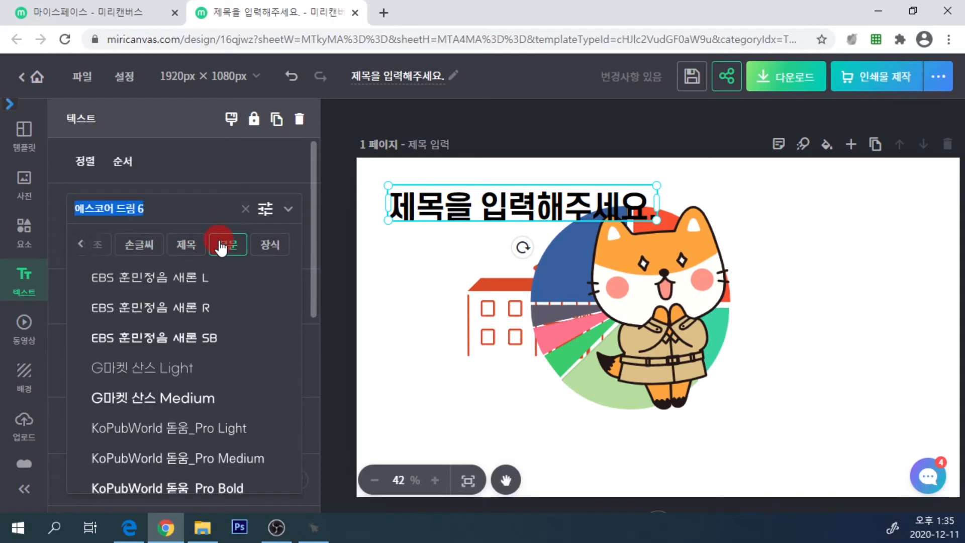
pyautogui.click(266, 245)
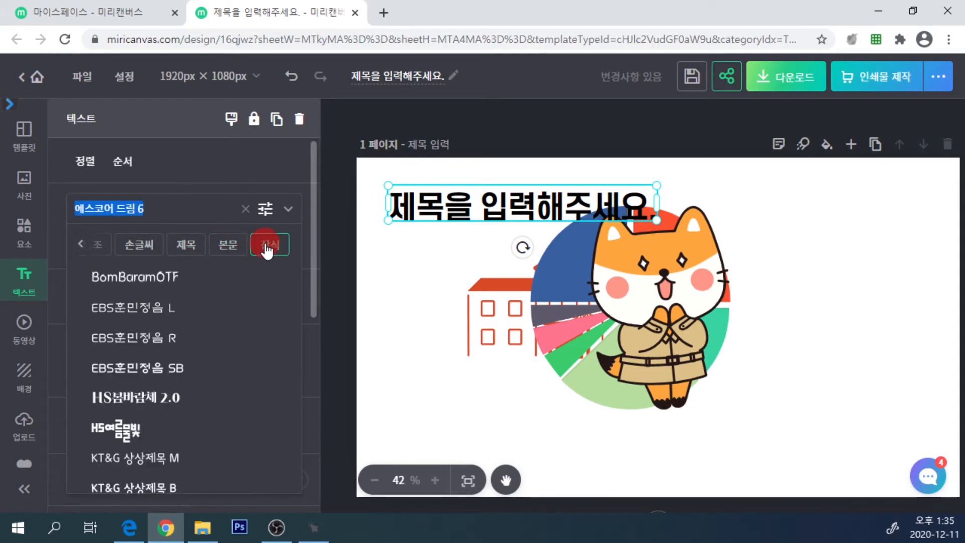
pyautogui.scroll(-4, 179, 371)
pyautogui.scroll(5, 179, 370)
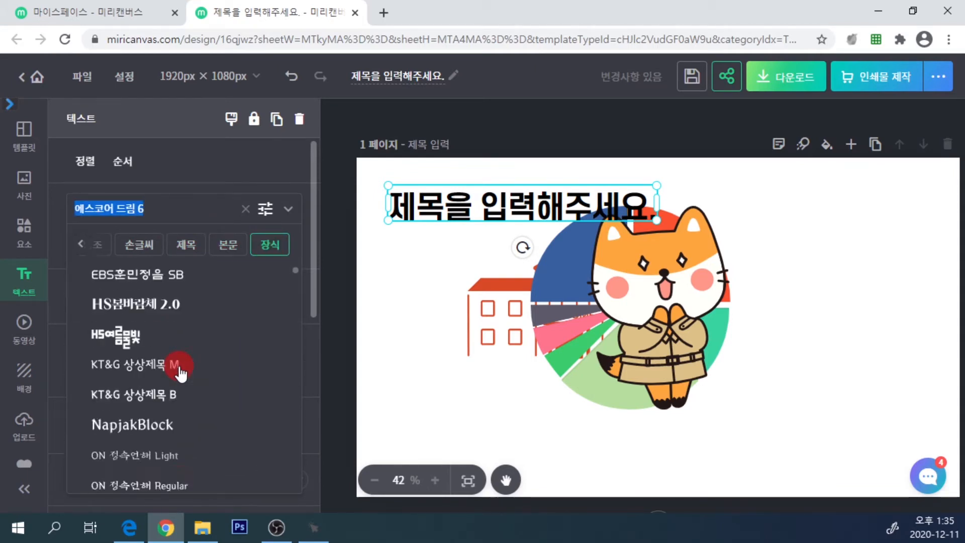
# Revisit the 고딕 category and the full font list, and close the list without choosing another font
pyautogui.click(86, 245)
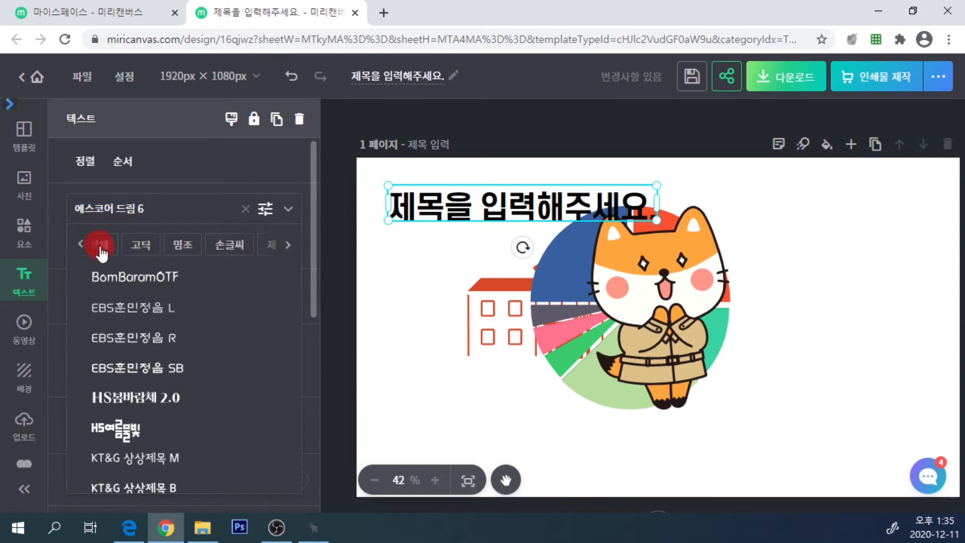
pyautogui.click(137, 249)
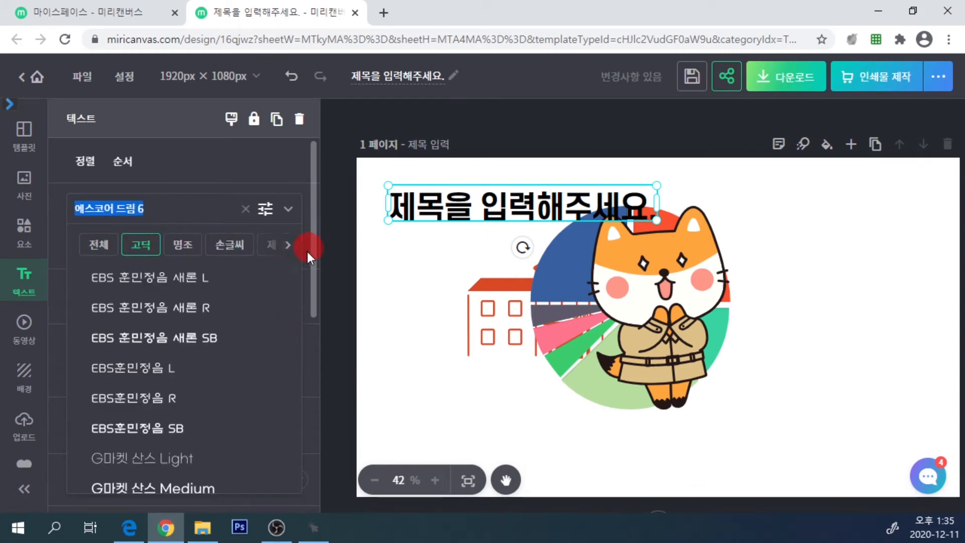
pyautogui.click(290, 210)
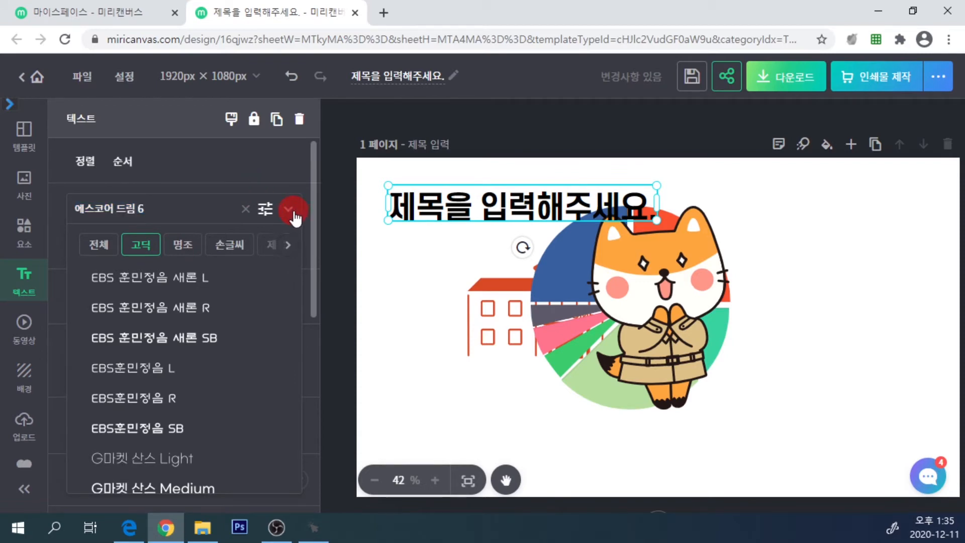
pyautogui.click(124, 246)
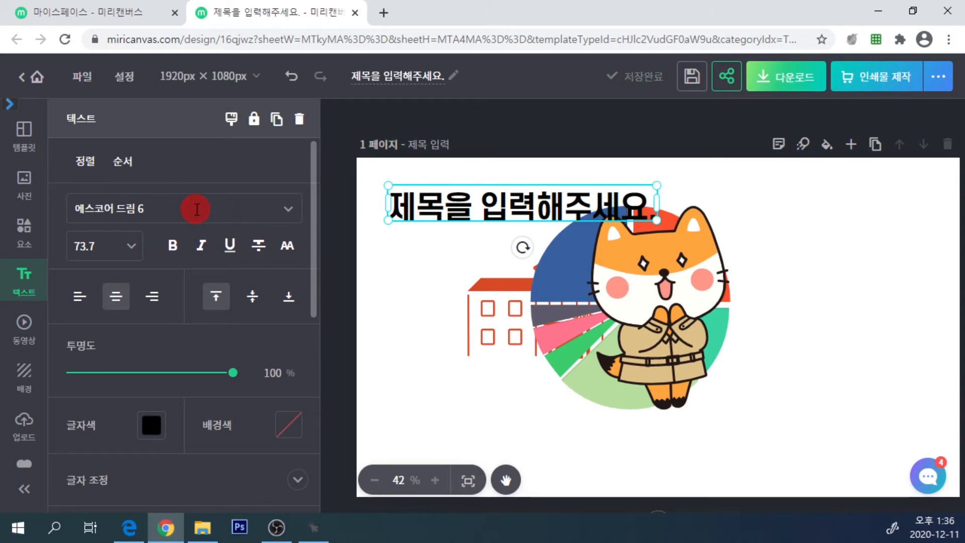
pyautogui.click(286, 215)
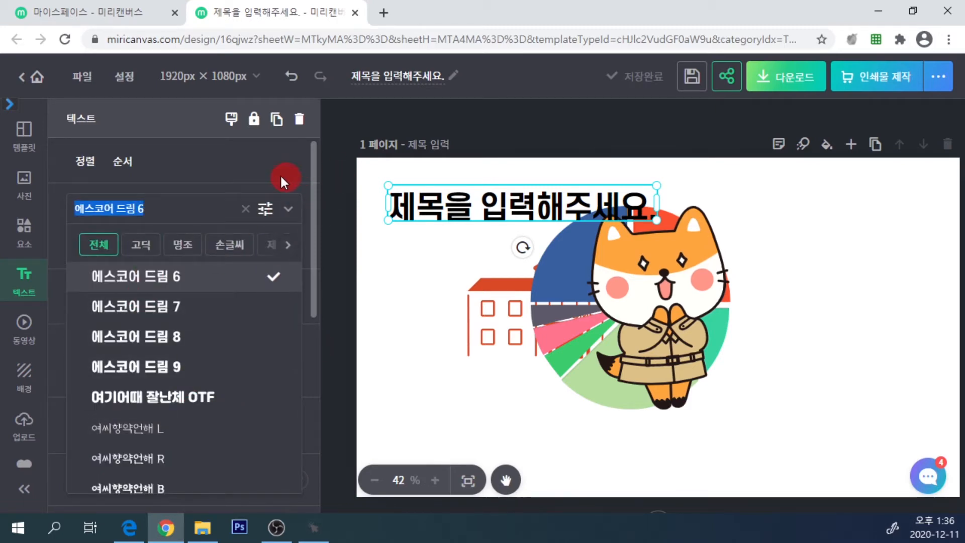
pyautogui.click(289, 209)
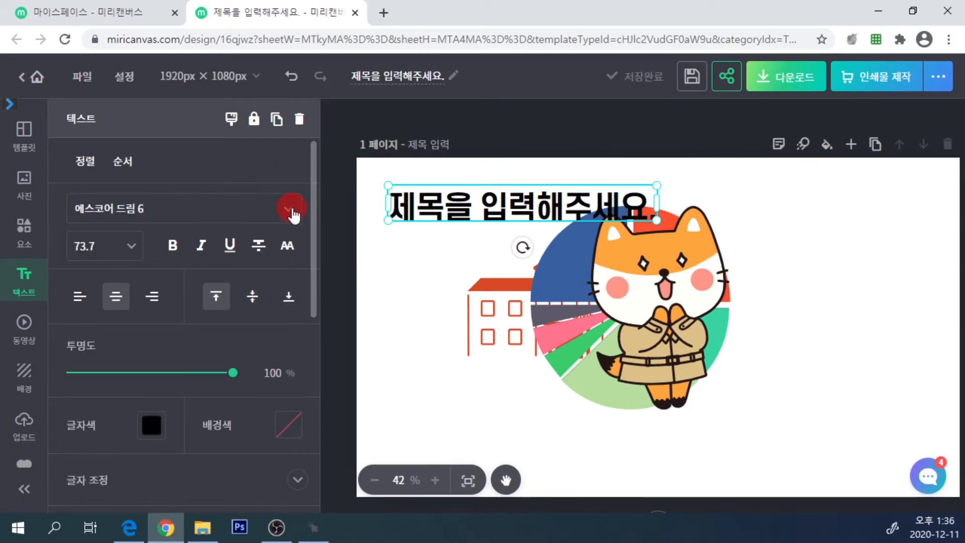
# Try font sizes of 60, 104 and a custom 200 on the title text
pyautogui.click(130, 246)
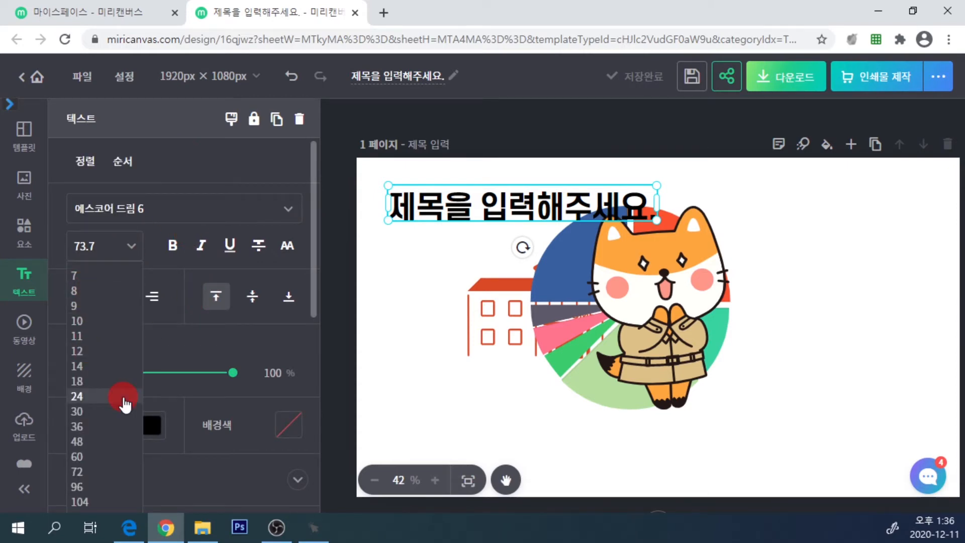
pyautogui.click(76, 456)
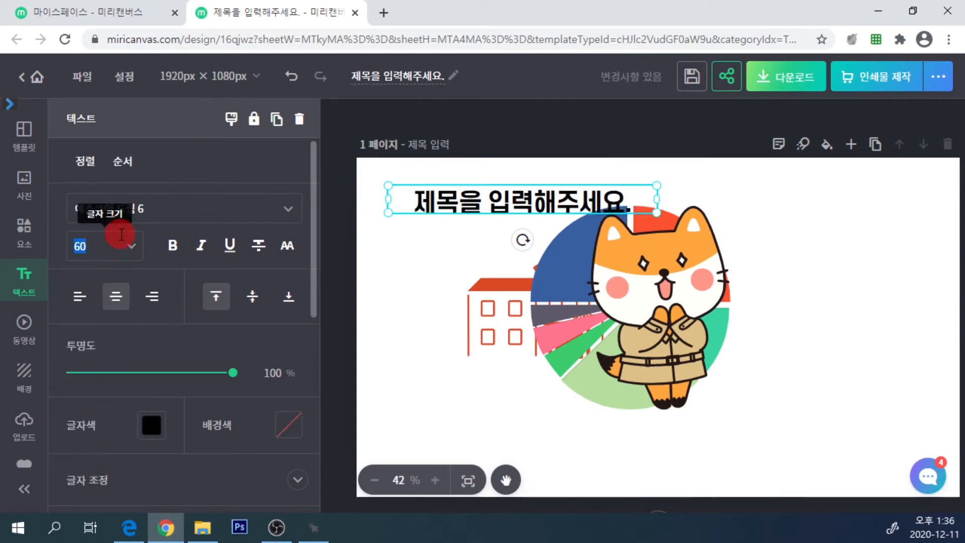
pyautogui.click(121, 235)
pyautogui.click(93, 495)
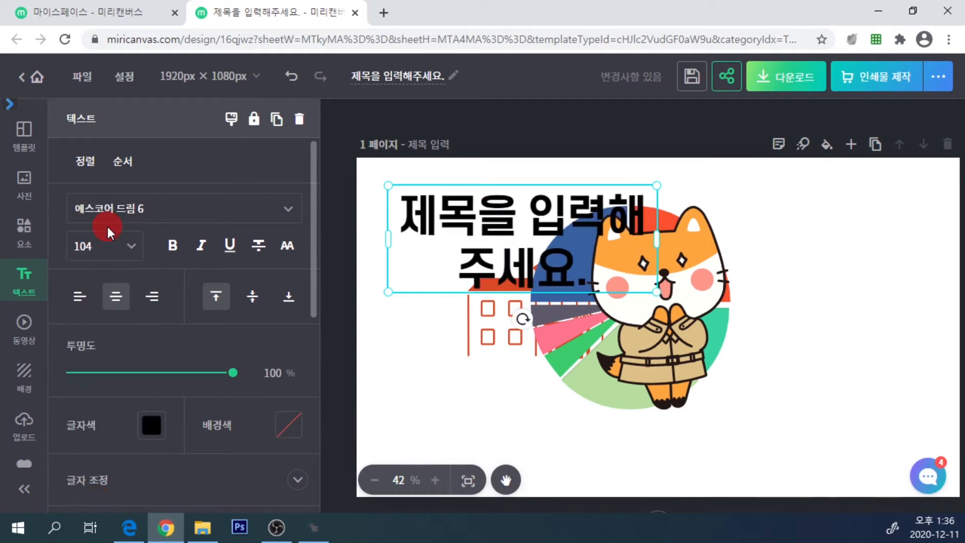
pyautogui.write('200')
pyautogui.press('Return')
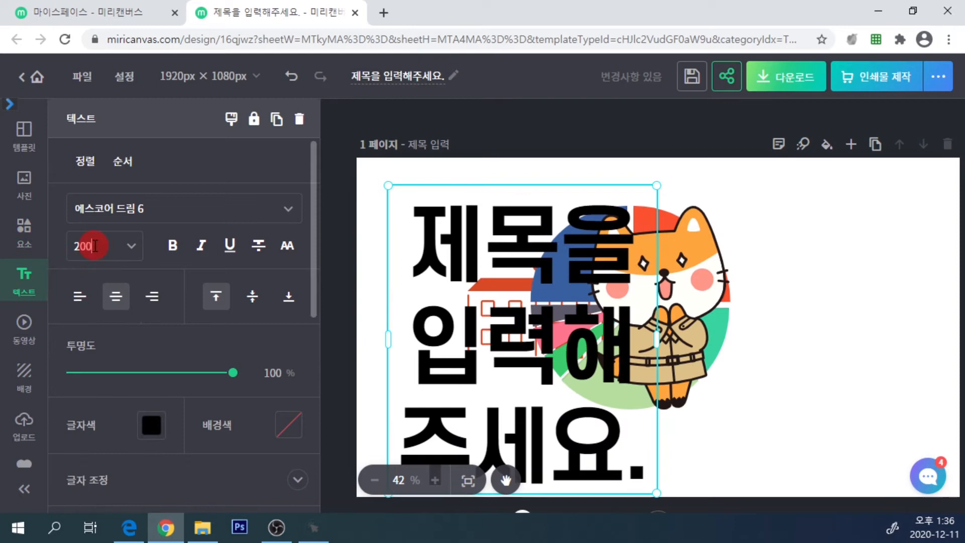
# Set the title text's font size to 48 and recheck the available preset sizes
pyautogui.click(125, 246)
pyautogui.click(95, 446)
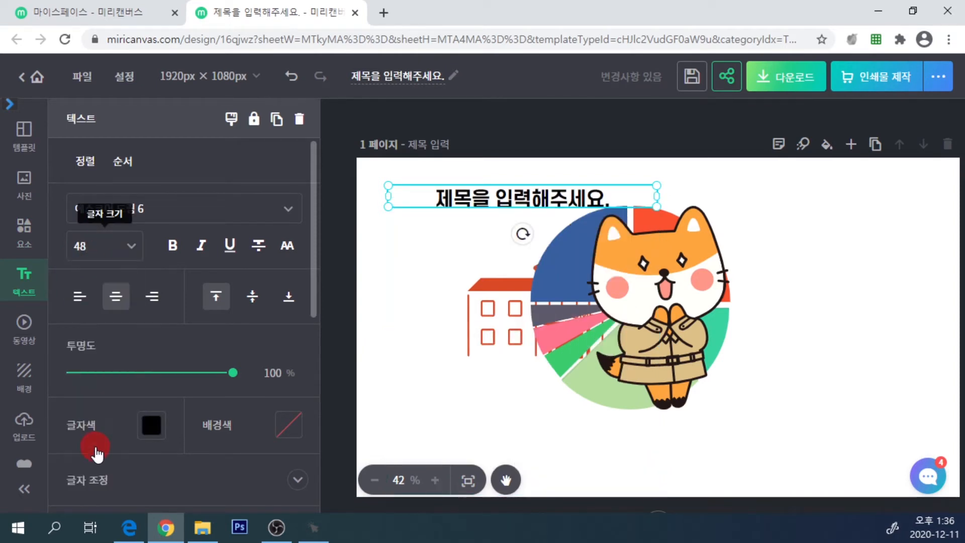
pyautogui.click(135, 246)
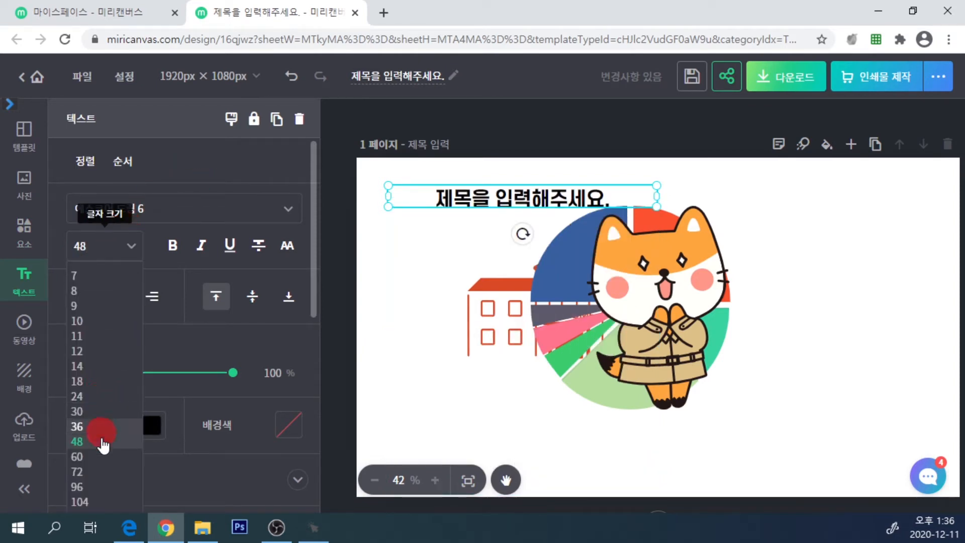
pyautogui.click(106, 456)
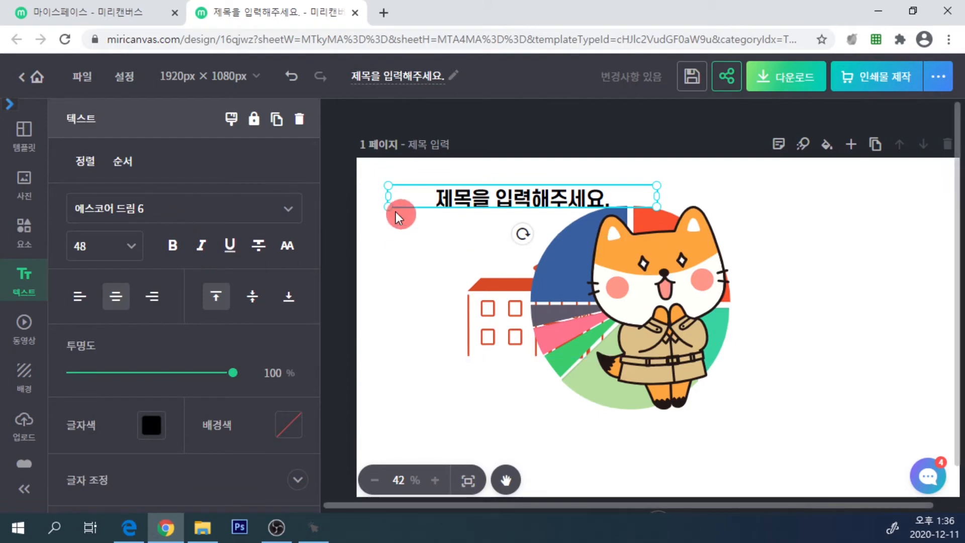
# Enlarge the title text to size 80.2 by scaling its box, narrow and readjust the box, and nudge it slightly
pyautogui.moveTo(657, 206); pyautogui.dragTo(733, 274)
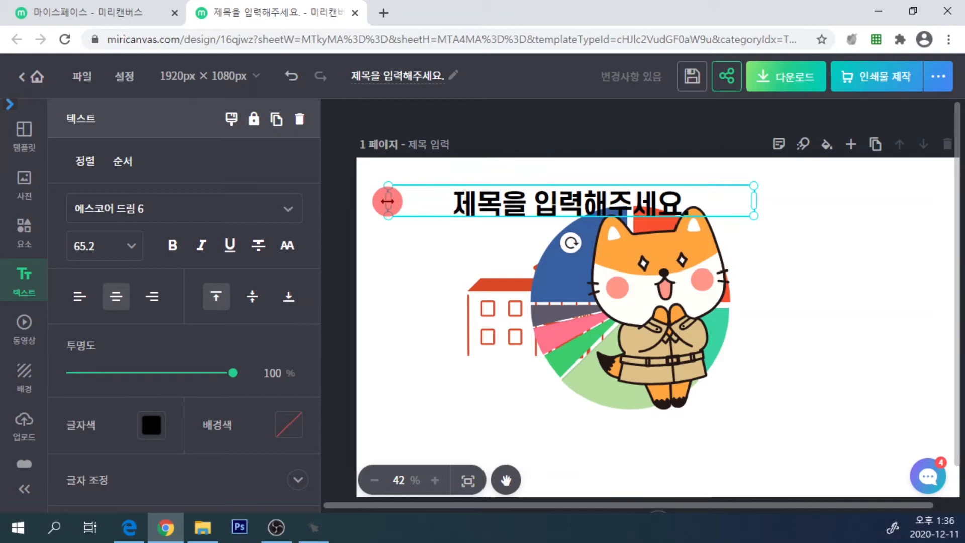
pyautogui.moveTo(387, 201); pyautogui.dragTo(432, 203)
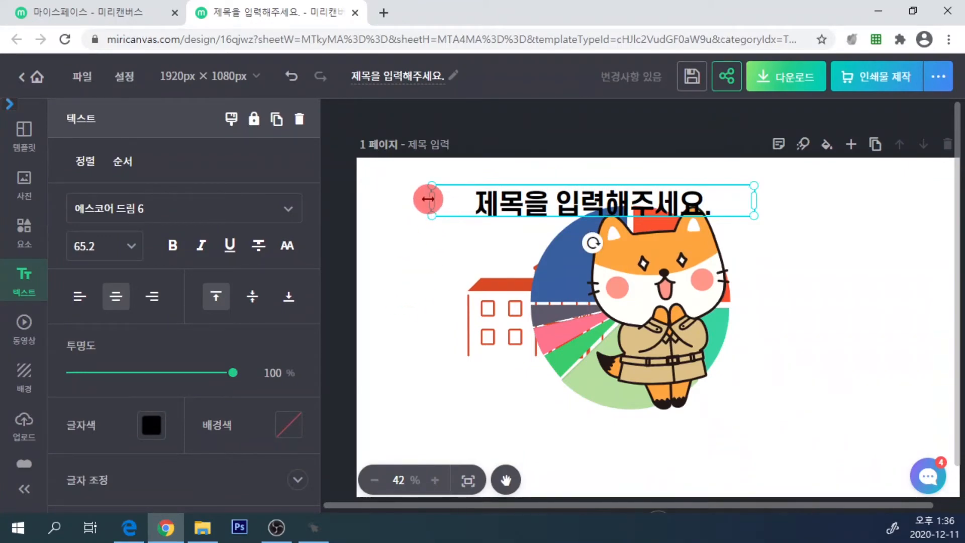
pyautogui.moveTo(431, 199); pyautogui.dragTo(453, 205)
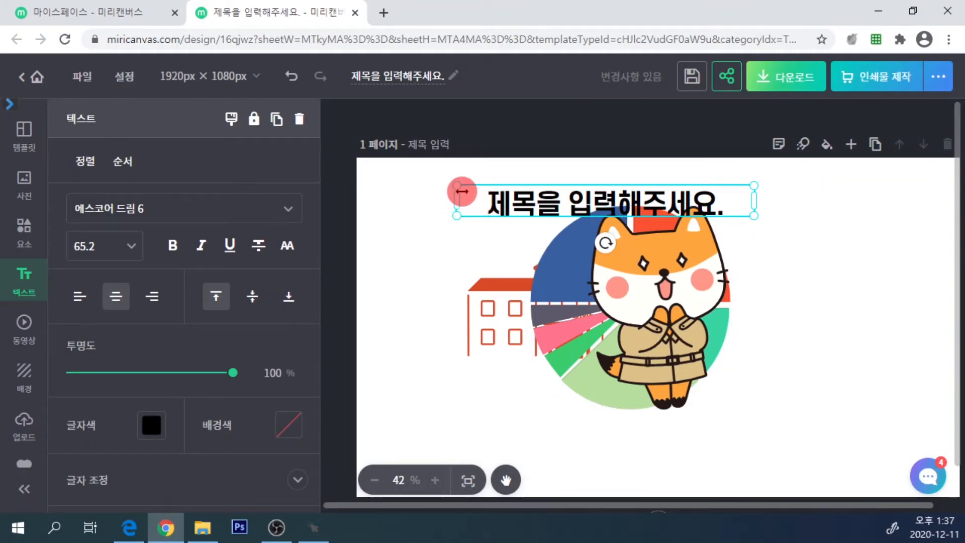
pyautogui.moveTo(456, 213); pyautogui.dragTo(415, 278)
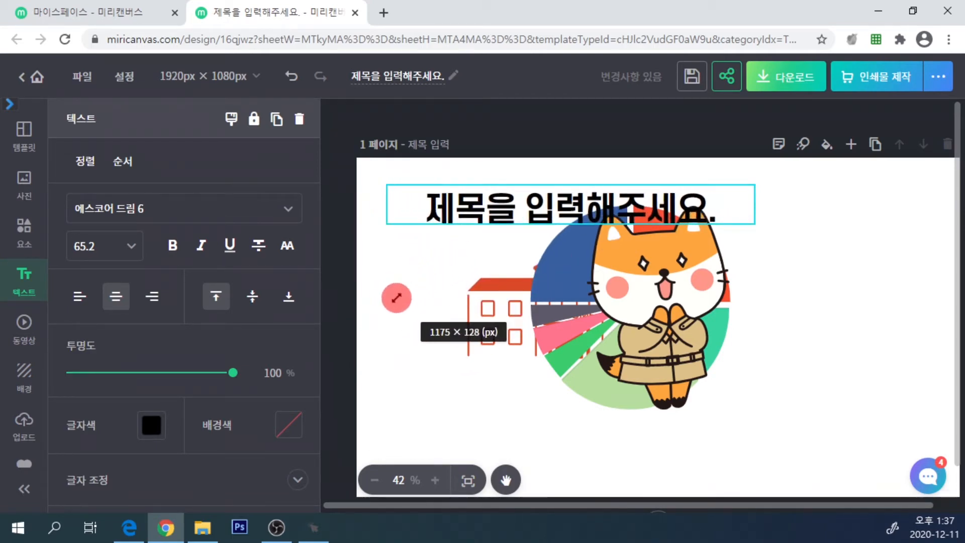
pyautogui.moveTo(396, 298); pyautogui.dragTo(397, 298)
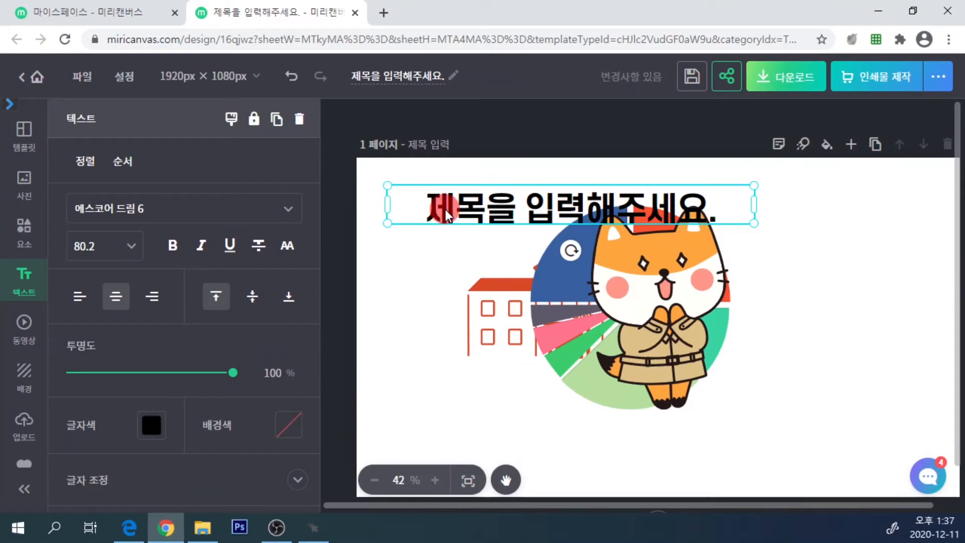
pyautogui.moveTo(448, 215); pyautogui.dragTo(445, 214)
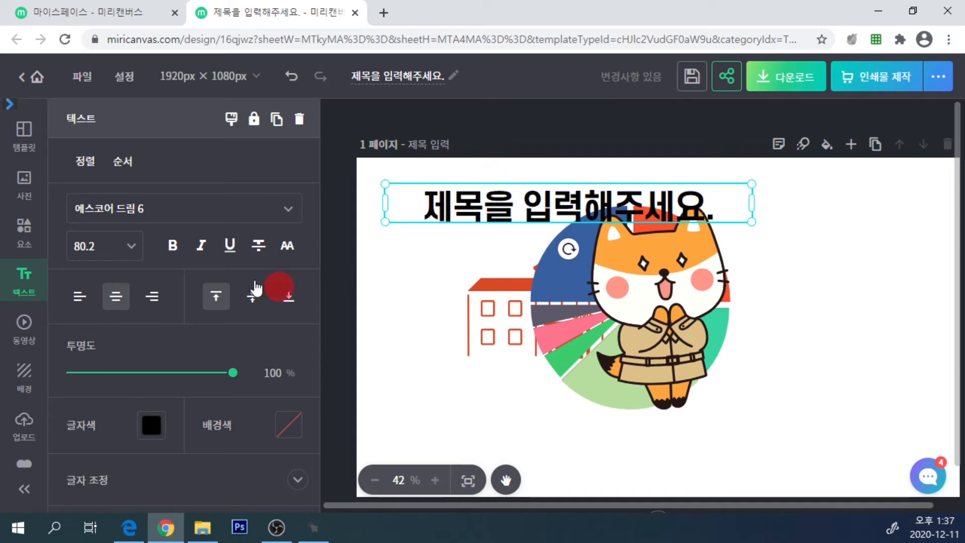
# Try bold, italic, underline and strikethrough formatting on the title text, and clear the formatting again
pyautogui.click(173, 246)
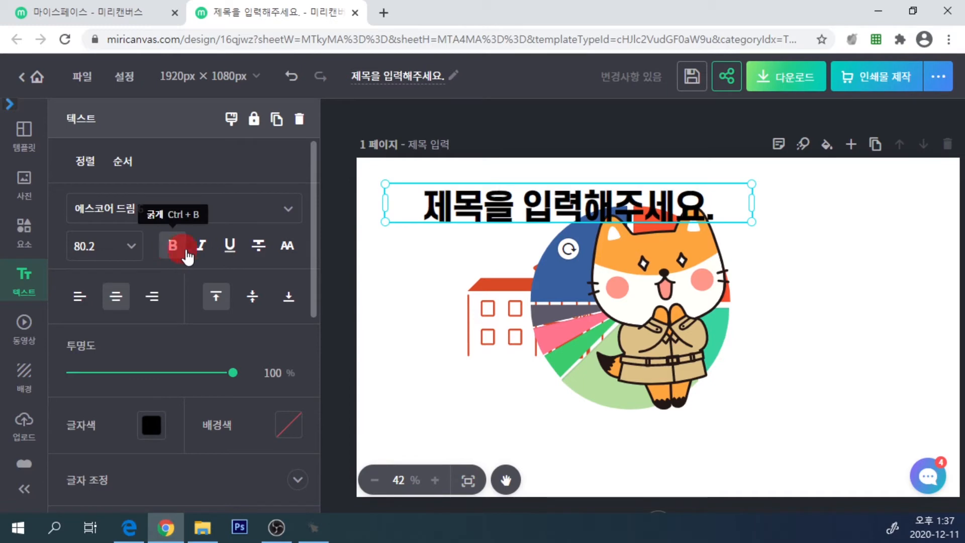
pyautogui.click(201, 246)
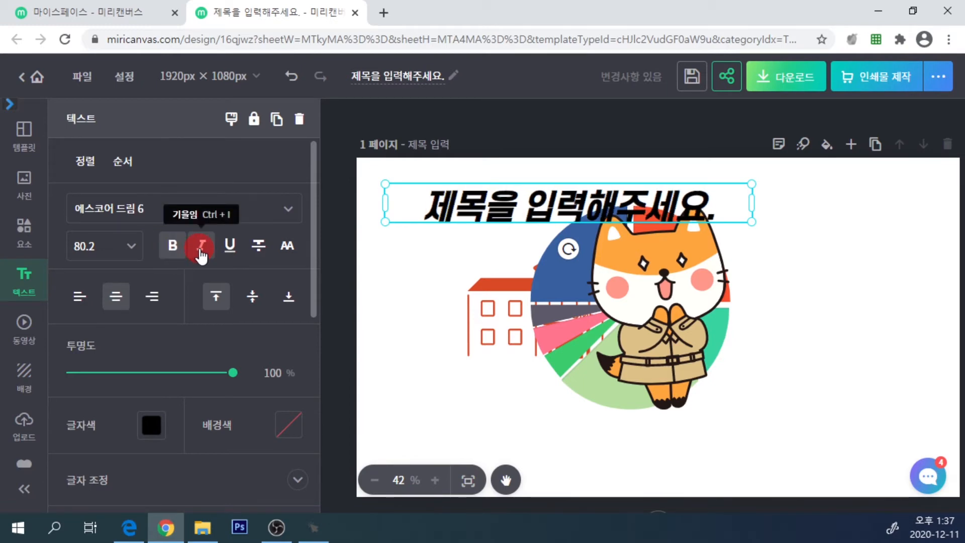
pyautogui.click(232, 247)
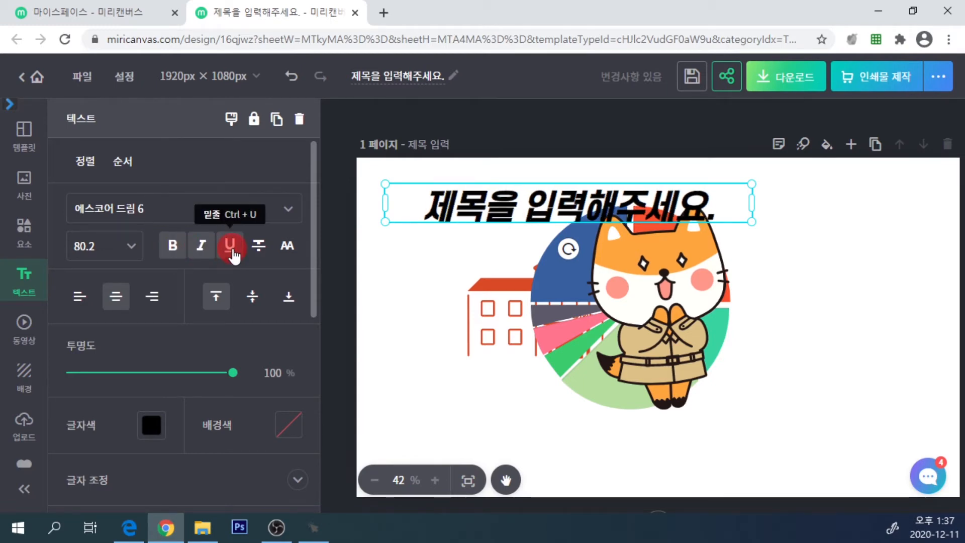
pyautogui.click(259, 247)
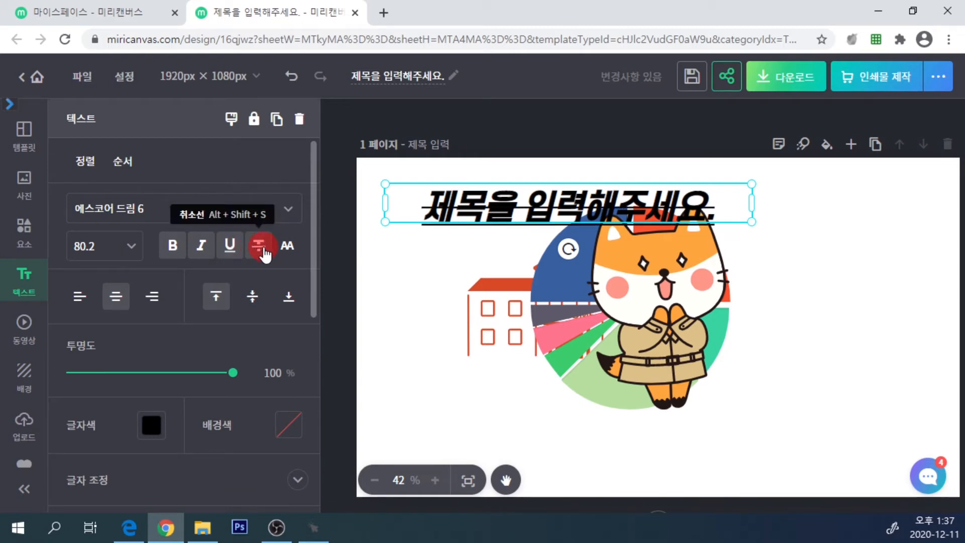
pyautogui.click(285, 251)
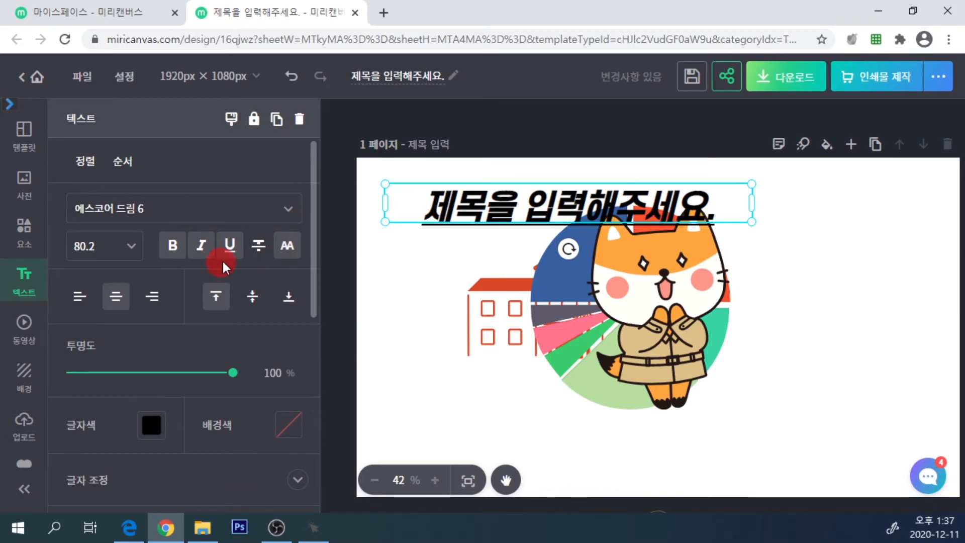
pyautogui.click(230, 246)
pyautogui.click(201, 246)
pyautogui.click(176, 249)
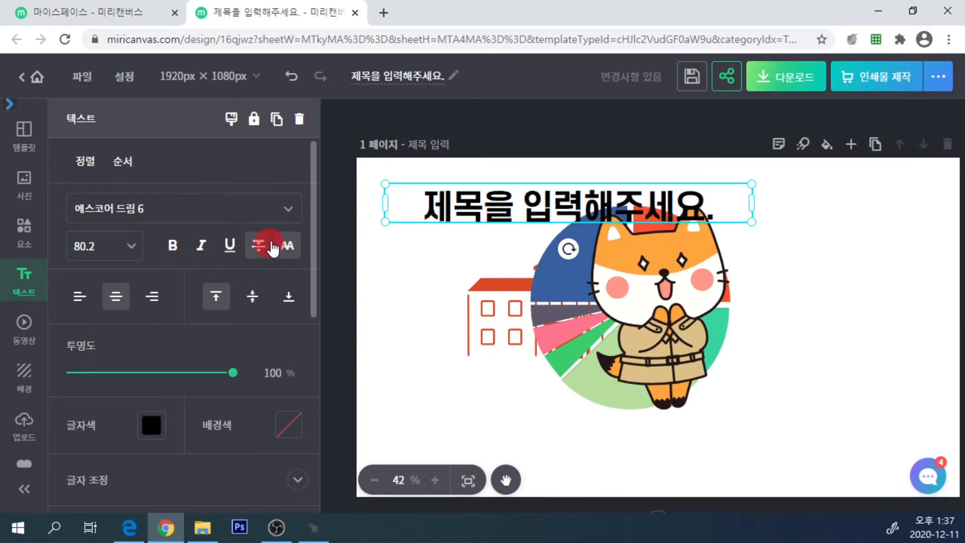
# Review the horizontal and vertical alignment options and the opacity (투명도) setting of the title text
pyautogui.click(117, 300)
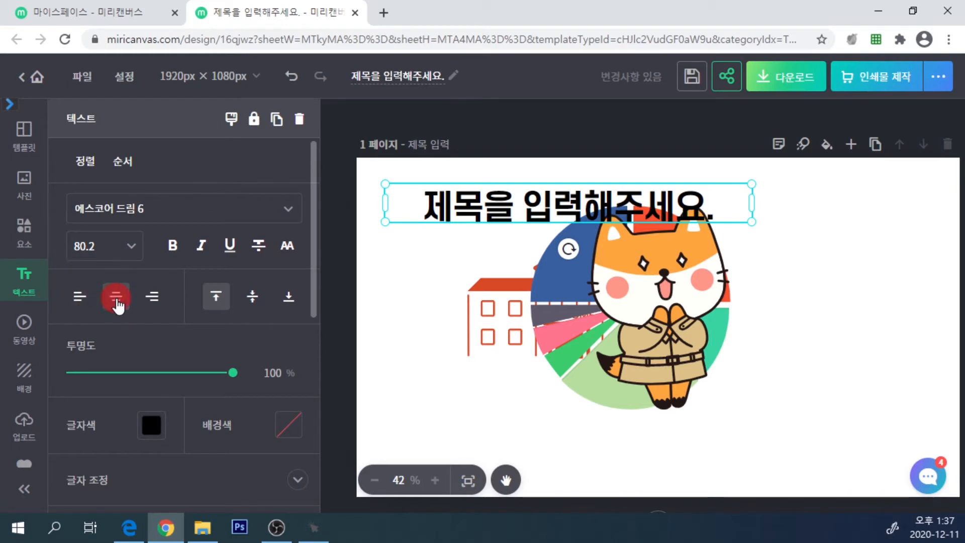
pyautogui.click(160, 301)
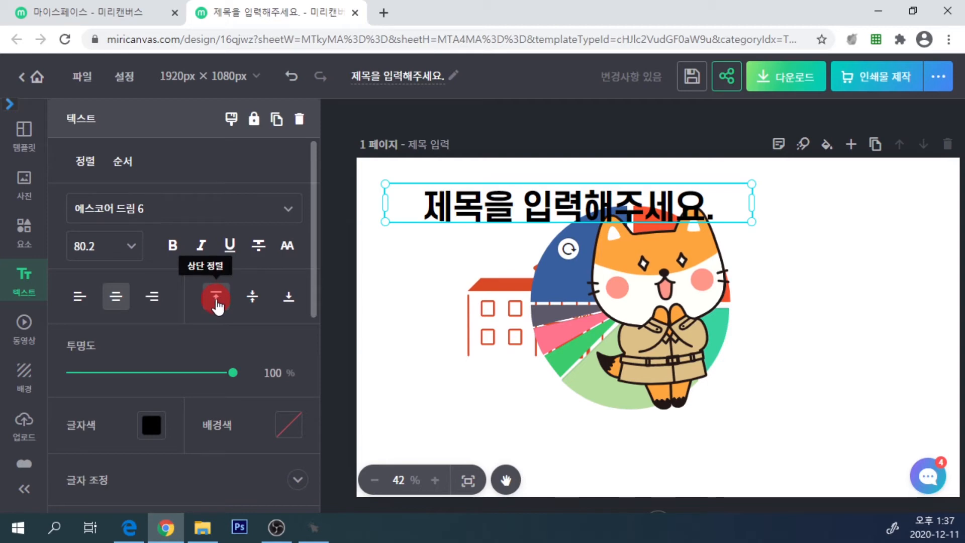
pyautogui.click(254, 297)
pyautogui.click(290, 299)
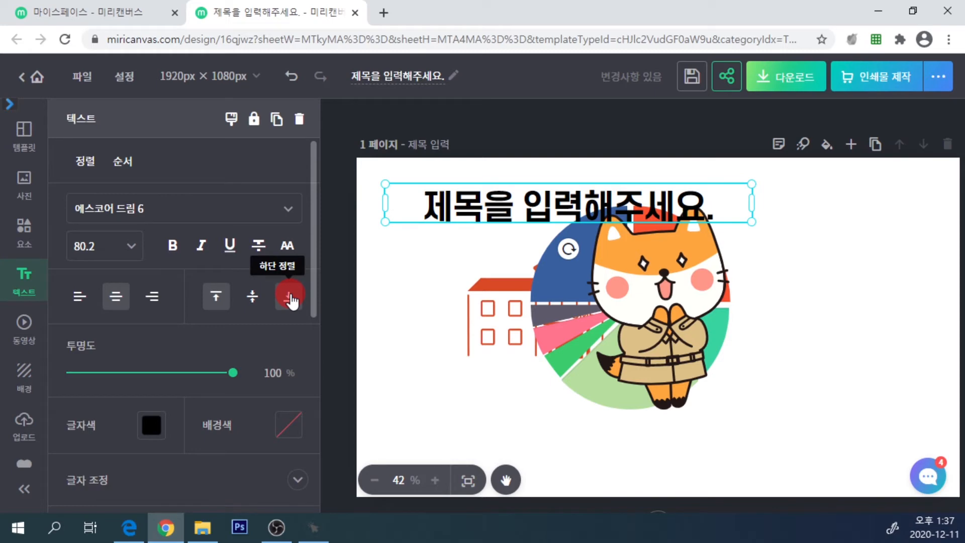
pyautogui.scroll(-1, 252, 302)
pyautogui.click(237, 305)
pyautogui.moveTo(237, 305); pyautogui.dragTo(334, 289)
# Set the title's text color (글자색) to the orange-red #FC5230
pyautogui.click(199, 352)
pyautogui.click(158, 352)
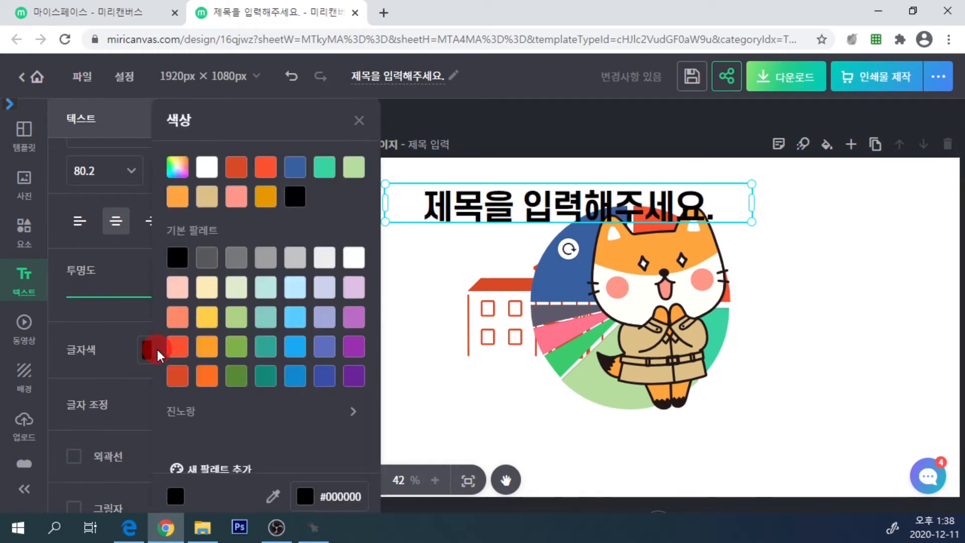
pyautogui.click(265, 168)
pyautogui.click(126, 282)
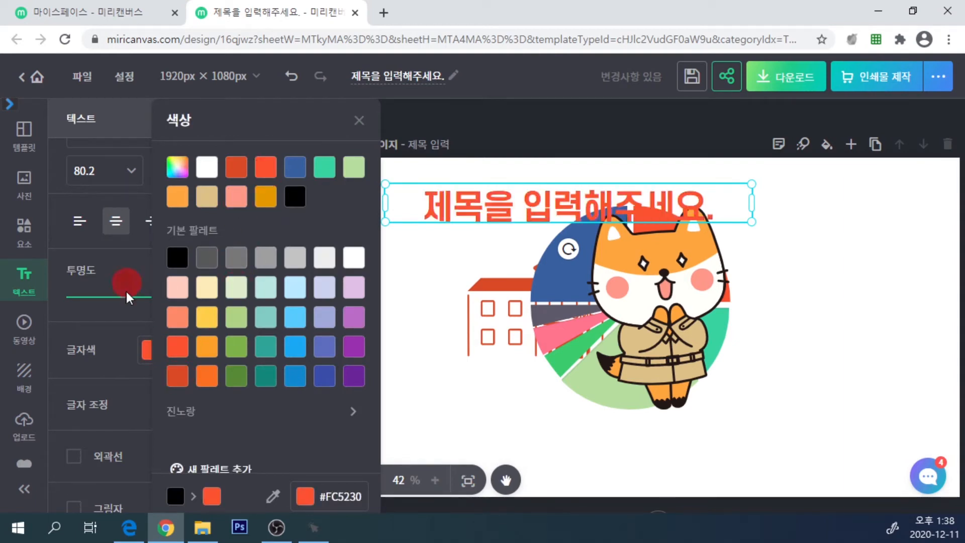
# Set the title text's background color (배경색) to black, #000000
pyautogui.click(252, 354)
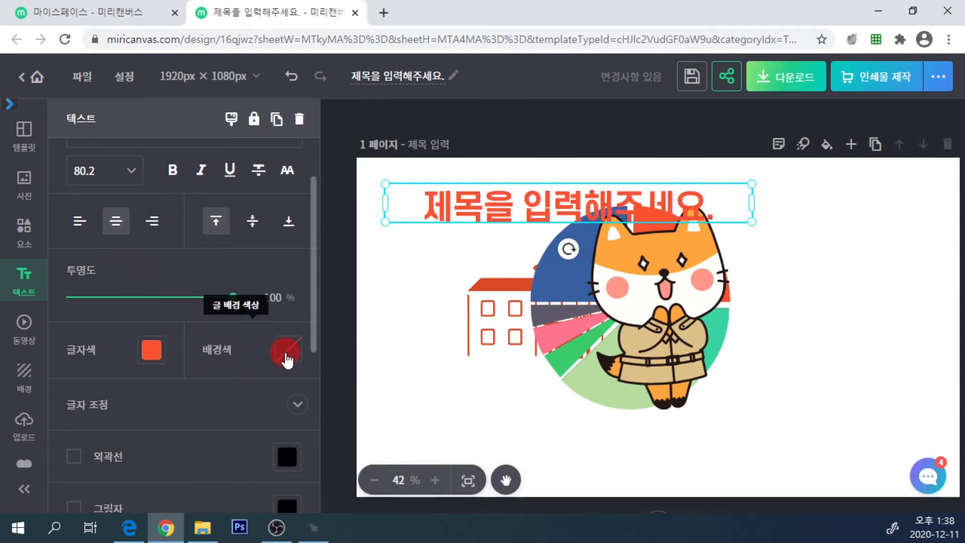
pyautogui.click(287, 357)
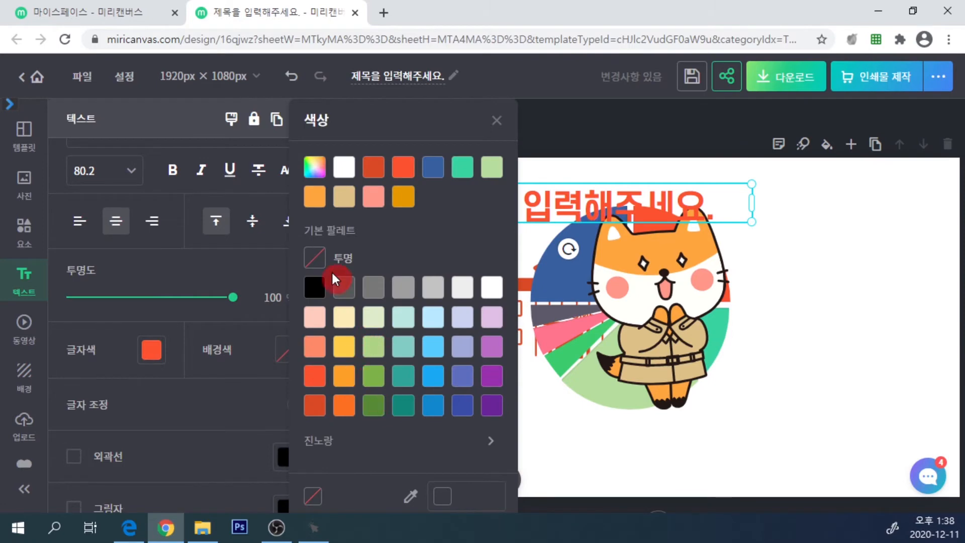
pyautogui.click(315, 288)
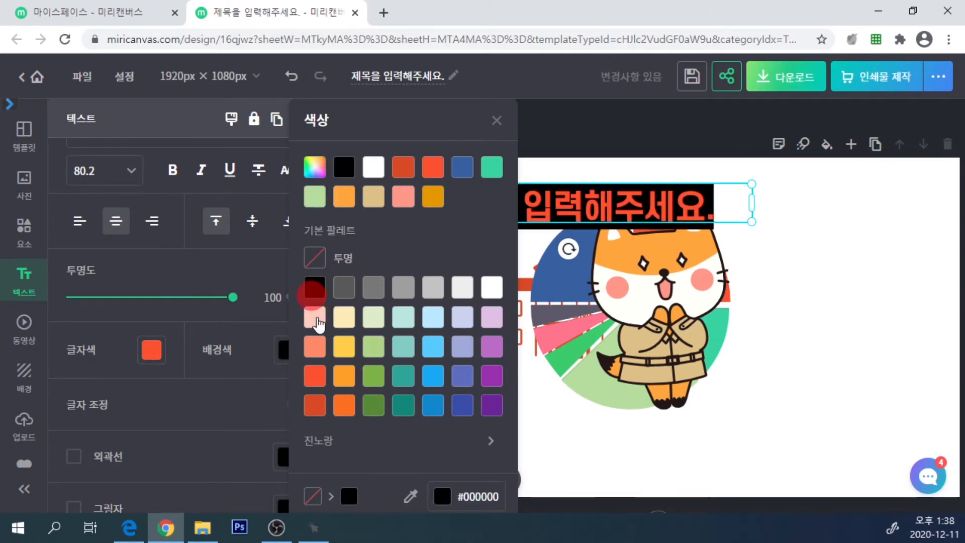
pyautogui.click(232, 397)
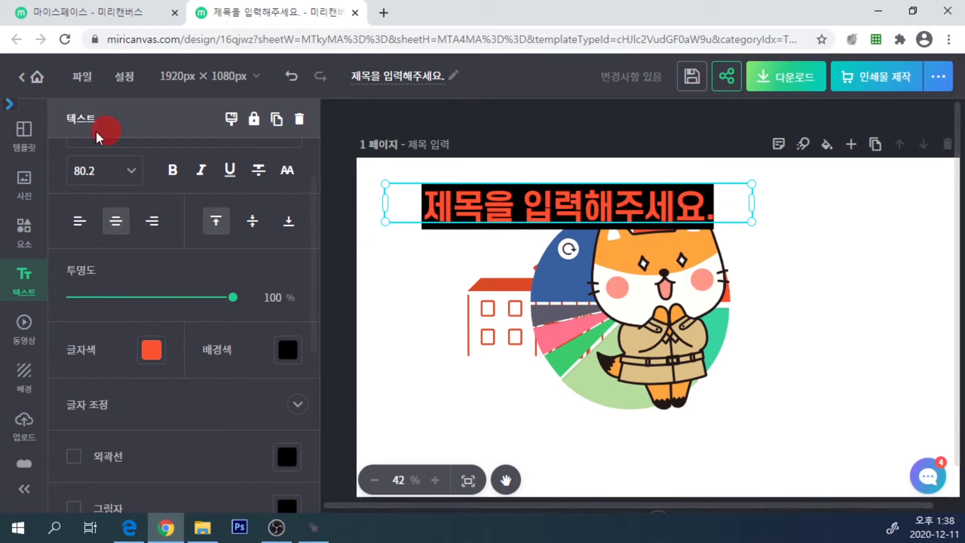
# Deselect the title to view its background, and move it slightly up and to the left on the page
pyautogui.click(367, 300)
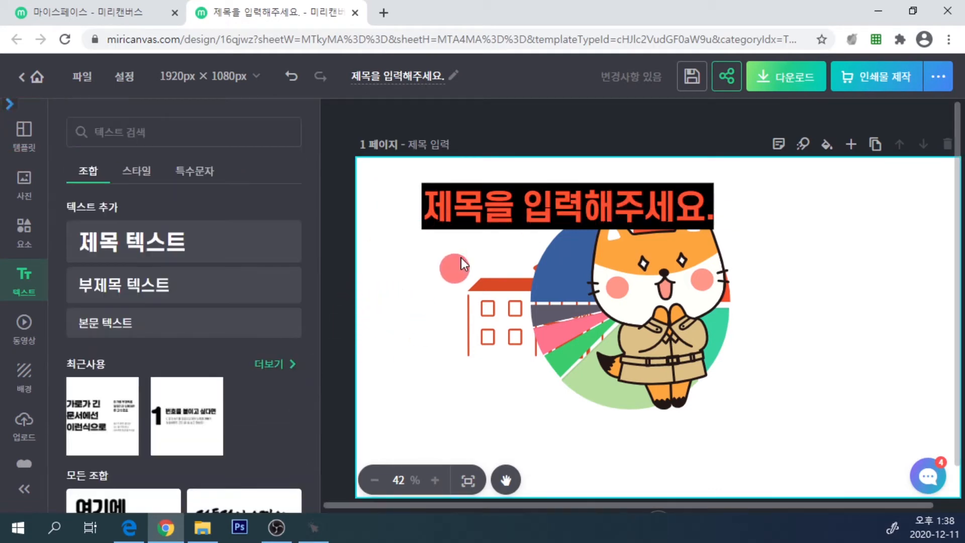
pyautogui.click(428, 201)
pyautogui.moveTo(447, 206)
pyautogui.mouseDown()
pyautogui.moveTo(425, 191)
pyautogui.moveTo(435, 195)
pyautogui.mouseUp()
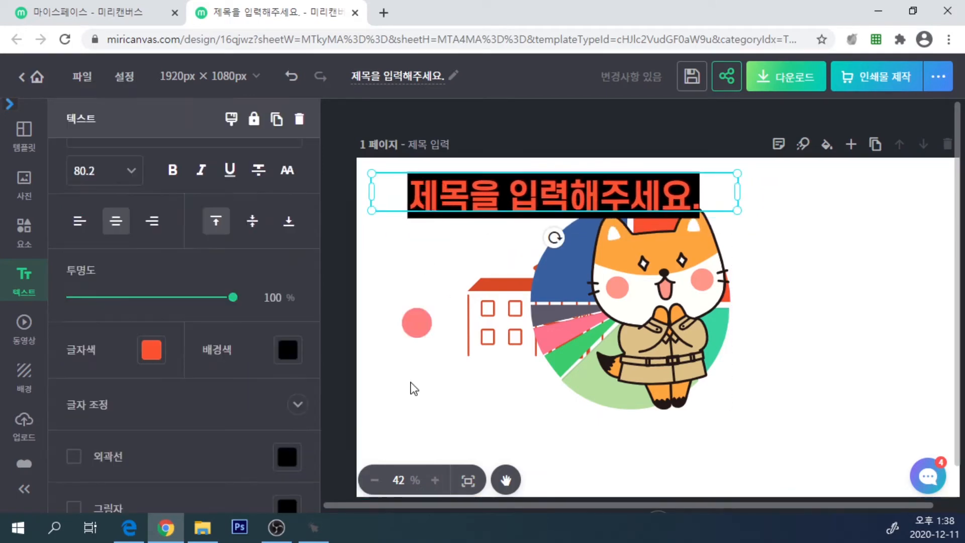
pyautogui.click(453, 312)
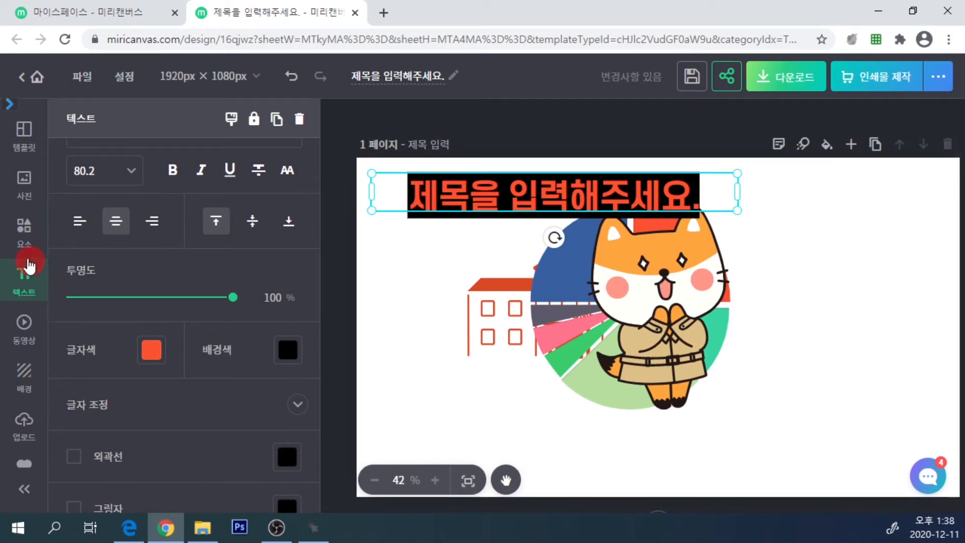
# Search the elements (요소) library for 사각형
pyautogui.click(21, 238)
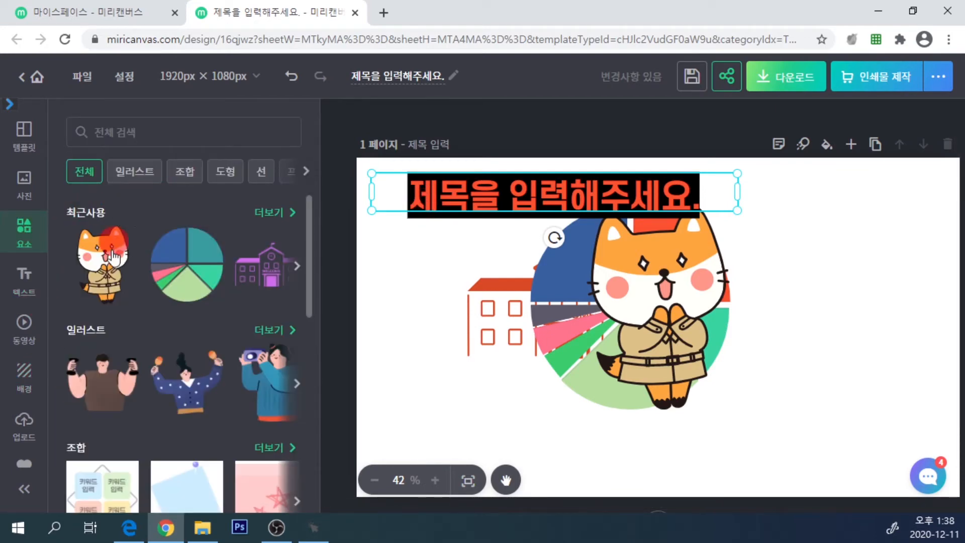
pyautogui.click(141, 137)
pyautogui.write('tkrk')
pyautogui.press('BackSpace')
pyautogui.press('BackSpace')
pyautogui.press('BackSpace')
pyautogui.press('BackSpace')
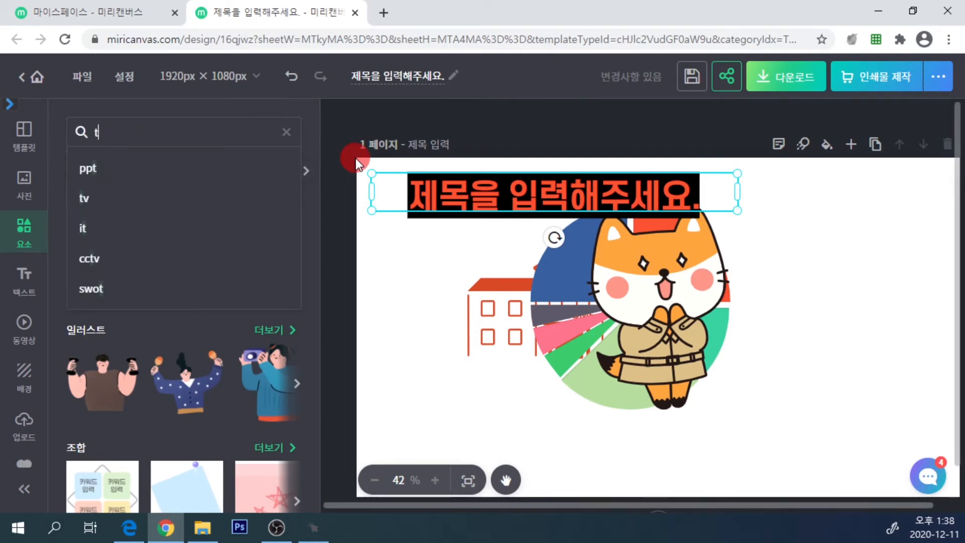
pyautogui.write('사각형')
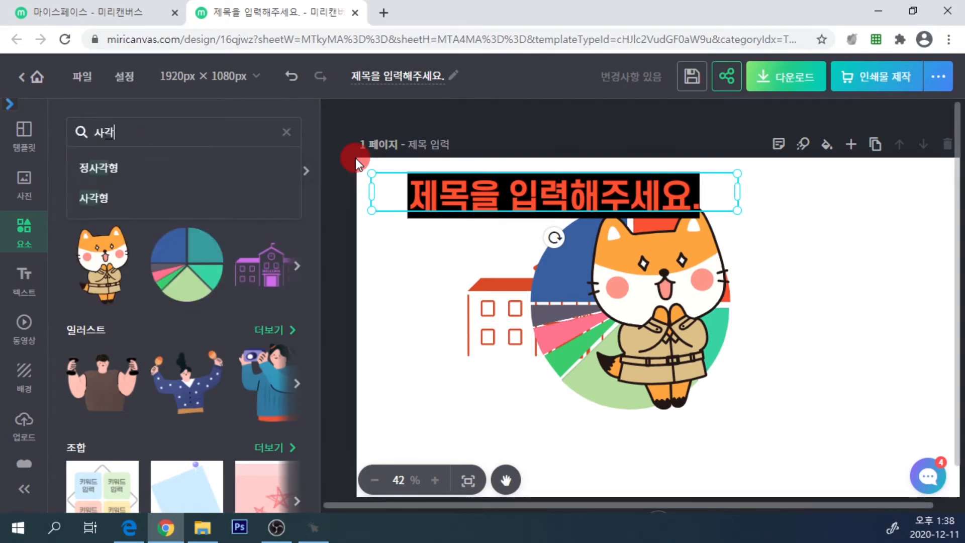
pyautogui.press('Return')
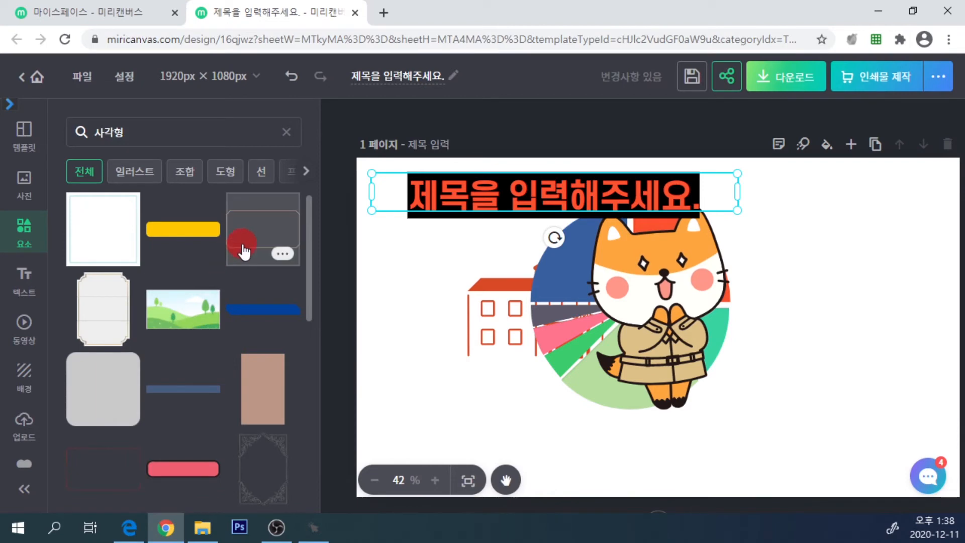
# Place the yellow rounded rectangle large across the lower half of the page and recolor it black, #000000
pyautogui.moveTo(183, 243); pyautogui.dragTo(514, 357)
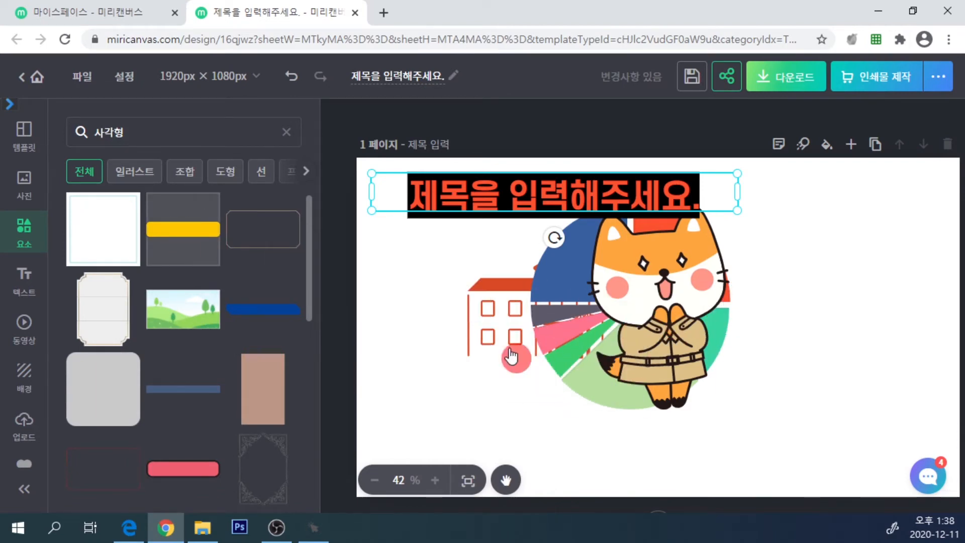
pyautogui.moveTo(607, 371); pyautogui.dragTo(747, 429)
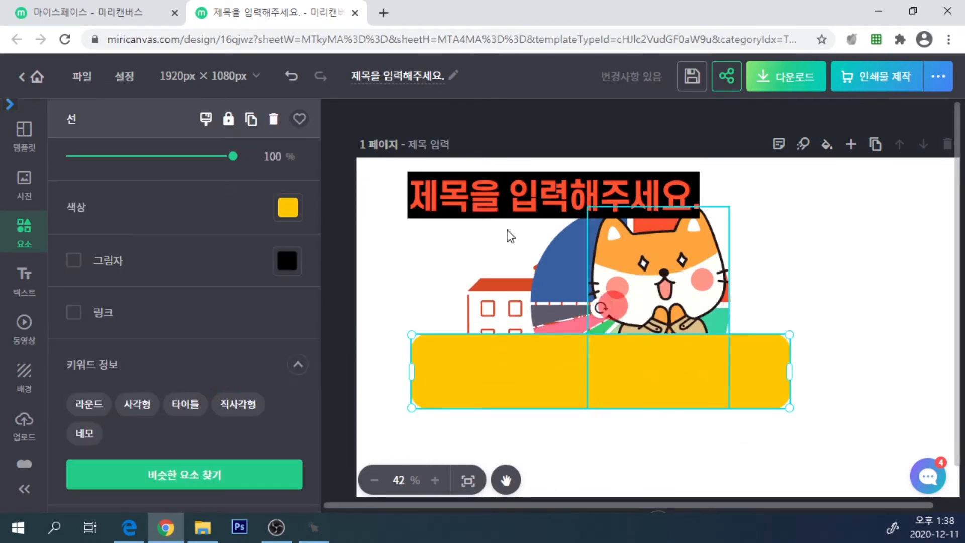
pyautogui.click(286, 207)
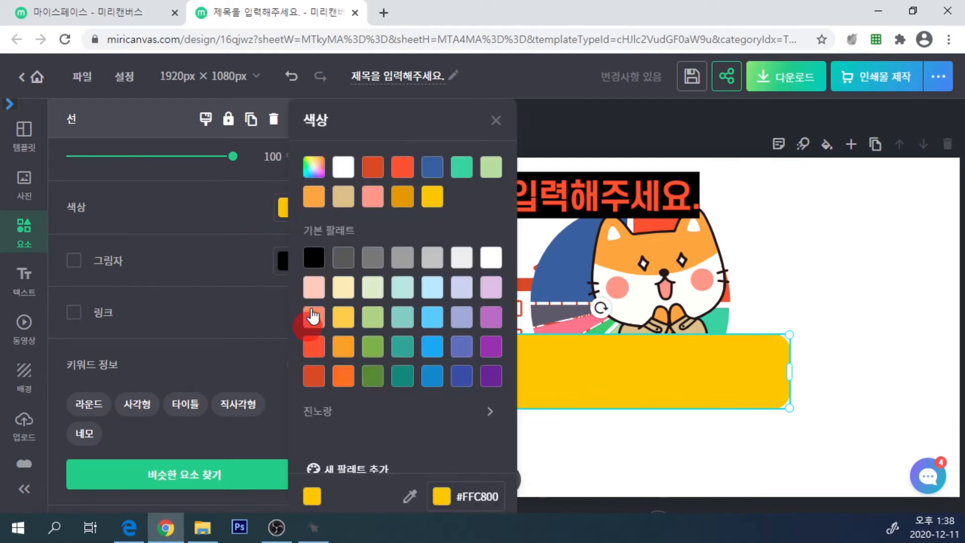
pyautogui.click(314, 258)
pyautogui.click(856, 265)
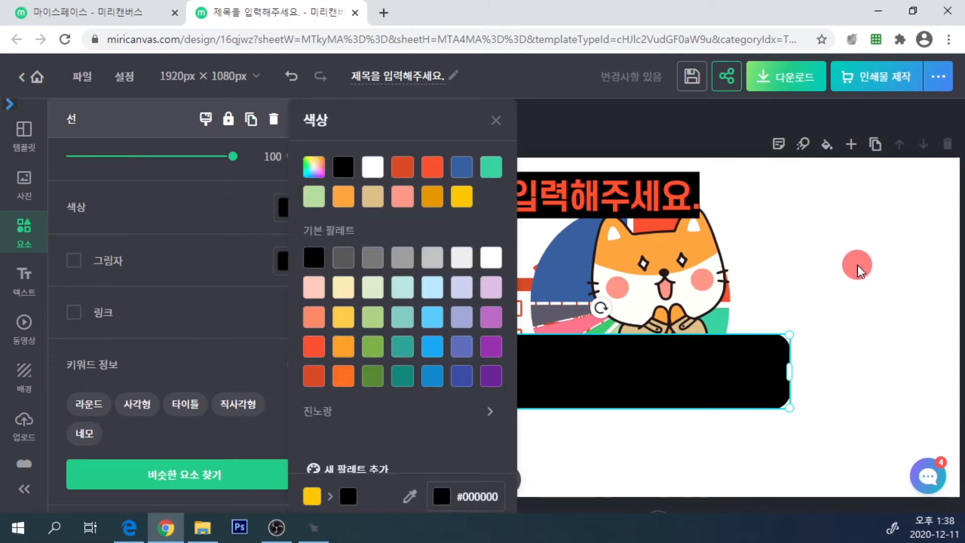
# Add a new title text (제목 텍스트) to the page over the black rounded rectangle
pyautogui.click(486, 199)
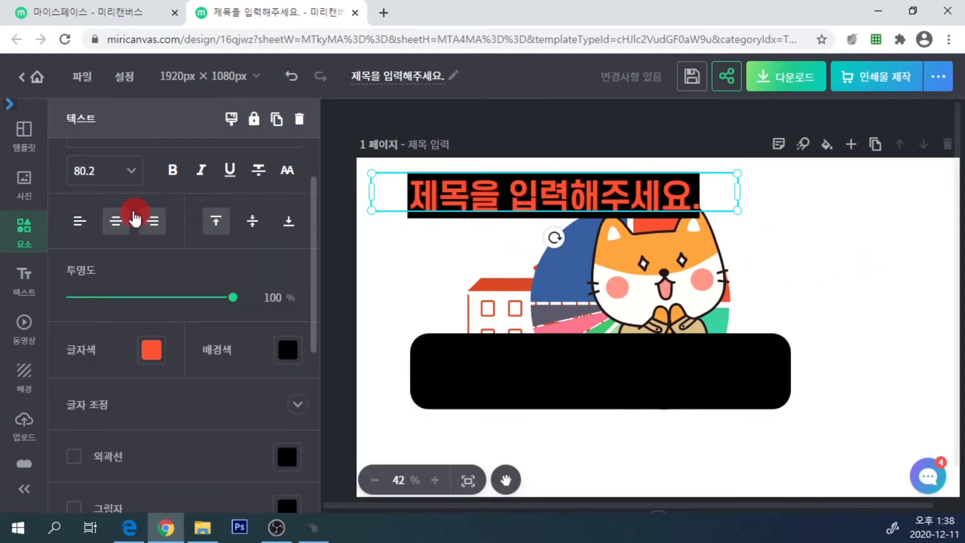
pyautogui.click(24, 276)
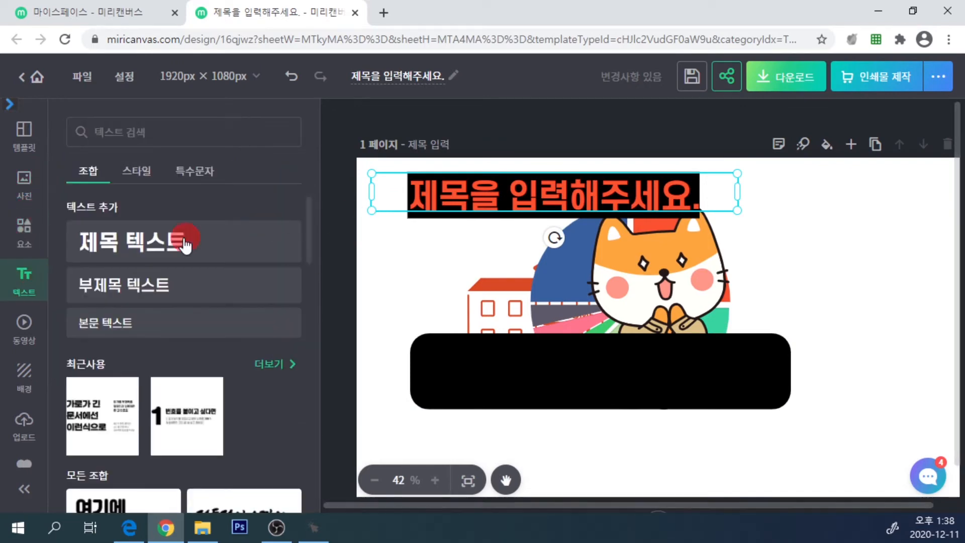
pyautogui.click(652, 349)
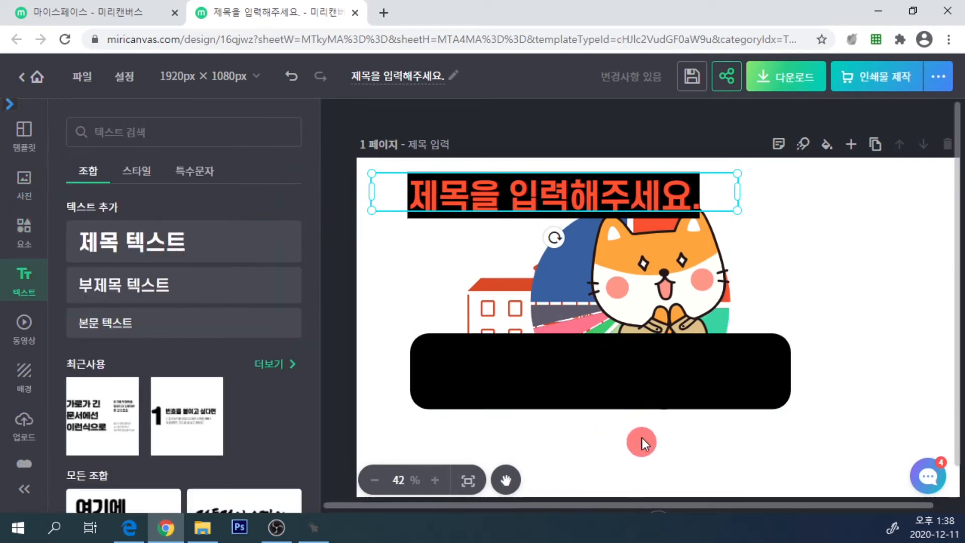
pyautogui.click(611, 366)
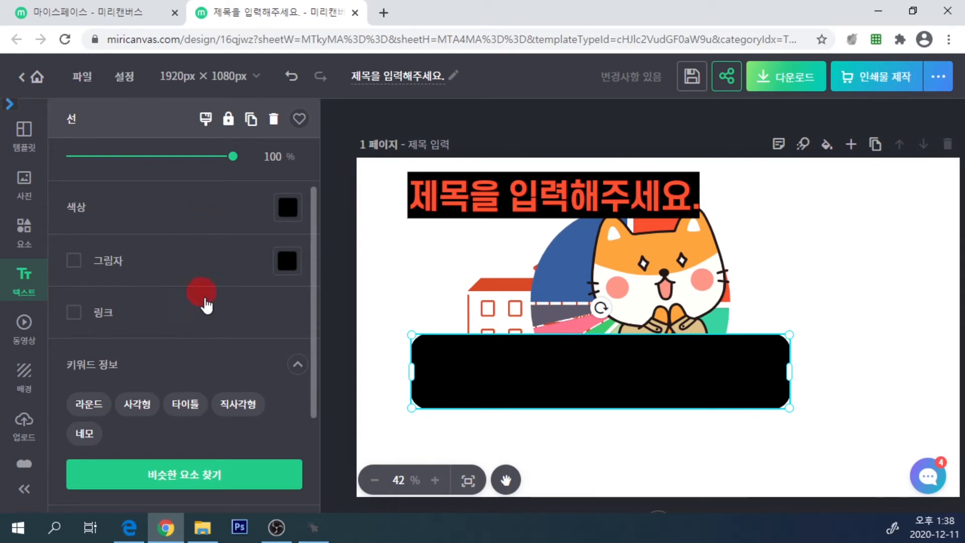
pyautogui.scroll(2, 183, 301)
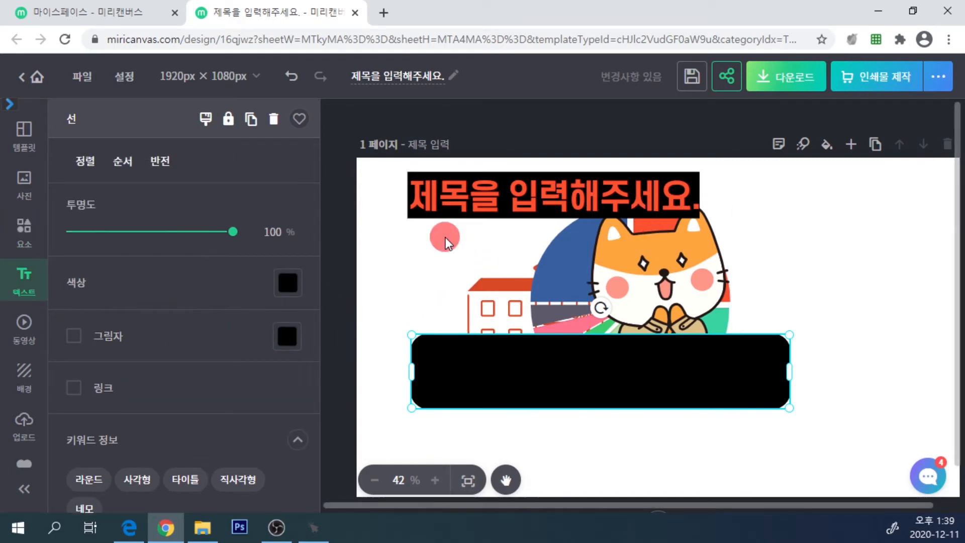
pyautogui.click(842, 277)
pyautogui.click(96, 241)
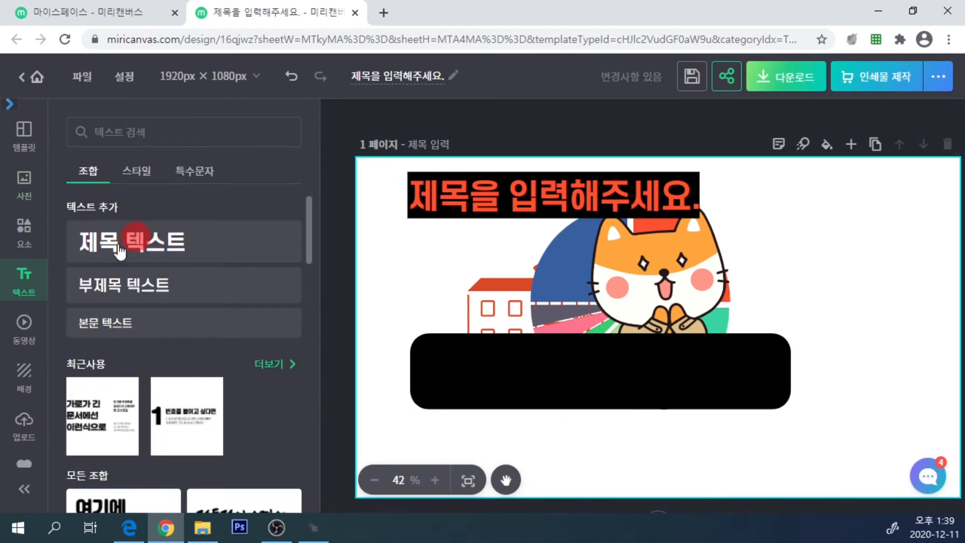
pyautogui.click(536, 331)
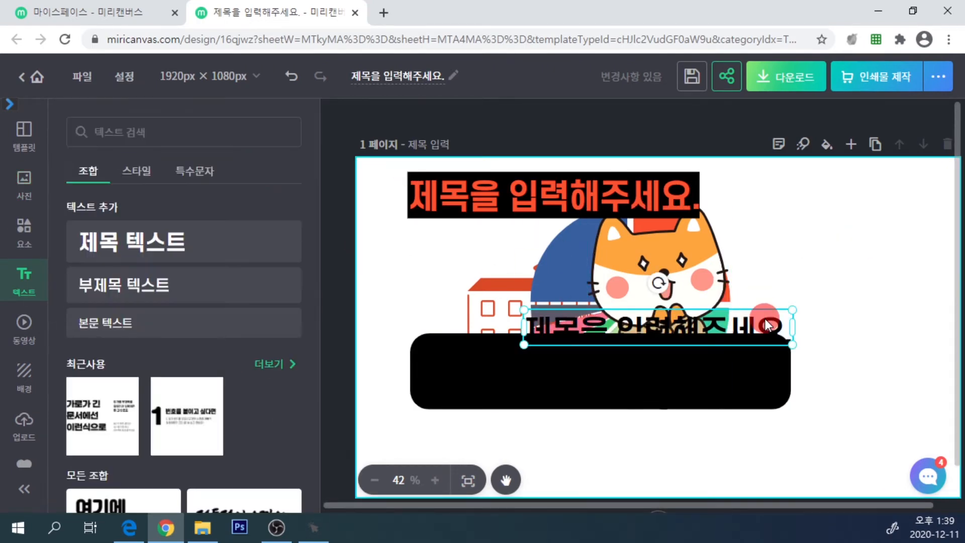
# Recolor the new title text orange-red, #FC5230, and move it inside the black rounded rectangle
pyautogui.click(151, 425)
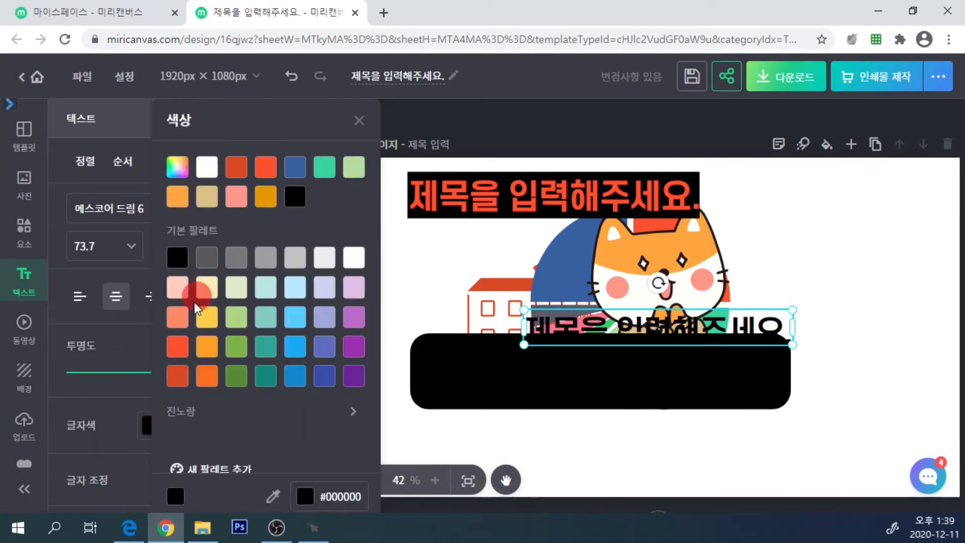
pyautogui.click(266, 168)
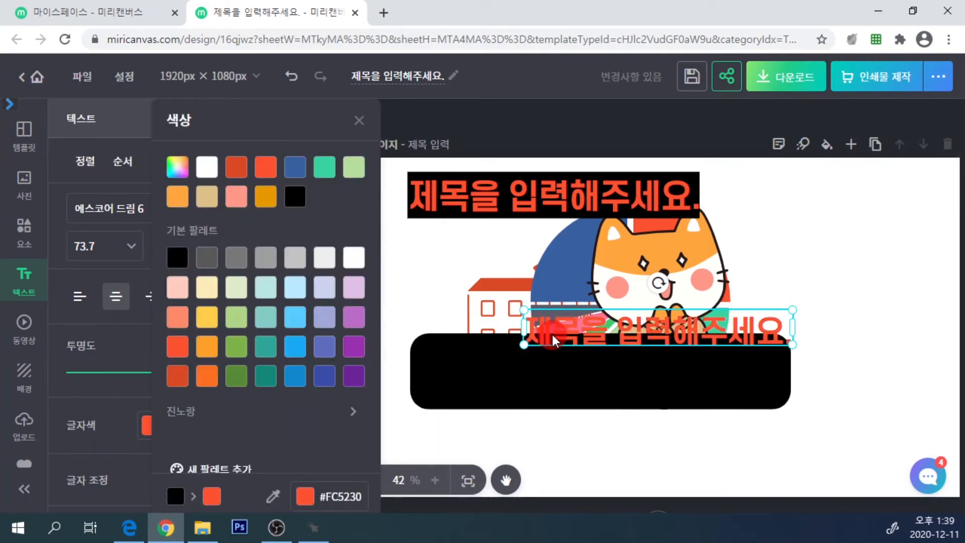
pyautogui.click(553, 341)
pyautogui.click(507, 372)
pyautogui.moveTo(722, 329); pyautogui.dragTo(674, 356)
pyautogui.click(354, 312)
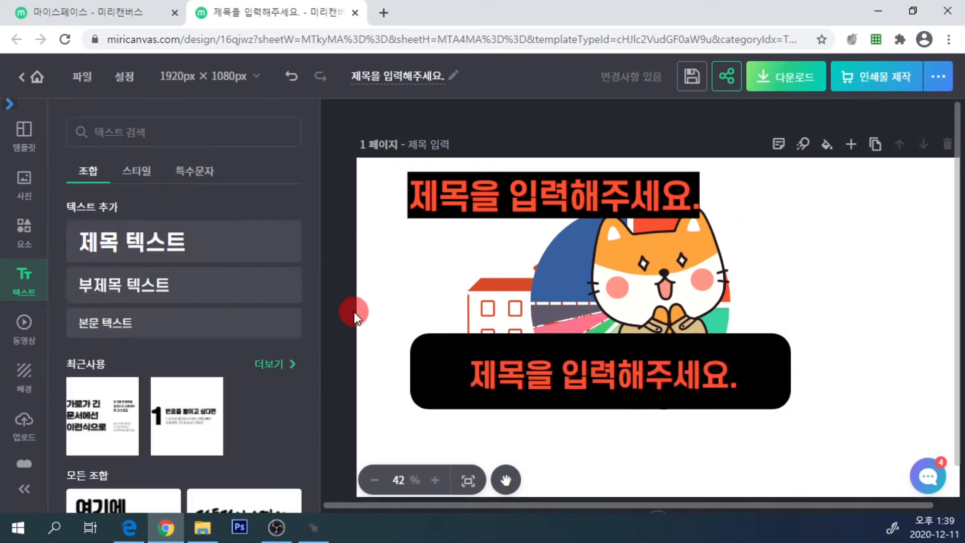
# Shrink the black rounded rectangle to fit more closely around the lower title text
pyautogui.click(444, 385)
pyautogui.moveTo(412, 335); pyautogui.dragTo(438, 357)
pyautogui.moveTo(769, 377)
pyautogui.mouseDown()
pyautogui.moveTo(759, 372)
pyautogui.moveTo(768, 371)
pyautogui.mouseUp()
# Set the upper title text's background color (배경색) to transparent (투명) and deselect it
pyautogui.click(485, 179)
pyautogui.click(398, 198)
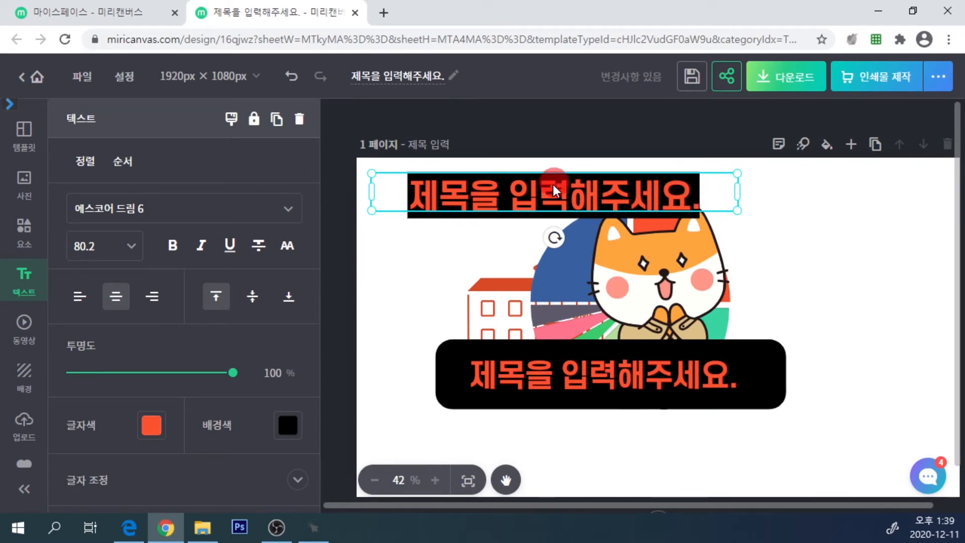
pyautogui.click(510, 191)
pyautogui.click(288, 425)
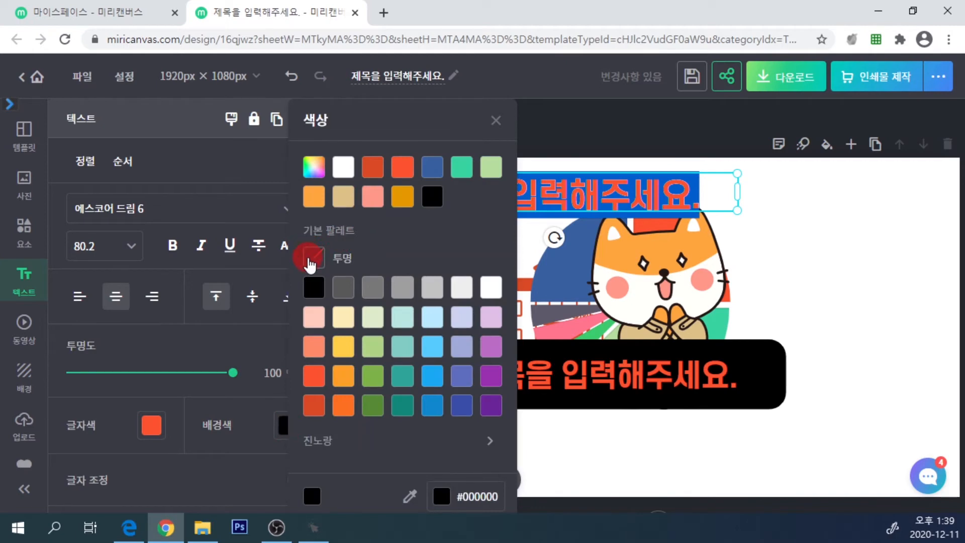
pyautogui.click(309, 258)
pyautogui.click(915, 241)
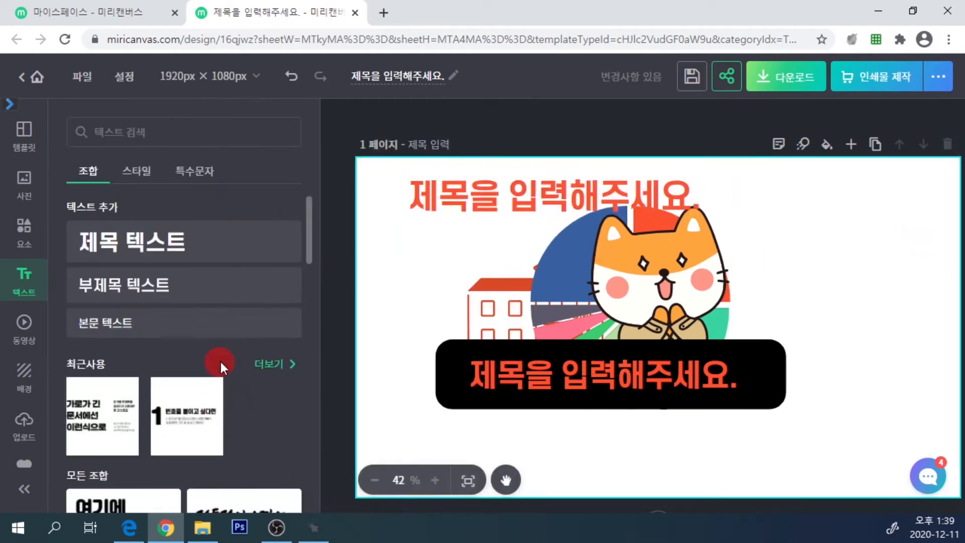
# Look through the ready-made text combinations (조합) and their title layouts
pyautogui.scroll(-3, 219, 366)
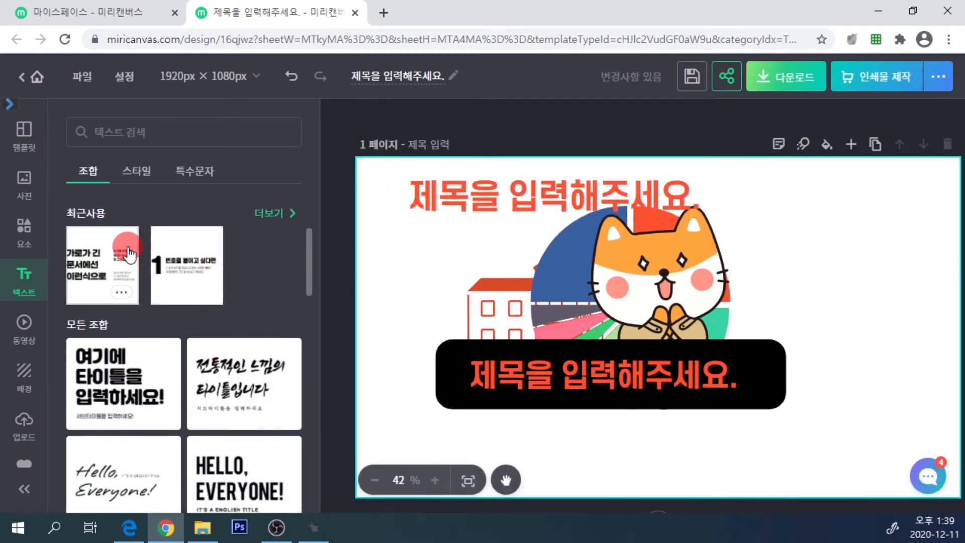
pyautogui.scroll(-2, 149, 329)
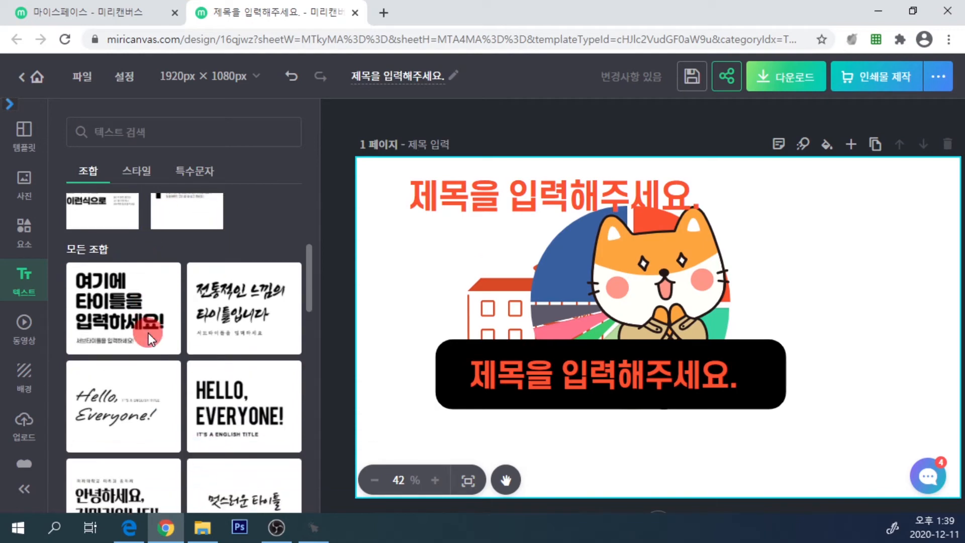
pyautogui.scroll(-1, 149, 317)
pyautogui.scroll(-2, 150, 316)
pyautogui.scroll(-1, 236, 291)
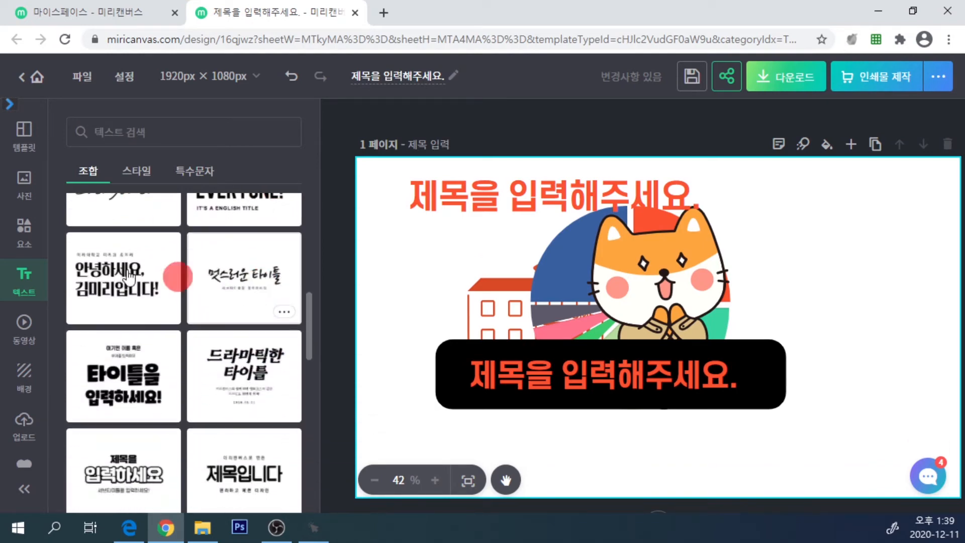
pyautogui.scroll(-3, 125, 283)
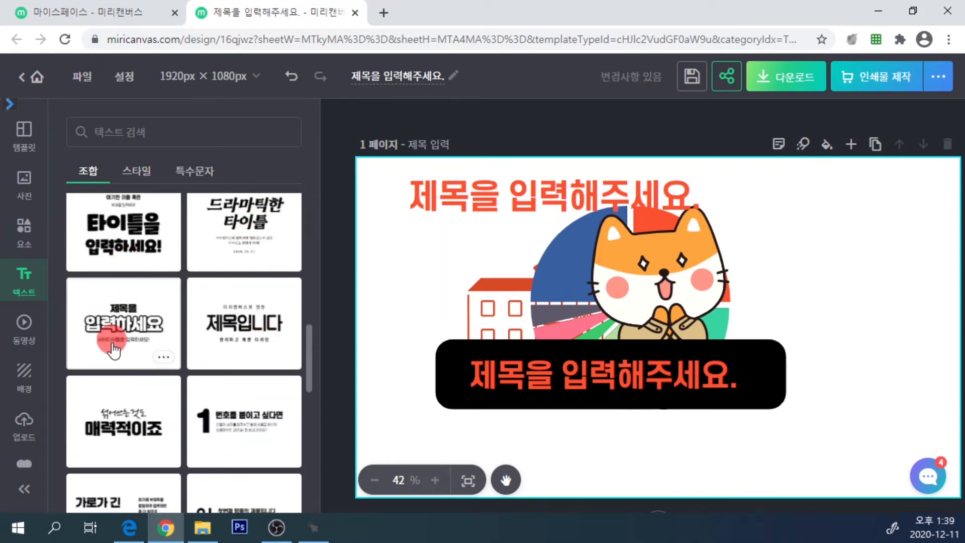
pyautogui.scroll(-8, 129, 425)
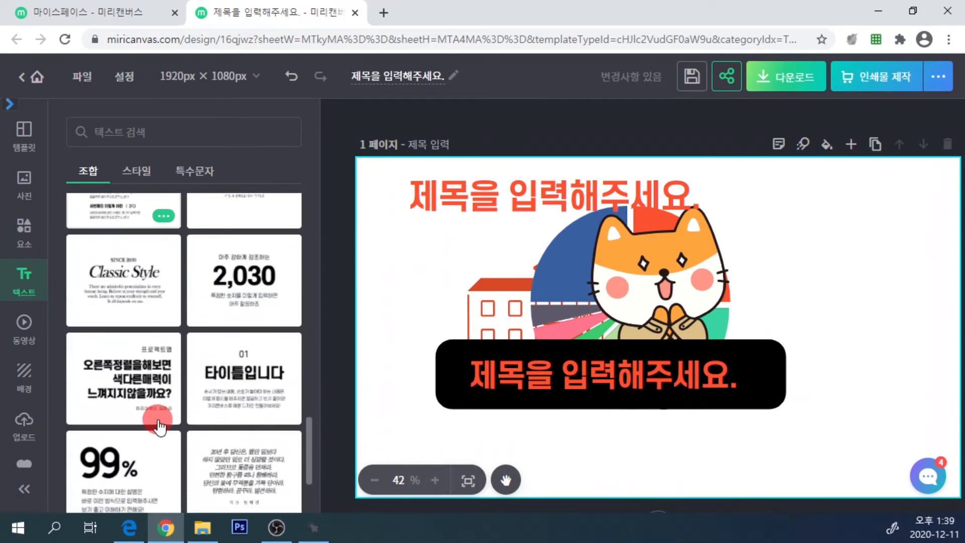
pyautogui.scroll(-2, 128, 400)
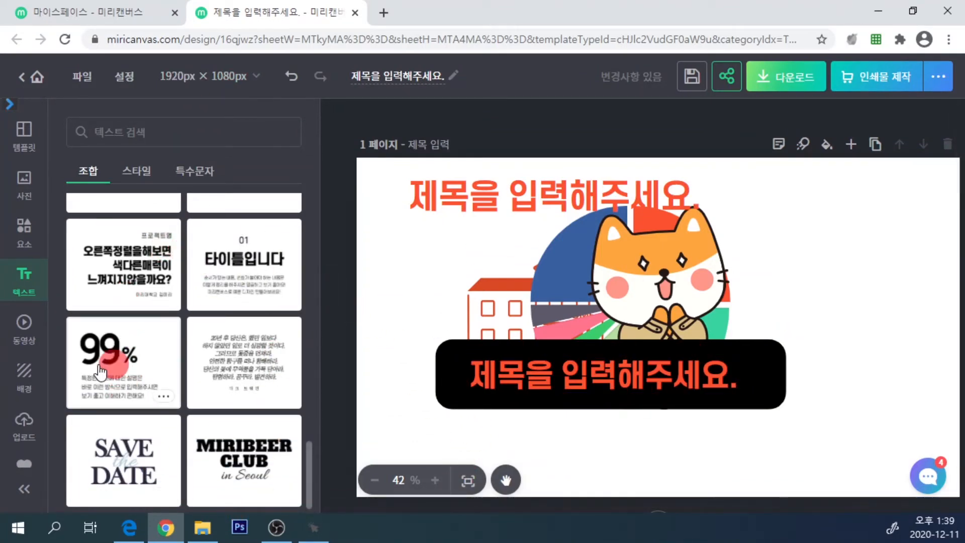
# Move the lower title text off-center toward the bottom of the black rectangle
pyautogui.click(545, 366)
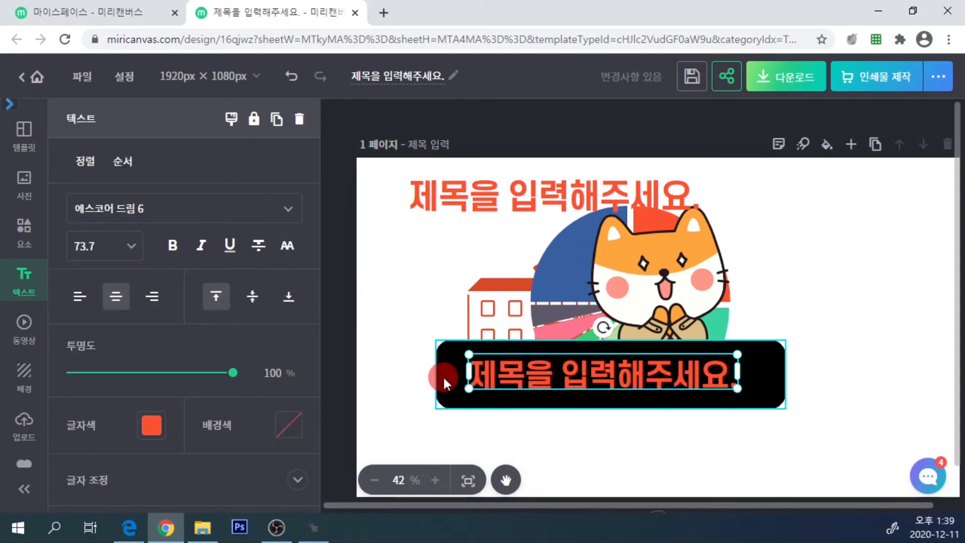
pyautogui.moveTo(512, 374); pyautogui.dragTo(482, 386)
pyautogui.click(385, 375)
pyautogui.click(493, 386)
pyautogui.click(343, 406)
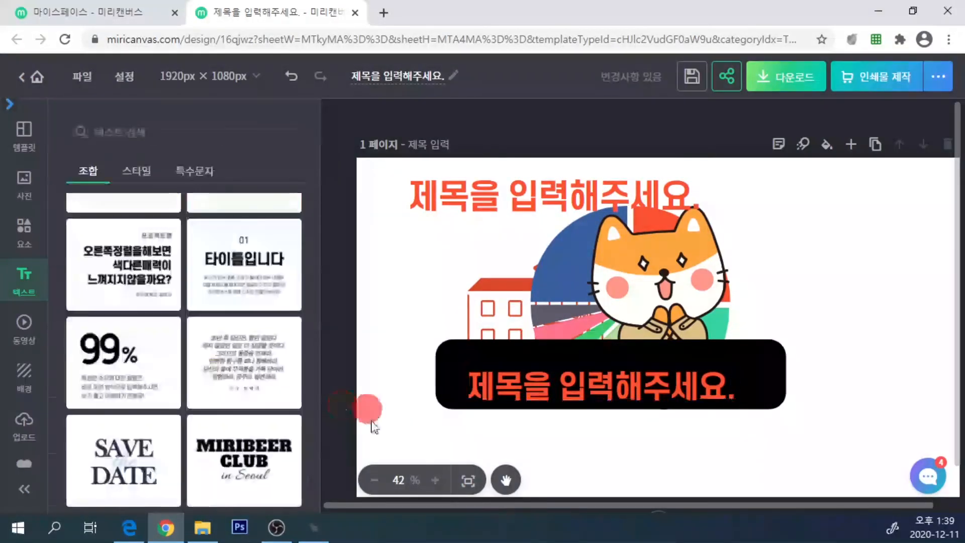
# Align the lower title text and the black rectangle to each other with center (가운데) and middle (중간) alignment
pyautogui.click(639, 382)
pyautogui.keyDown('shift'); pyautogui.click(759, 378); pyautogui.keyUp('shift')
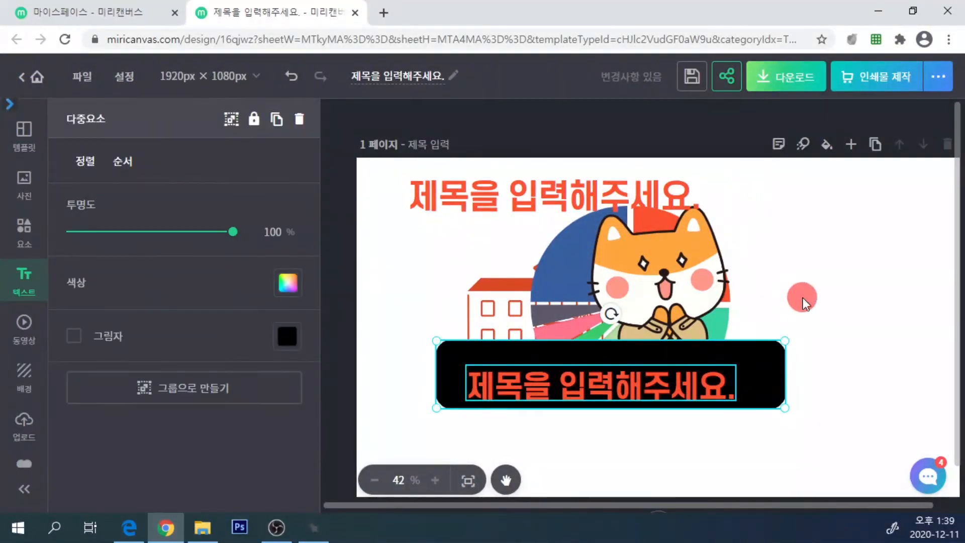
pyautogui.click(82, 161)
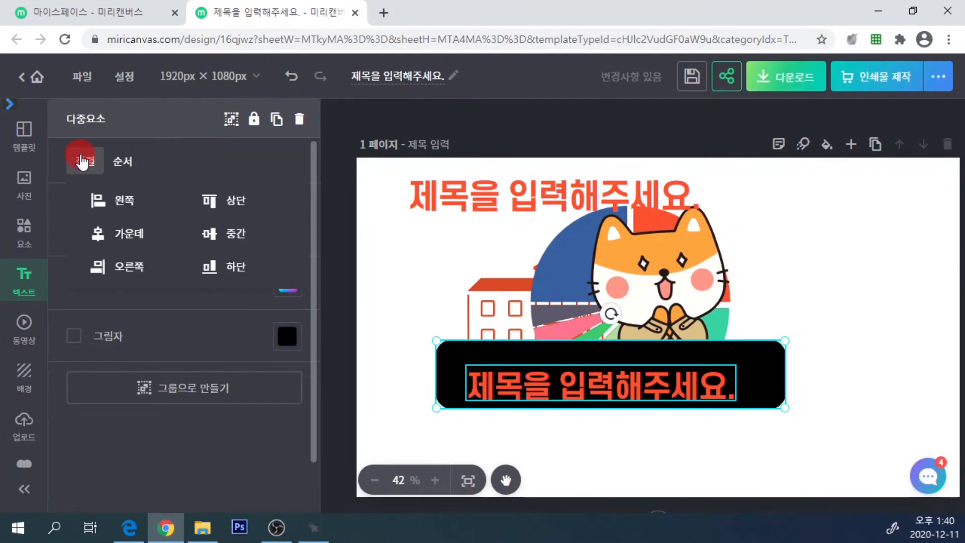
pyautogui.click(141, 237)
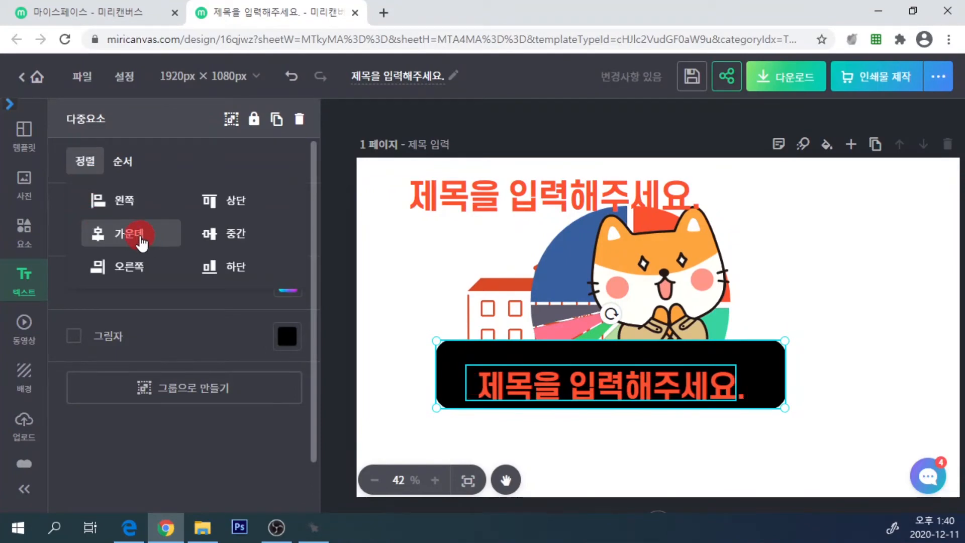
pyautogui.click(218, 234)
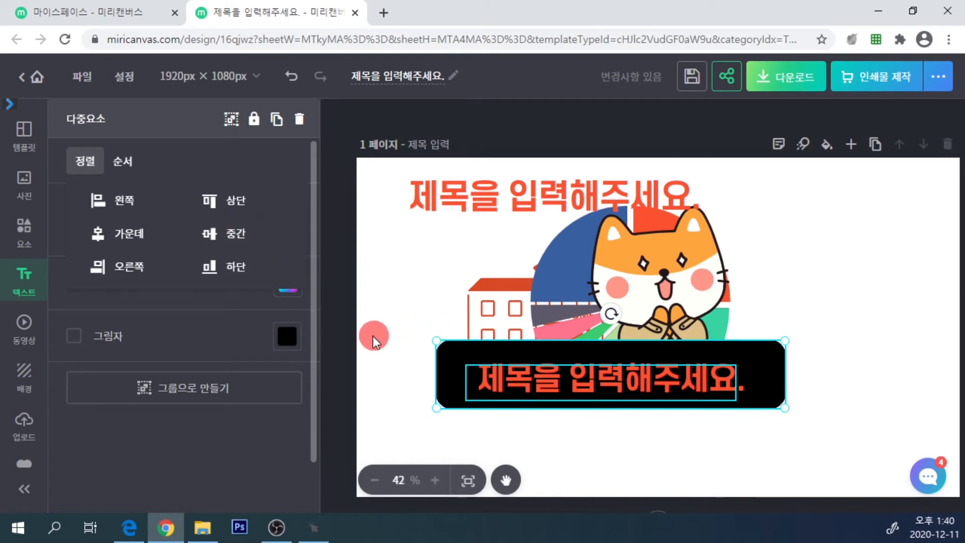
pyautogui.click(361, 329)
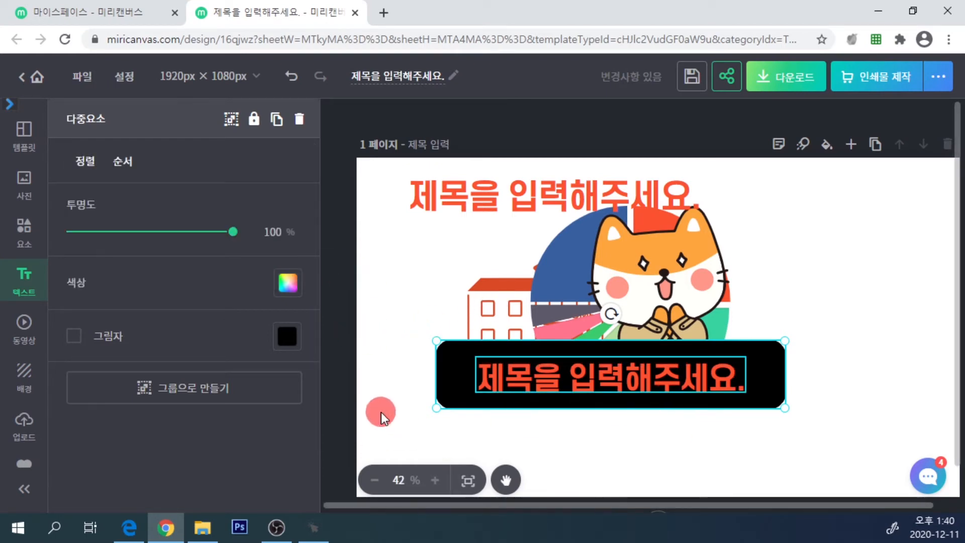
pyautogui.click(336, 405)
pyautogui.click(582, 433)
# Try the top, middle and bottom vertical text alignments on the lower title, ending on top alignment (상단 정렬)
pyautogui.click(628, 370)
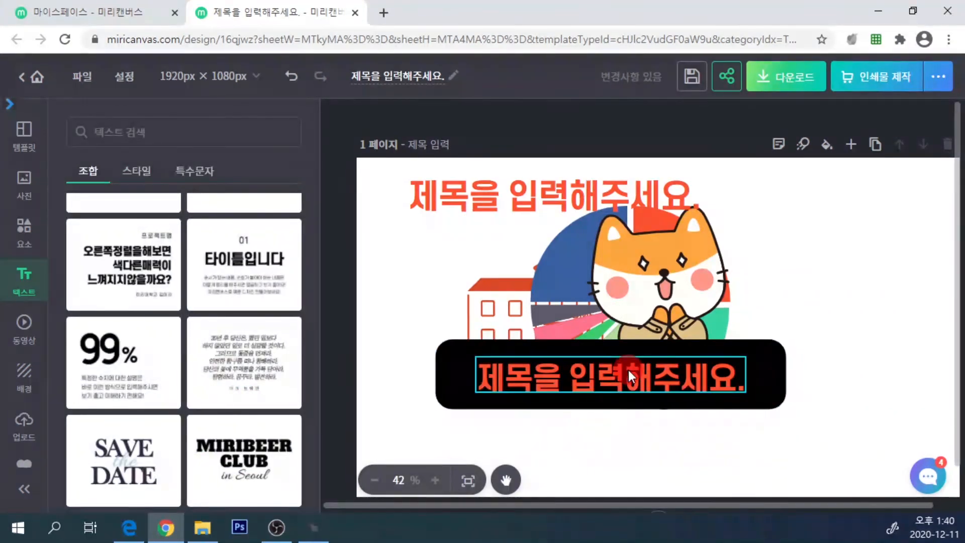
pyautogui.click(628, 372)
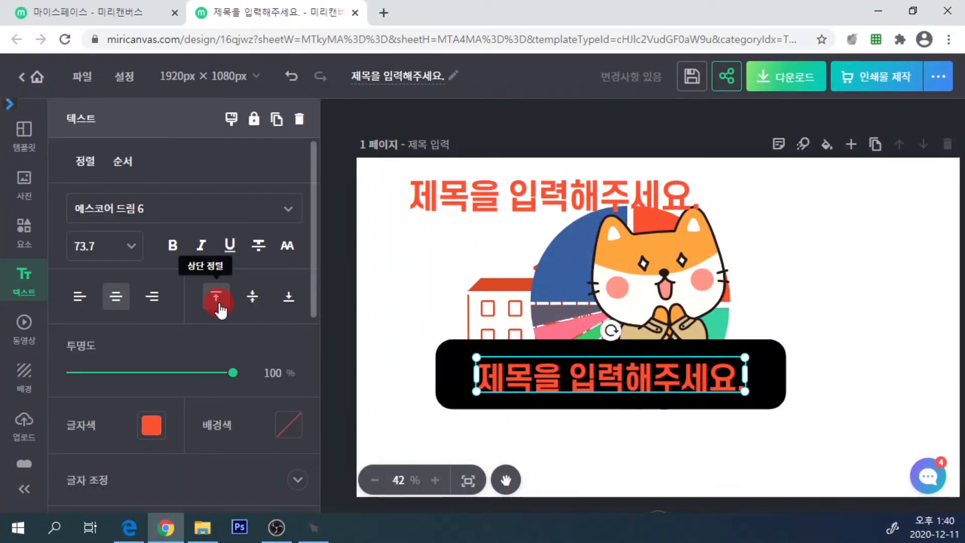
pyautogui.click(253, 298)
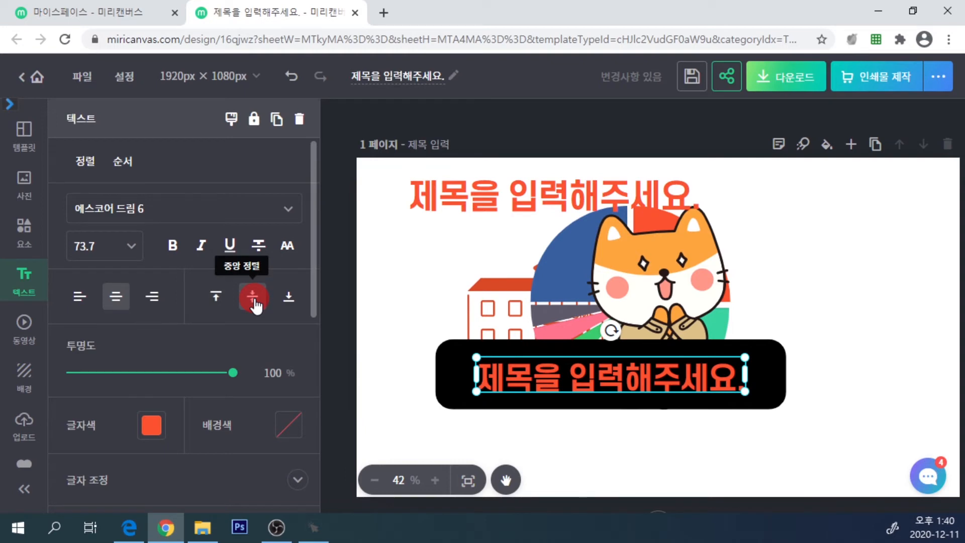
pyautogui.click(216, 298)
pyautogui.click(288, 298)
pyautogui.click(253, 297)
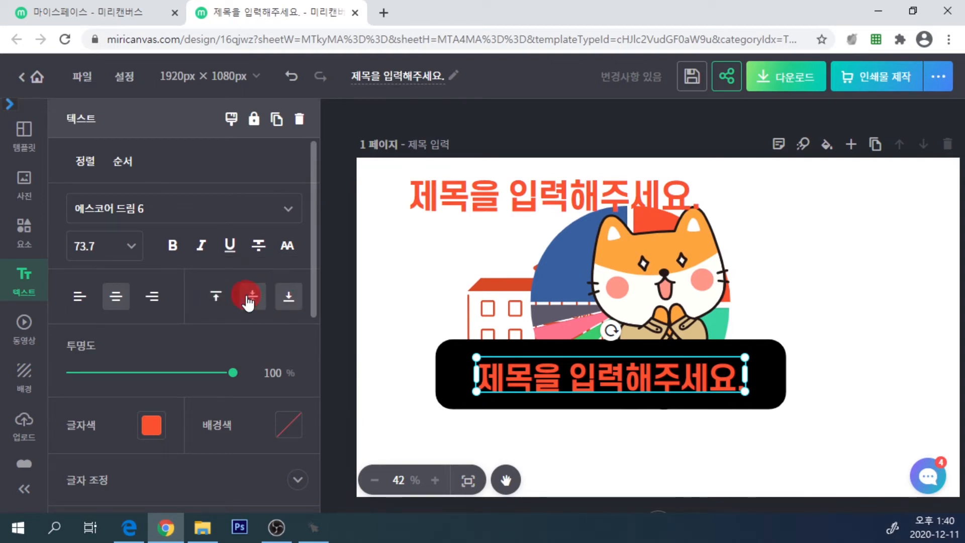
pyautogui.click(216, 298)
pyautogui.click(253, 298)
pyautogui.click(285, 299)
pyautogui.click(216, 297)
pyautogui.click(251, 299)
pyautogui.click(221, 301)
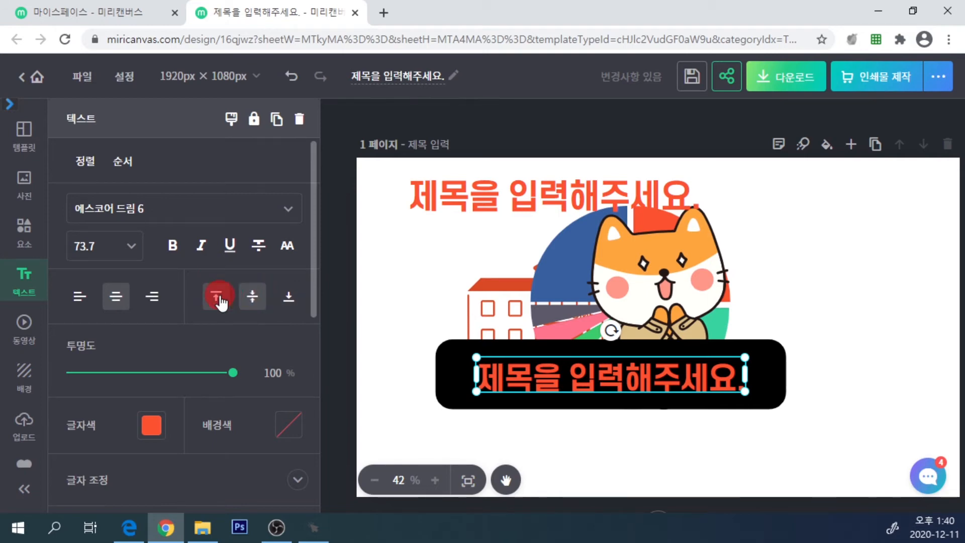
pyautogui.click(434, 395)
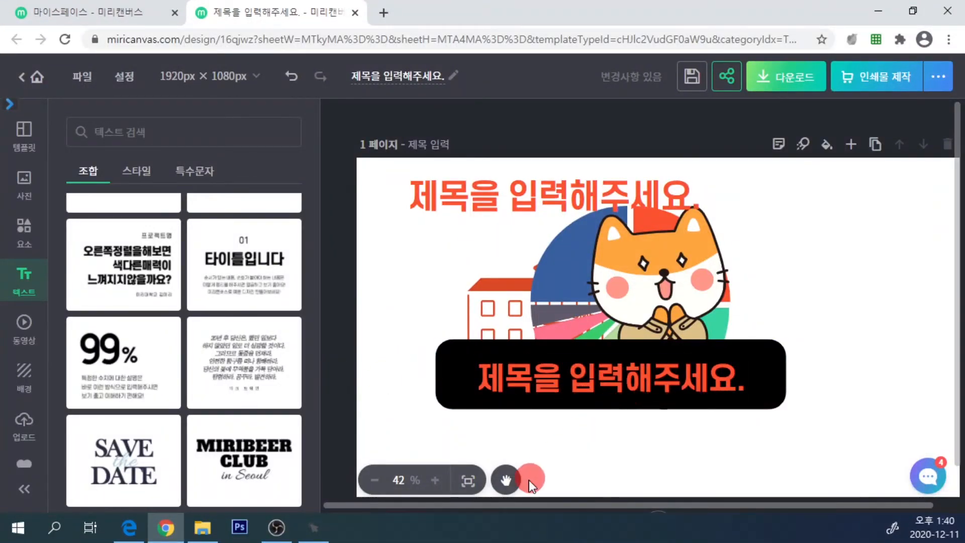
# Nudge the lower title text slightly upward within the black rectangle
pyautogui.click(602, 375)
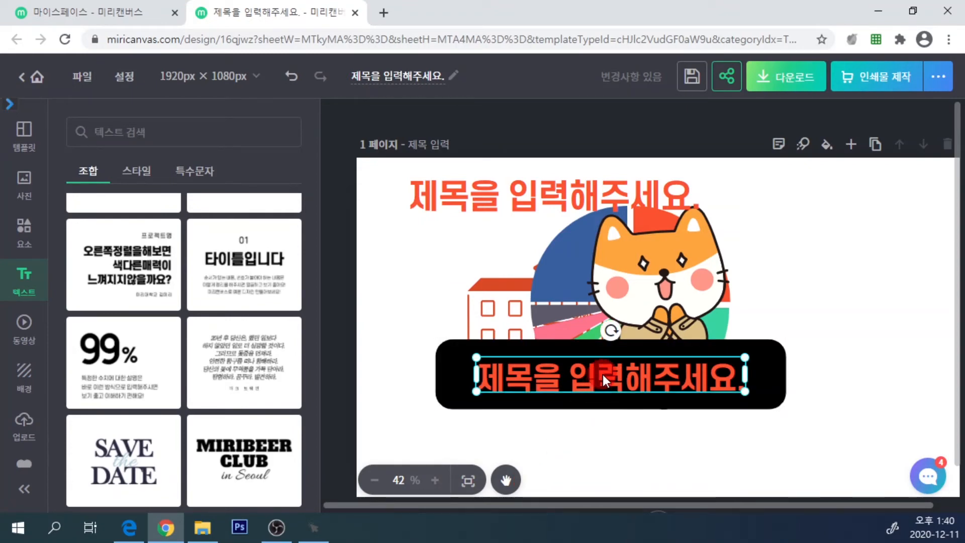
pyautogui.click(603, 372)
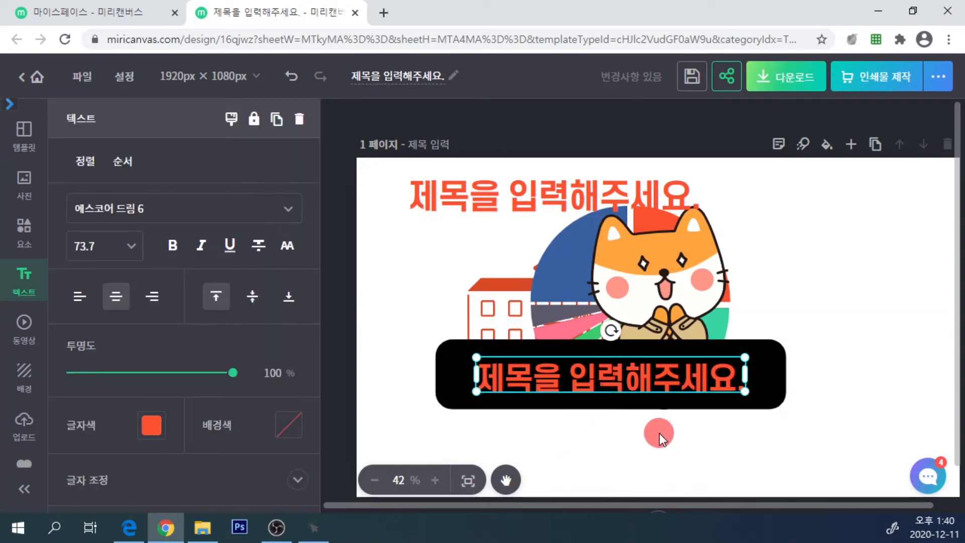
pyautogui.press('Up')
pyautogui.press('Up')
pyautogui.press('Up')
pyautogui.press('Up')
pyautogui.press('Up')
pyautogui.press('Up')
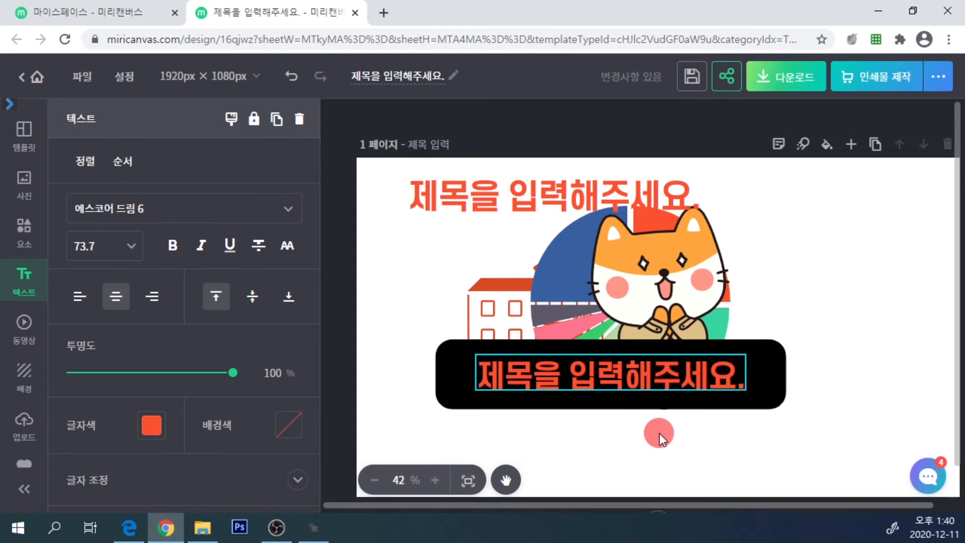
# Select the lower title text together with the black rectangle behind it, and clear the selection
pyautogui.click(348, 373)
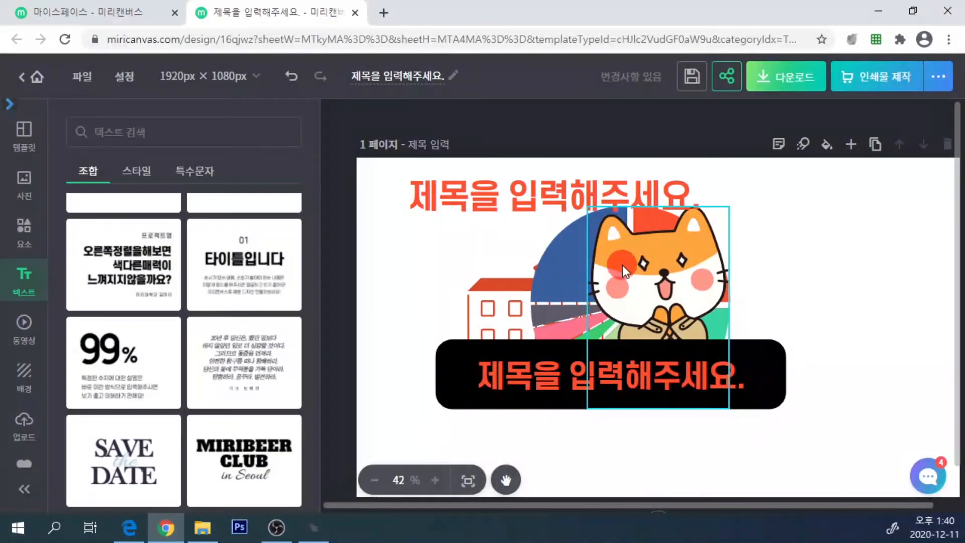
pyautogui.click(594, 373)
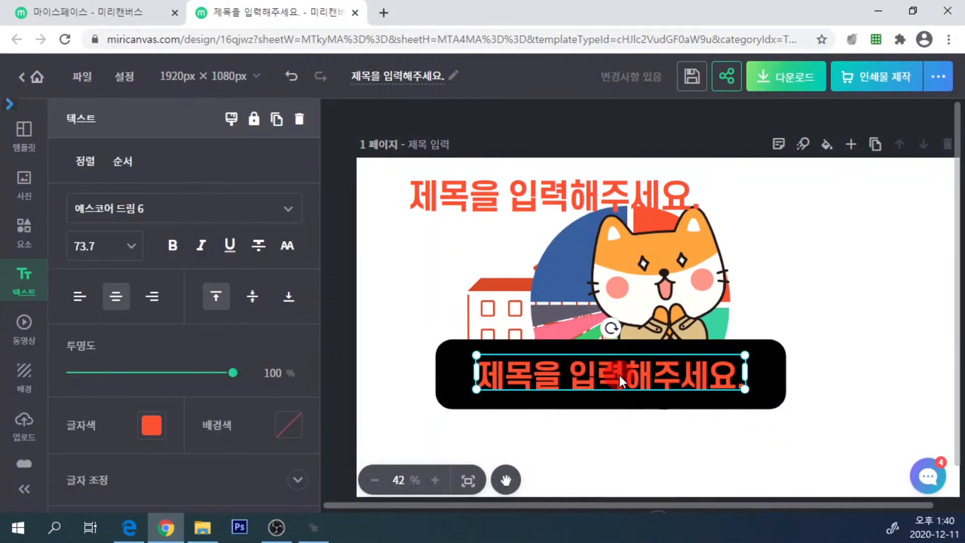
pyautogui.keyDown('shift'); pyautogui.click(447, 378); pyautogui.keyUp('shift')
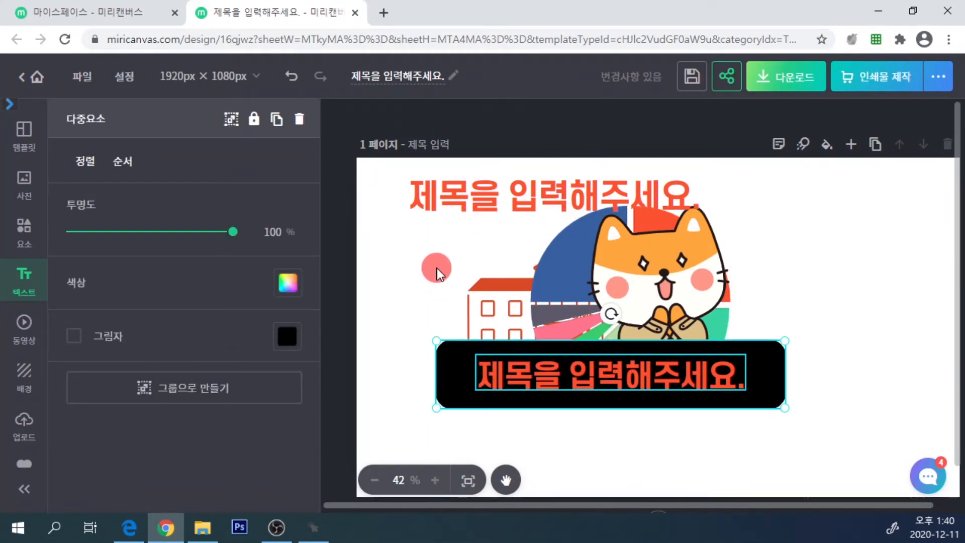
pyautogui.click(392, 403)
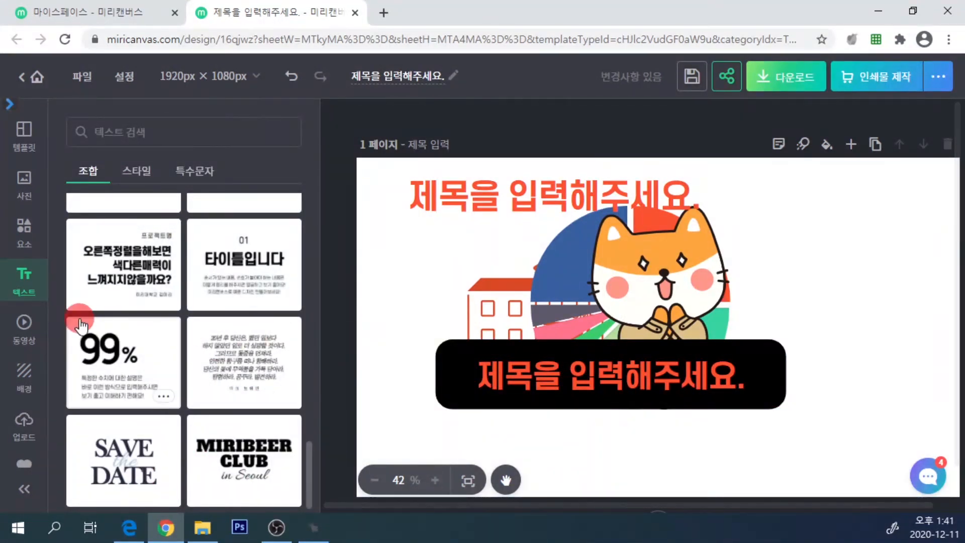
# Examine the video (동영상) insertion options, including adding a YouTube video by its URL
pyautogui.click(23, 326)
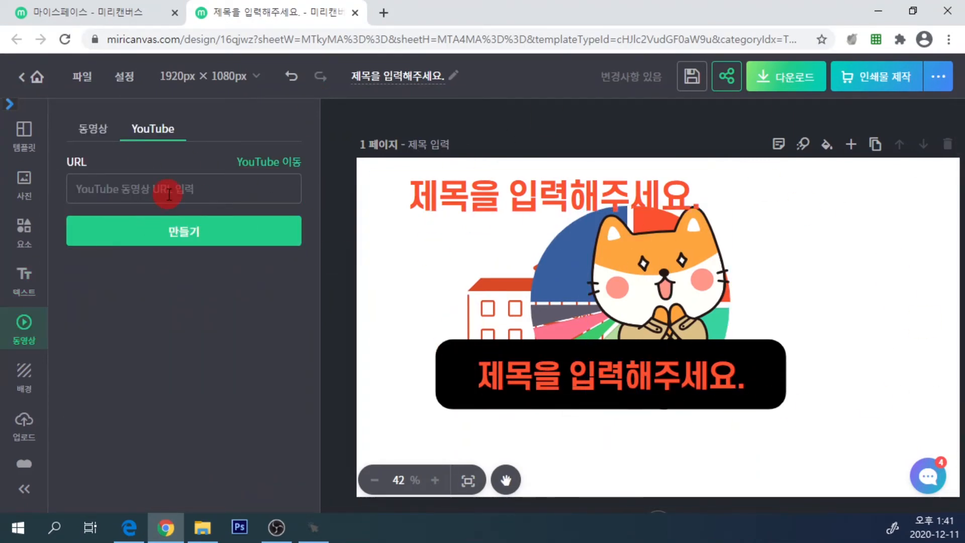
pyautogui.click(75, 136)
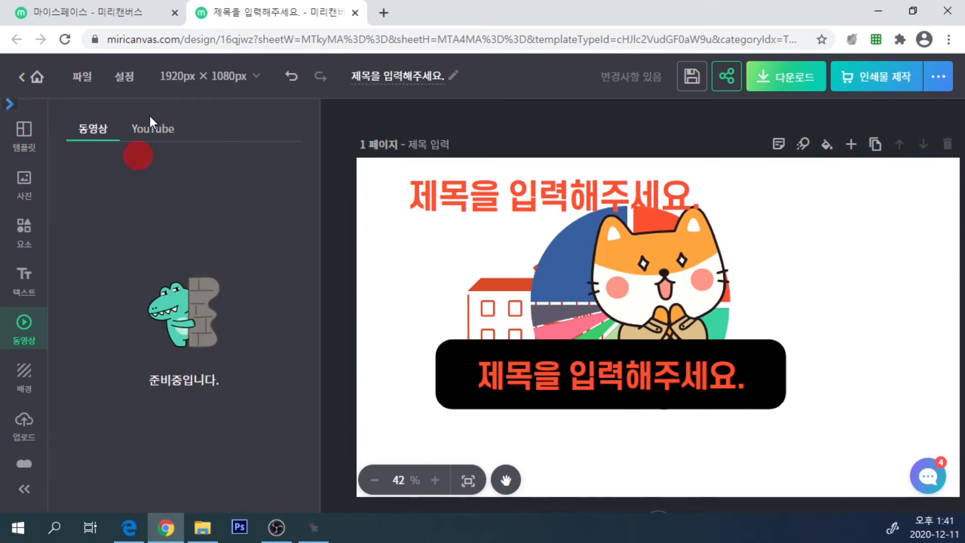
pyautogui.click(172, 136)
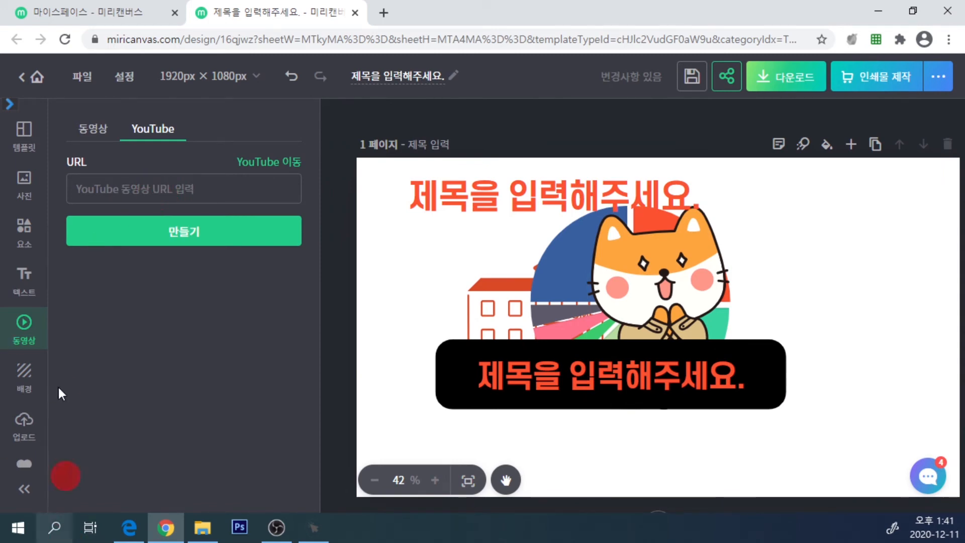
# Browse the background patterns and apply the pink heart pattern as the page background
pyautogui.click(24, 376)
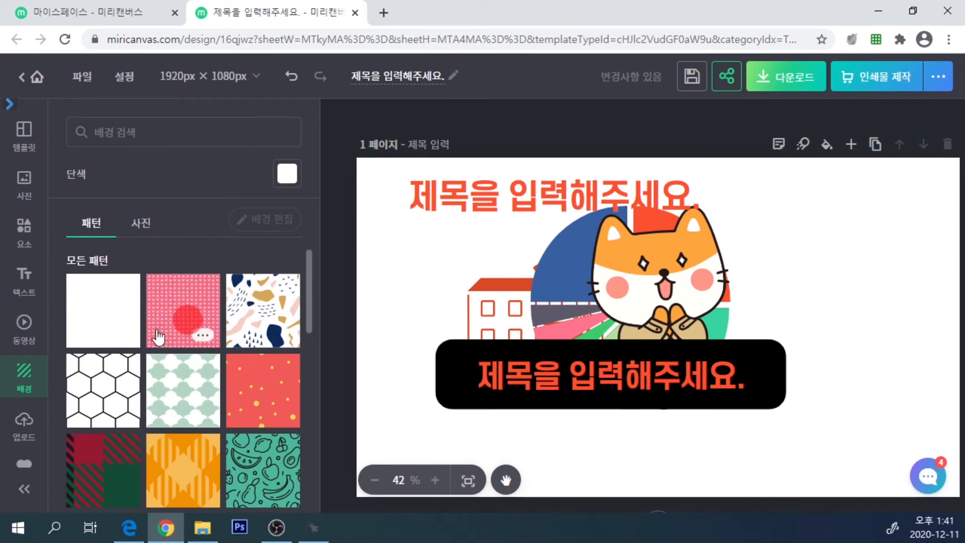
pyautogui.scroll(-2, 150, 369)
pyautogui.scroll(-4, 150, 369)
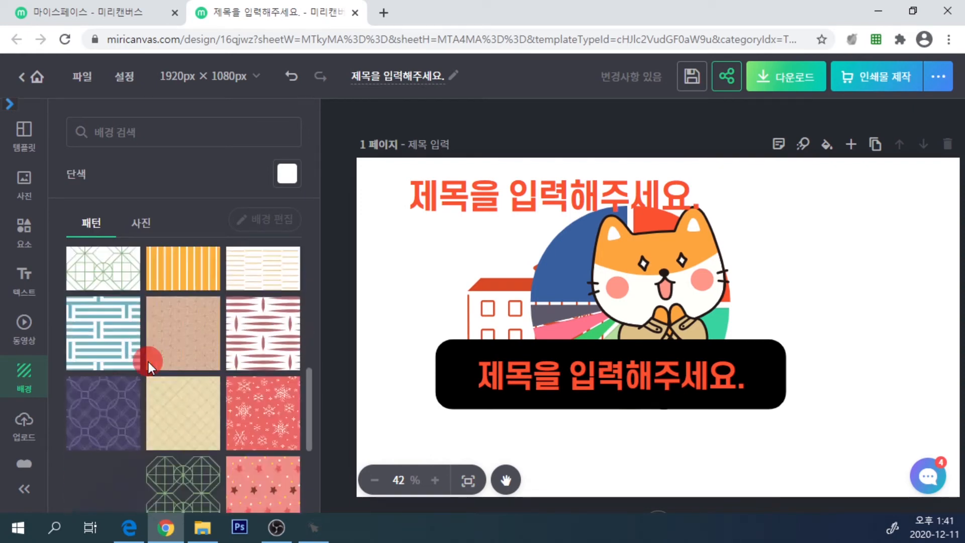
pyautogui.scroll(6, 146, 365)
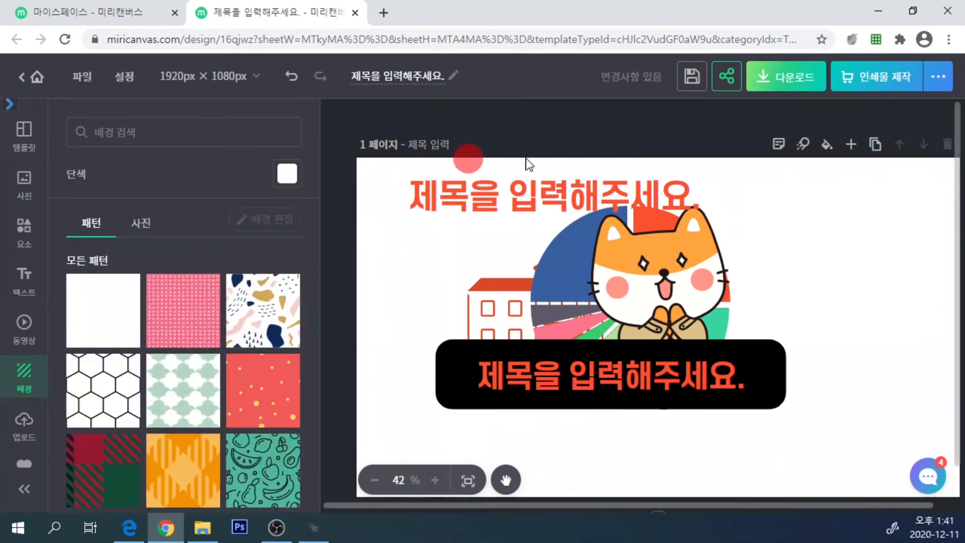
pyautogui.scroll(-6, 168, 392)
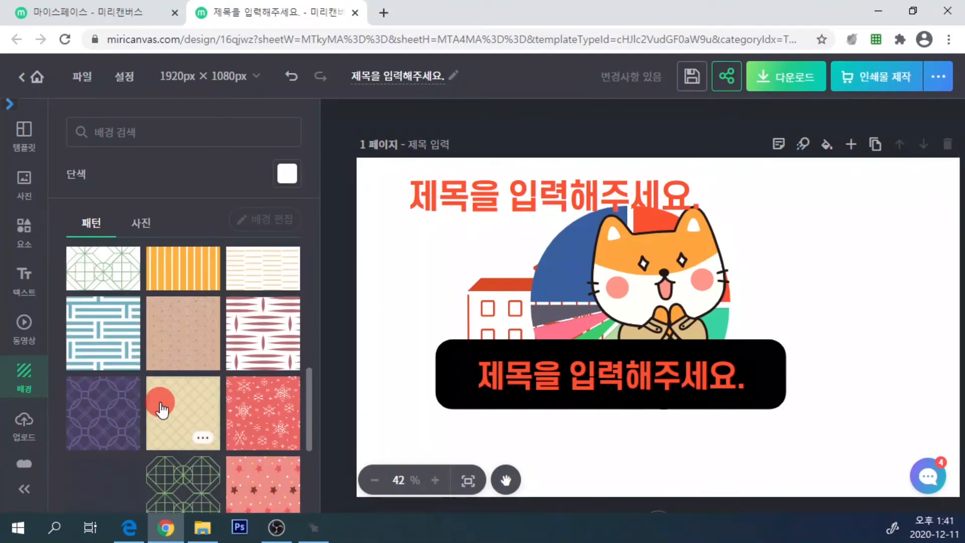
pyautogui.scroll(5, 162, 406)
pyautogui.scroll(2, 162, 407)
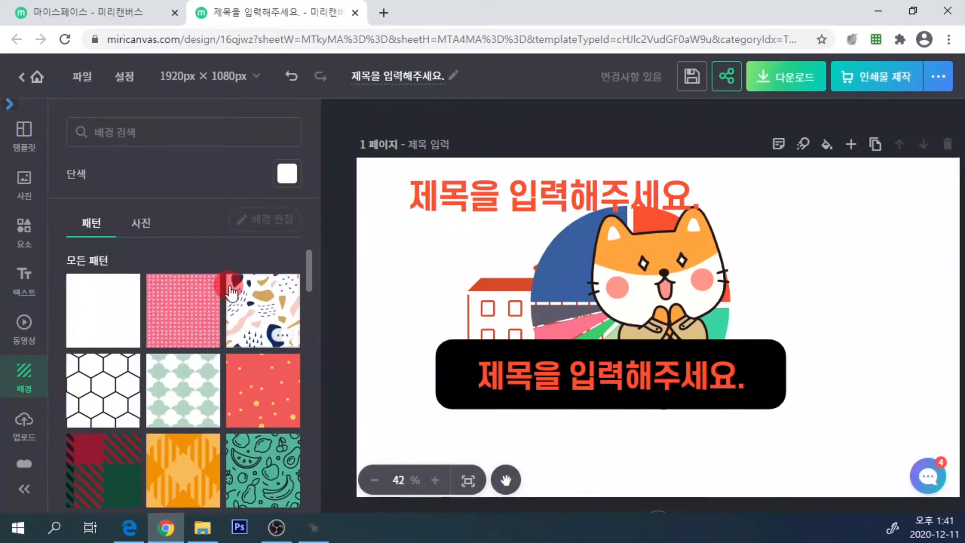
pyautogui.click(169, 304)
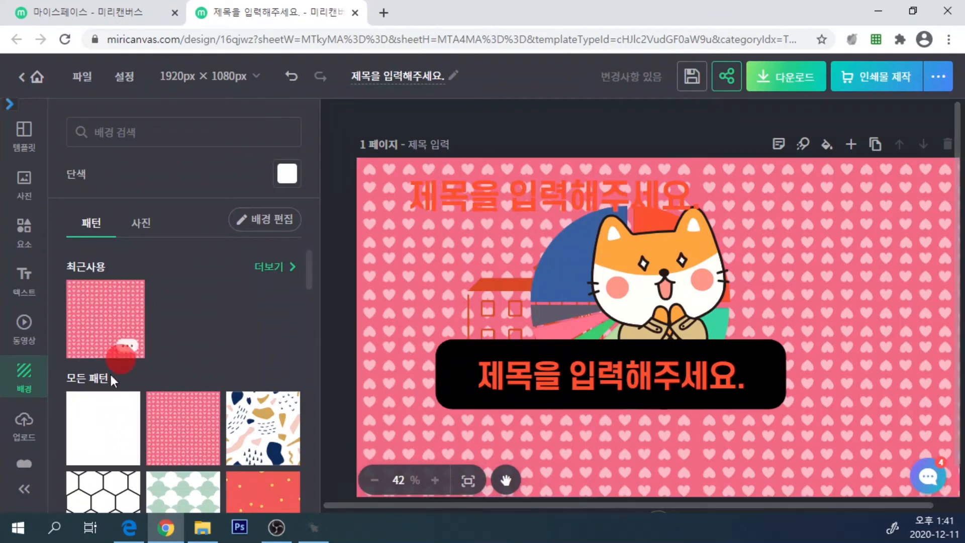
# Try the red dotted and orange patterns as the page background, ending on the beige diagonal lattice pattern
pyautogui.click(285, 430)
pyautogui.scroll(-2, 287, 431)
pyautogui.click(287, 432)
pyautogui.scroll(-2, 288, 431)
pyautogui.click(151, 442)
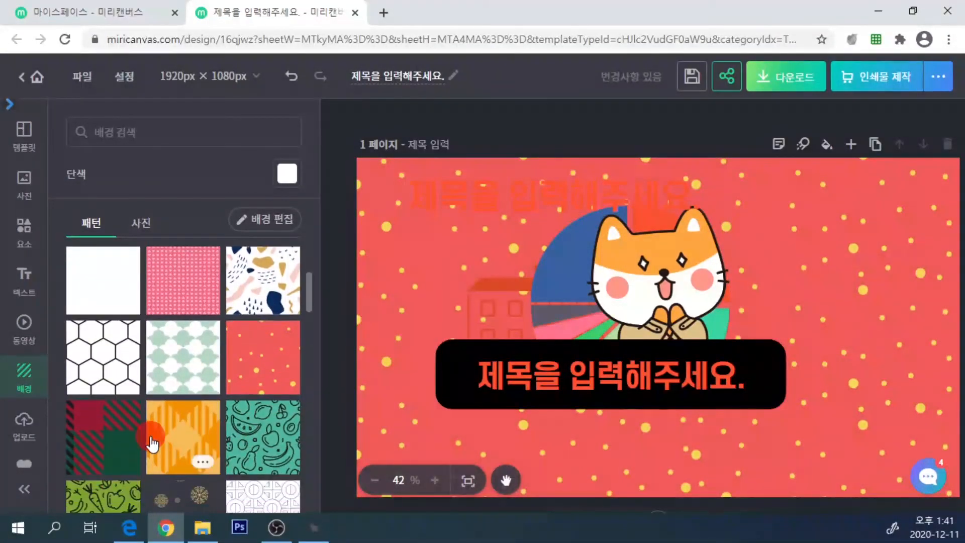
pyautogui.click(262, 410)
pyautogui.scroll(-5, 221, 423)
pyautogui.click(199, 398)
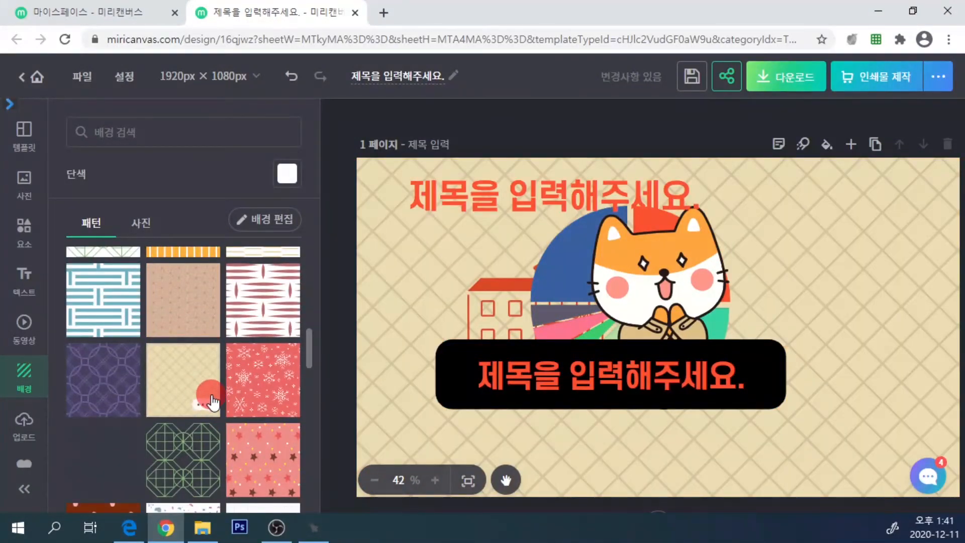
pyautogui.scroll(10, 203, 408)
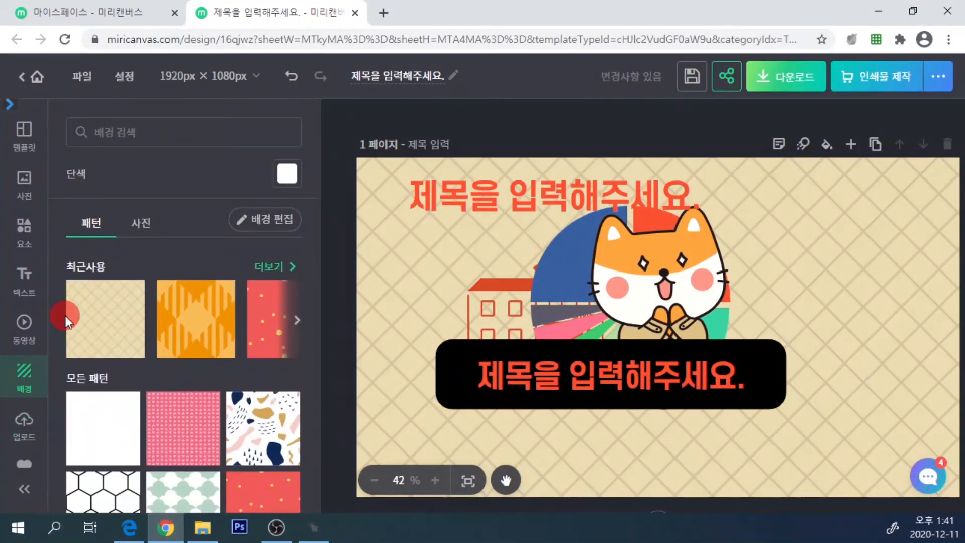
# Upload the collage image from the computer's file folder onto the page, and enlarge it over the page's right half
pyautogui.click(25, 427)
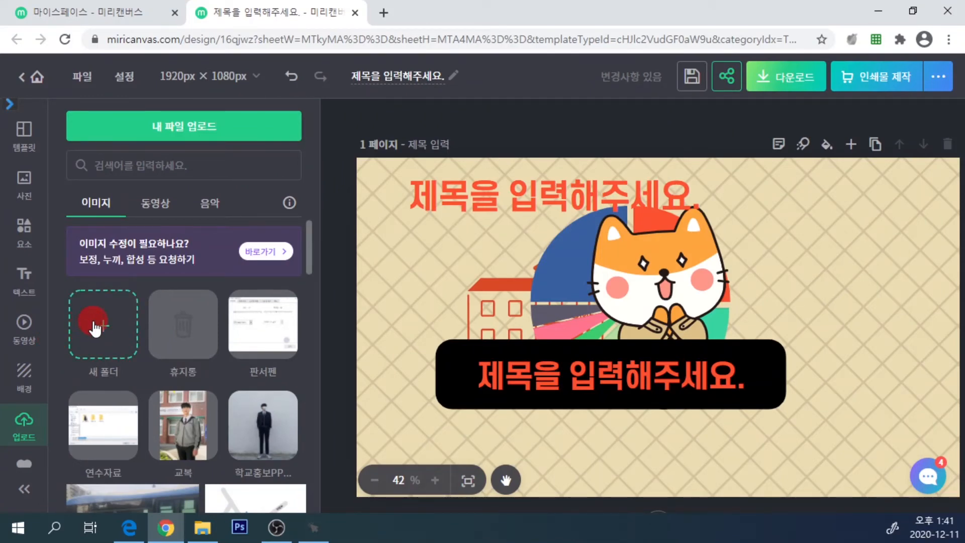
pyautogui.click(410, 282)
pyautogui.click(30, 438)
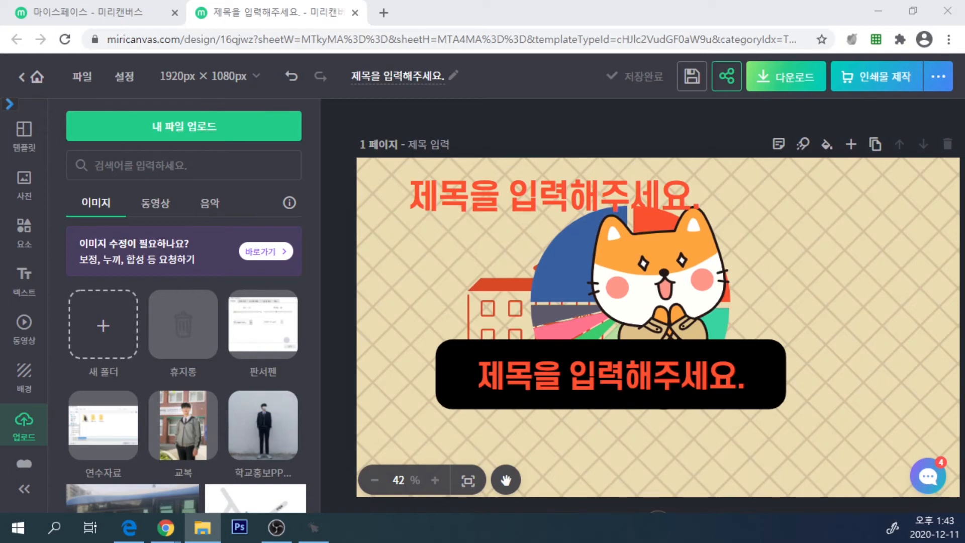
pyautogui.moveTo(271, 542); pyautogui.dragTo(377, 258)
pyautogui.moveTo(442, 372); pyautogui.dragTo(758, 253)
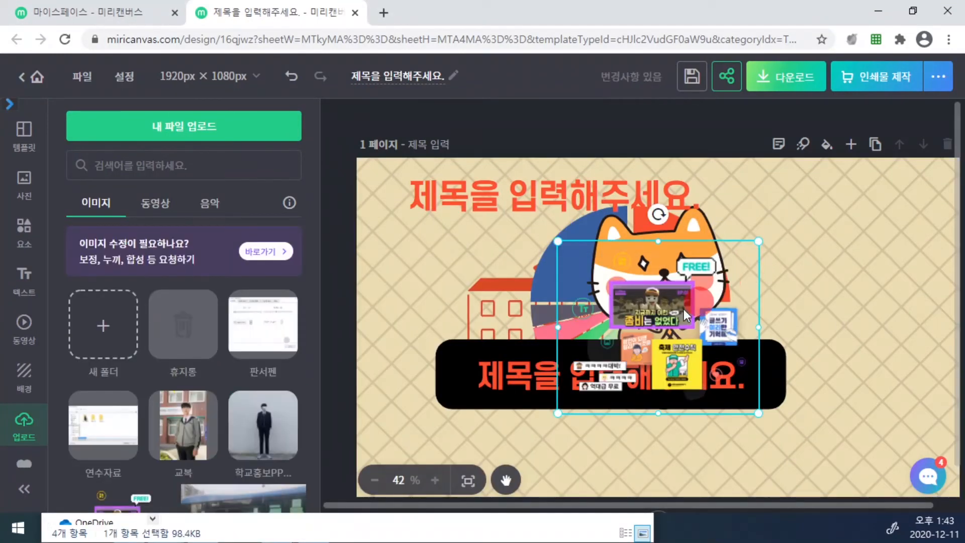
pyautogui.moveTo(664, 298); pyautogui.dragTo(847, 241)
pyautogui.moveTo(740, 358); pyautogui.dragTo(603, 476)
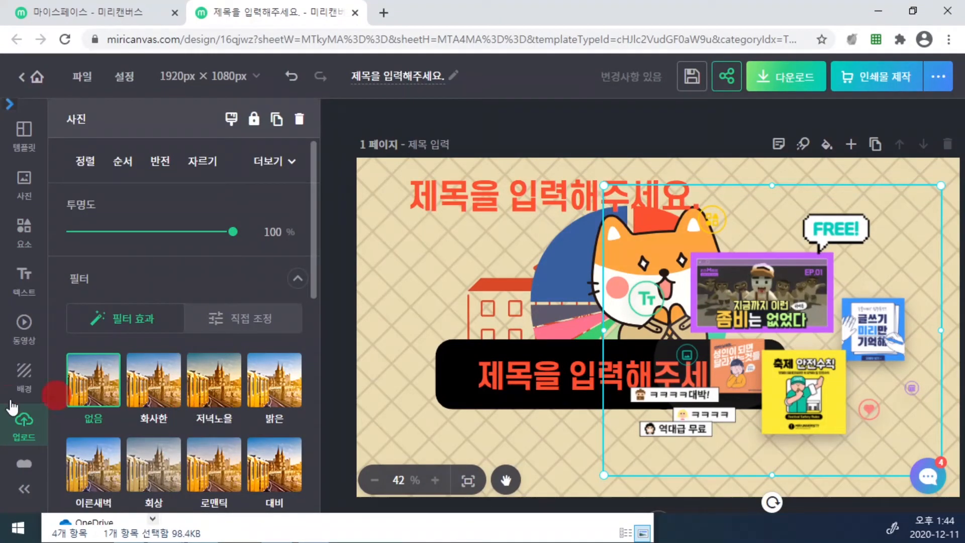
# Look through the folders and pictures stored among the uploaded images
pyautogui.click(342, 314)
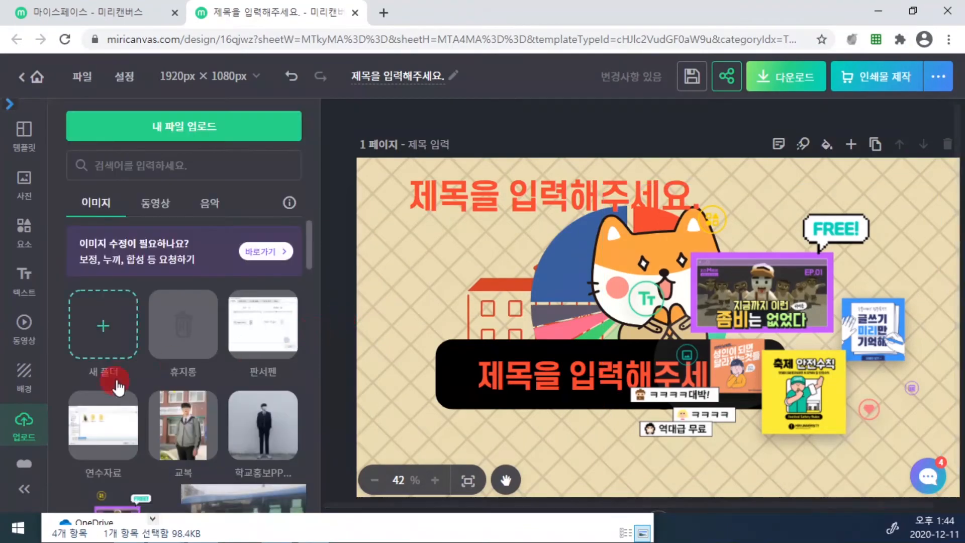
pyautogui.scroll(-5, 155, 355)
pyautogui.scroll(10, 153, 372)
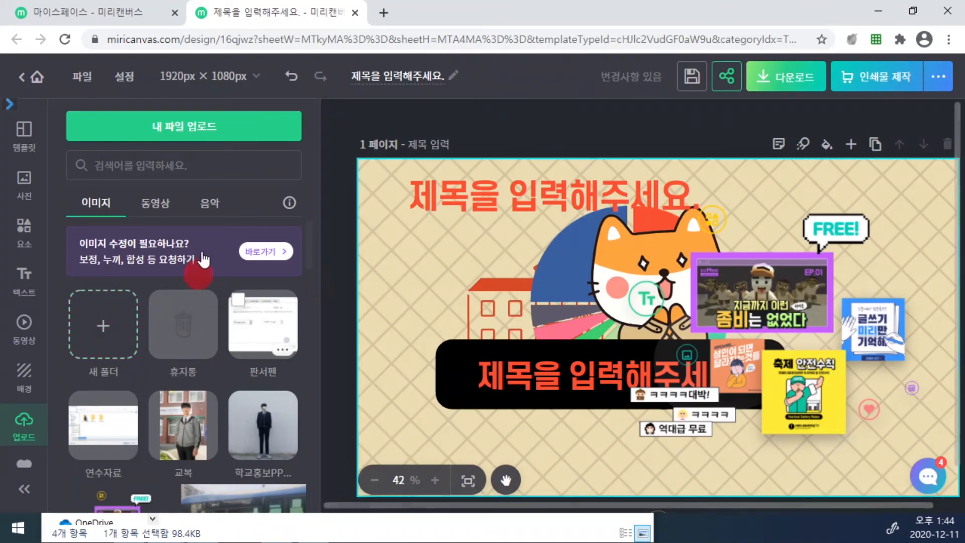
pyautogui.scroll(-10, 201, 276)
pyautogui.scroll(10, 240, 364)
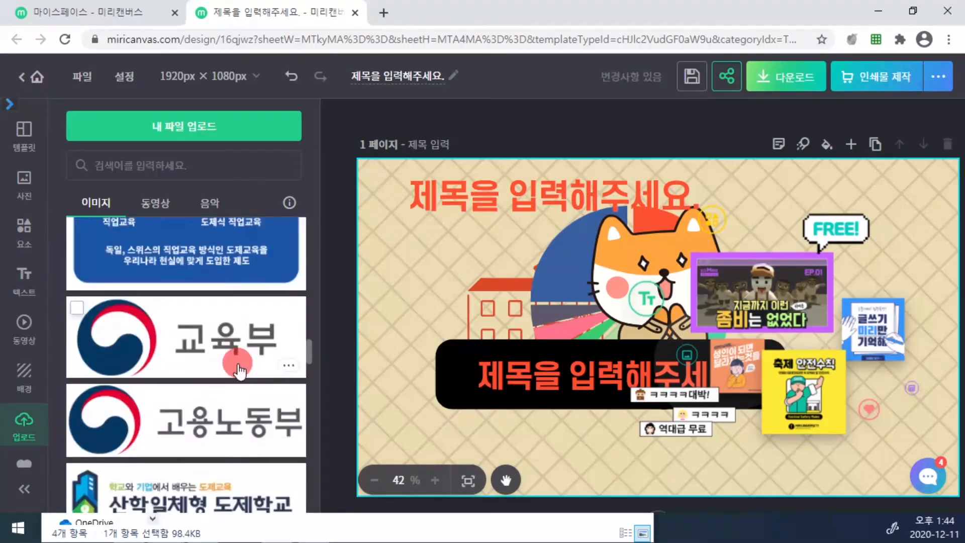
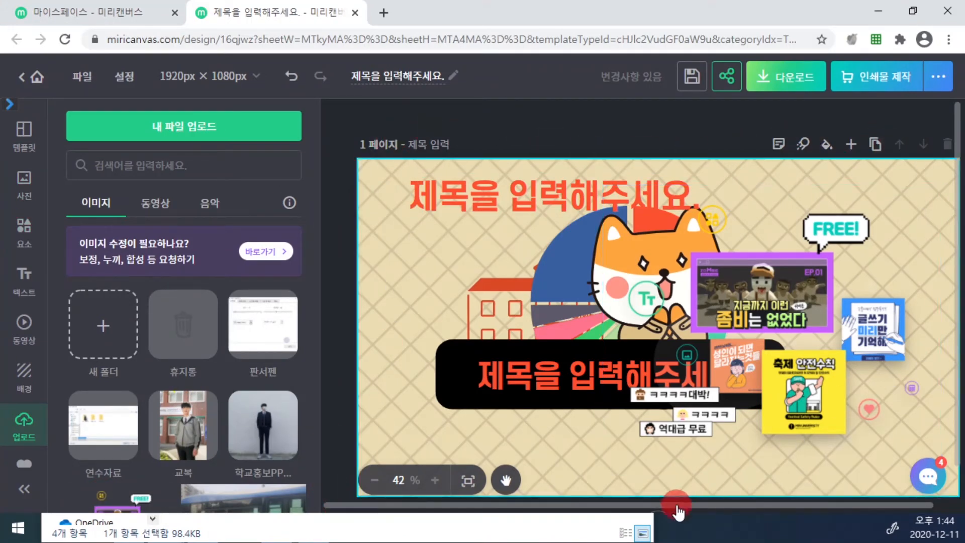
# Select all elements on the page and delete them
pyautogui.moveTo(674, 506); pyautogui.dragTo(716, 507)
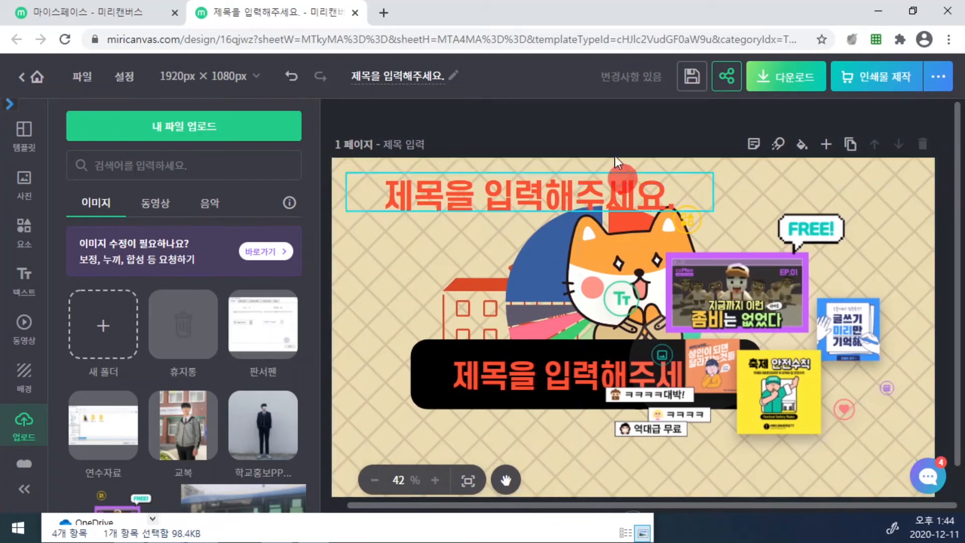
pyautogui.hotkey('ctrl', 'a')
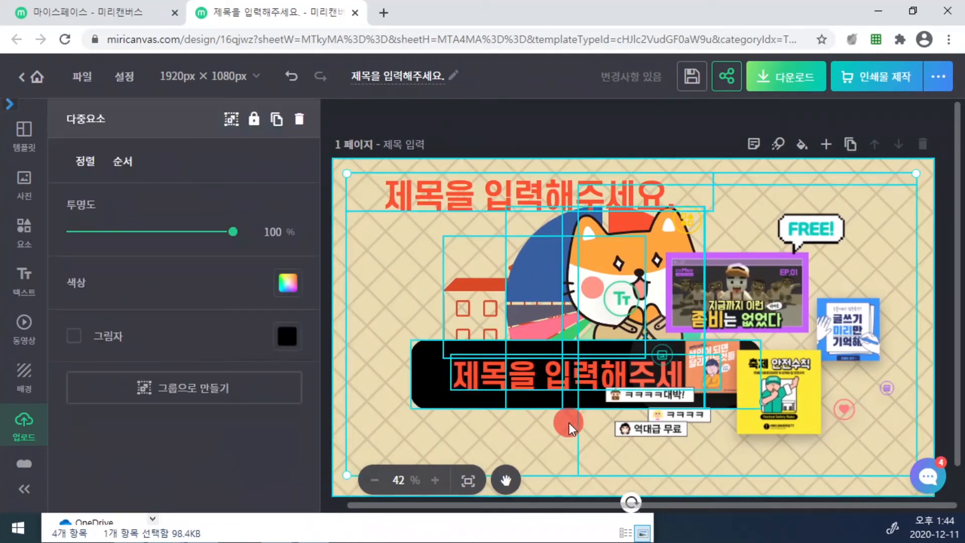
pyautogui.press('Delete')
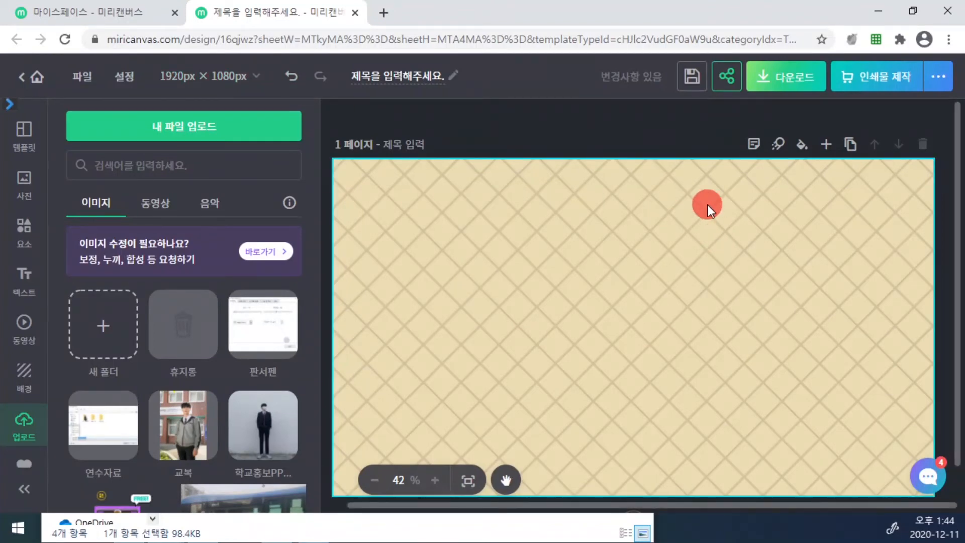
# Replace the beige lattice background with the plain white pattern
pyautogui.click(24, 372)
pyautogui.click(97, 319)
pyautogui.click(96, 440)
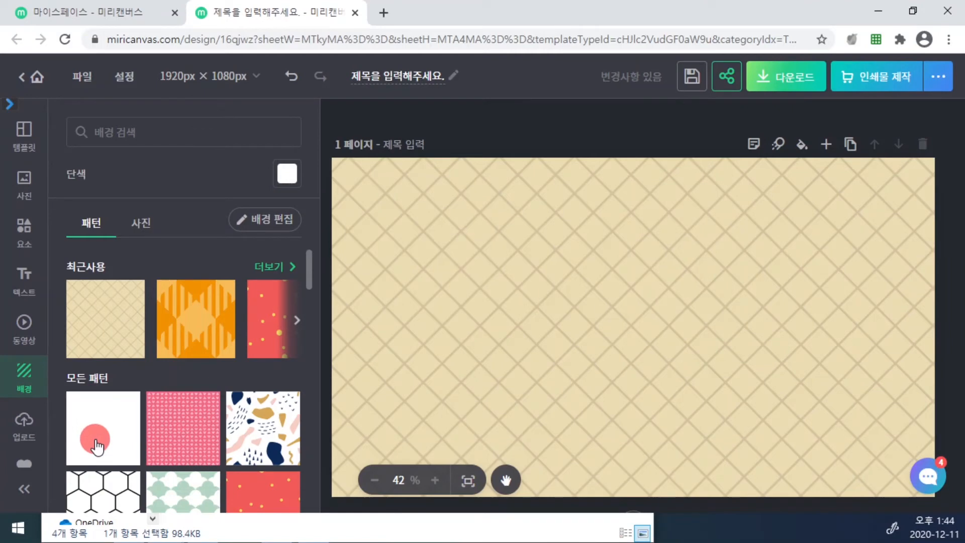
pyautogui.scroll(-1, 564, 304)
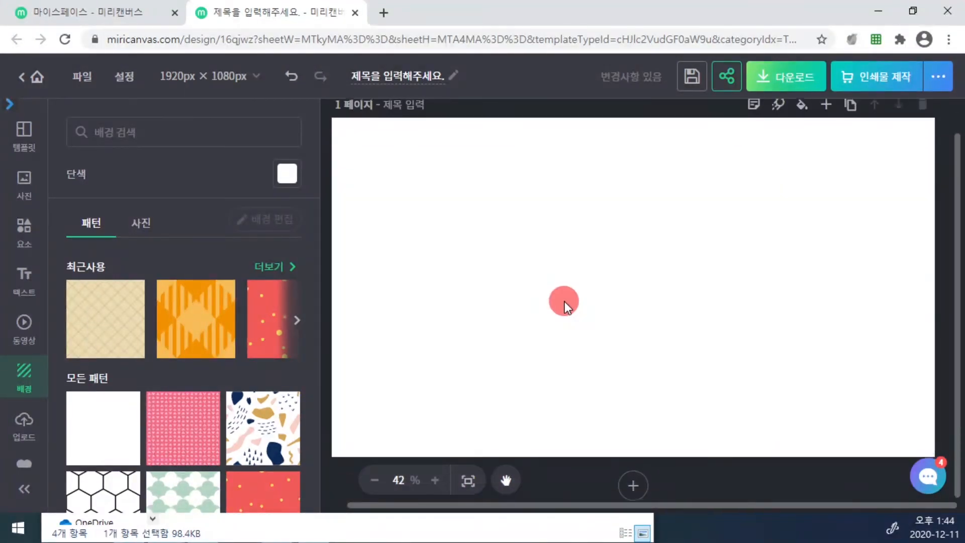
pyautogui.scroll(1, 565, 303)
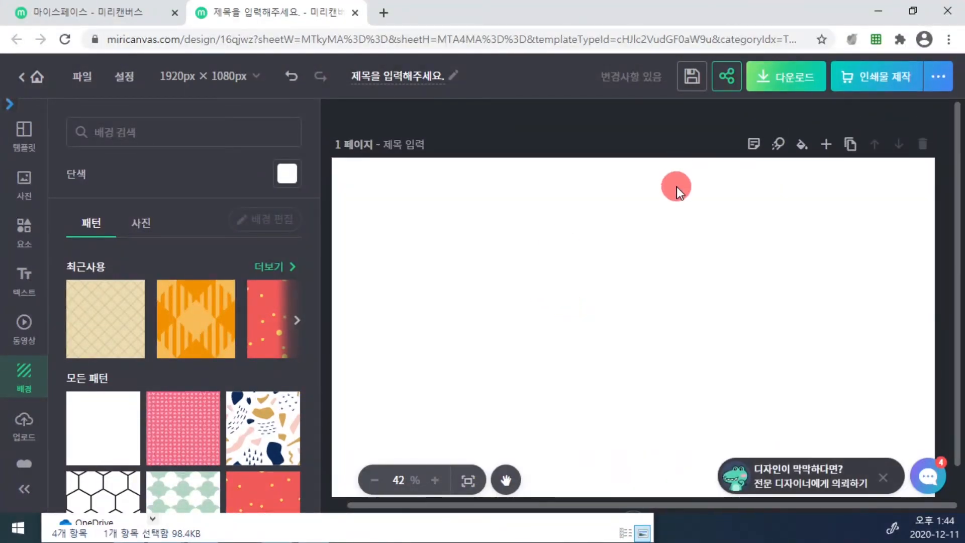
pyautogui.scroll(-1, 677, 186)
pyautogui.scroll(1, 567, 240)
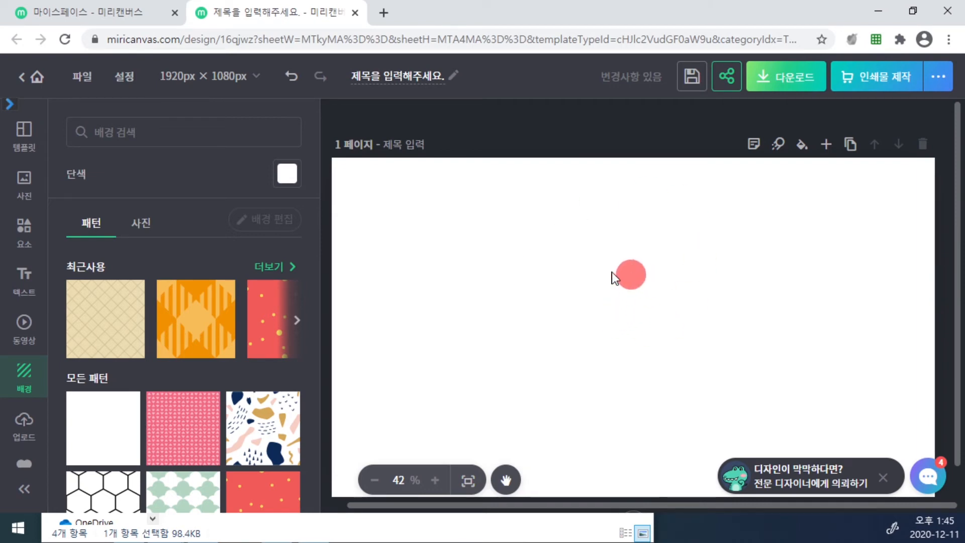
# Apply the purple cover page of the 깔끔한 프레젠테이션 presentation template to the blank page and look through its other pages
pyautogui.click(26, 144)
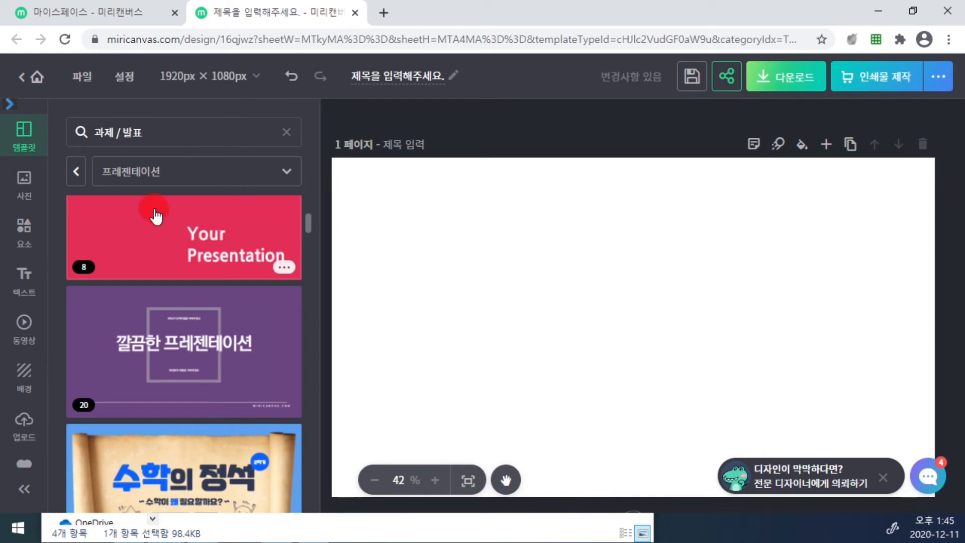
pyautogui.scroll(-2, 237, 308)
pyautogui.scroll(3, 237, 308)
pyautogui.click(171, 449)
pyautogui.scroll(8, 173, 342)
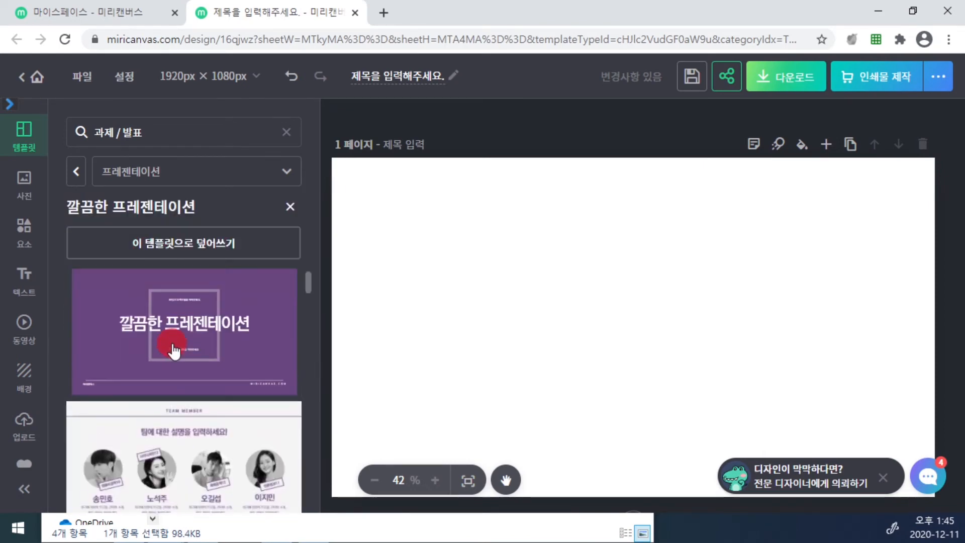
pyautogui.click(190, 334)
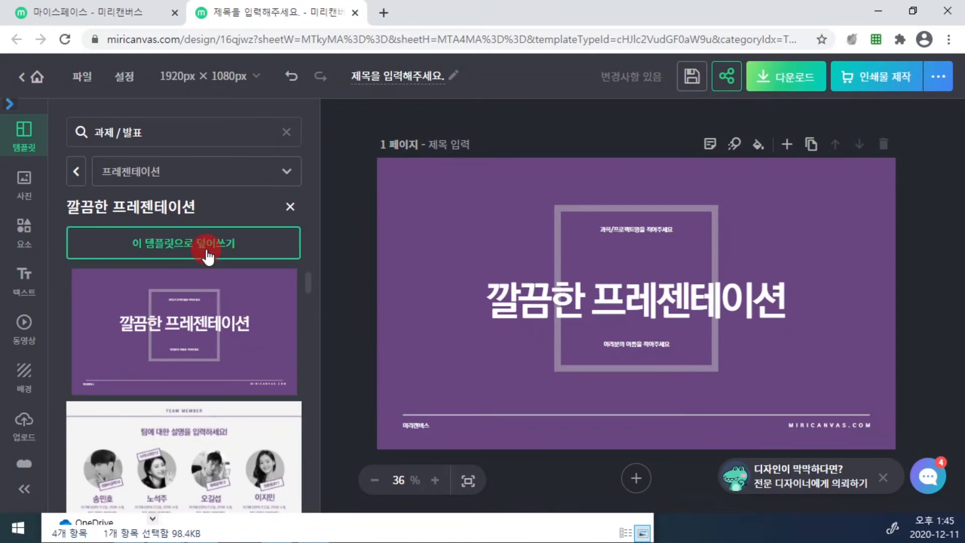
pyautogui.scroll(-10, 199, 340)
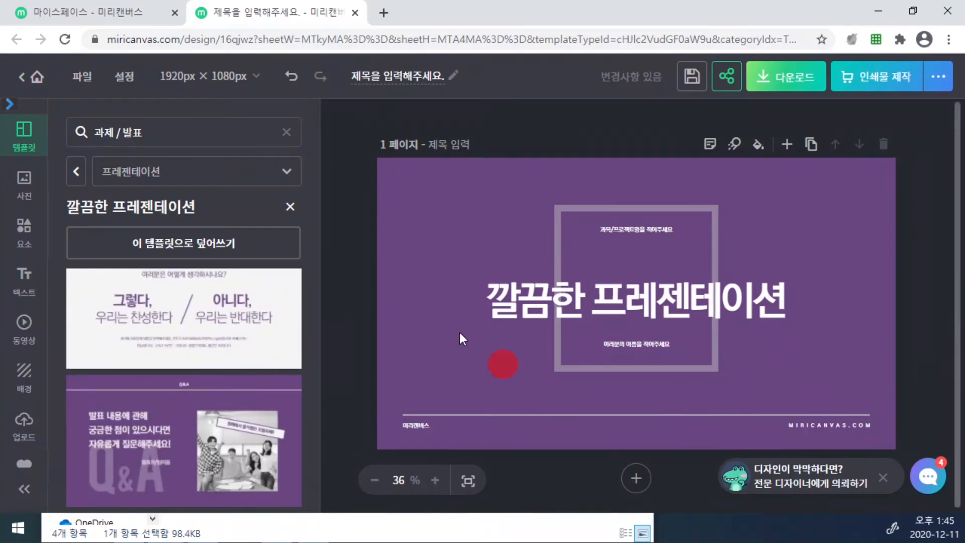
# Add a second page and apply the template's two-photo page headed 여기에 발표의 핵심주제를 적어주세요 to it
pyautogui.scroll(5, 215, 391)
pyautogui.scroll(8, 214, 391)
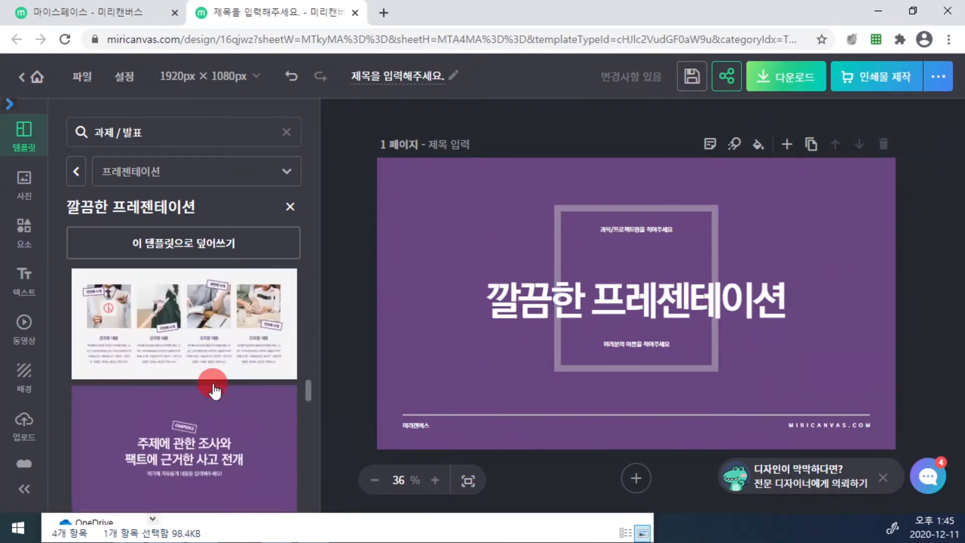
pyautogui.scroll(-4, 212, 390)
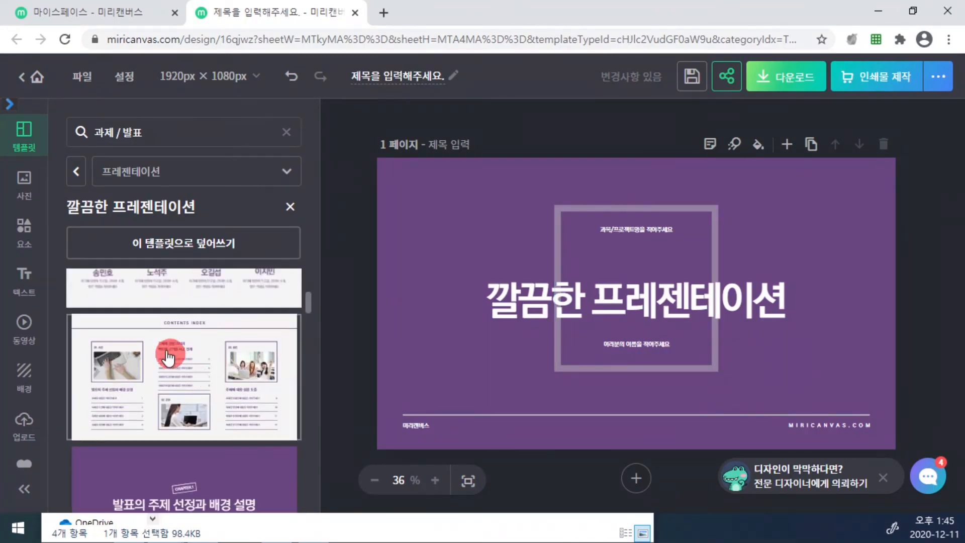
pyautogui.scroll(-1, 225, 377)
pyautogui.scroll(-3, 225, 377)
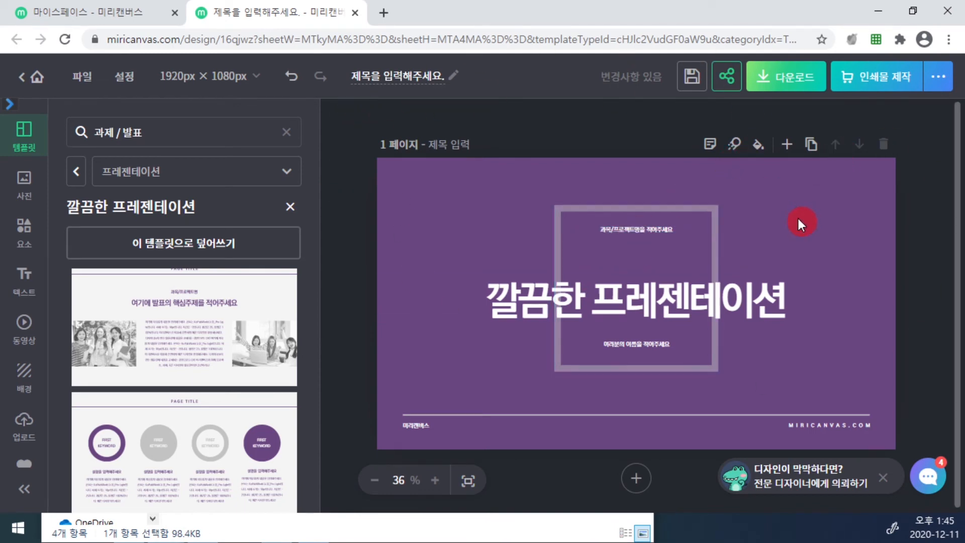
pyautogui.click(787, 146)
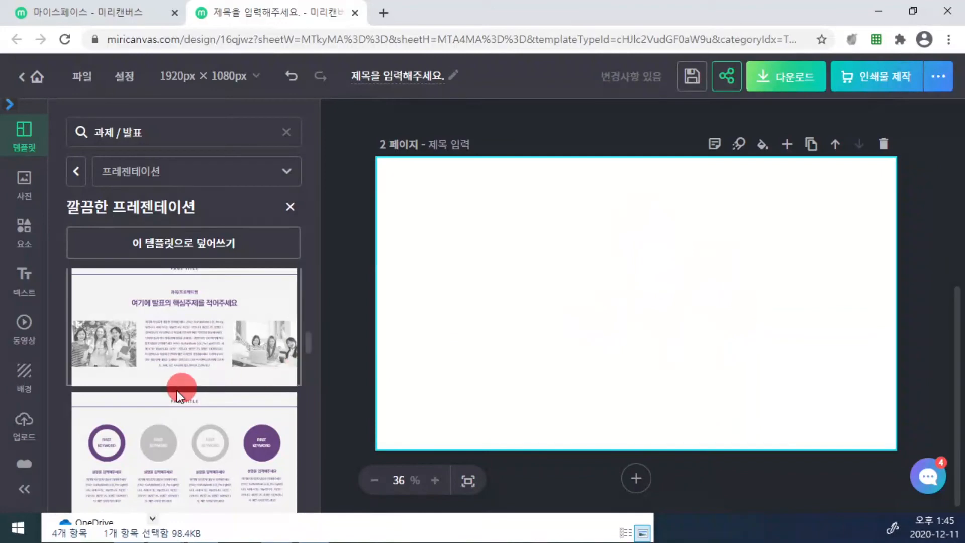
pyautogui.scroll(2, 163, 361)
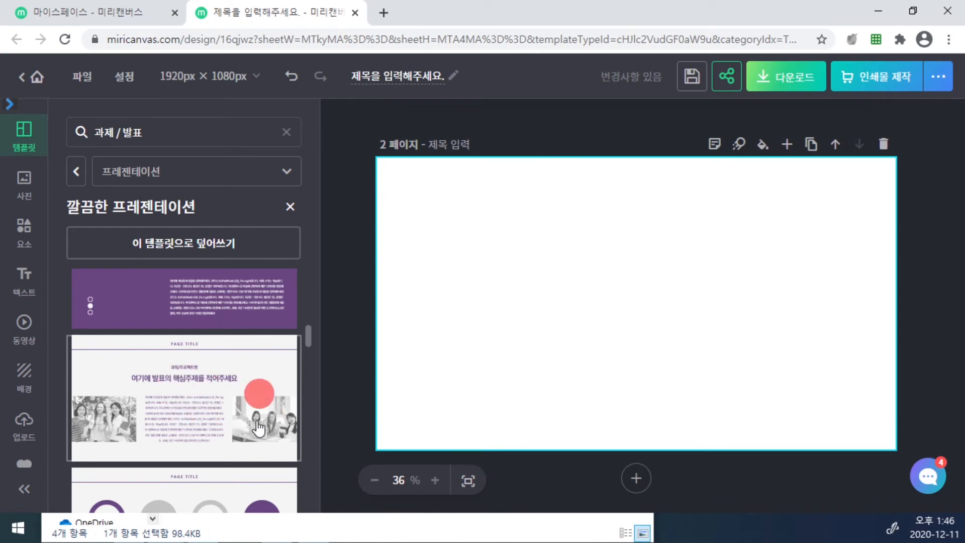
pyautogui.click(188, 396)
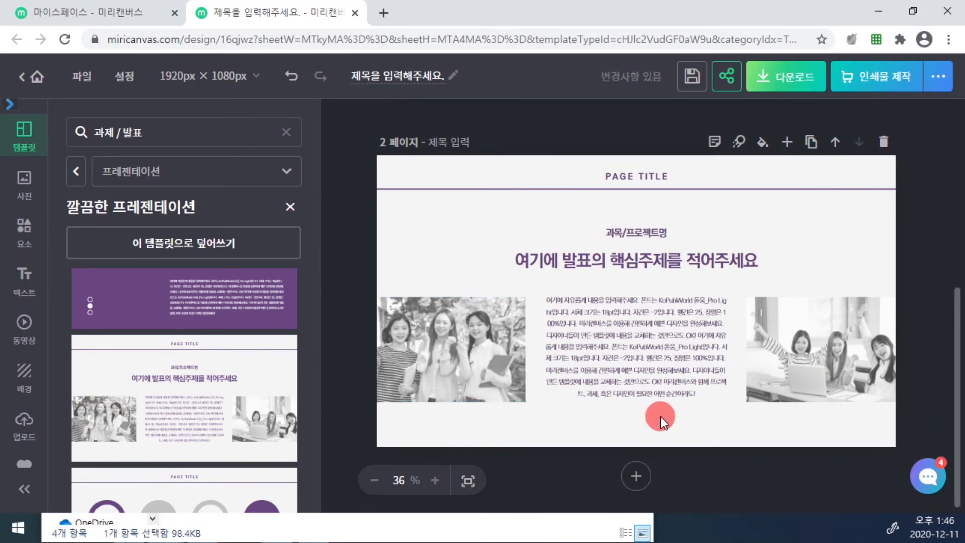
# Duplicate the second page and look over the order of all the pages
pyautogui.click(810, 142)
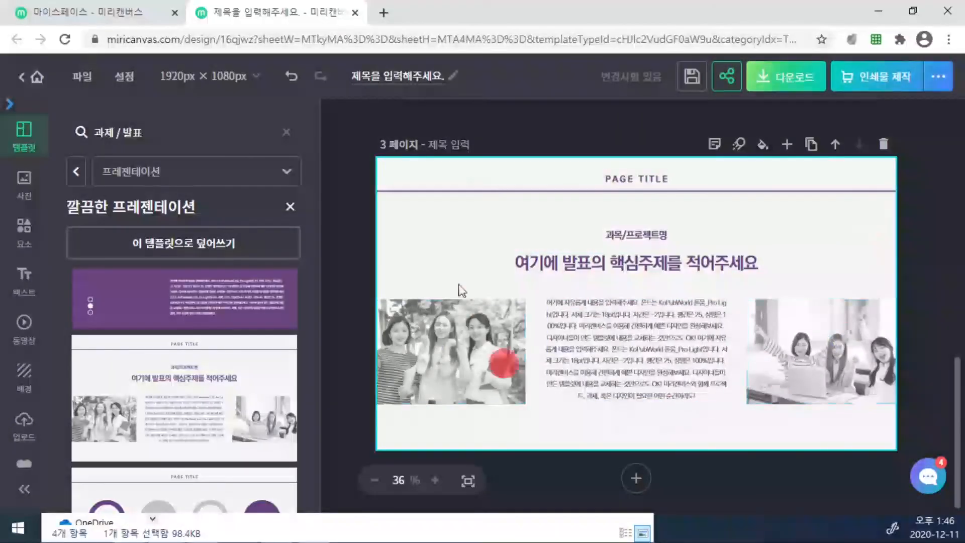
pyautogui.scroll(-3, 134, 433)
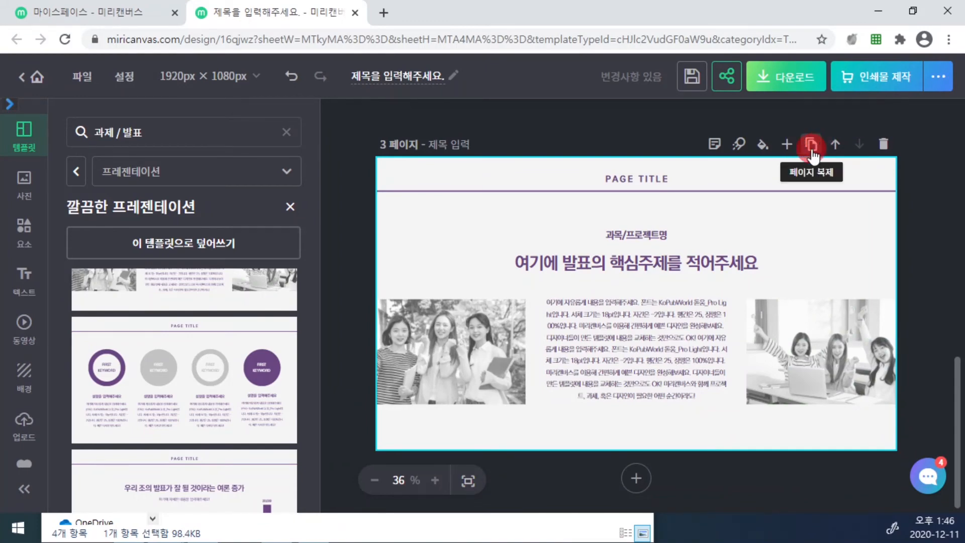
pyautogui.scroll(10, 795, 457)
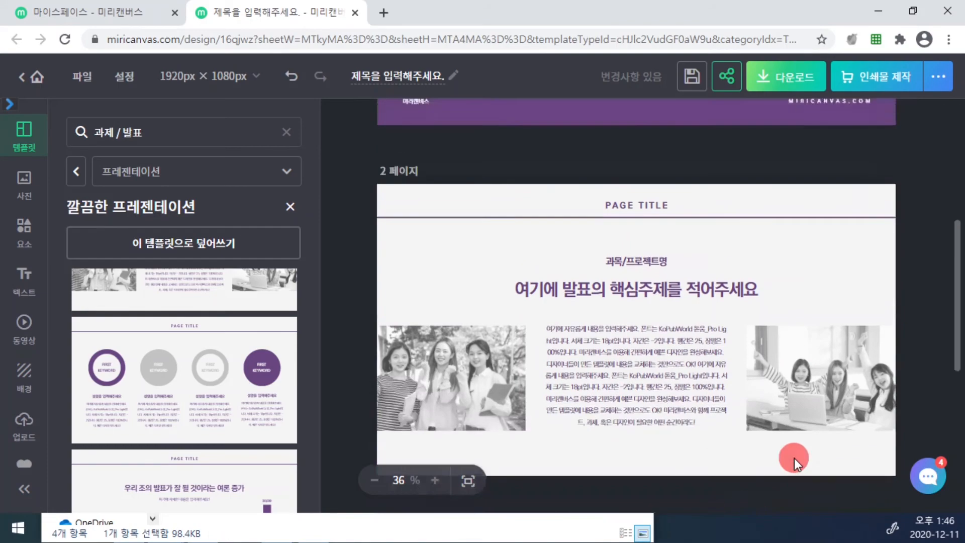
pyautogui.scroll(-6, 794, 456)
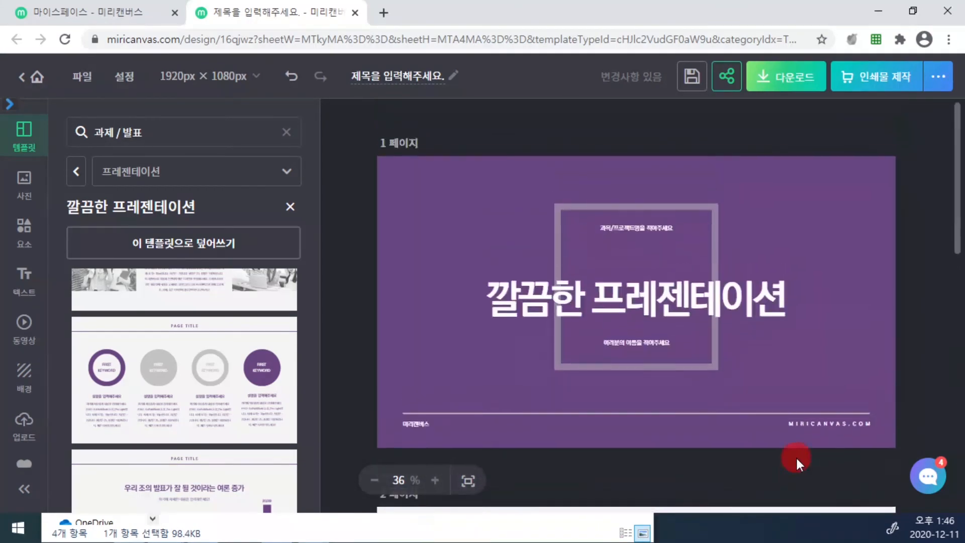
pyautogui.scroll(-1, 795, 456)
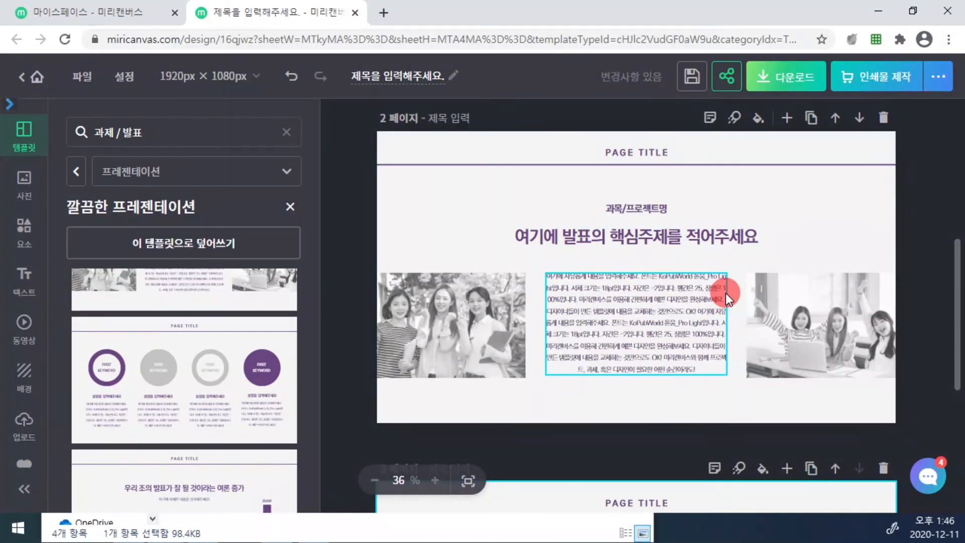
pyautogui.moveTo(825, 147); pyautogui.dragTo(846, 292)
pyautogui.click(354, 133)
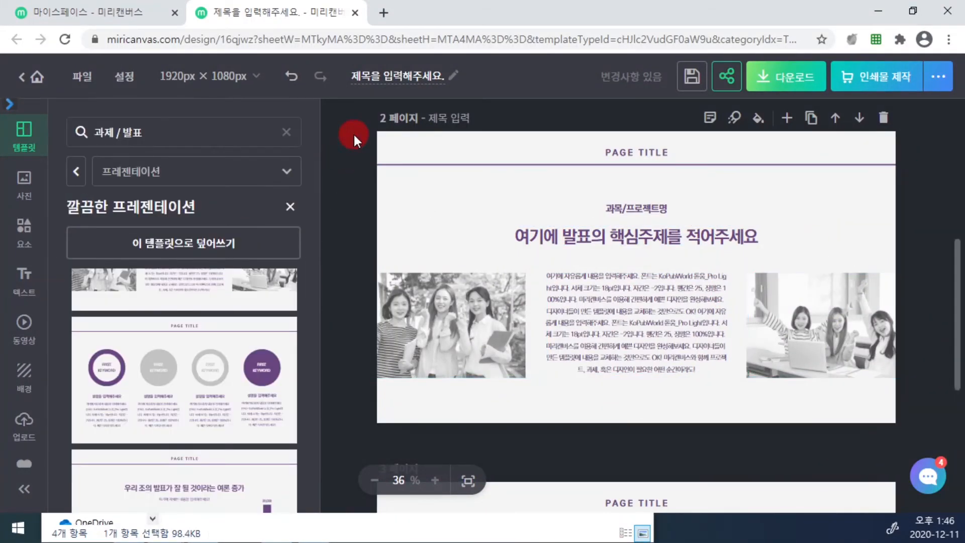
pyautogui.scroll(2, 397, 307)
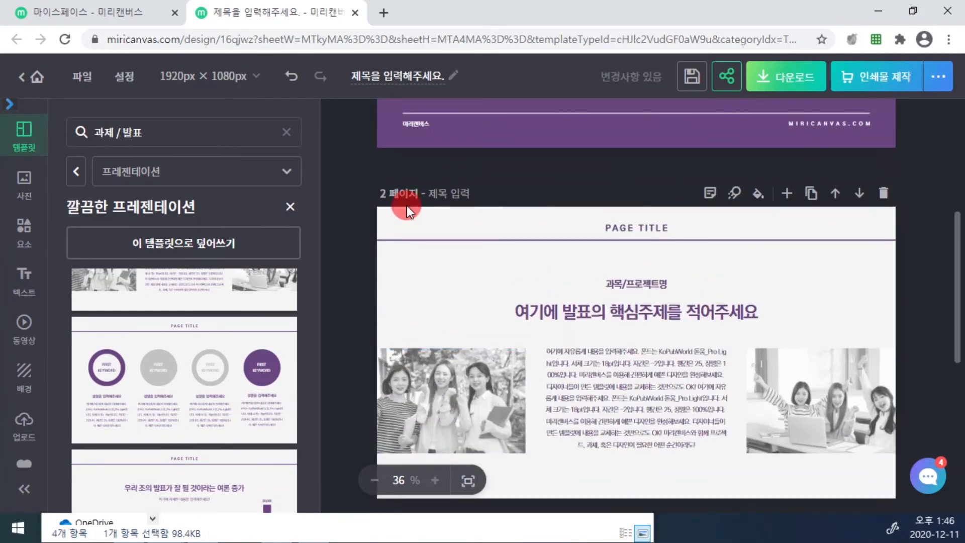
pyautogui.scroll(-5, 407, 206)
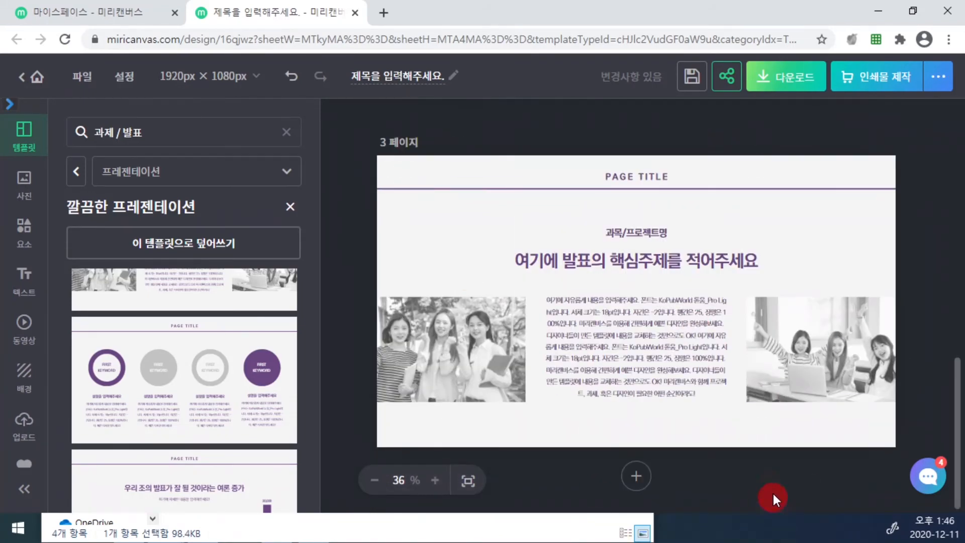
# Replace the main headline on the second page with 2페이지
pyautogui.scroll(4, 790, 448)
pyautogui.click(835, 170)
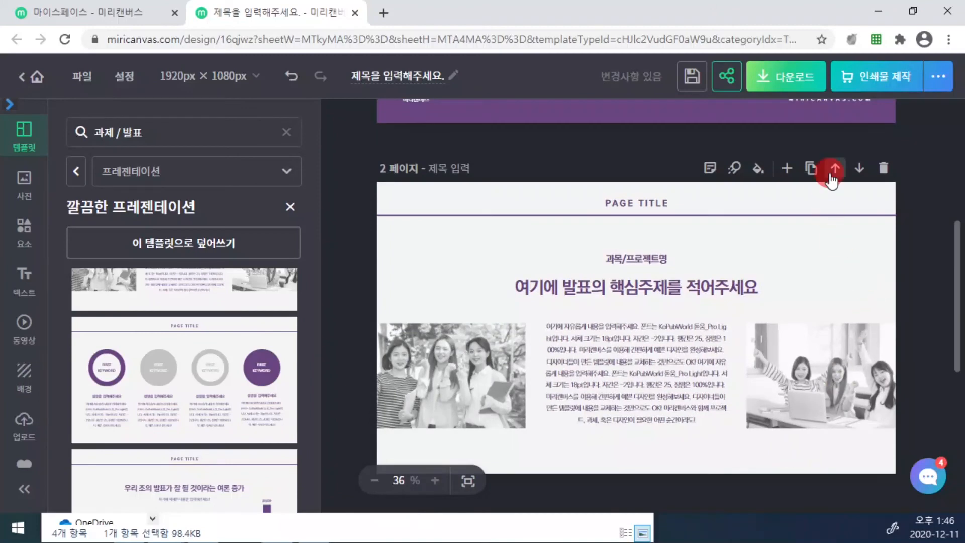
pyautogui.click(861, 171)
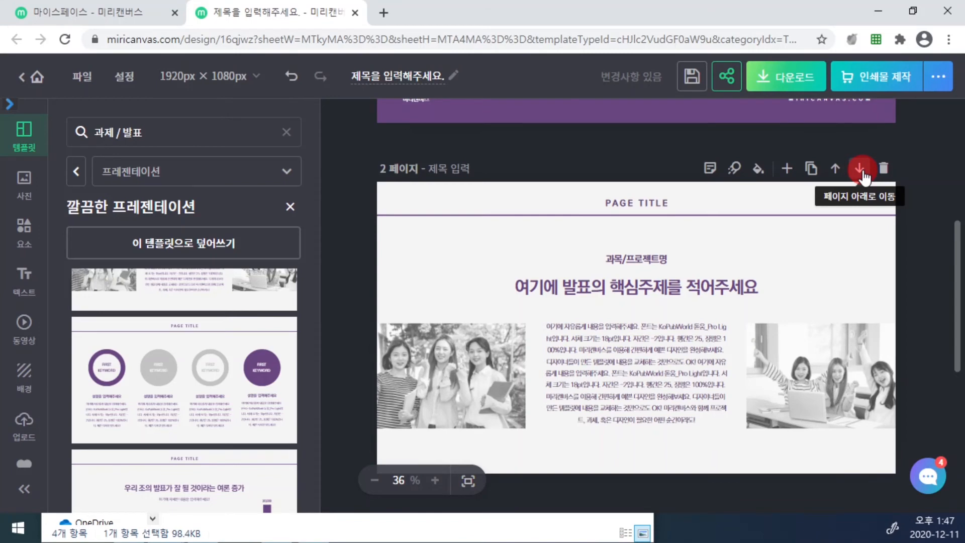
pyautogui.click(578, 288)
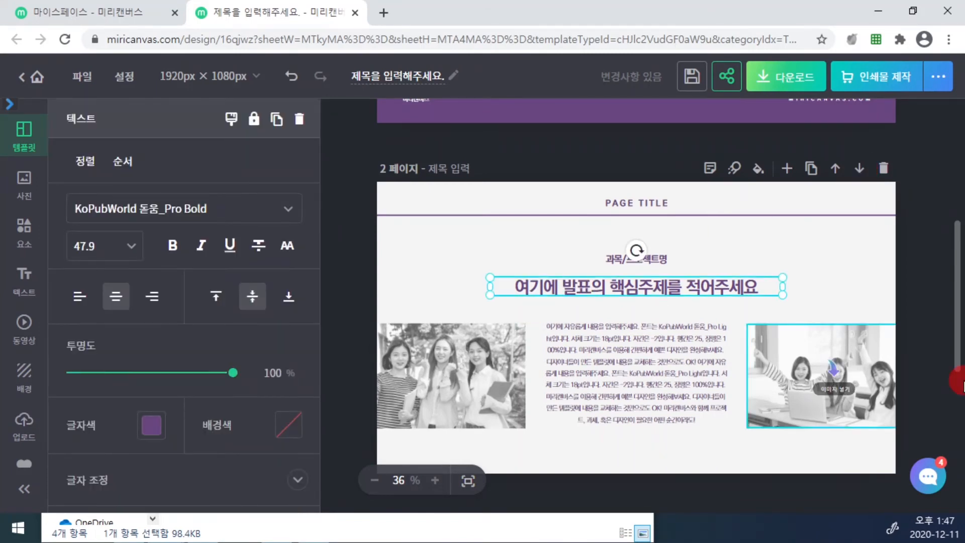
pyautogui.doubleClick(596, 287)
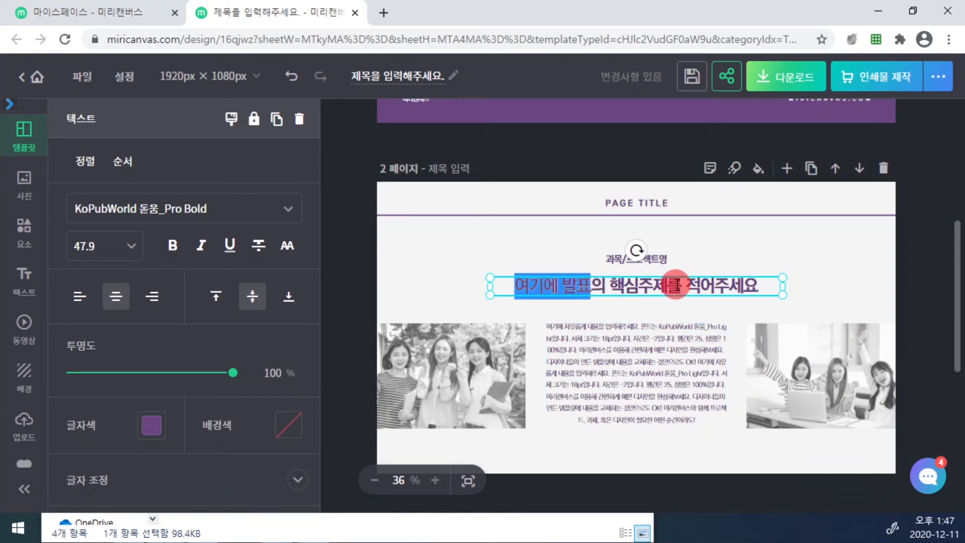
pyautogui.write('2')
pyautogui.hotkey('ctrl', 'a')
pyautogui.write('2페이지')
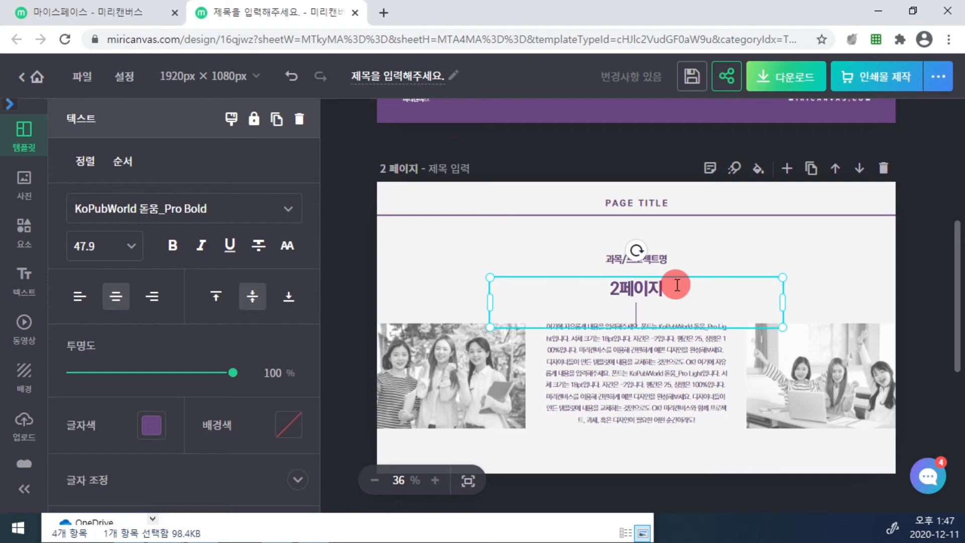
pyautogui.click(345, 316)
# Replace the main headline on the third page with 3페이지
pyautogui.scroll(-3, 354, 312)
pyautogui.scroll(-1, 466, 327)
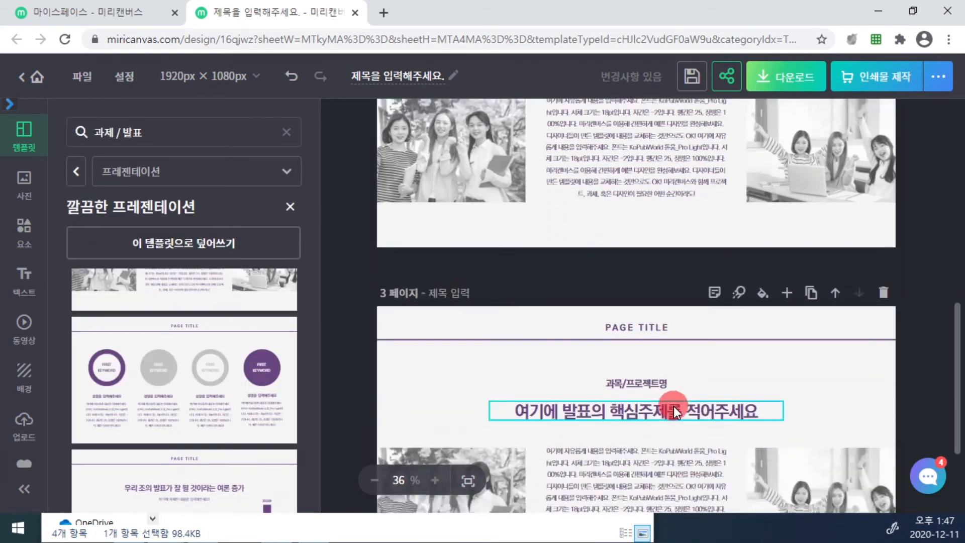
pyautogui.click(665, 409)
pyautogui.doubleClick(665, 409)
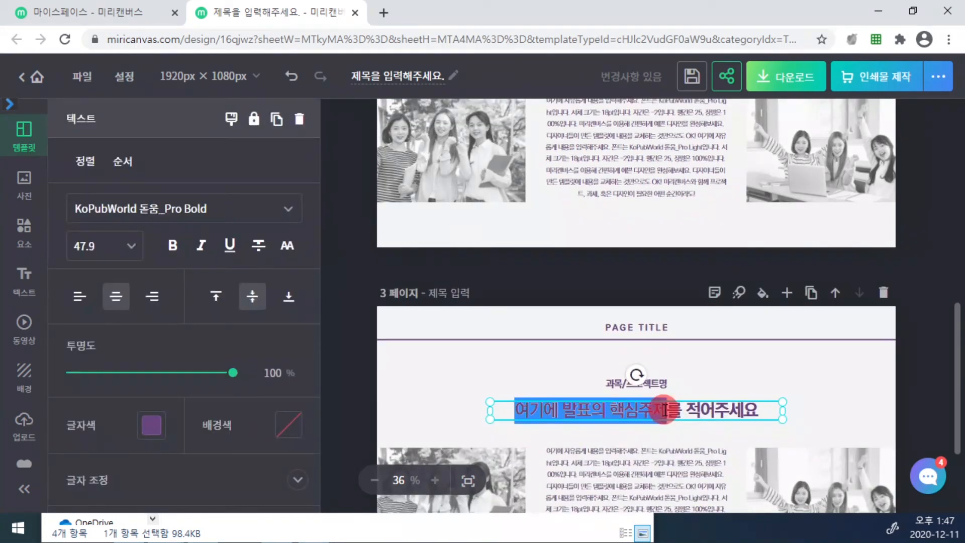
pyautogui.hotkey('ctrl', 'a')
pyautogui.write('3페이지')
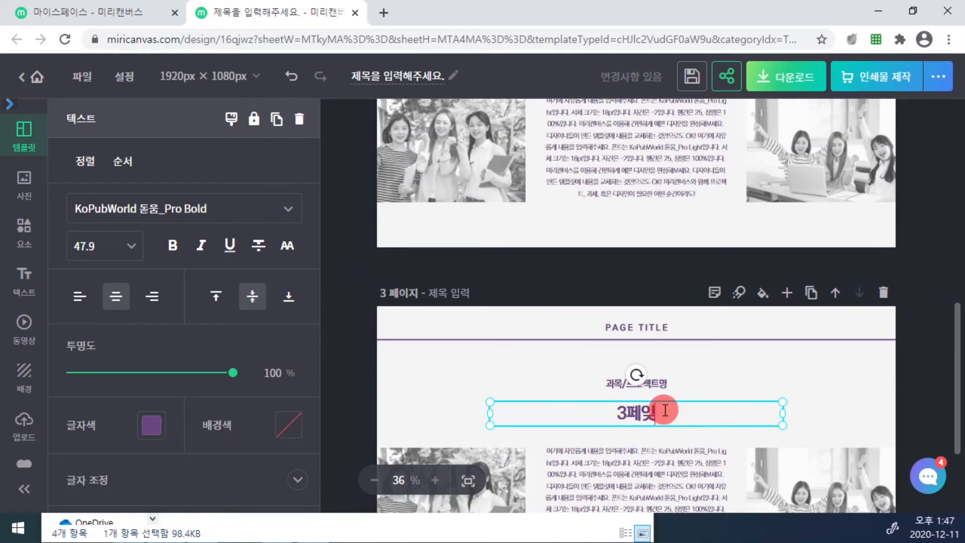
pyautogui.click(362, 280)
# Move the page headed 2페이지 one position down, below the 3페이지 page, and check the page order
pyautogui.scroll(5, 855, 291)
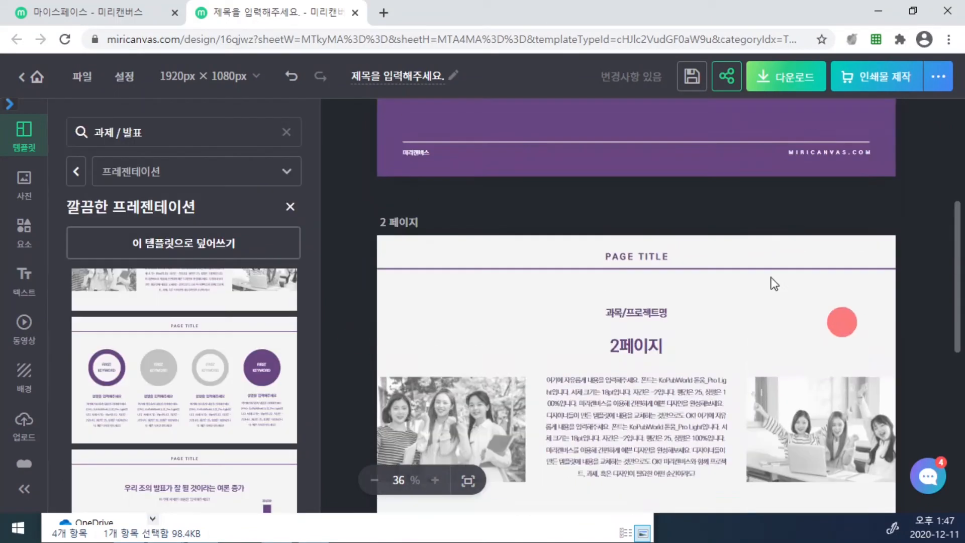
pyautogui.scroll(-1, 696, 347)
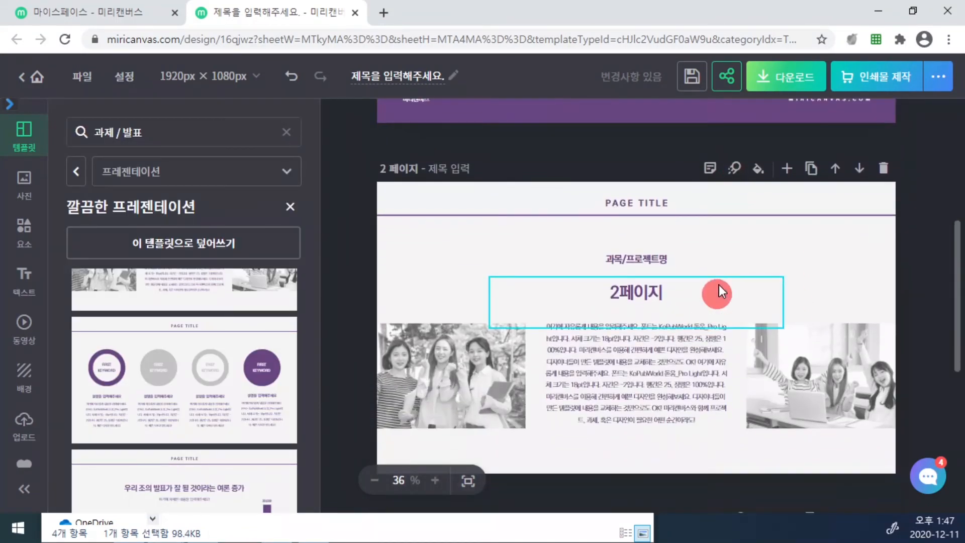
pyautogui.click(860, 171)
pyautogui.scroll(4, 674, 442)
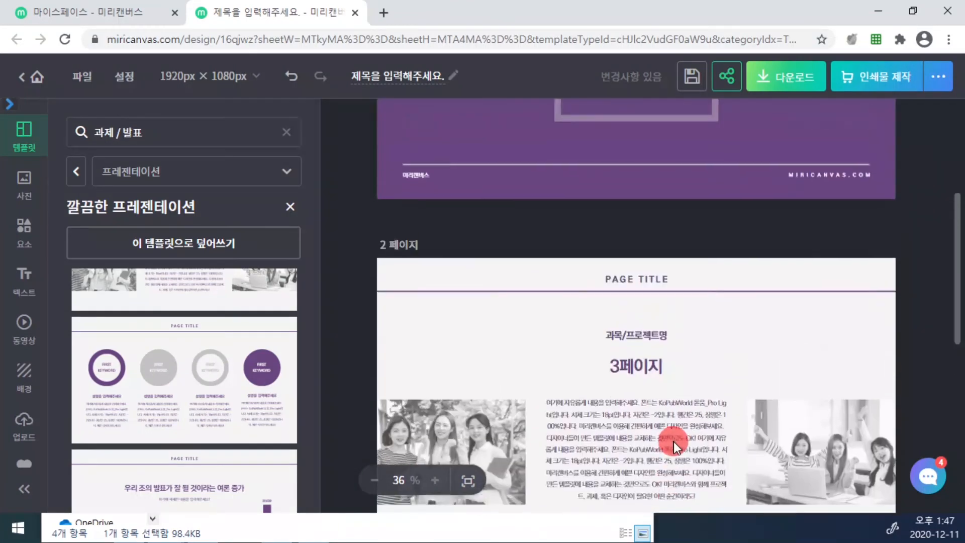
pyautogui.scroll(-1, 674, 439)
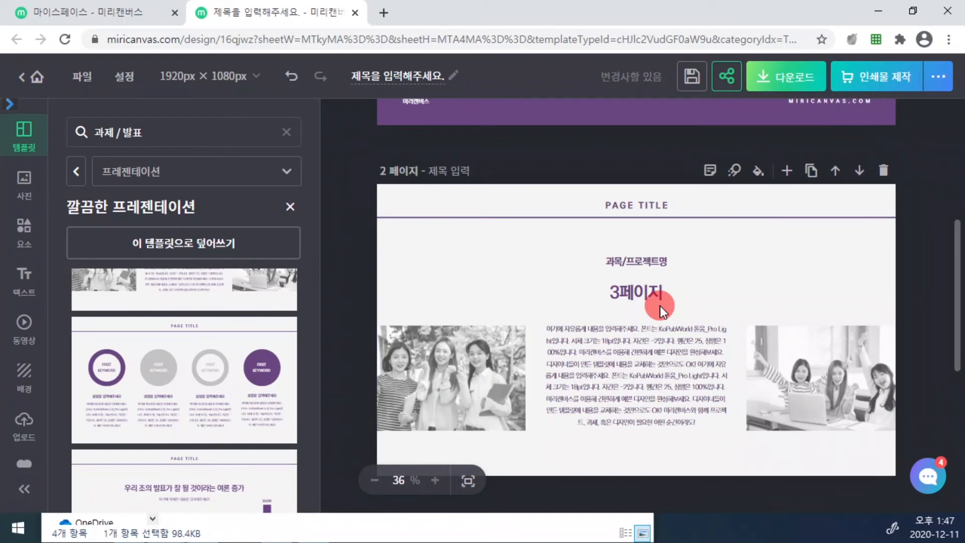
pyautogui.scroll(-4, 660, 306)
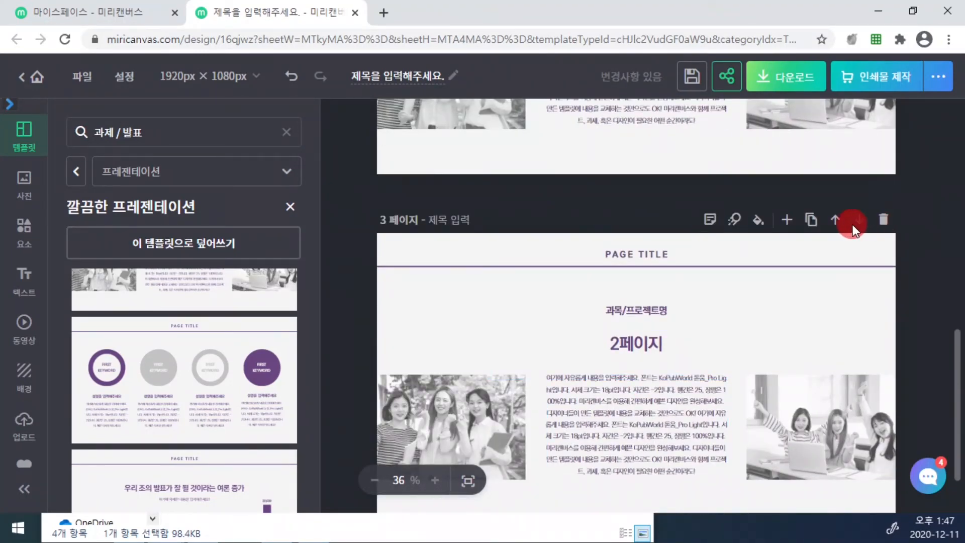
pyautogui.scroll(4, 851, 344)
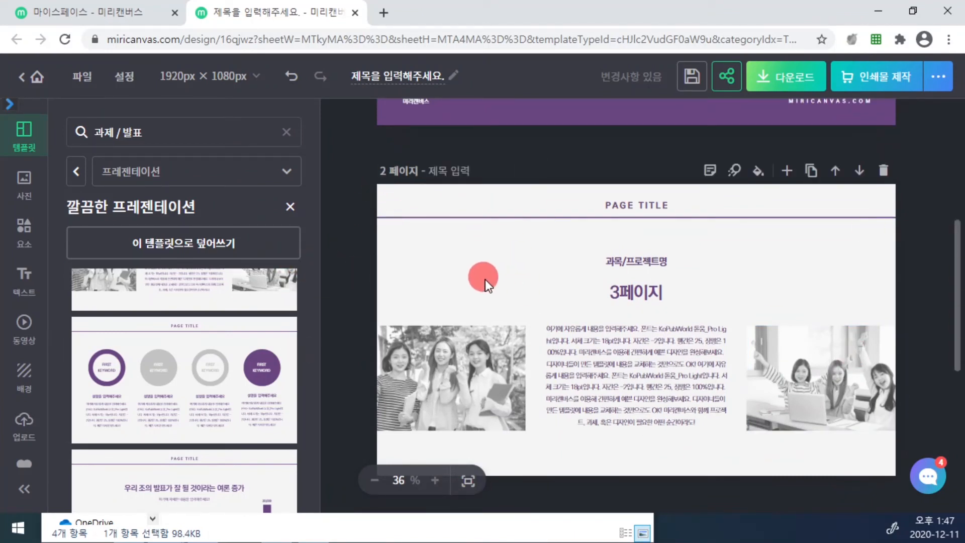
pyautogui.scroll(-4, 692, 485)
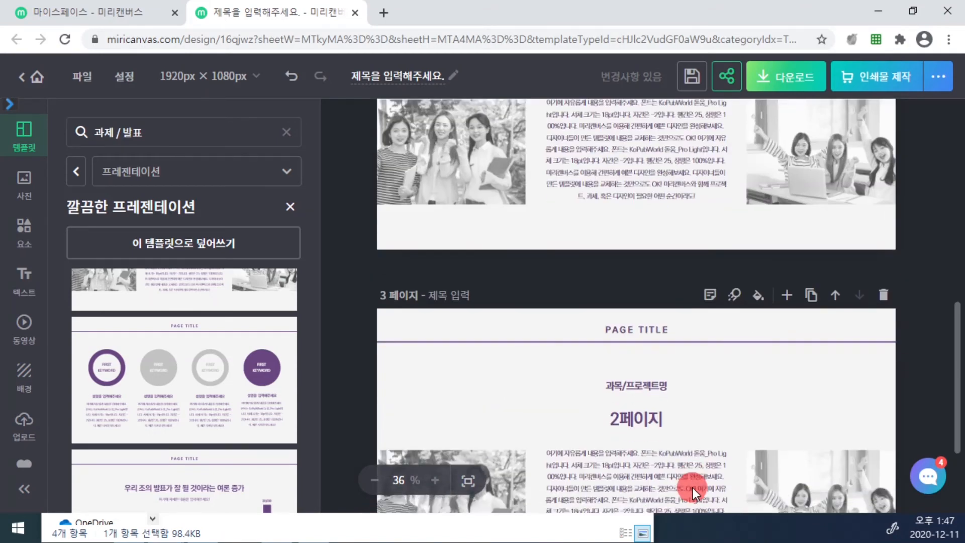
pyautogui.scroll(-2, 693, 487)
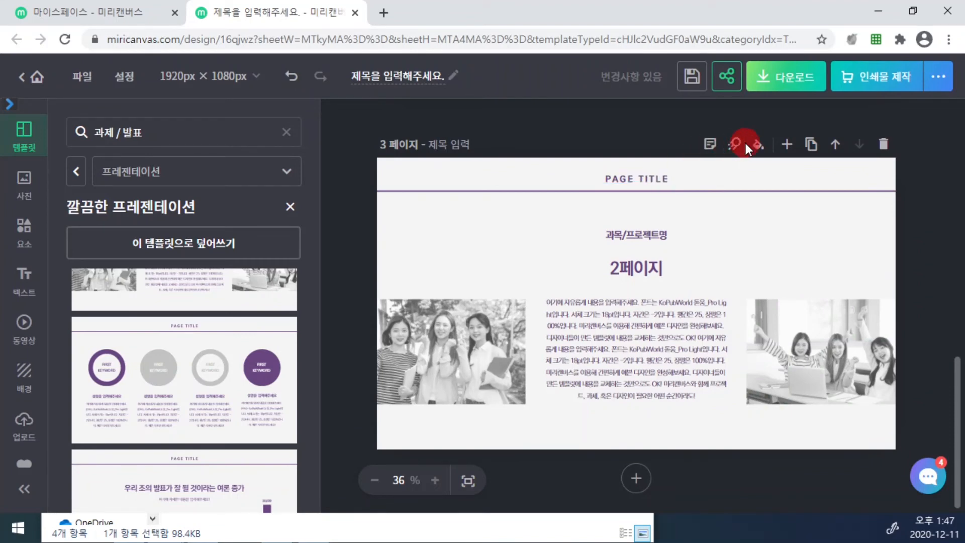
# Open the memo box of the last page and close it without entering a note
pyautogui.click(736, 149)
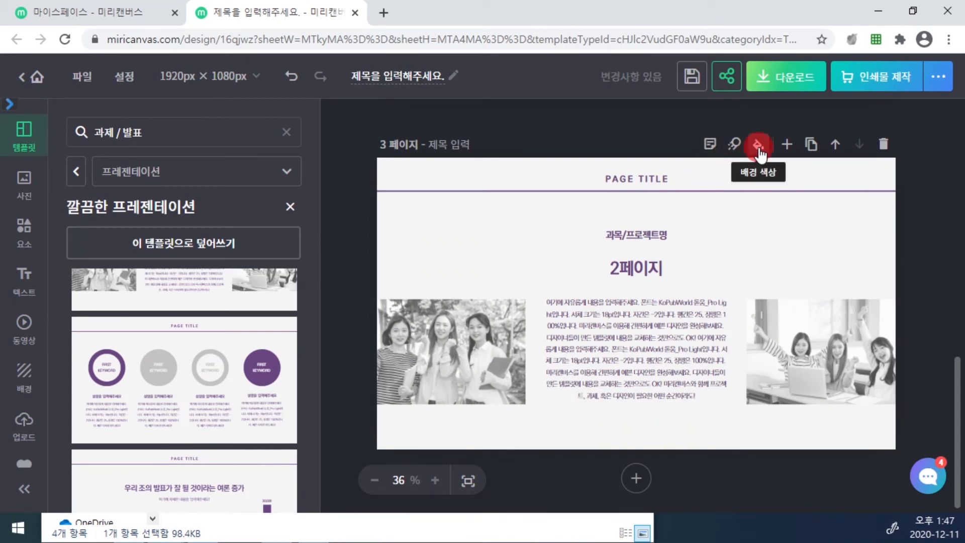
pyautogui.click(709, 145)
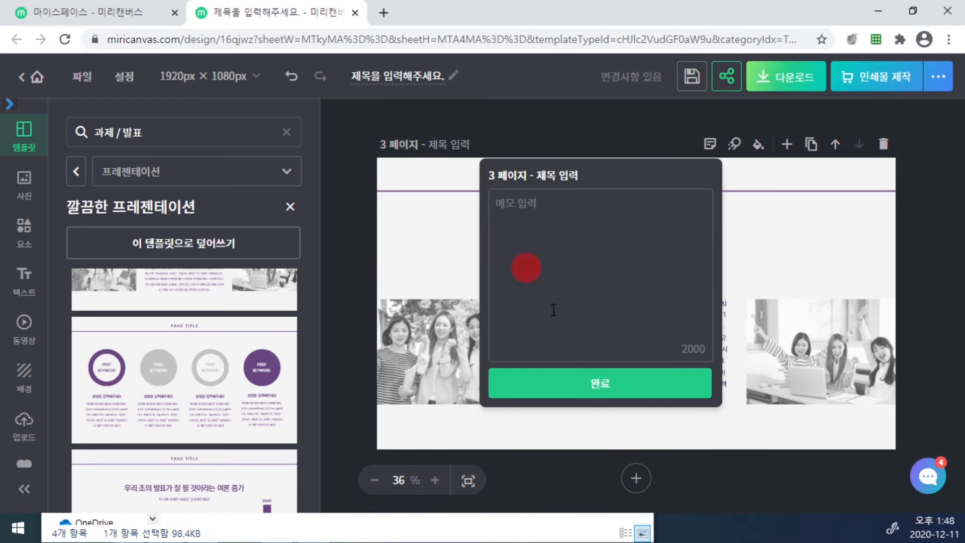
pyautogui.click(566, 146)
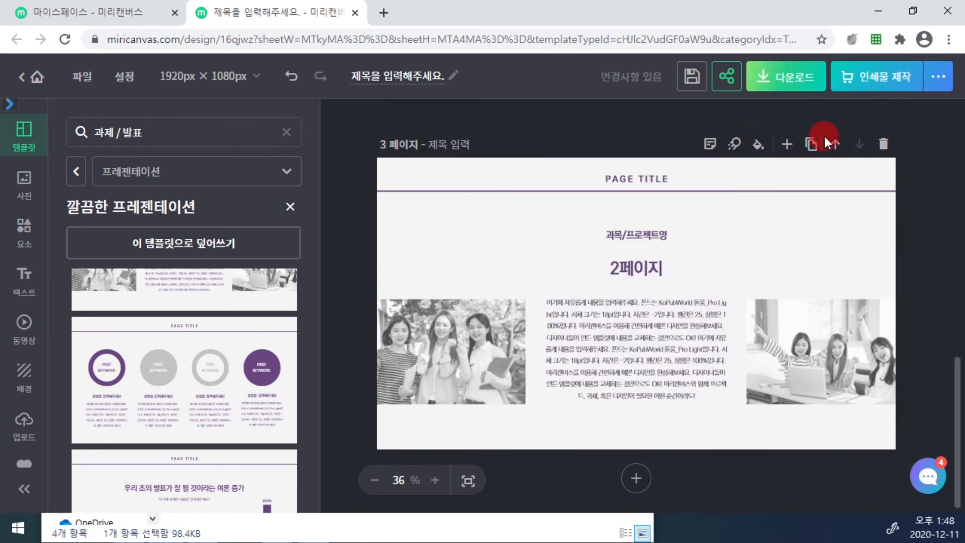
# Change the background colour of the last page to salmon orange from the basic palette
pyautogui.click(759, 146)
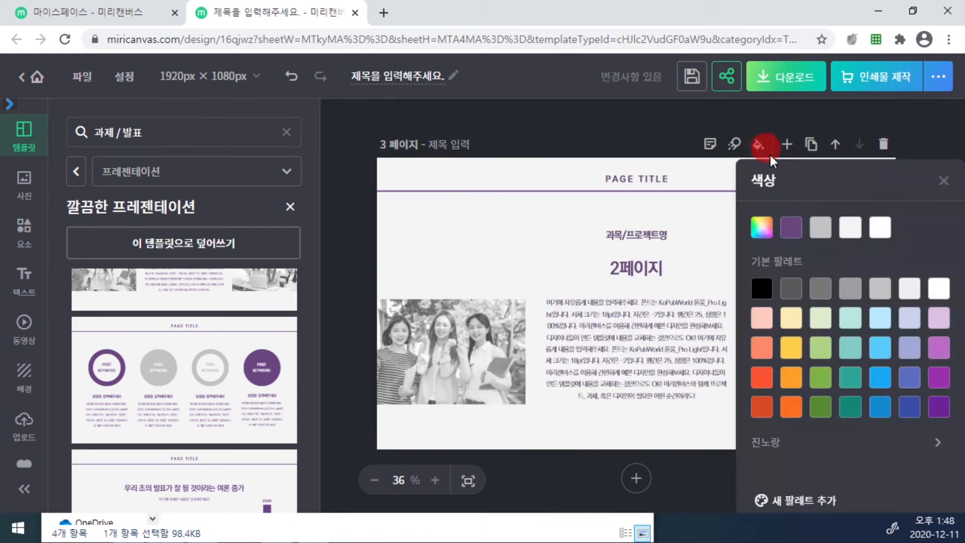
pyautogui.click(764, 355)
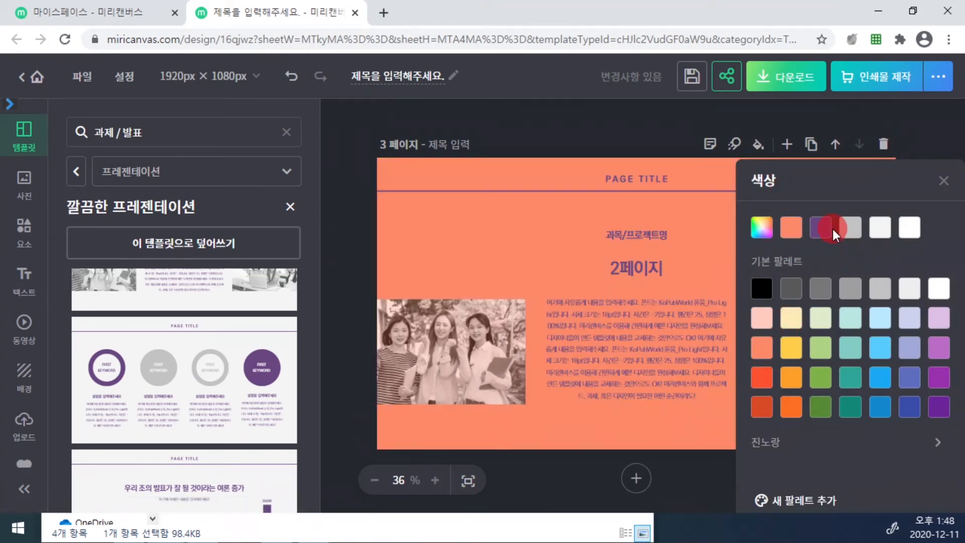
# Change the background colour of the last page to white and close the colour palette
pyautogui.click(913, 235)
pyautogui.click(848, 133)
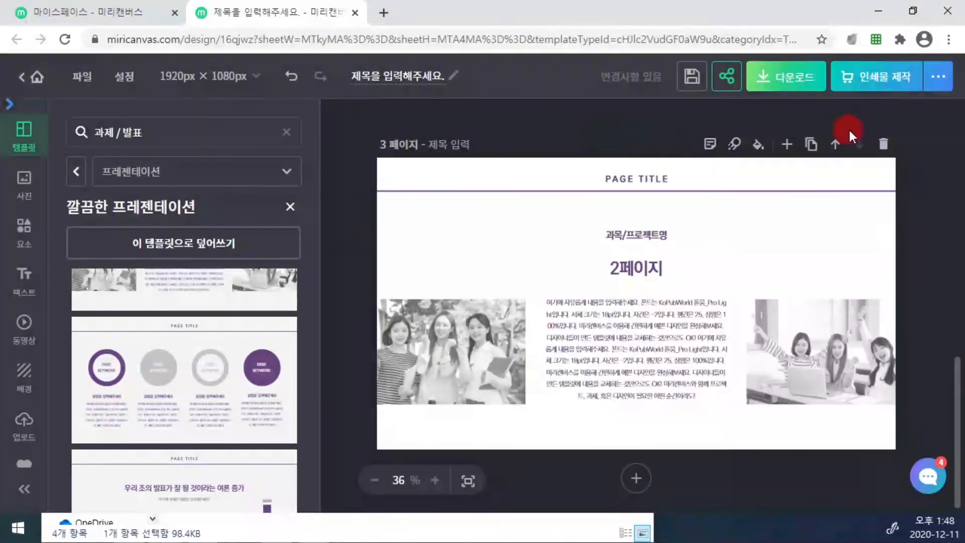
pyautogui.click(788, 146)
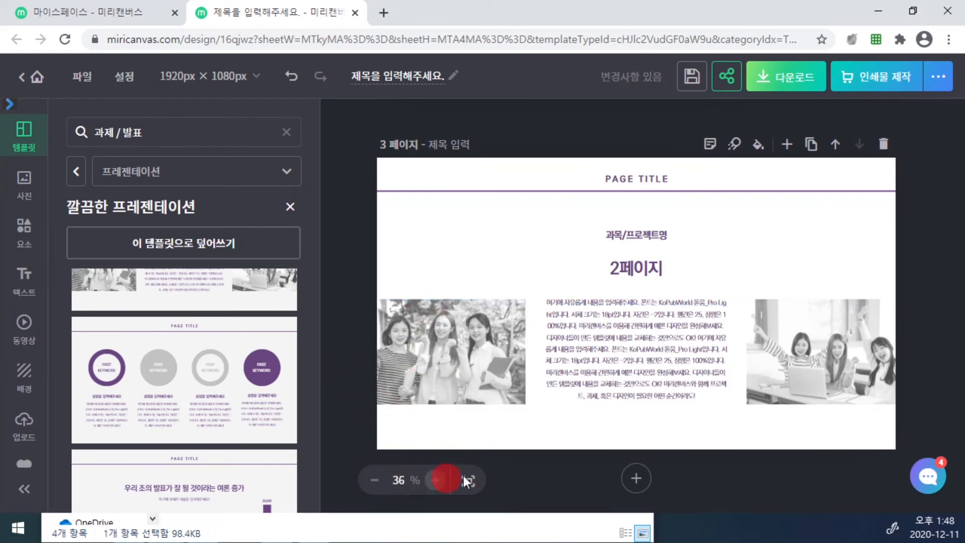
# Look over all the pages of the presentation at different zoom levels
pyautogui.click(475, 493)
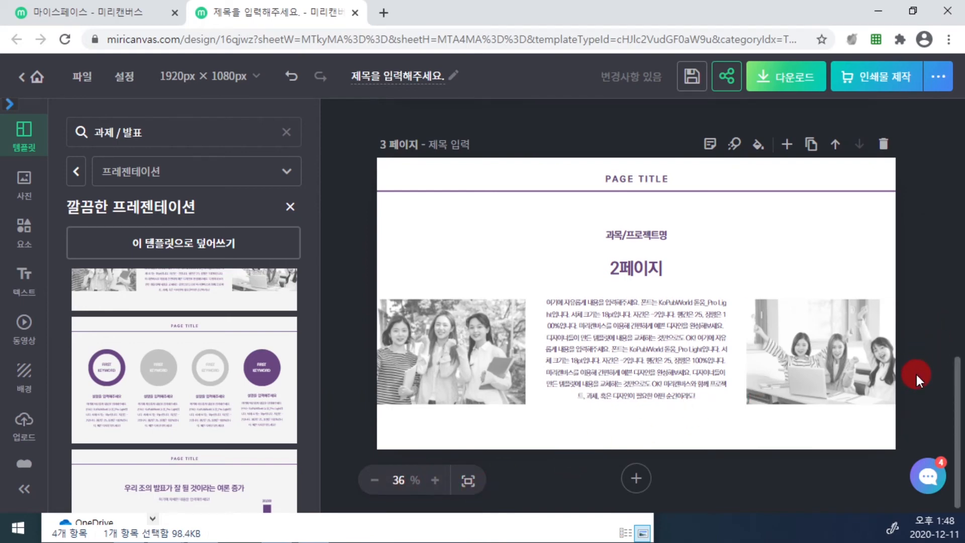
pyautogui.scroll(2, 916, 373)
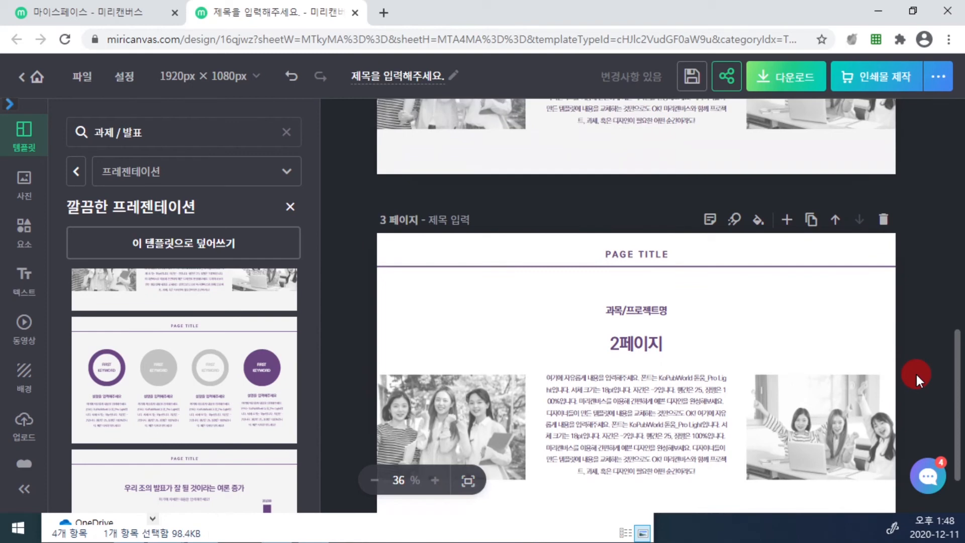
pyautogui.scroll(-2, 916, 372)
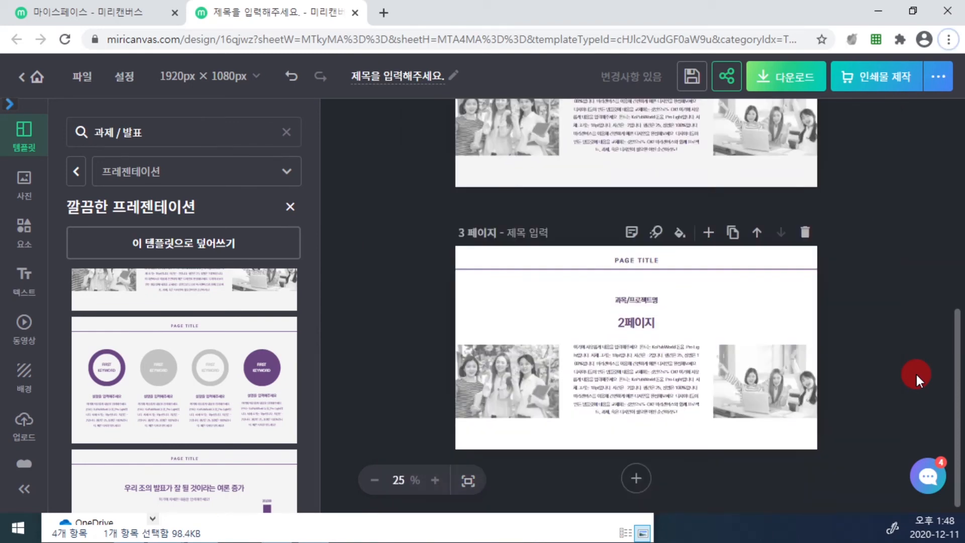
pyautogui.scroll(3, 916, 372)
pyautogui.scroll(-2, 916, 374)
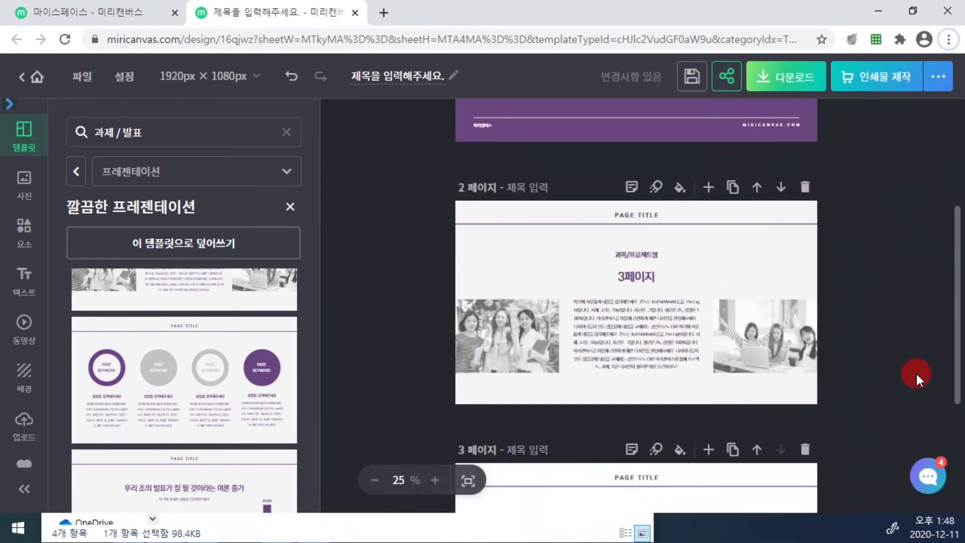
pyautogui.scroll(-2, 737, 345)
pyautogui.scroll(1, 766, 353)
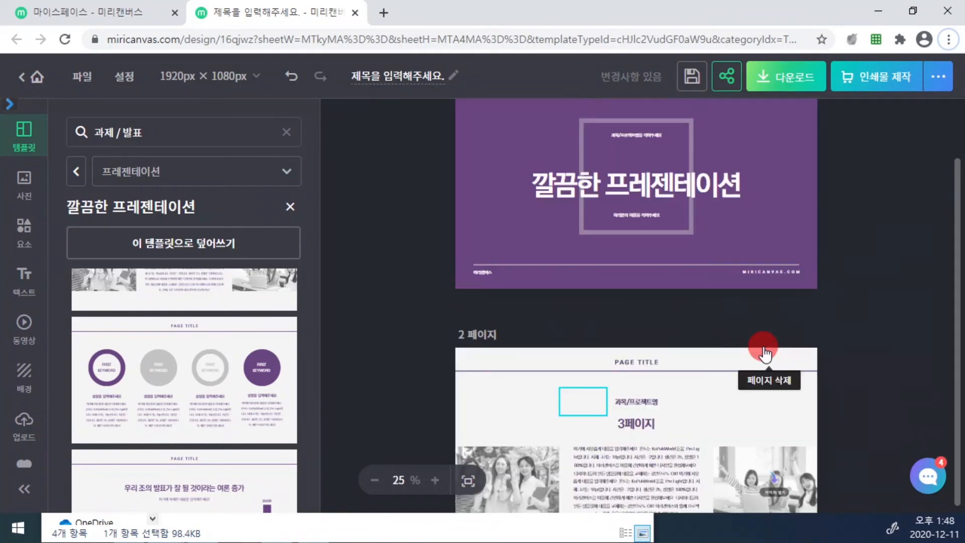
pyautogui.scroll(-2, 765, 353)
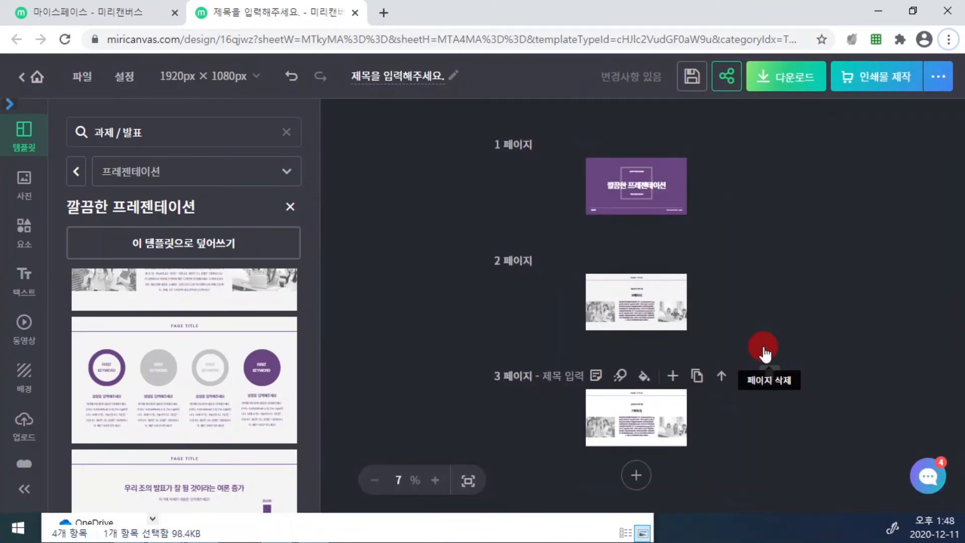
pyautogui.scroll(3, 765, 354)
pyautogui.scroll(-1, 766, 353)
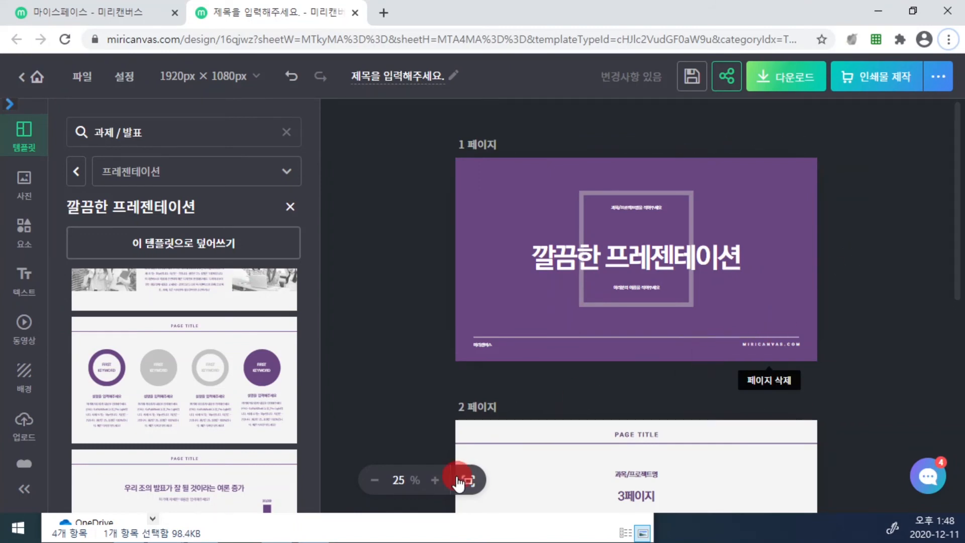
pyautogui.click(435, 481)
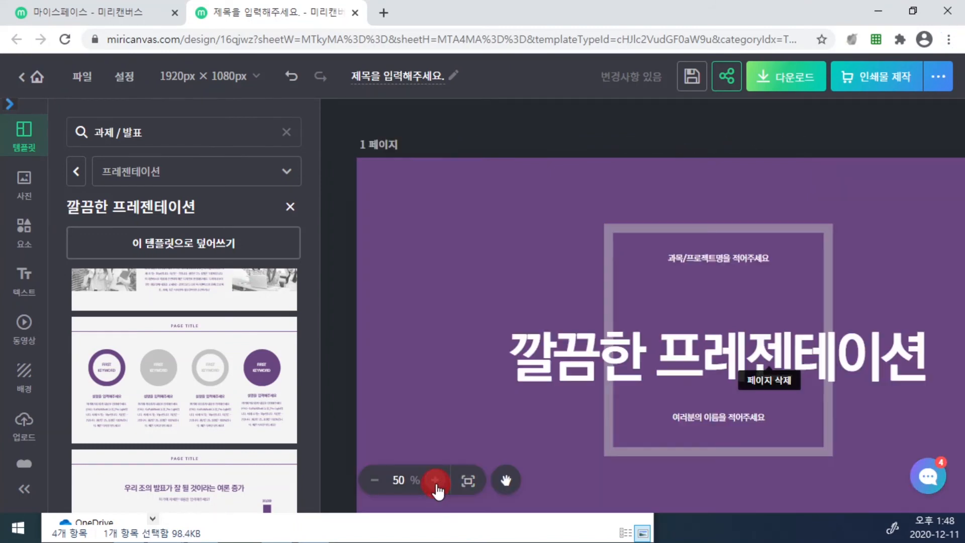
pyautogui.click(375, 481)
pyautogui.click(901, 176)
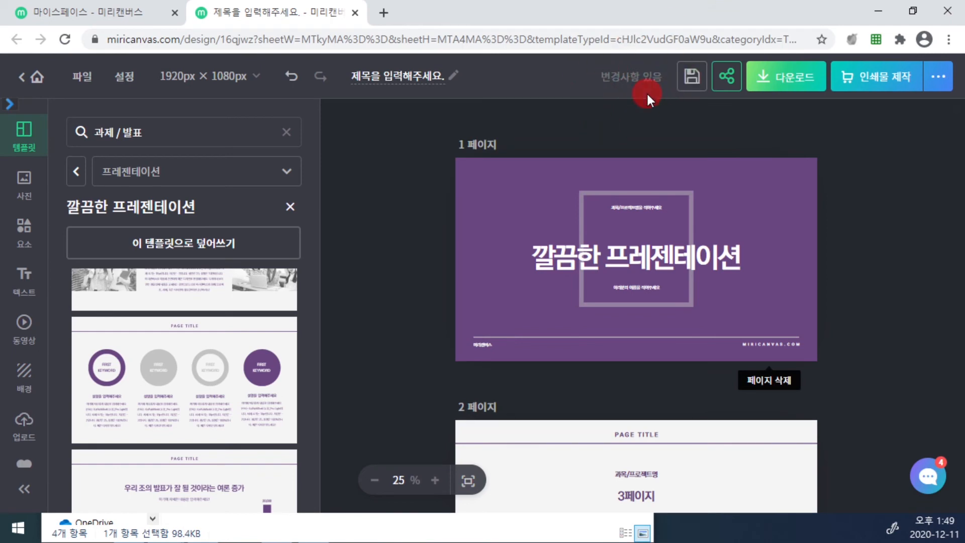
# Save the design and set its title to 연습
pyautogui.click(693, 78)
pyautogui.click(365, 76)
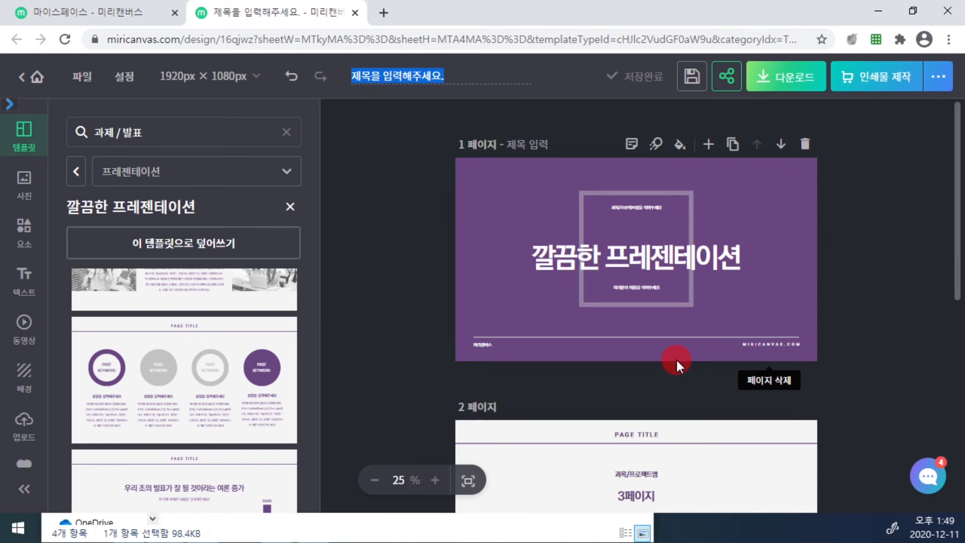
pyautogui.write('연습')
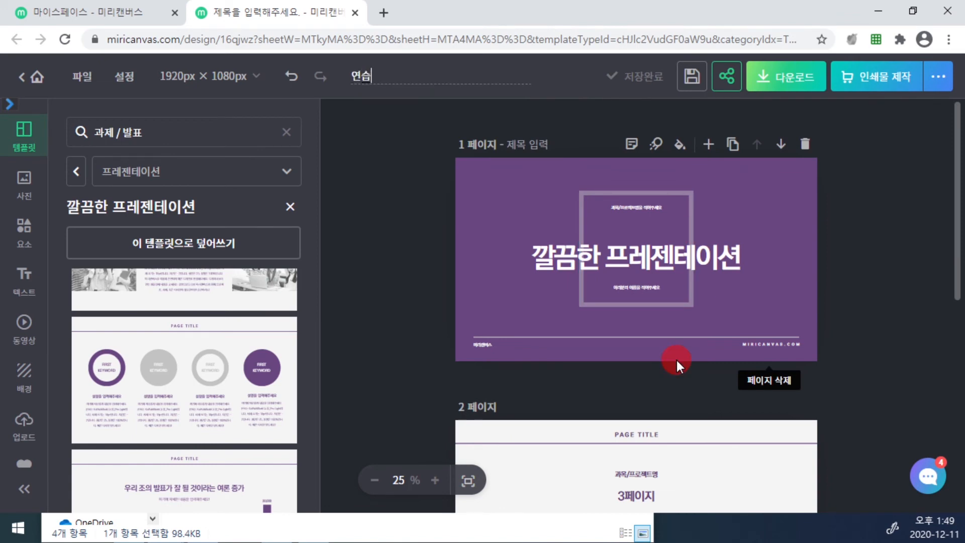
pyautogui.press('Return')
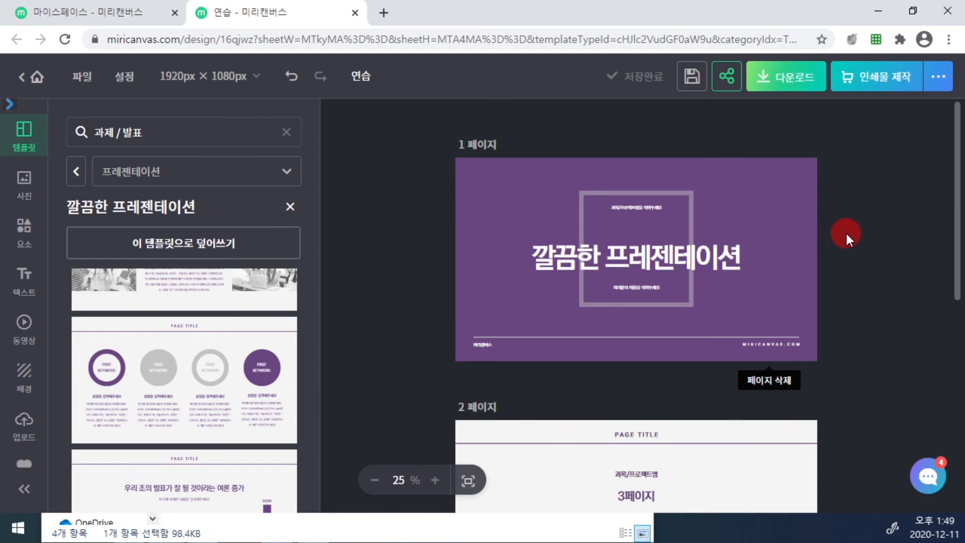
# Open the download settings and compare the options of the JPG and PNG web formats
pyautogui.click(788, 85)
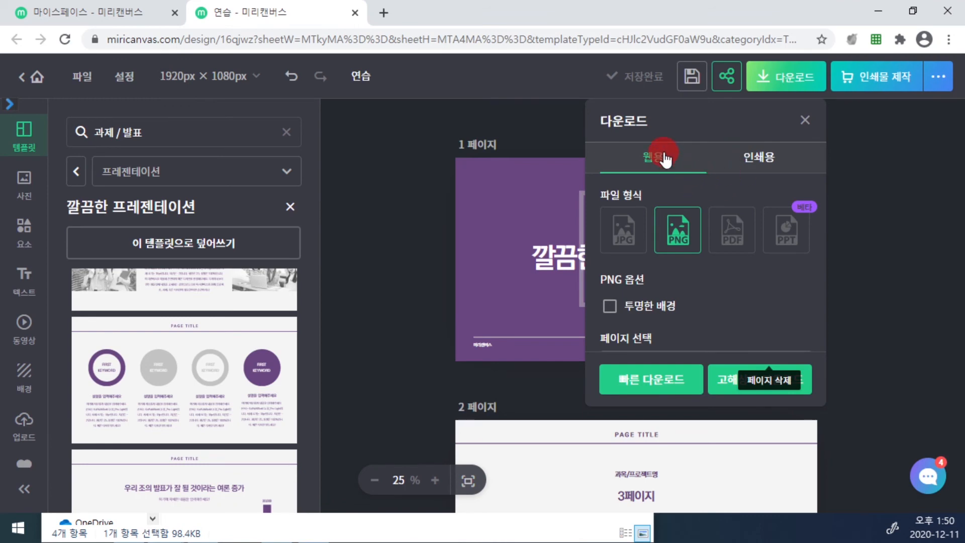
pyautogui.click(624, 236)
pyautogui.click(663, 243)
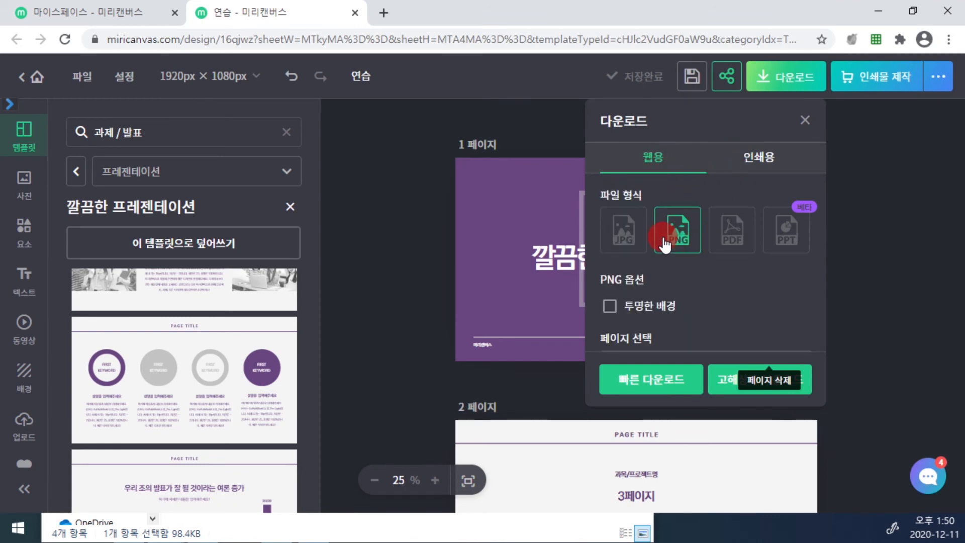
pyautogui.click(608, 245)
pyautogui.click(686, 243)
pyautogui.scroll(-2, 686, 246)
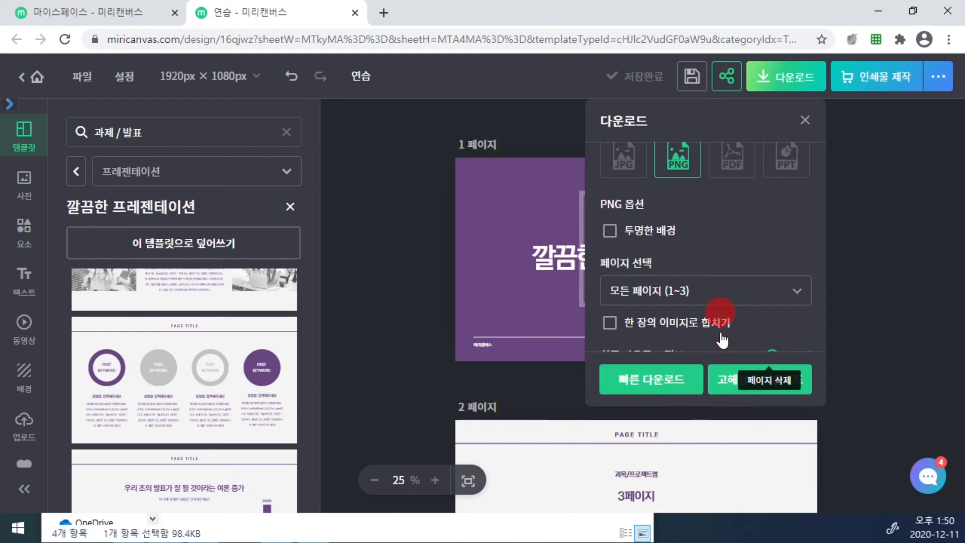
pyautogui.scroll(2, 724, 290)
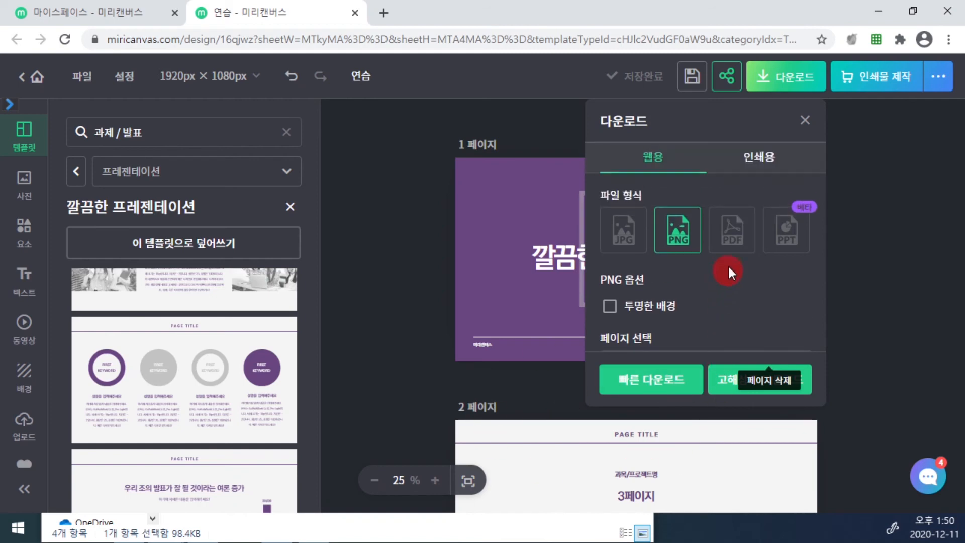
# Check the page options of the PDF format against JPG and PNG, and end with PDF selected
pyautogui.click(728, 238)
pyautogui.scroll(-2, 726, 262)
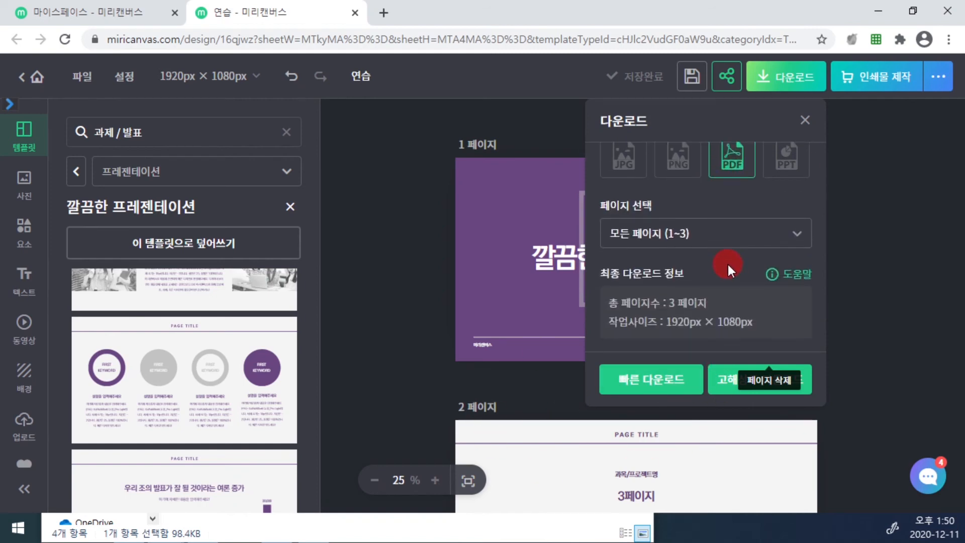
pyautogui.scroll(2, 729, 264)
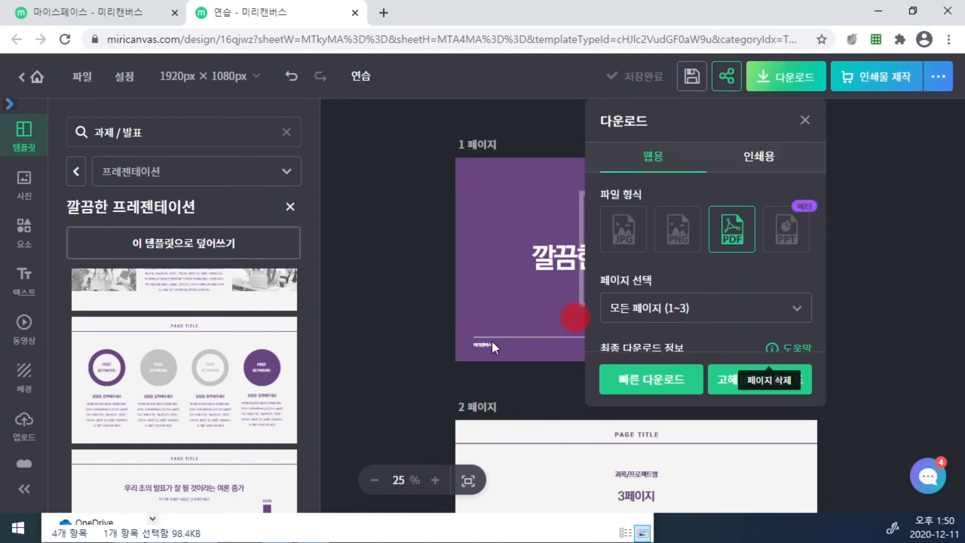
pyautogui.click(624, 233)
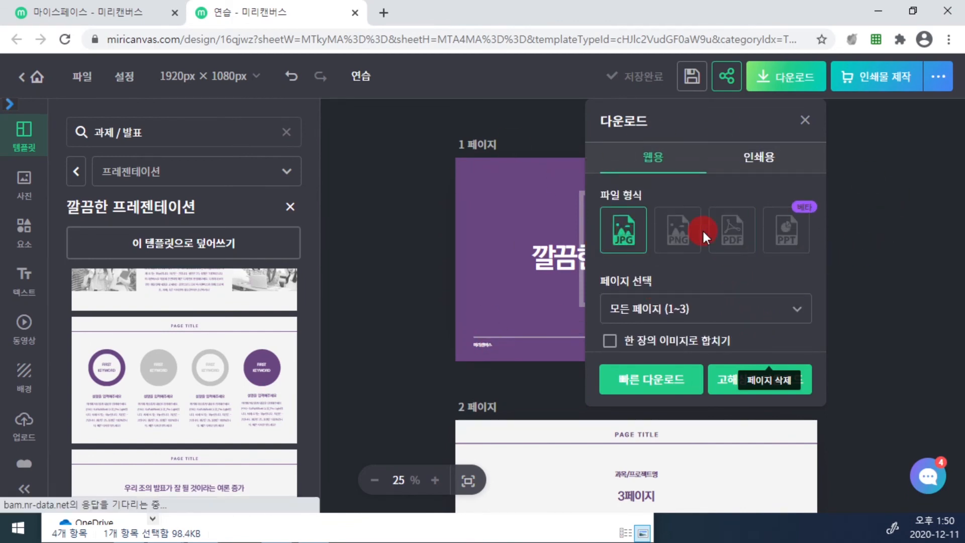
pyautogui.click(674, 242)
pyautogui.click(734, 241)
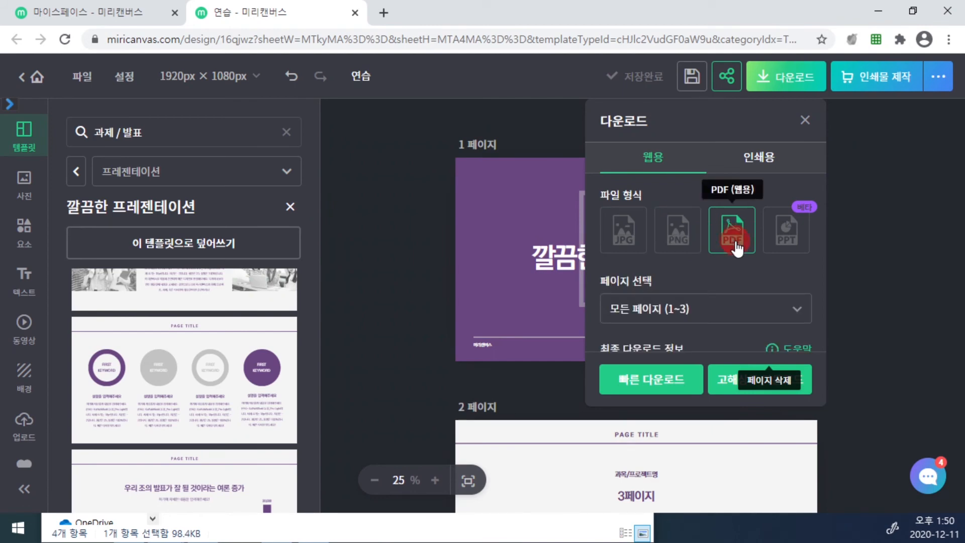
pyautogui.scroll(-2, 737, 246)
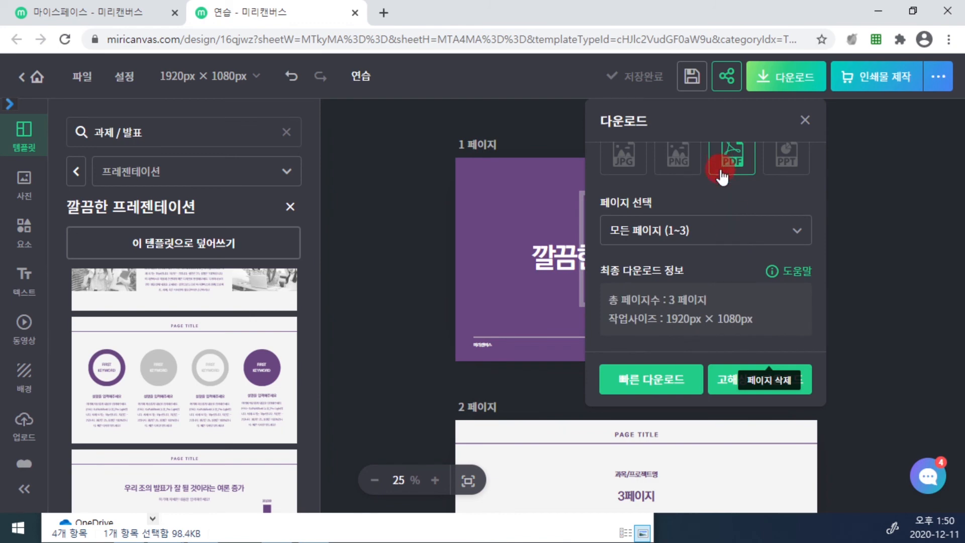
# Examine the quick and high-resolution download choices offered for the PDF file
pyautogui.click(655, 390)
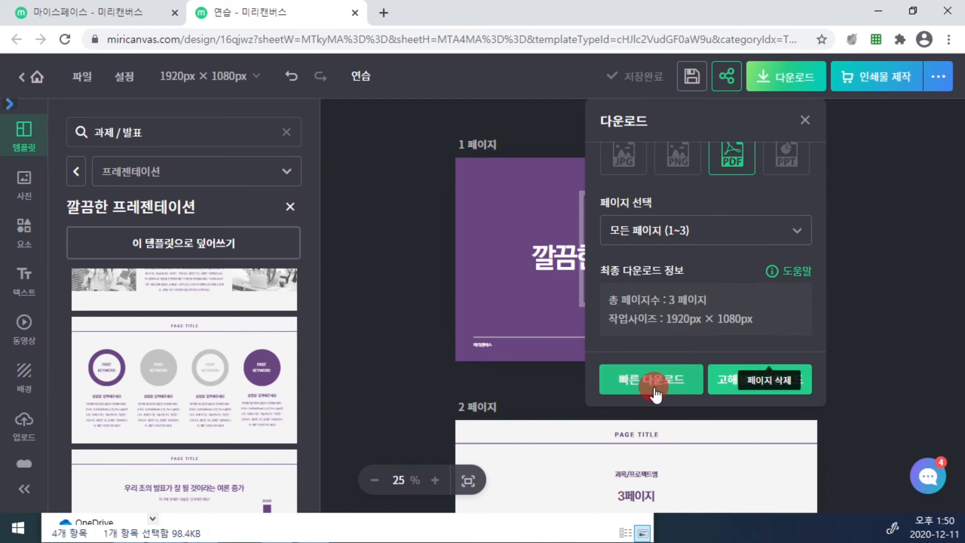
pyautogui.click(712, 384)
pyautogui.click(676, 378)
pyautogui.click(852, 356)
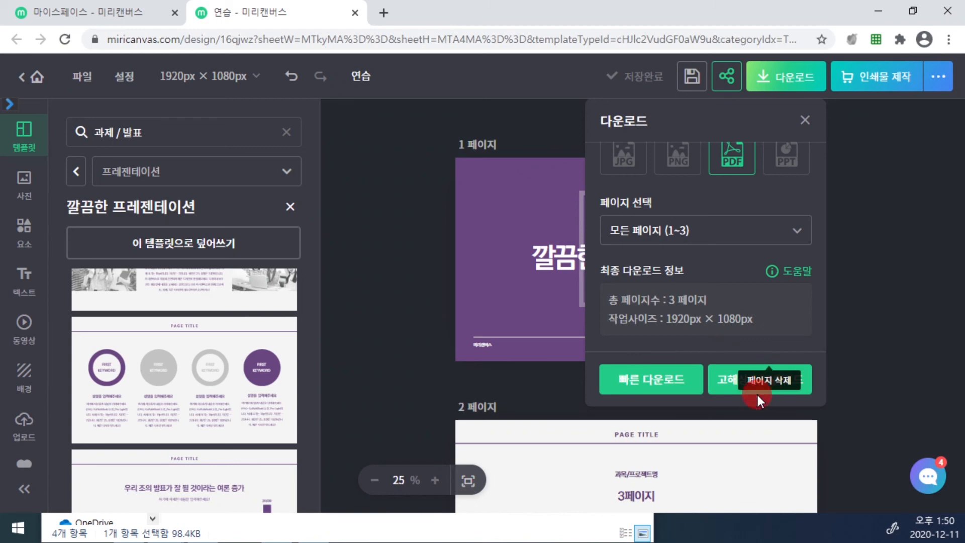
pyautogui.scroll(2, 785, 352)
pyautogui.scroll(1, 786, 341)
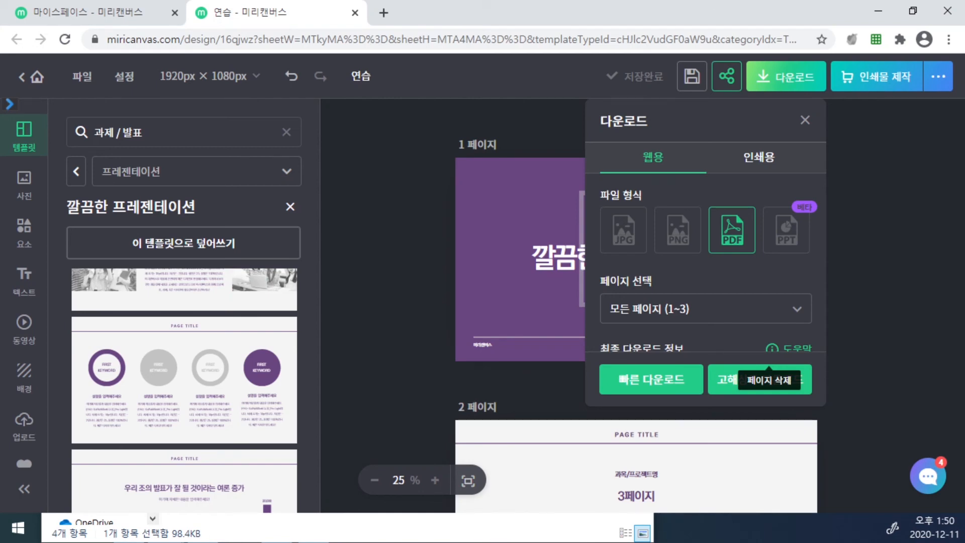
pyautogui.click(696, 520)
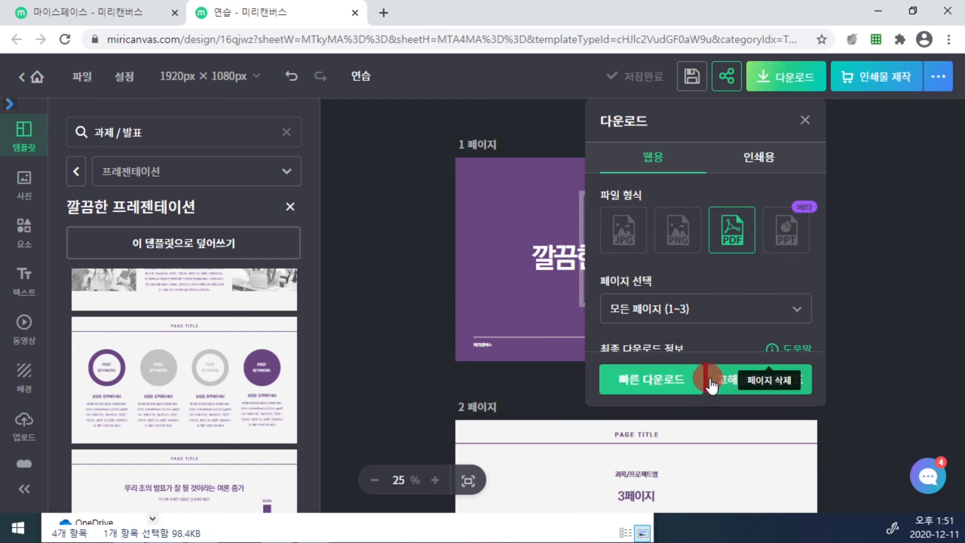
pyautogui.click(890, 339)
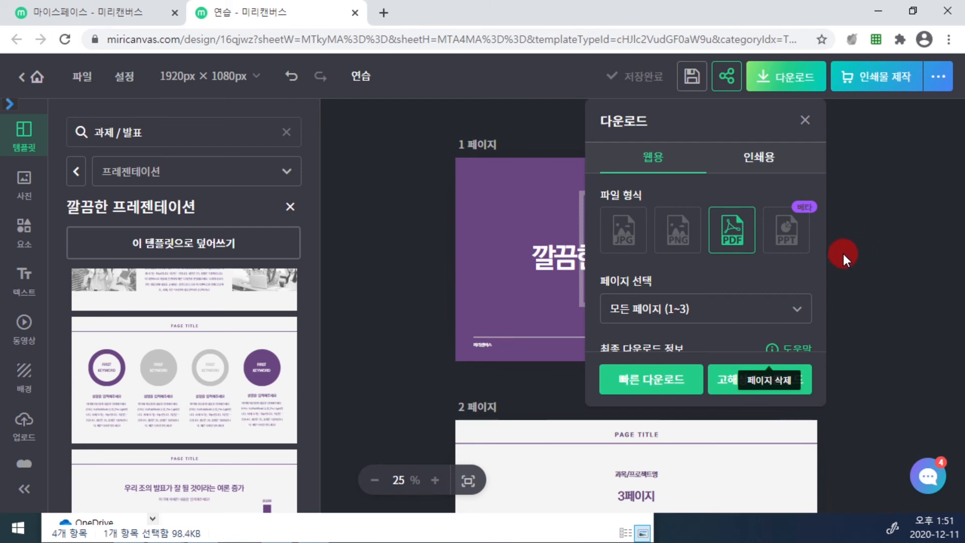
# Go through the JPG, PNG, PDF and PPT file formats and choose PPT for the download
pyautogui.click(784, 246)
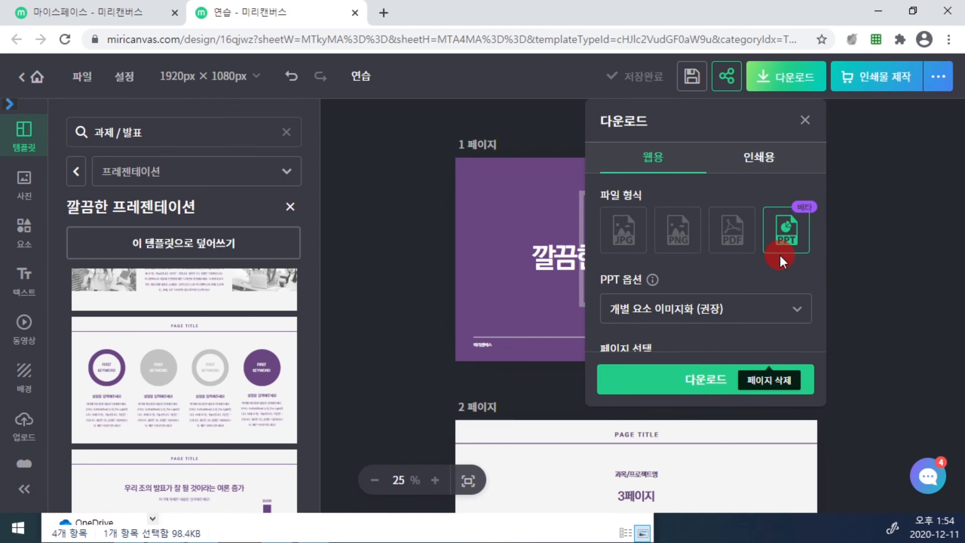
pyautogui.click(623, 227)
pyautogui.click(679, 229)
pyautogui.click(730, 228)
pyautogui.click(786, 230)
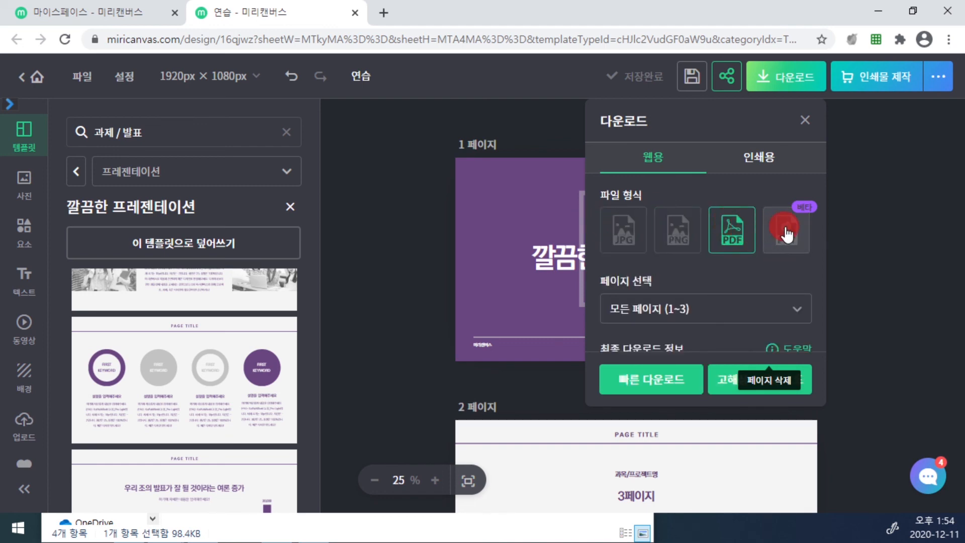
# Review the PPT conversion options and choose 개별 요소 이미지화 (권장)
pyautogui.scroll(-3, 791, 222)
pyautogui.scroll(2, 790, 232)
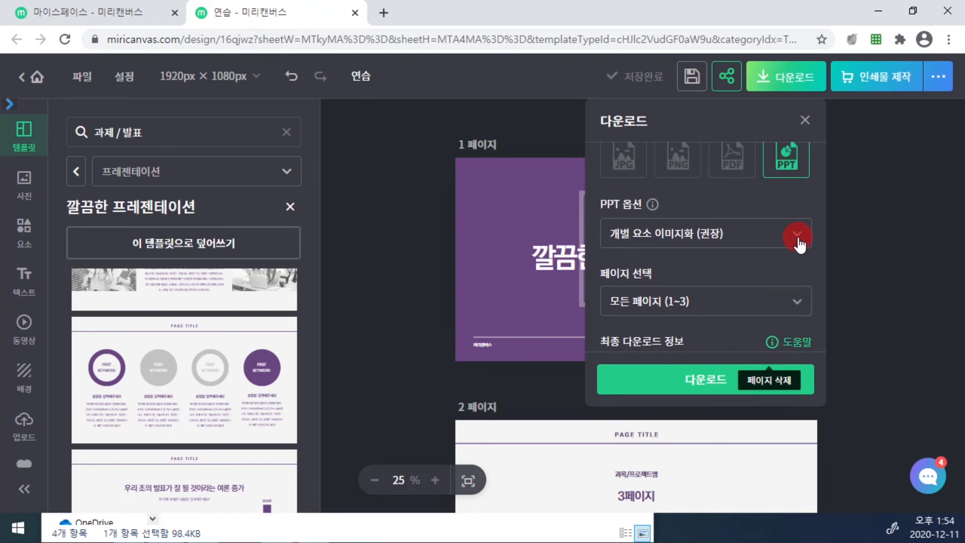
pyautogui.click(798, 234)
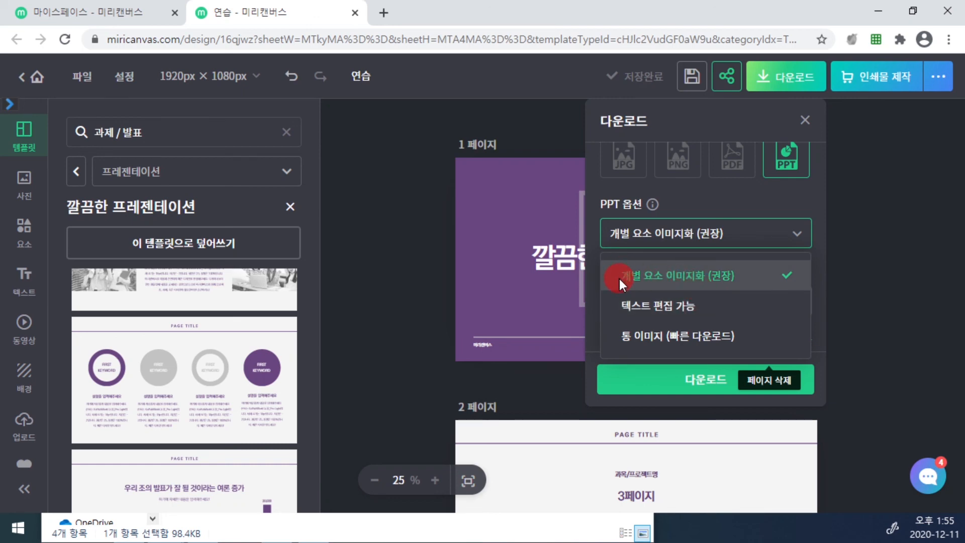
pyautogui.click(684, 276)
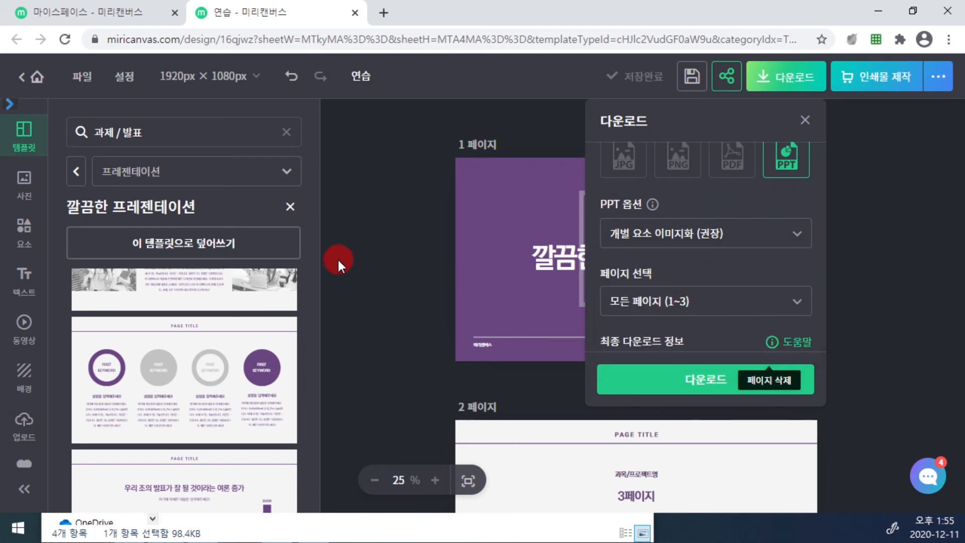
# Replace the first page with the template page of four keyword circles and select each circle in turn
pyautogui.click(338, 257)
pyautogui.click(204, 400)
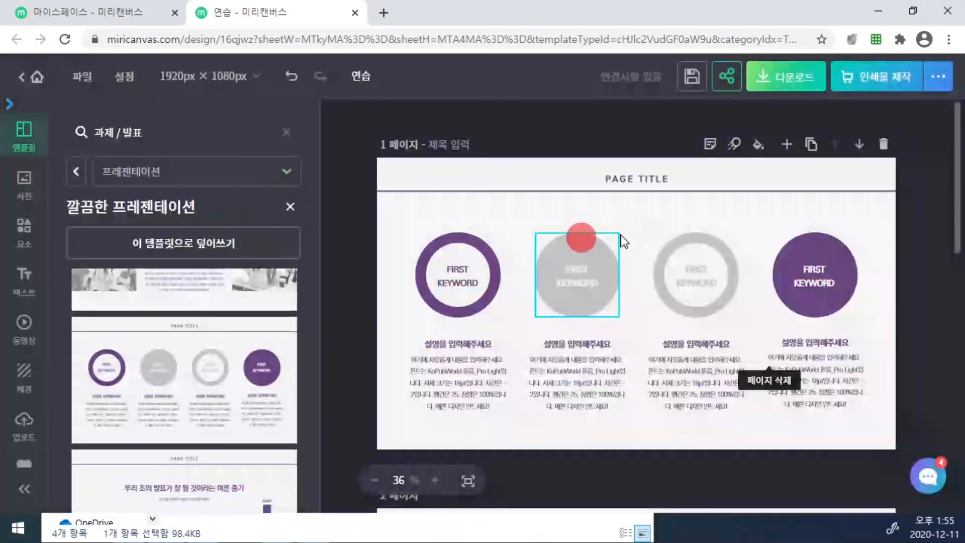
pyautogui.click(440, 298)
pyautogui.click(551, 290)
pyautogui.click(707, 285)
pyautogui.click(792, 273)
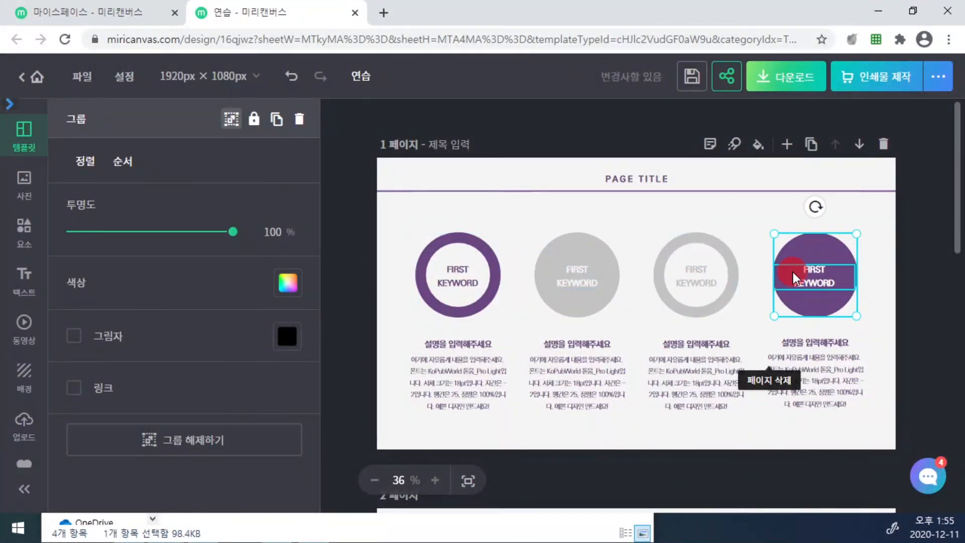
# Select the four keyword circles one after another, ending on the description text block below the first circle
pyautogui.click(454, 285)
pyautogui.click(563, 278)
pyautogui.click(710, 276)
pyautogui.click(806, 275)
pyautogui.click(467, 386)
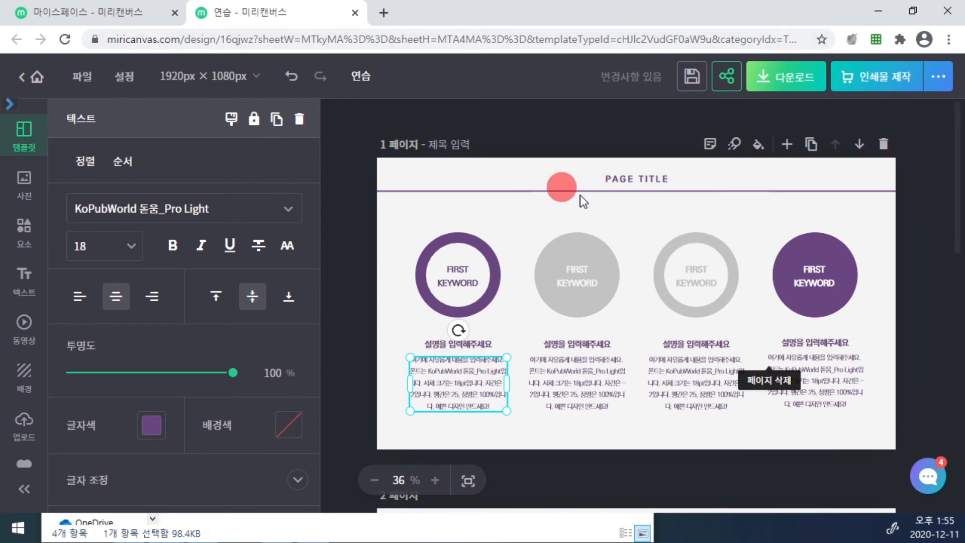
# Open the download settings and show the list of PPT conversion options
pyautogui.click(738, 79)
pyautogui.click(789, 82)
pyautogui.click(793, 71)
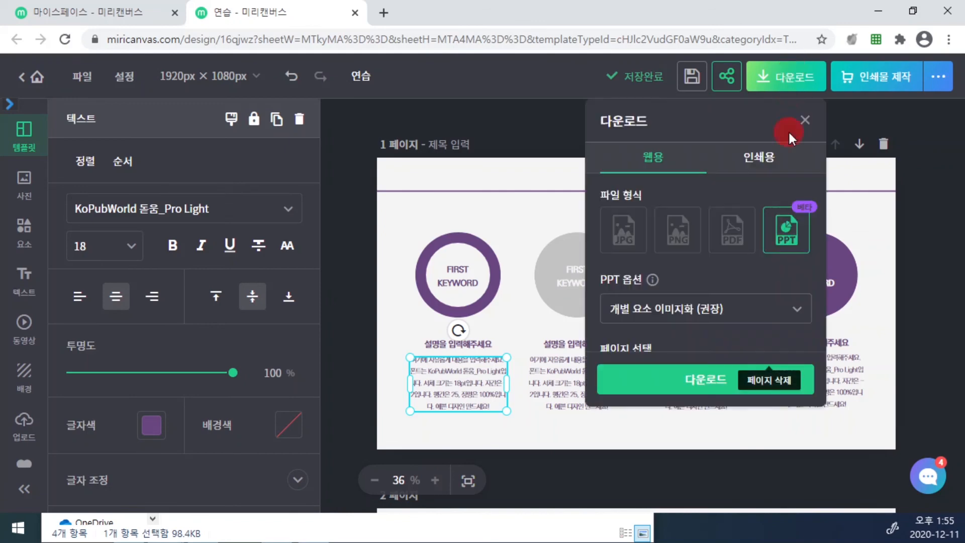
pyautogui.click(794, 313)
pyautogui.click(790, 237)
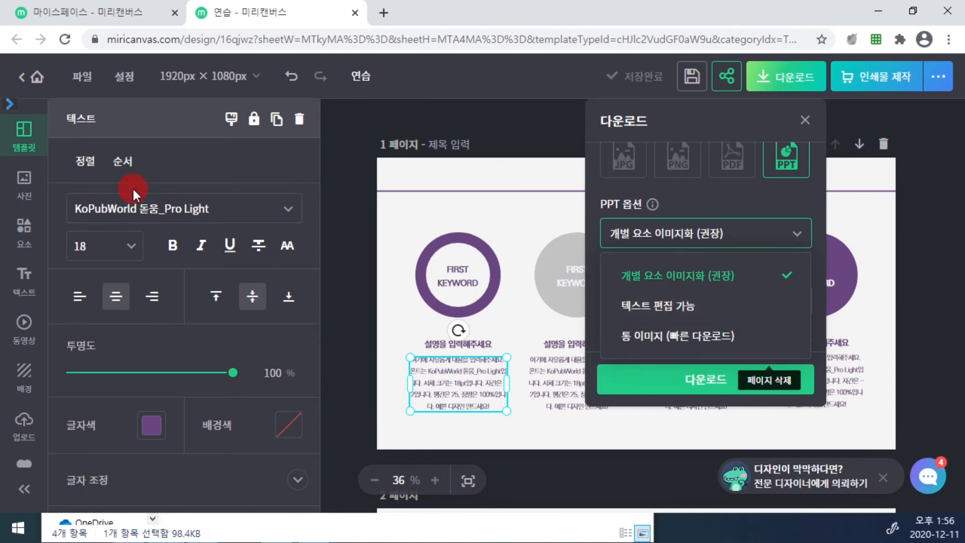
# Browse the fonts available for the selected description text, including the fonts used in the design
pyautogui.click(132, 206)
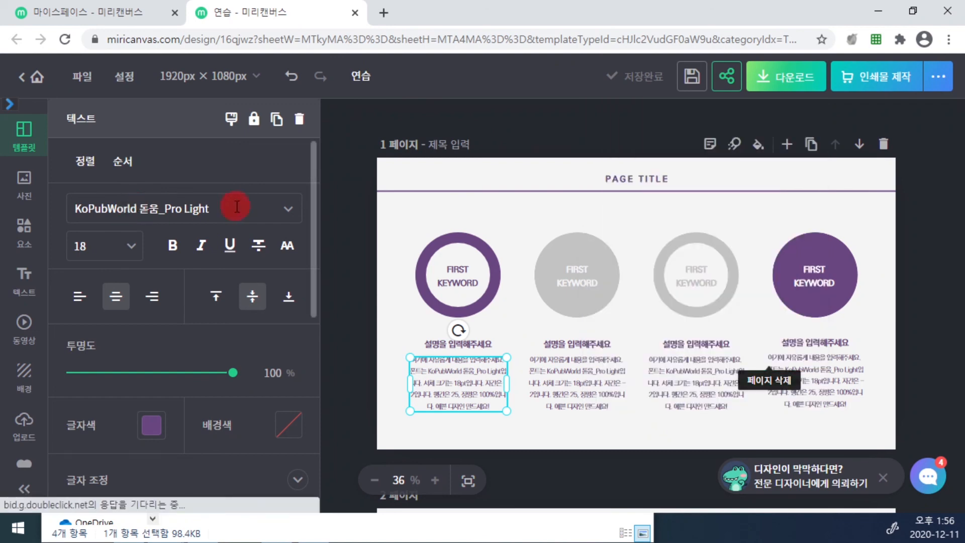
pyautogui.click(288, 208)
pyautogui.scroll(-10, 207, 307)
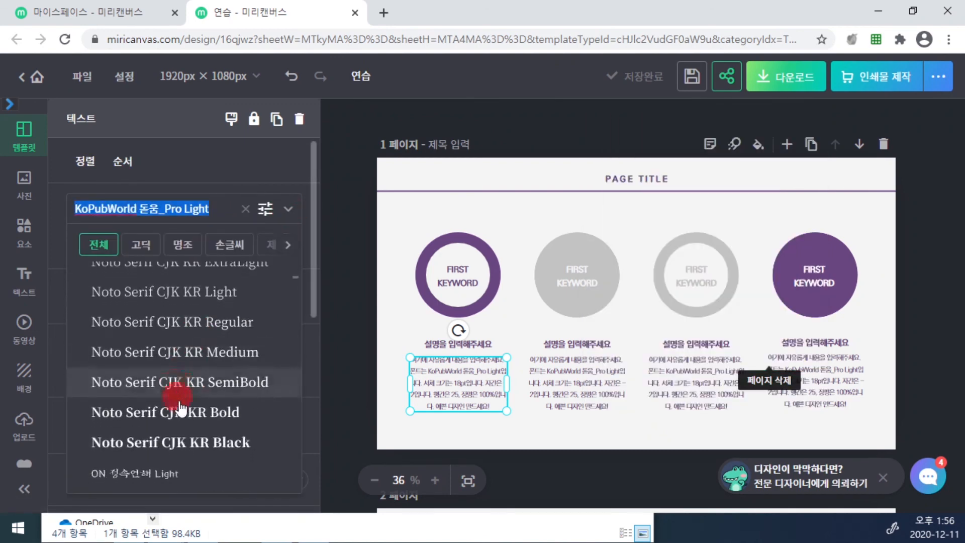
pyautogui.scroll(2, 184, 418)
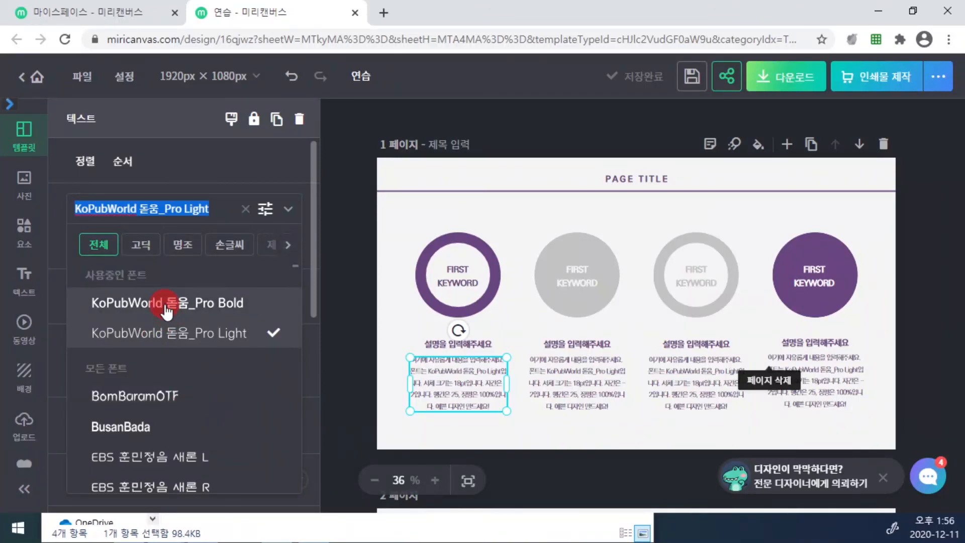
# Check the PPT conversion options in the download settings once more and return to the first description text block
pyautogui.click(783, 81)
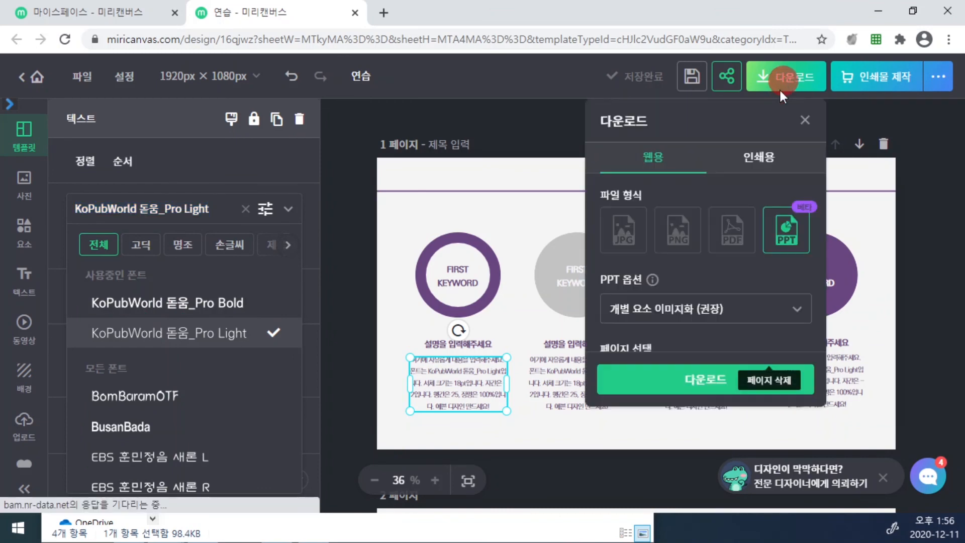
pyautogui.scroll(-3, 728, 266)
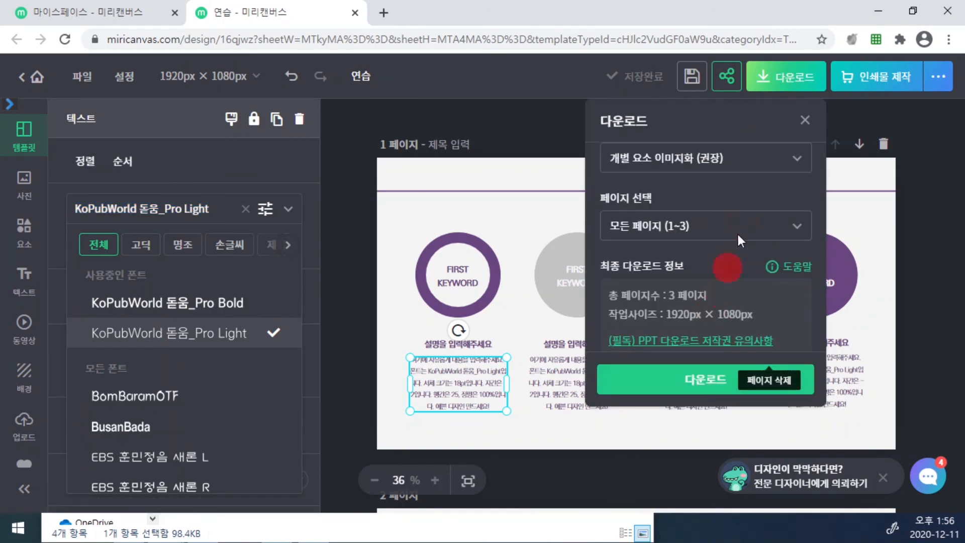
pyautogui.click(783, 157)
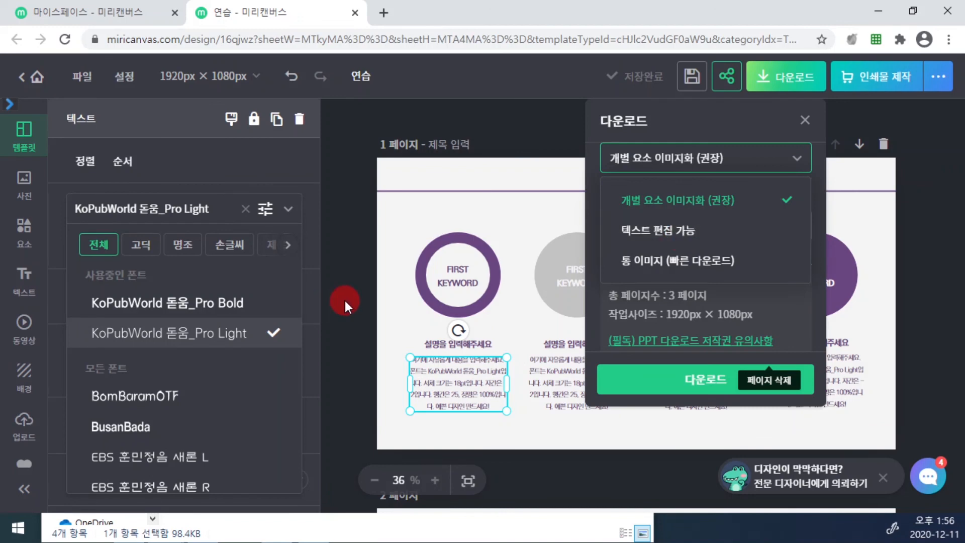
pyautogui.click(445, 394)
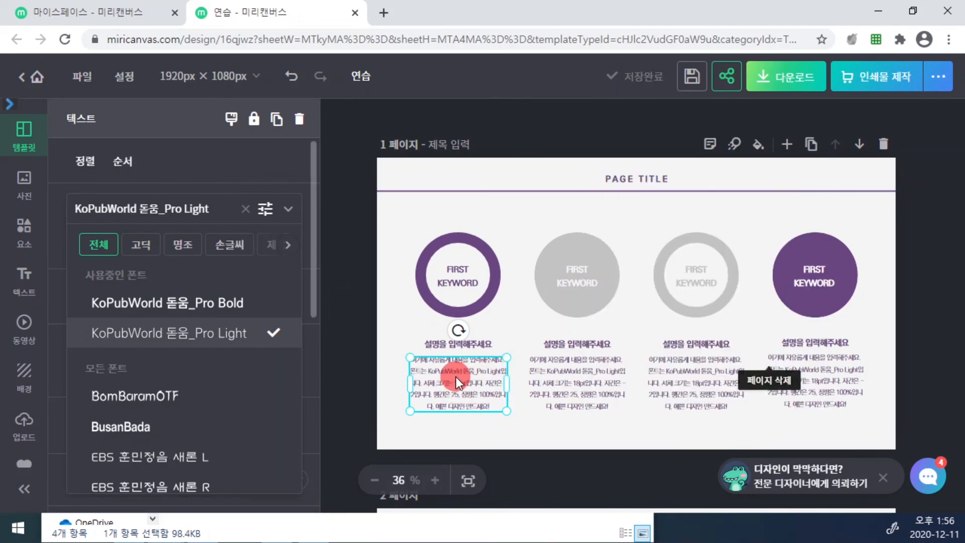